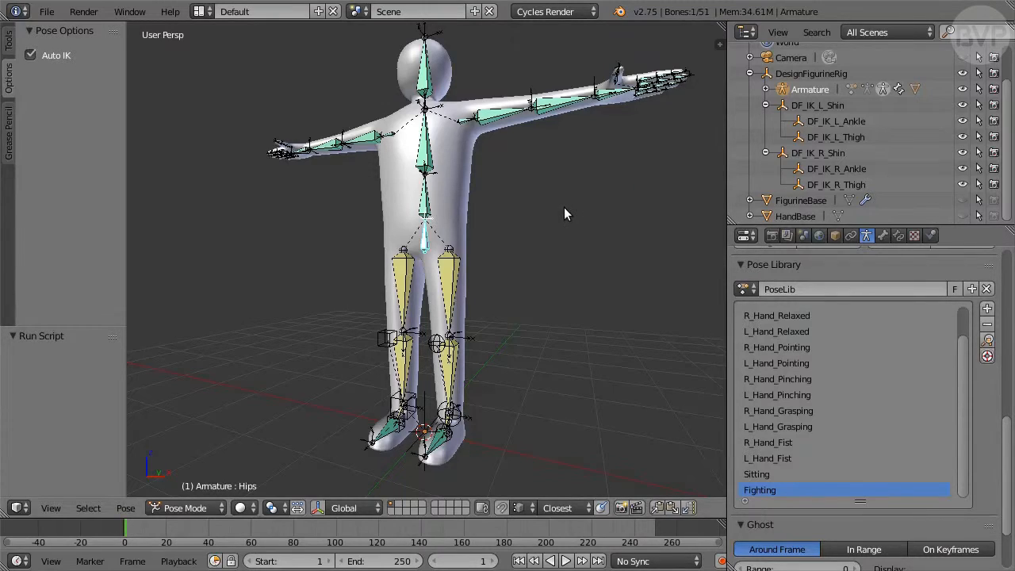
# - Switch to the Animation screen layout and join the small camera view area into the Outliner
pyautogui.click(199, 11)
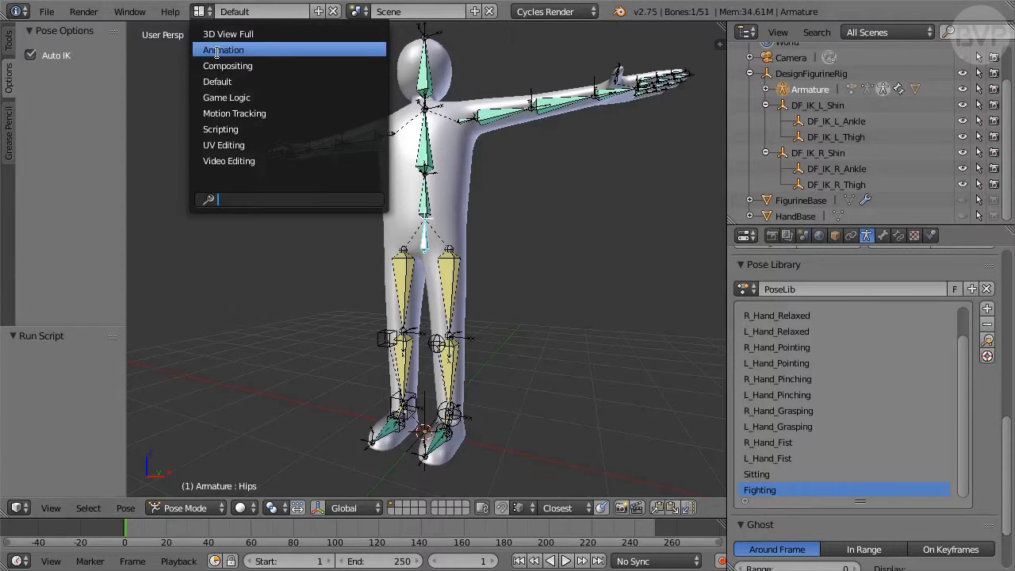
pyautogui.click(265, 50)
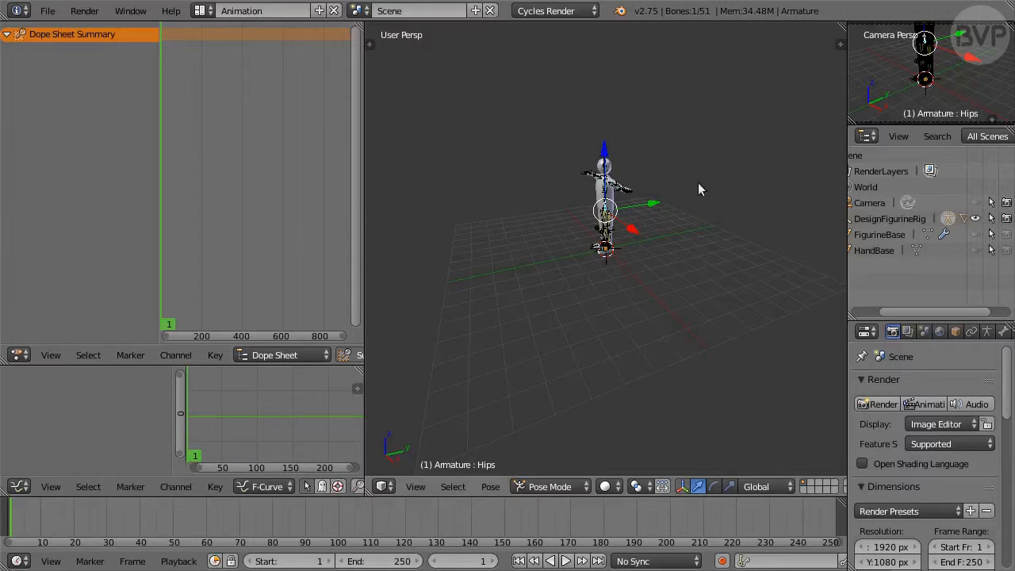
pyautogui.rightClick(920, 125)
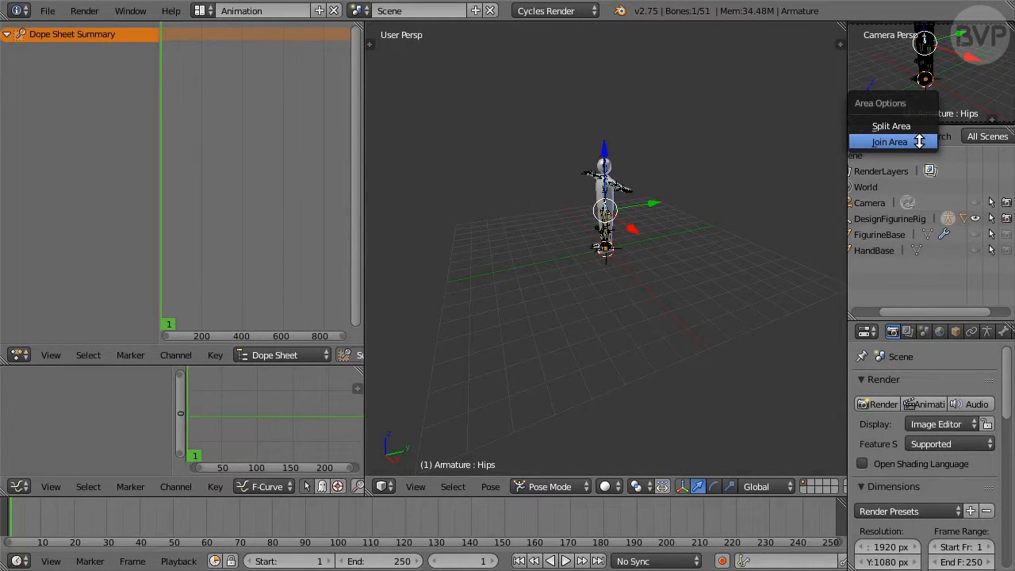
pyautogui.click(919, 142)
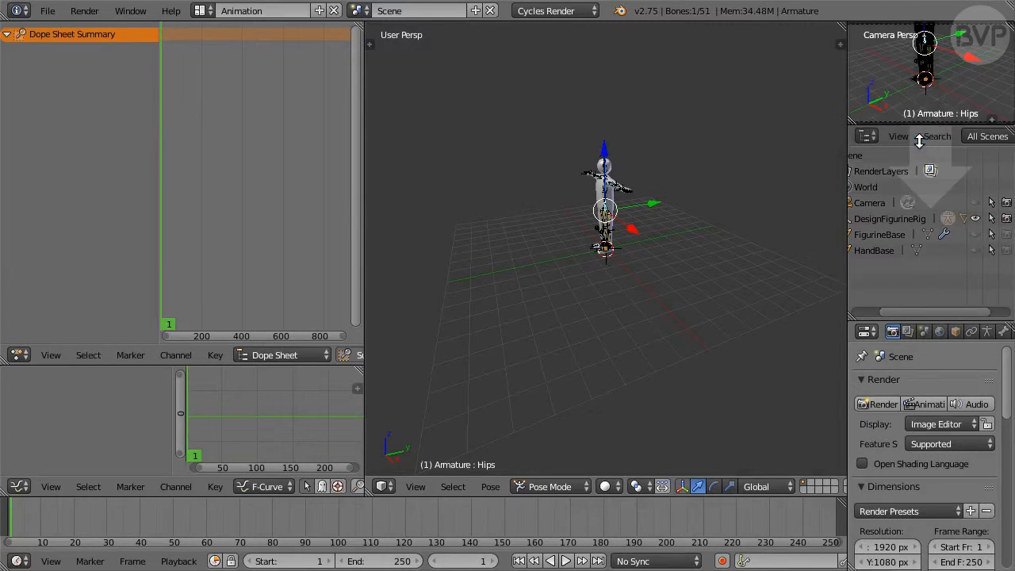
pyautogui.click(925, 96)
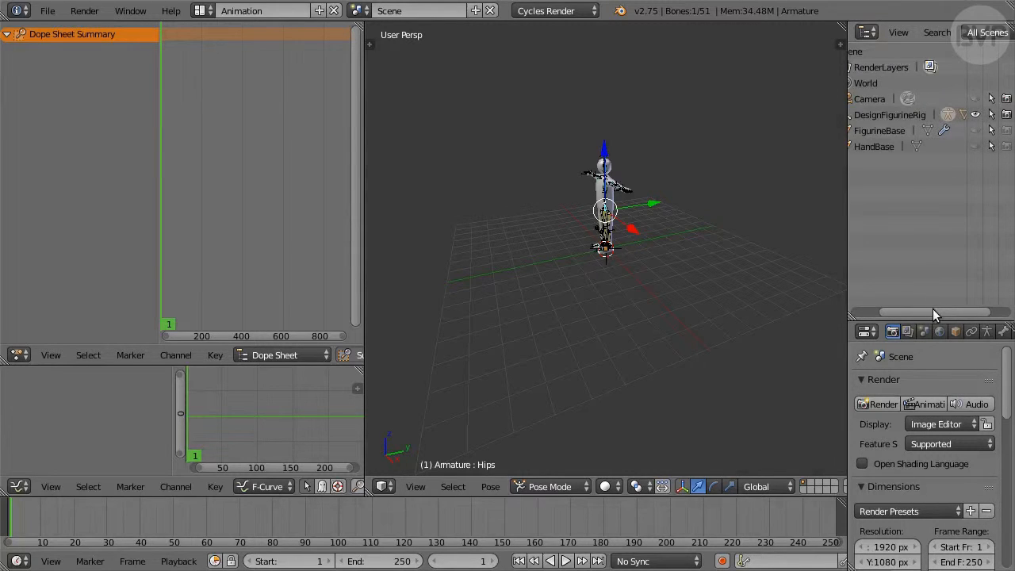
# - Shorten the Outliner in favour of the Properties editor and reduce the timeline to a header with collapsed menus
pyautogui.moveTo(933, 309); pyautogui.dragTo(891, 194)
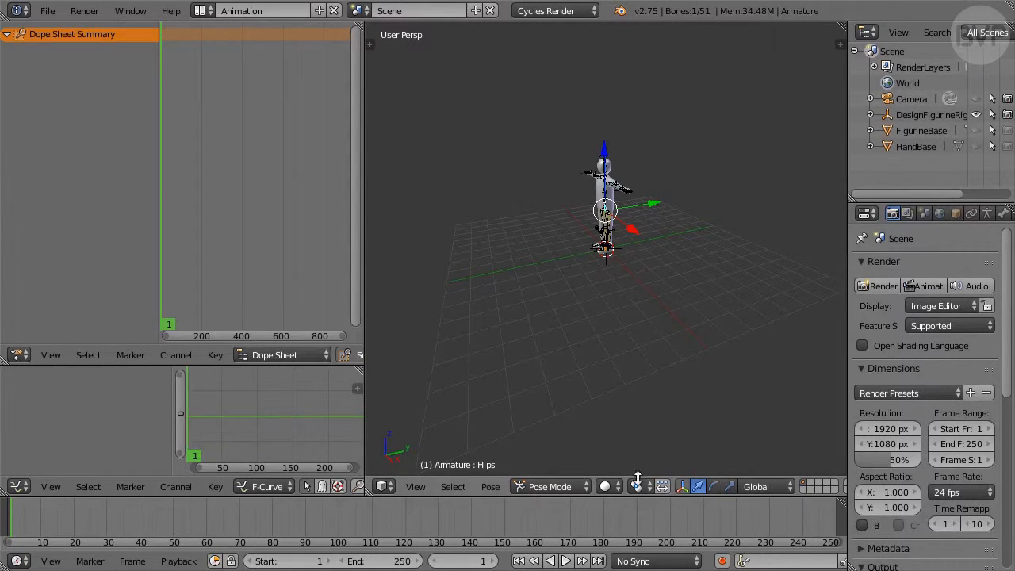
pyautogui.moveTo(639, 496); pyautogui.dragTo(642, 551)
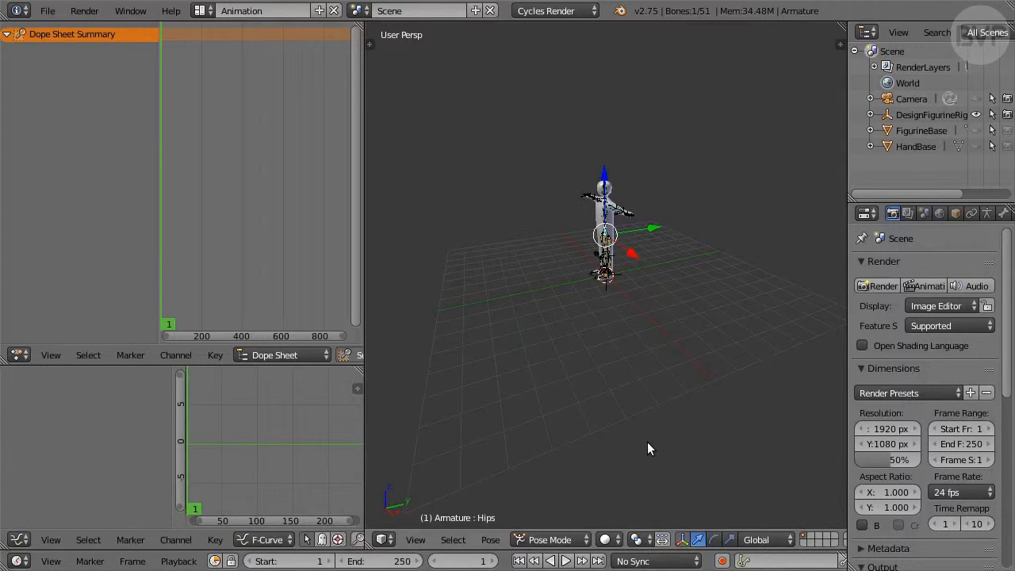
pyautogui.rightClick(134, 561)
pyautogui.moveTo(140, 514)
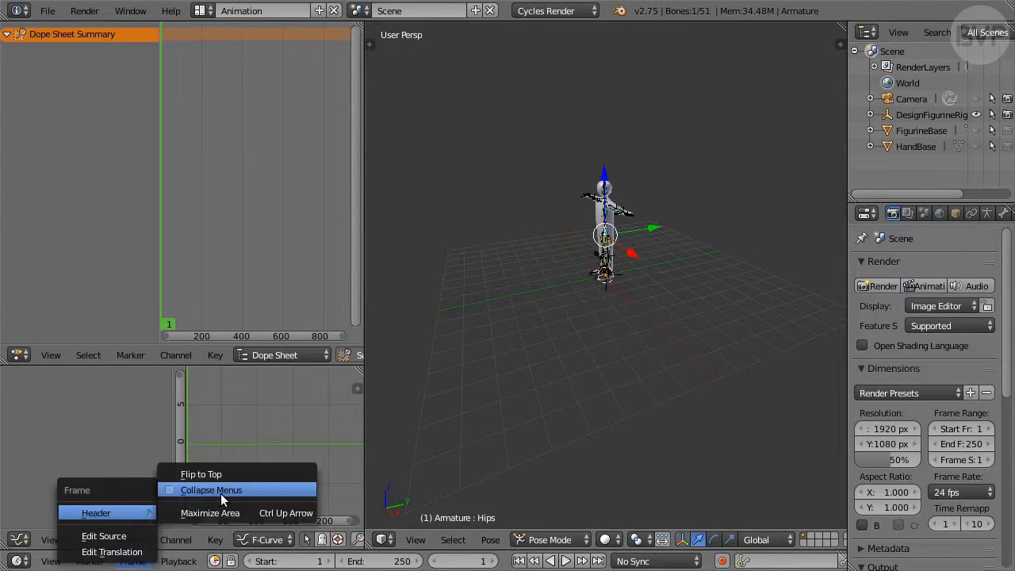
pyautogui.click(249, 488)
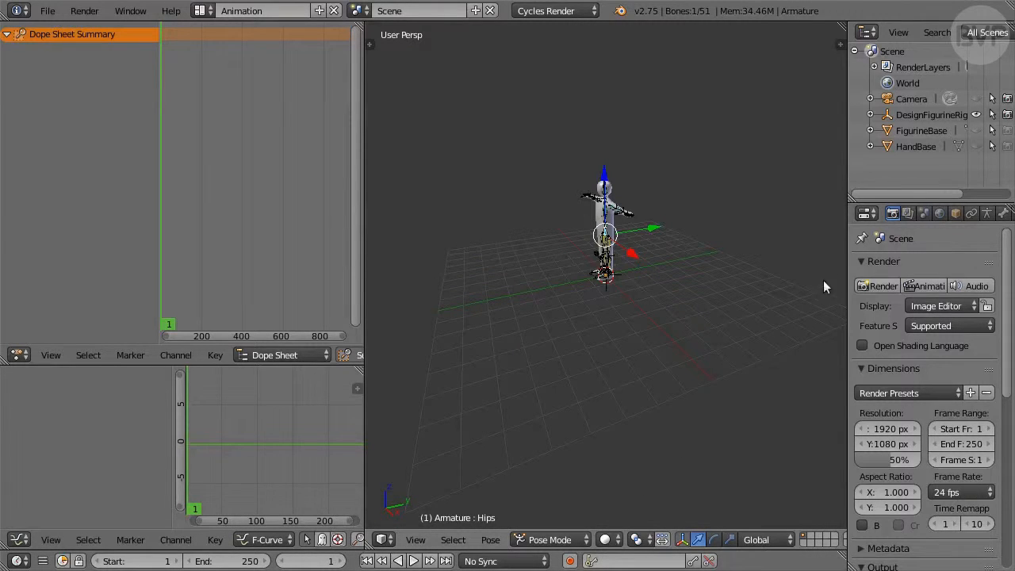
# - Widen the Outliner column and expand DesignFigurineRig together with its DF_IK_L_Shin and DF_IK_R_Shin children
pyautogui.moveTo(846, 266); pyautogui.dragTo(804, 288)
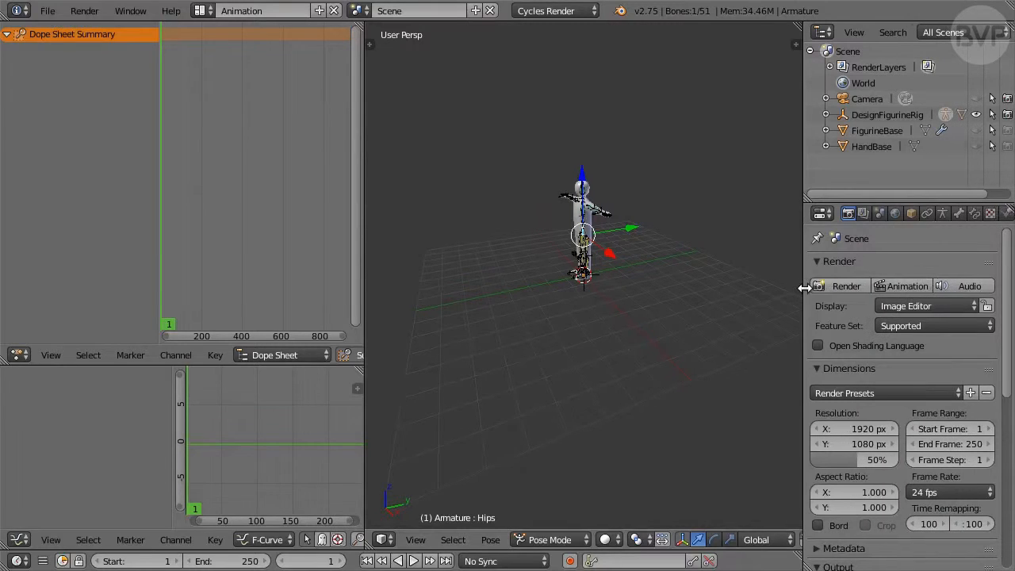
pyautogui.click(826, 114)
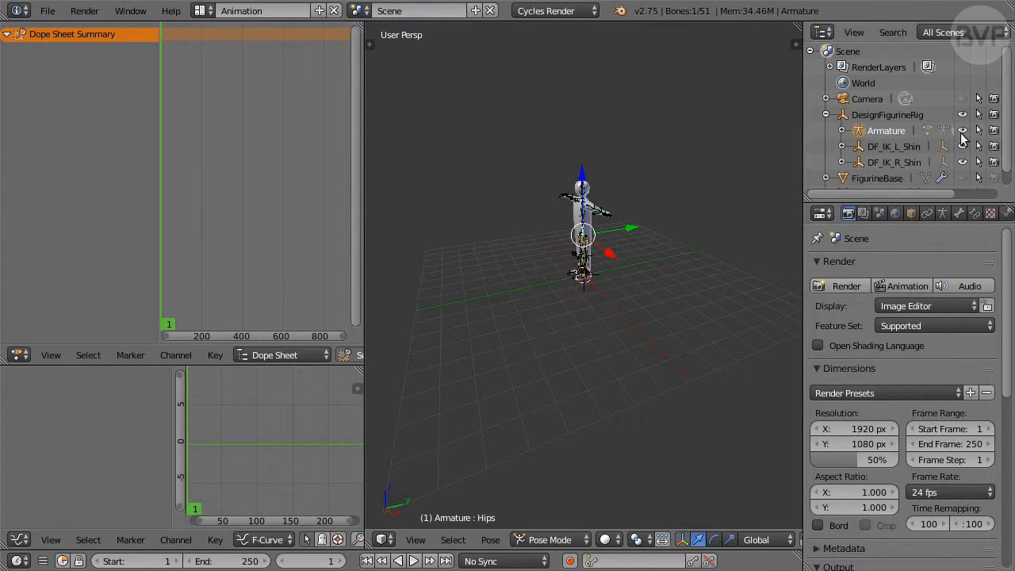
pyautogui.scroll(-1, 962, 138)
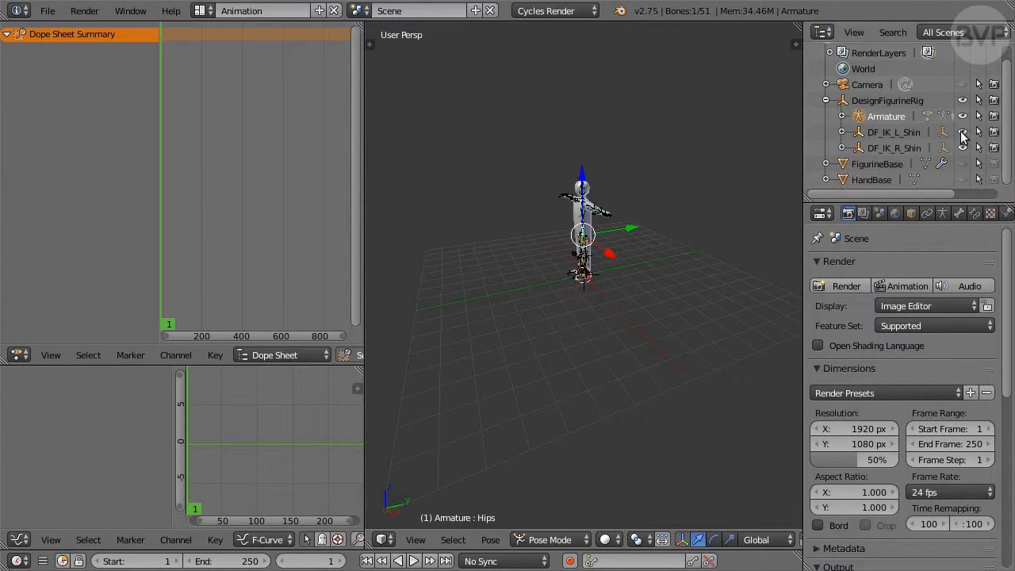
pyautogui.click(843, 148)
pyautogui.click(842, 132)
pyautogui.scroll(-4, 877, 133)
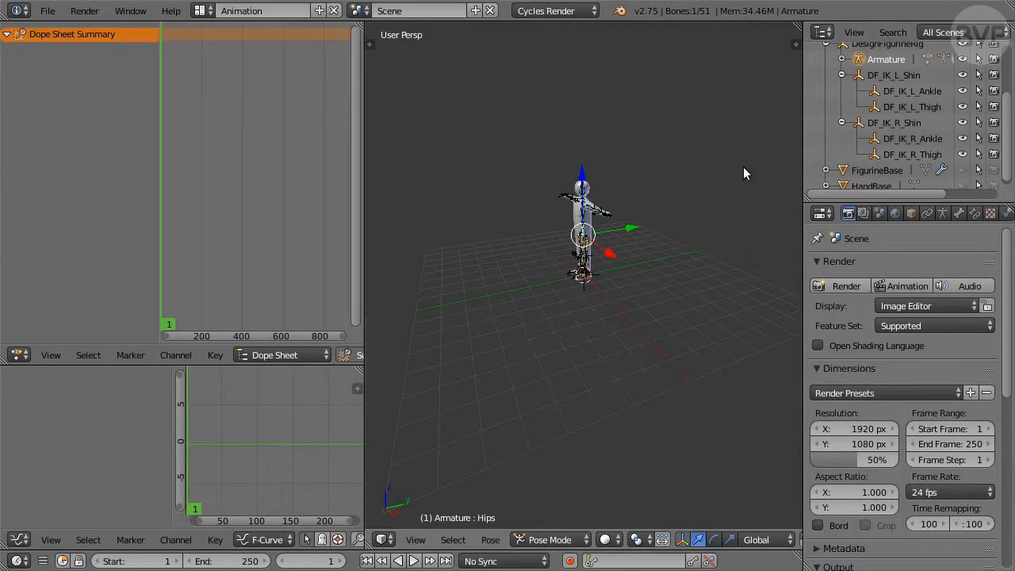
# - Set the scene's frame rate to 30 fps and its end frame to 35
pyautogui.click(965, 496)
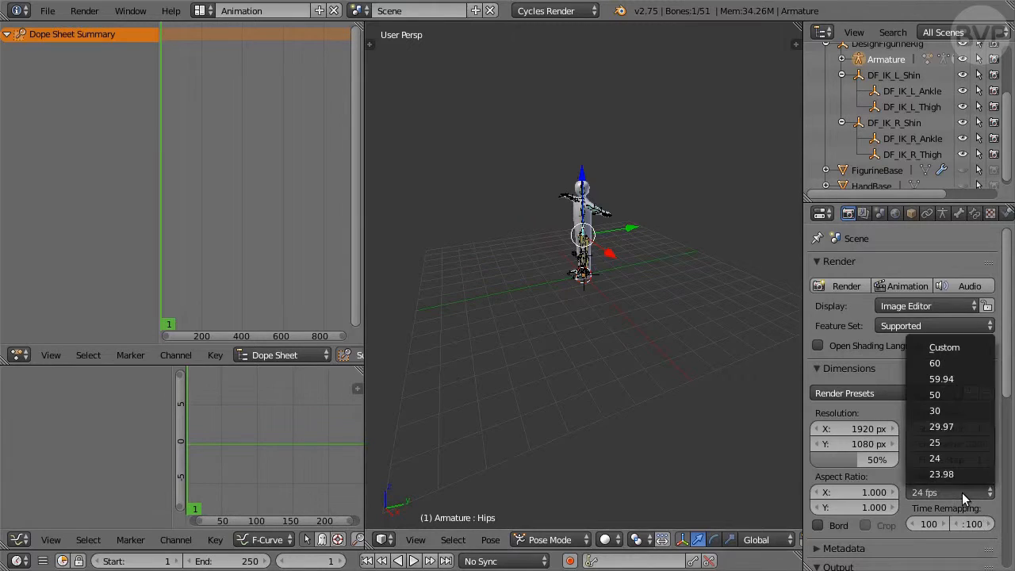
pyautogui.click(946, 412)
pyautogui.click(957, 445)
pyautogui.write('35')
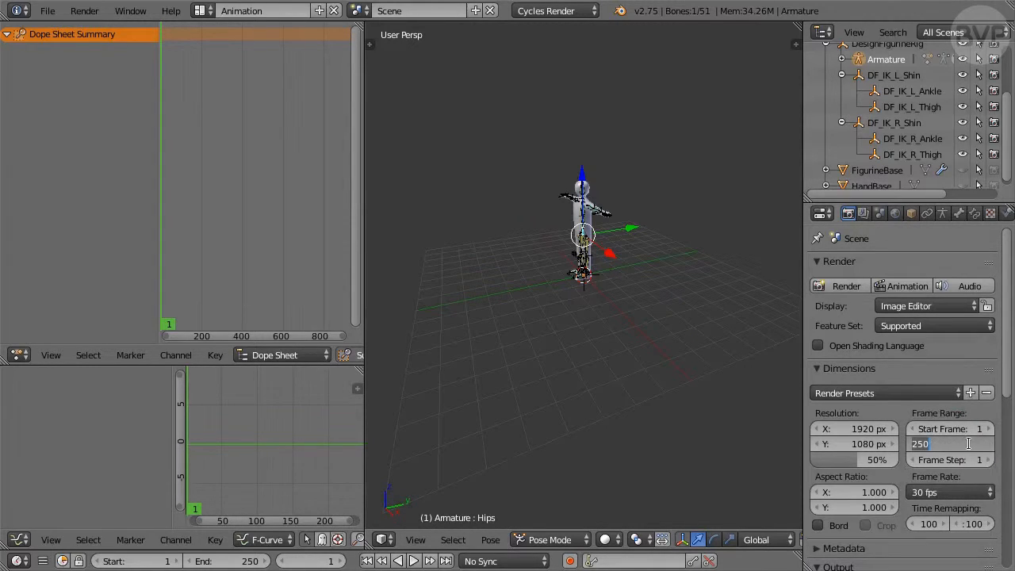
pyautogui.press('Return')
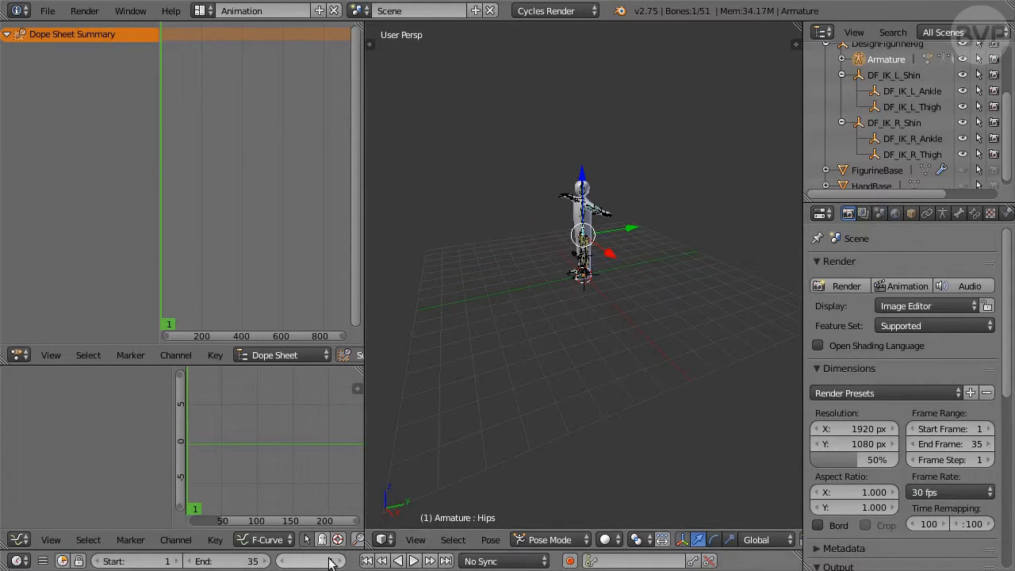
# - Show the figurine from the right in orthographic view with wireframe shading
pyautogui.scroll(6, 572, 343)
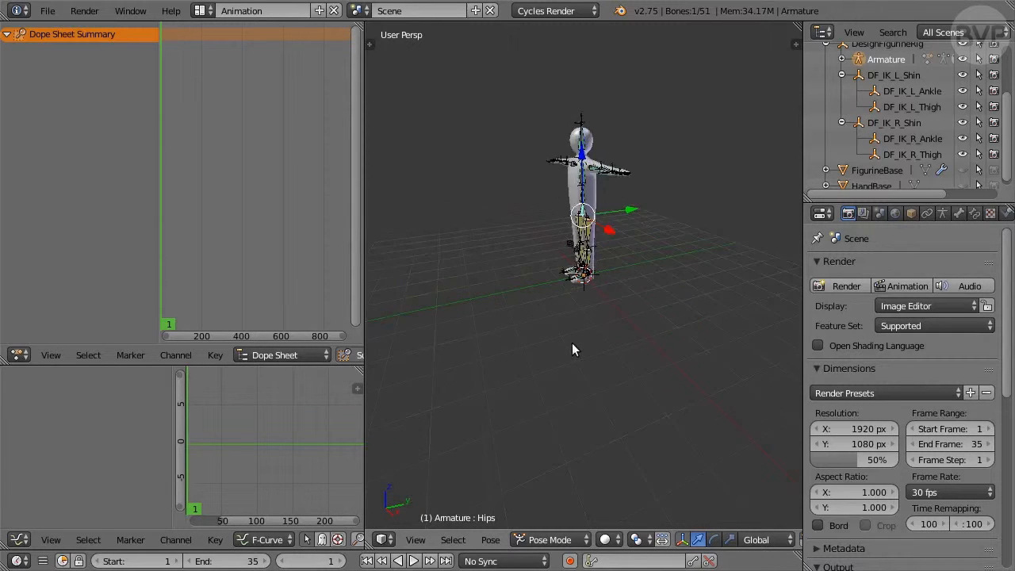
pyautogui.scroll(-6, 645, 361)
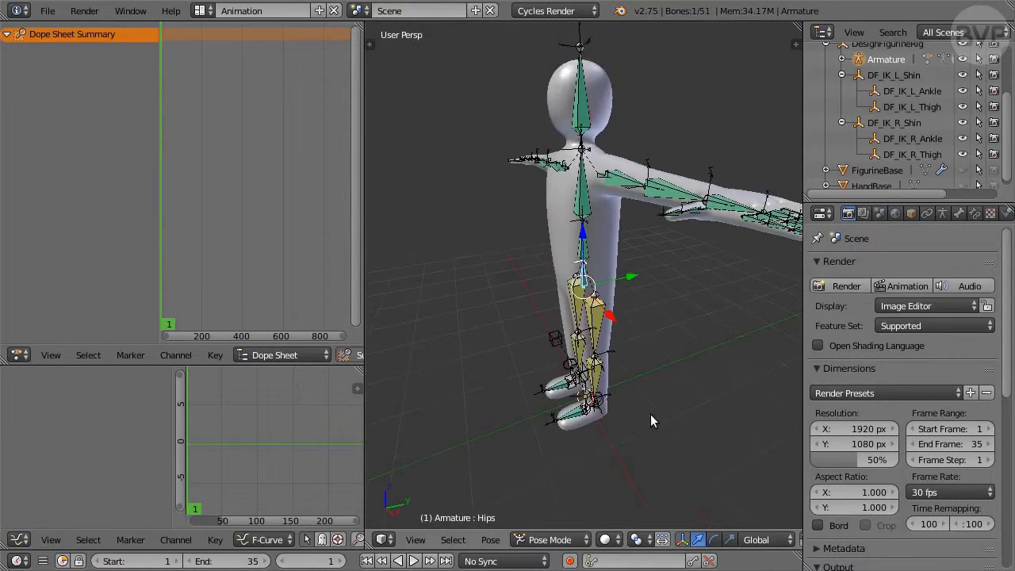
pyautogui.press('KP_3')
pyautogui.press('z')
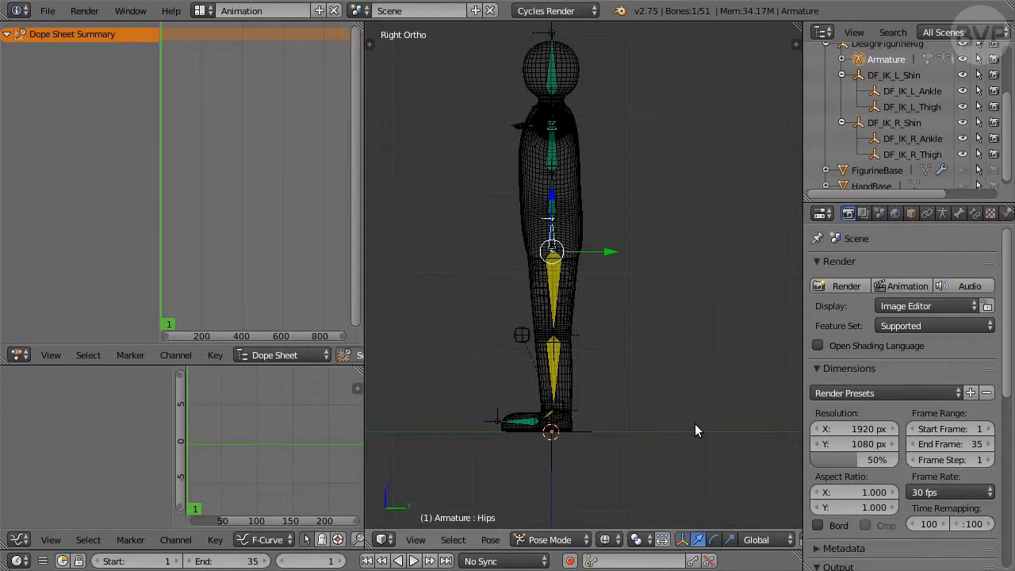
# - Choose LocRot as the active keying set and enable automatic keyframing
pyautogui.click(593, 561)
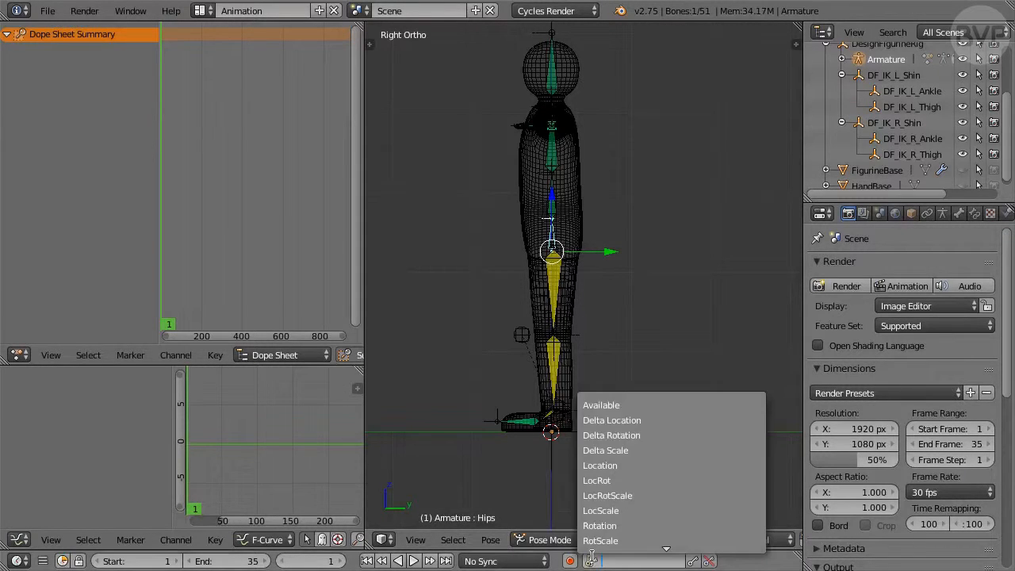
pyautogui.click(626, 480)
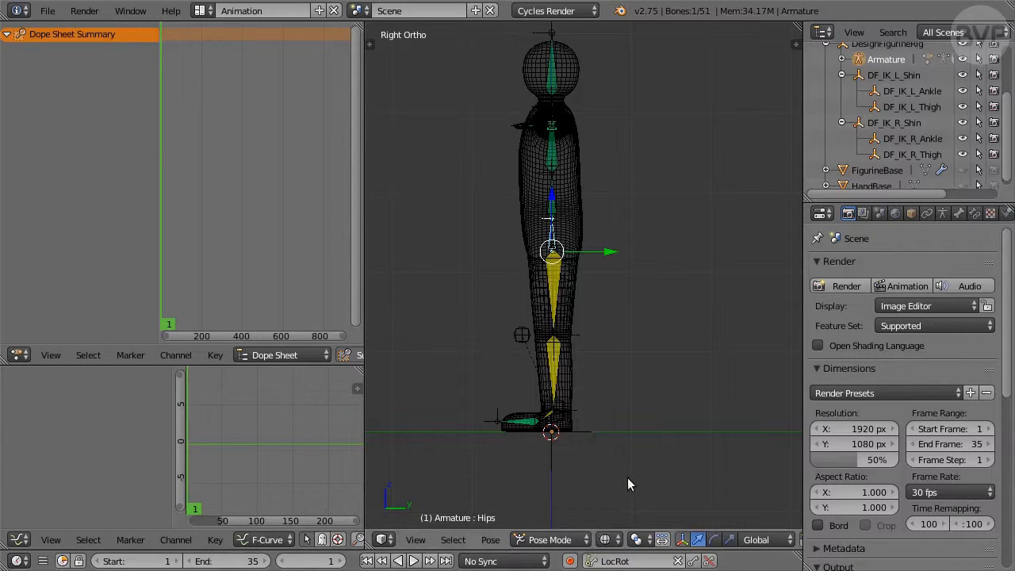
pyautogui.click(571, 561)
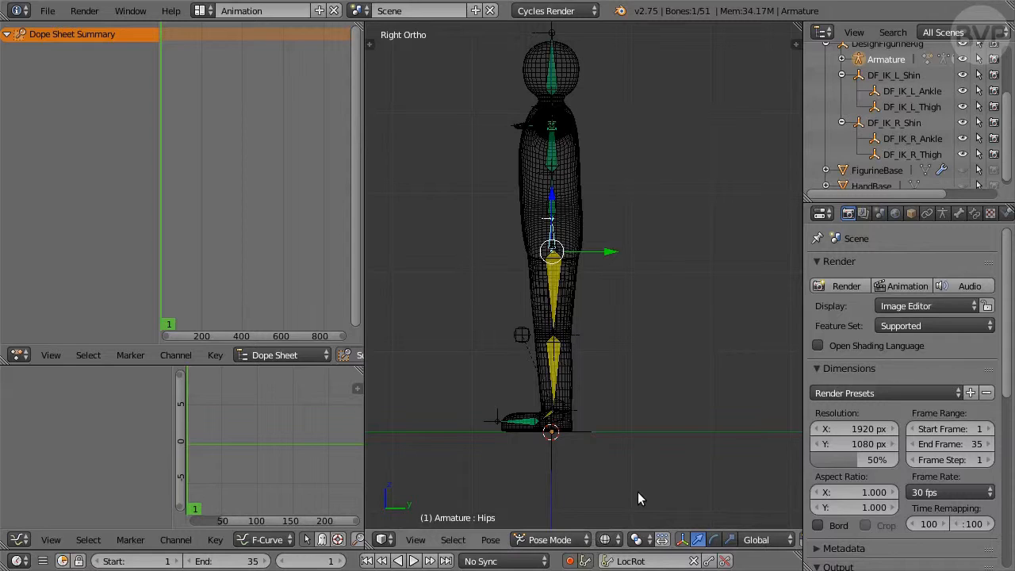
# - Widen the 3D view and move the Hips bone -0.07 along the global Z axis so the knees bend
pyautogui.scroll(2, 610, 472)
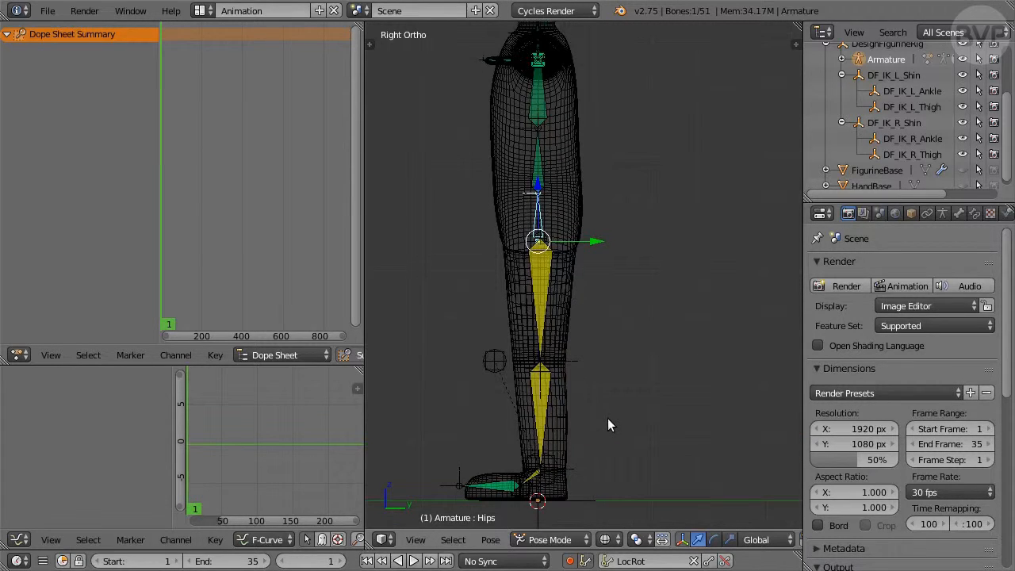
pyautogui.keyDown('shift'); pyautogui.moveTo(608, 418); pyautogui.dragTo(670, 382, button='middle'); pyautogui.keyUp('shift')
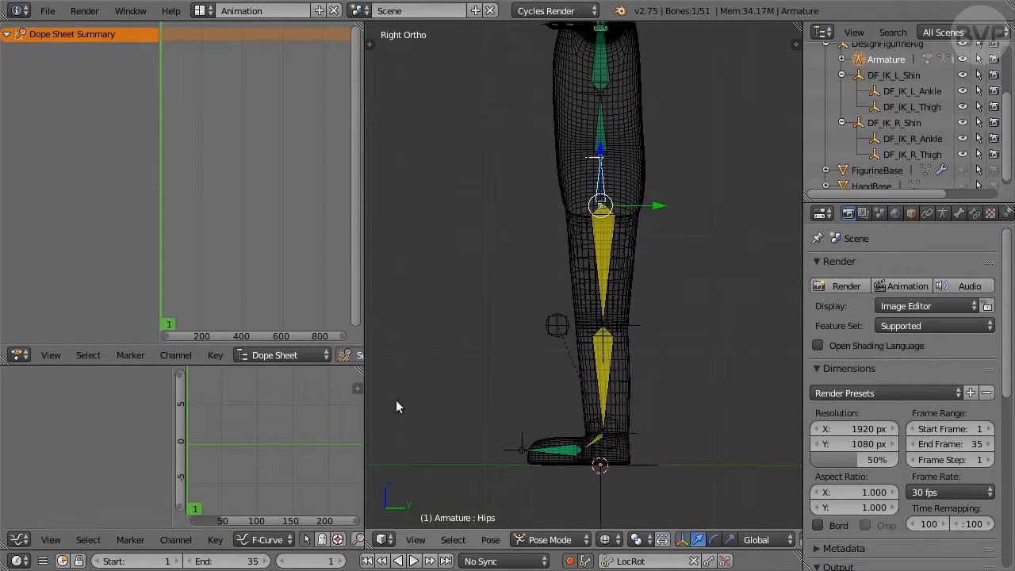
pyautogui.moveTo(363, 408); pyautogui.dragTo(146, 408)
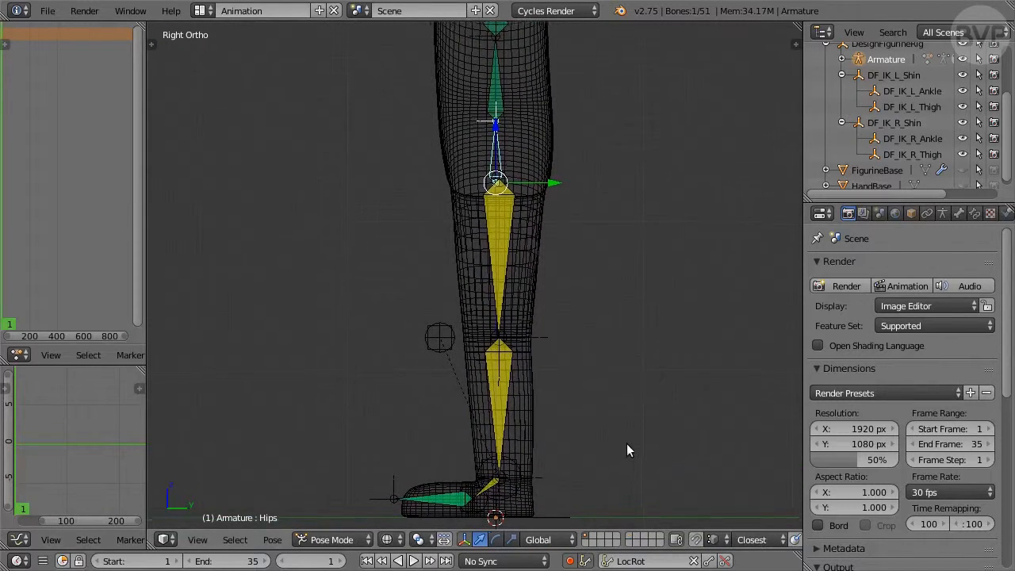
pyautogui.write('gz-0')
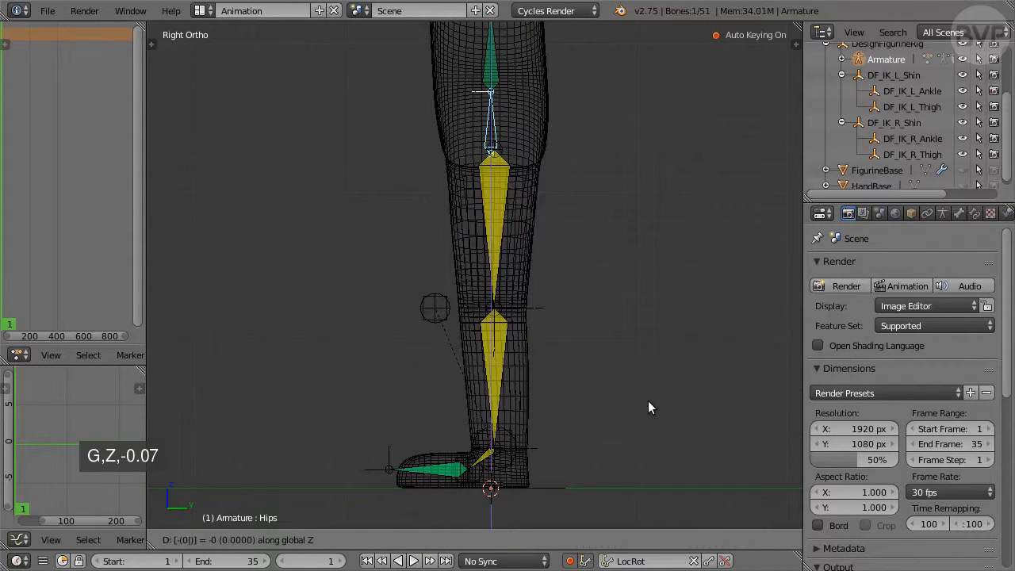
pyautogui.write('.07')
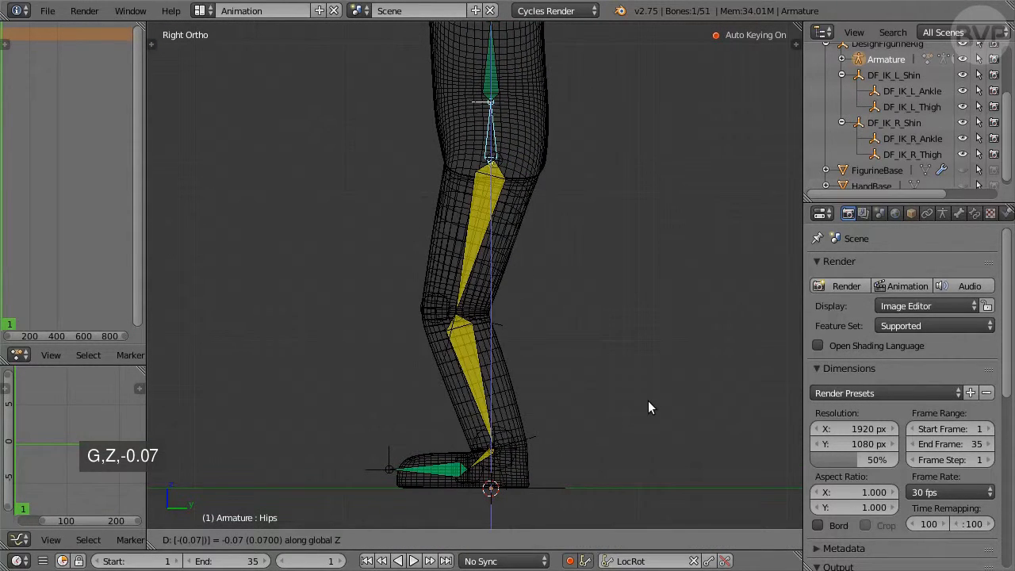
pyautogui.press('Return')
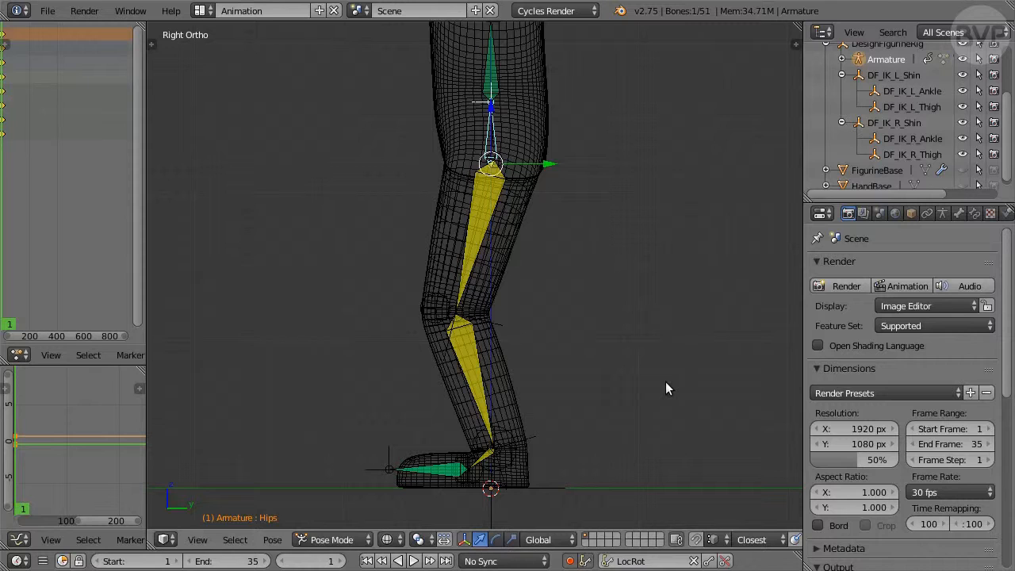
# - Show the tool shelf with an enlarged Translate options area and turn off the 3D manipulator
pyautogui.press('t')
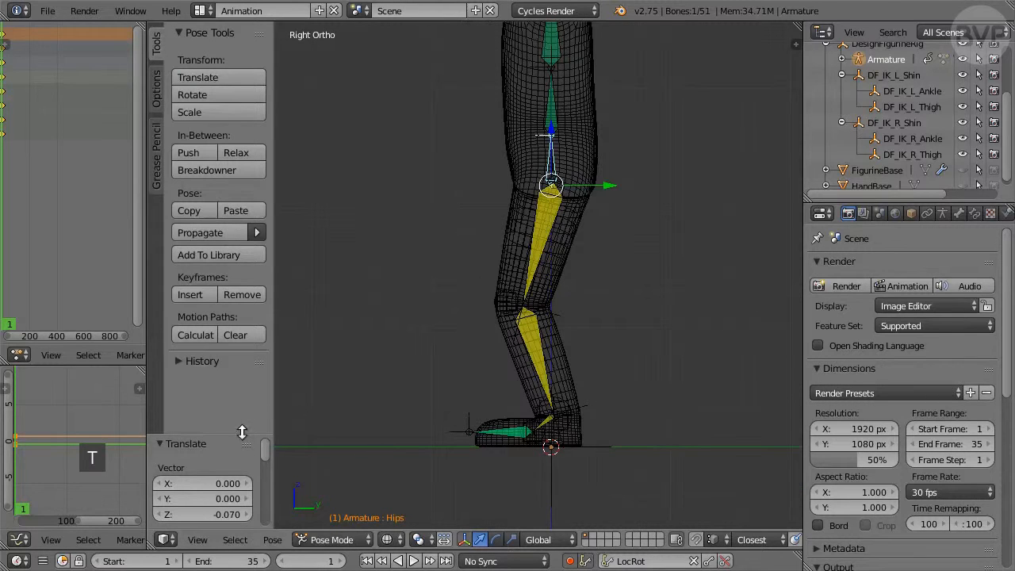
pyautogui.moveTo(240, 434); pyautogui.dragTo(250, 325)
pyautogui.scroll(1, 648, 341)
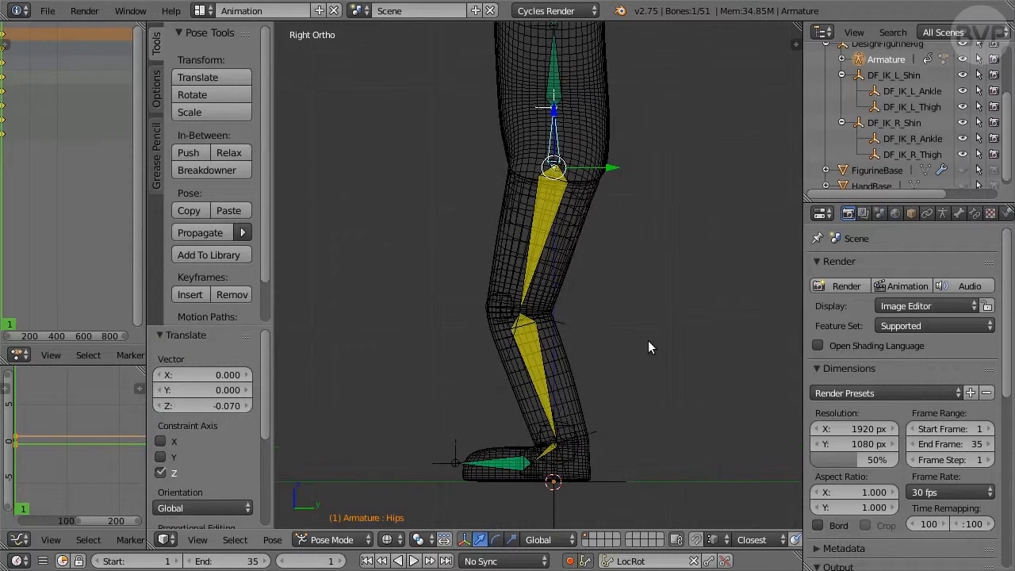
pyautogui.click(465, 540)
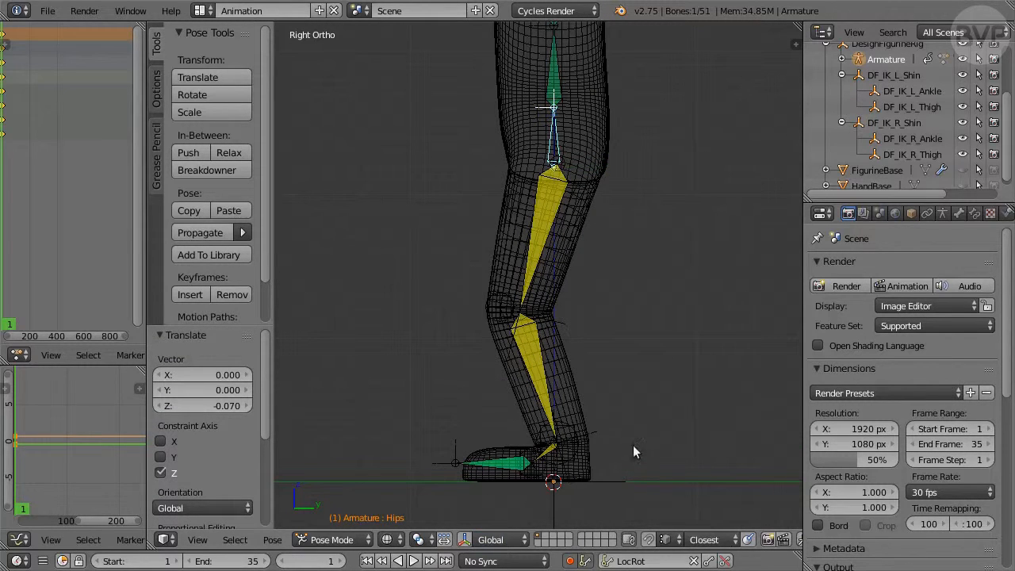
# - Move the DF_IK_R_Shin empty -0.51 along Y and 0.02 along Z to bring the right foot forward
pyautogui.keyDown('ctrl'); pyautogui.rightClick(570, 427); pyautogui.keyUp('ctrl')
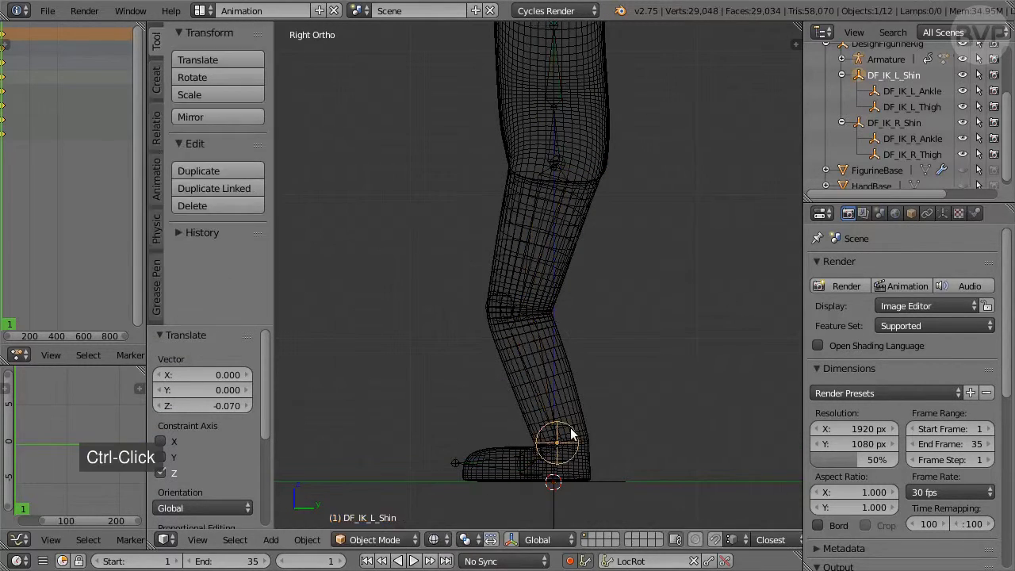
pyautogui.keyDown('ctrl'); pyautogui.rightClick(571, 429); pyautogui.keyUp('ctrl')
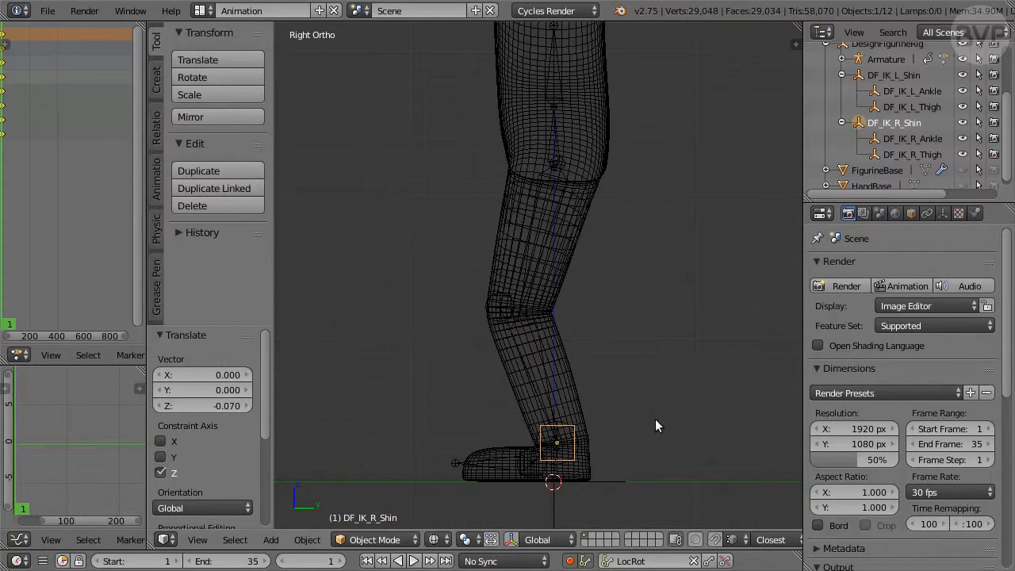
pyautogui.write('g0')
pyautogui.press('Tab')
pyautogui.write('-0')
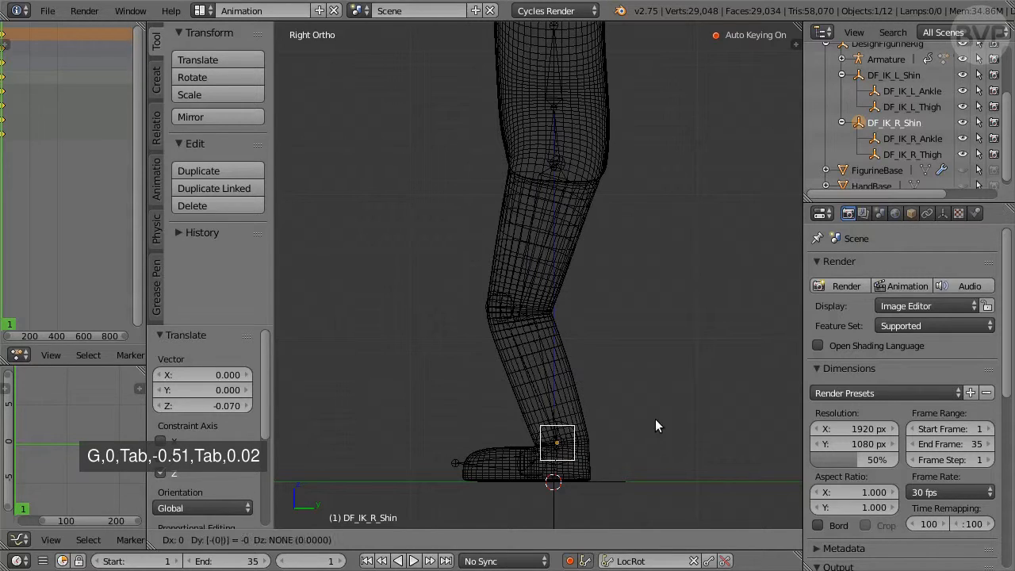
pyautogui.write('.51')
pyautogui.press('Tab')
pyautogui.write('0')
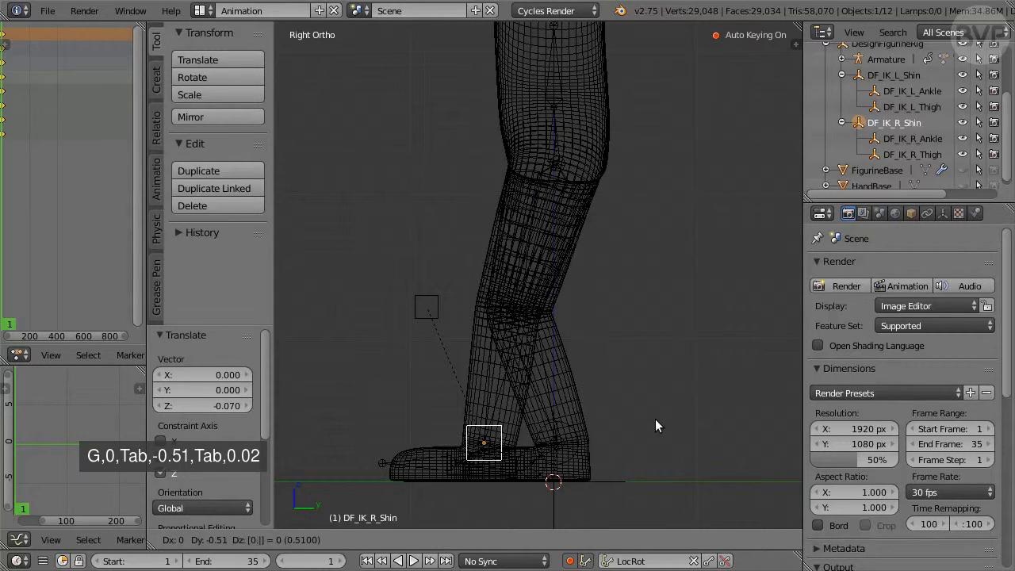
pyautogui.write('.02')
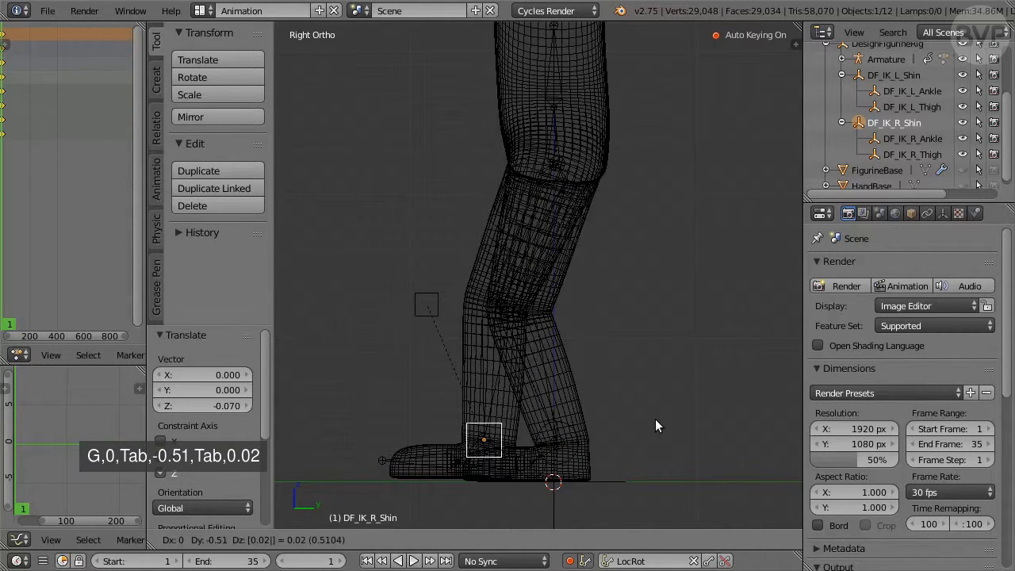
pyautogui.press('Return')
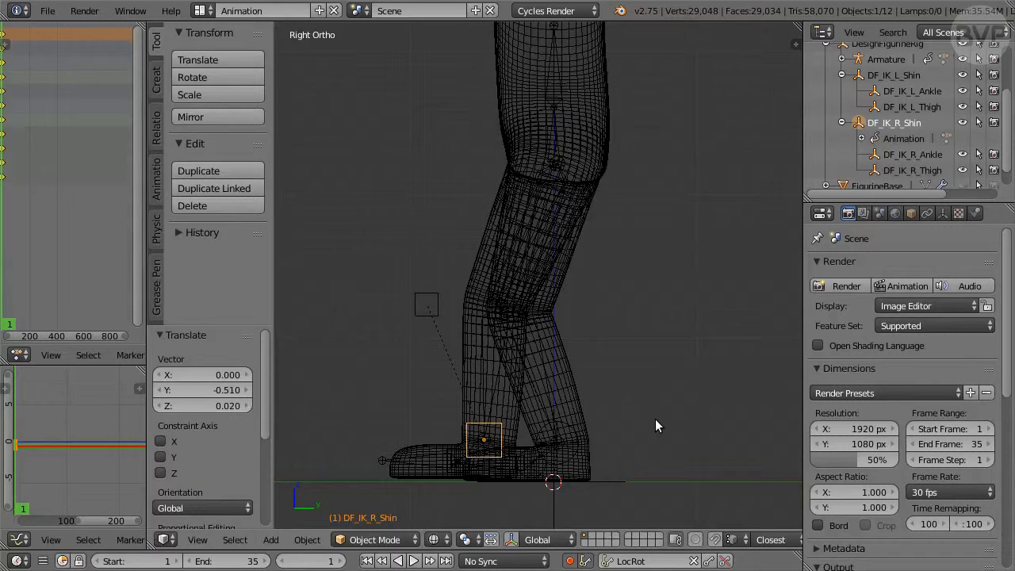
# - Widen the dope sheet and graph editor to examine the keyed channels, and narrow them again in favour of the 3D view
pyautogui.moveTo(148, 349); pyautogui.dragTo(375, 355)
pyautogui.moveTo(290, 337); pyautogui.dragTo(248, 340)
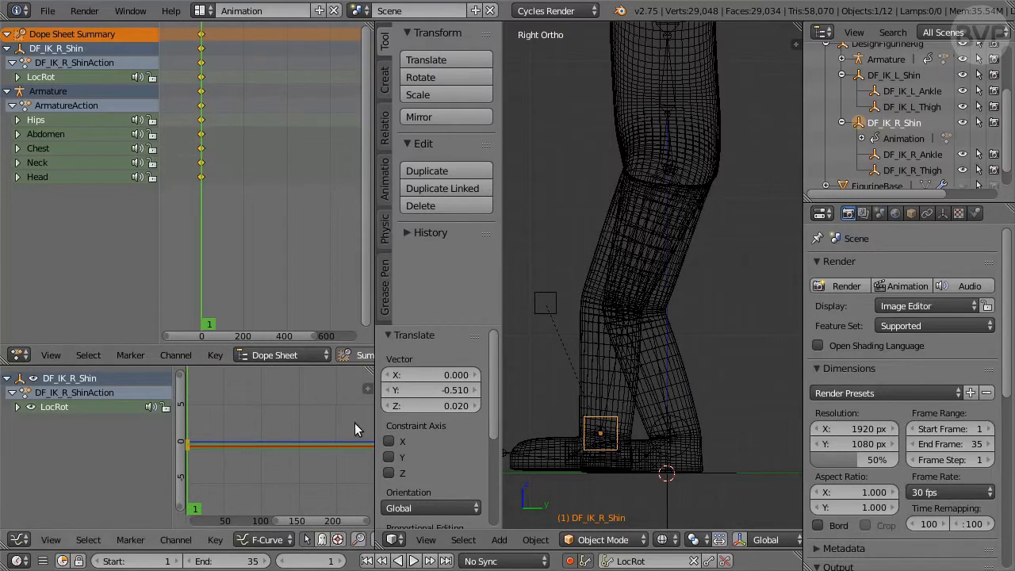
pyautogui.moveTo(375, 412); pyautogui.dragTo(109, 413)
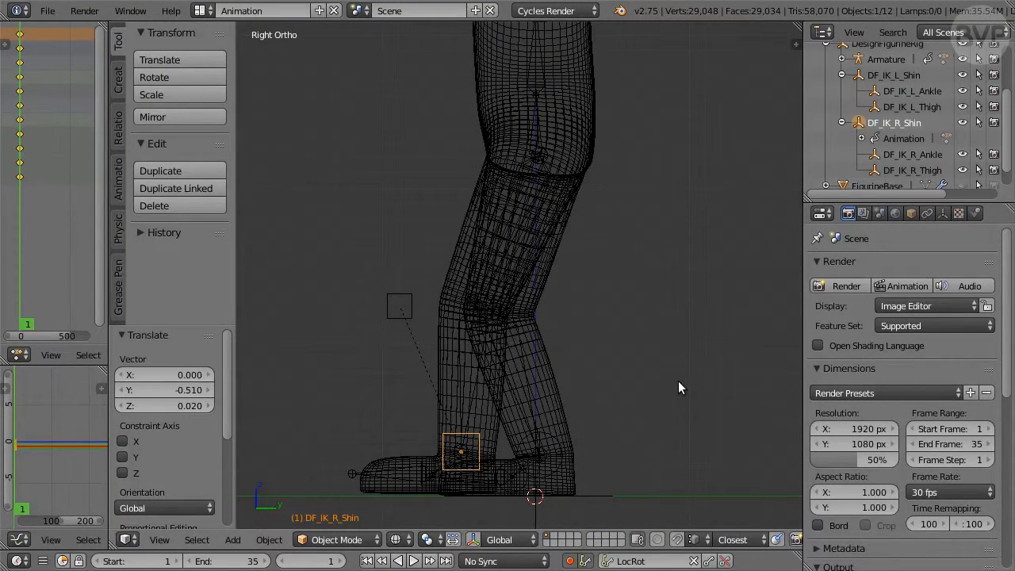
# - Switch the 3D view to solid shading and move the DF_IK_R_Ankle empty -0.02 along the global Y axis
pyautogui.press('z')
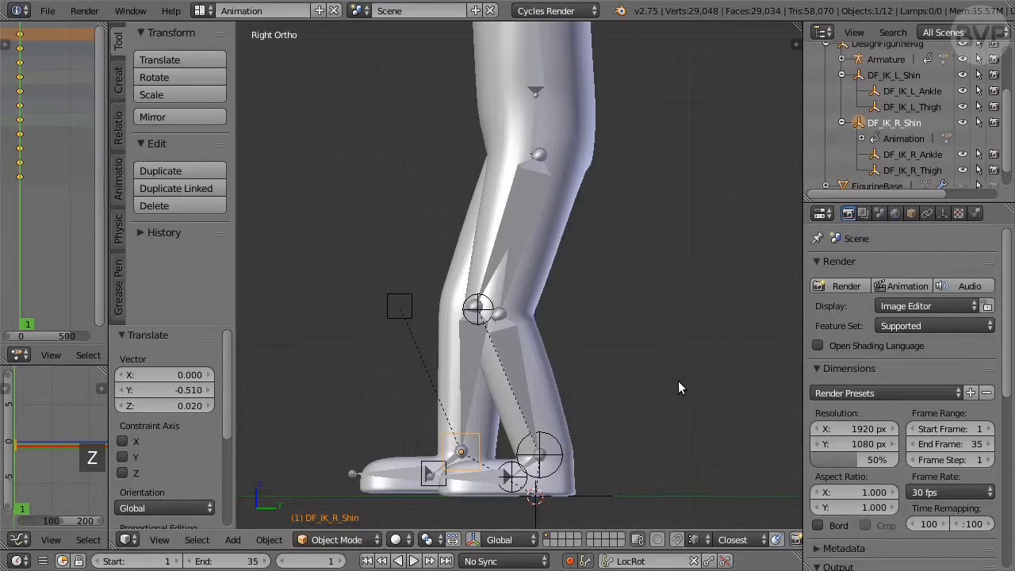
pyautogui.keyDown('ctrl'); pyautogui.click(432, 485); pyautogui.keyUp('ctrl')
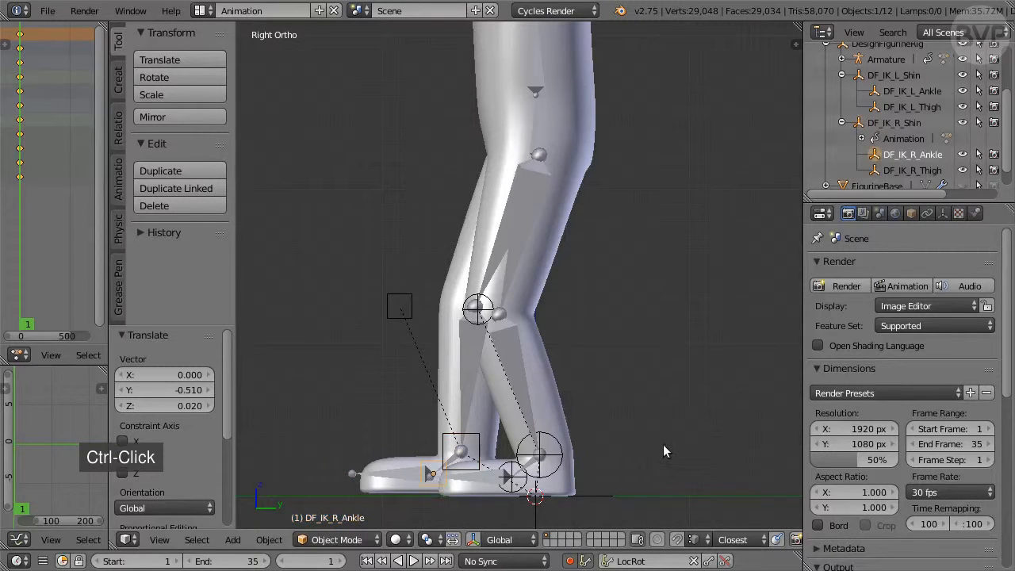
pyautogui.write('gy-0.02')
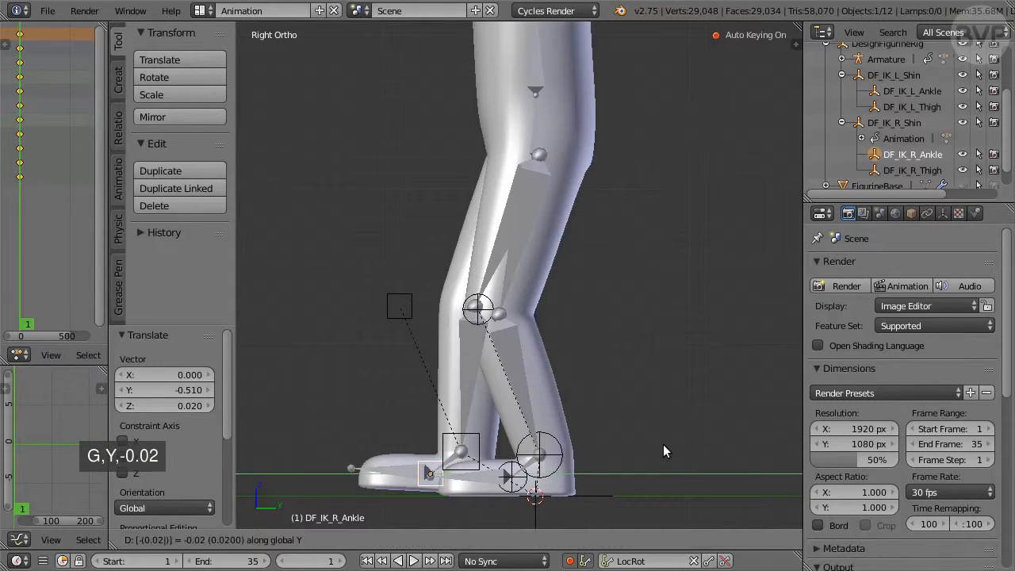
pyautogui.press('Return')
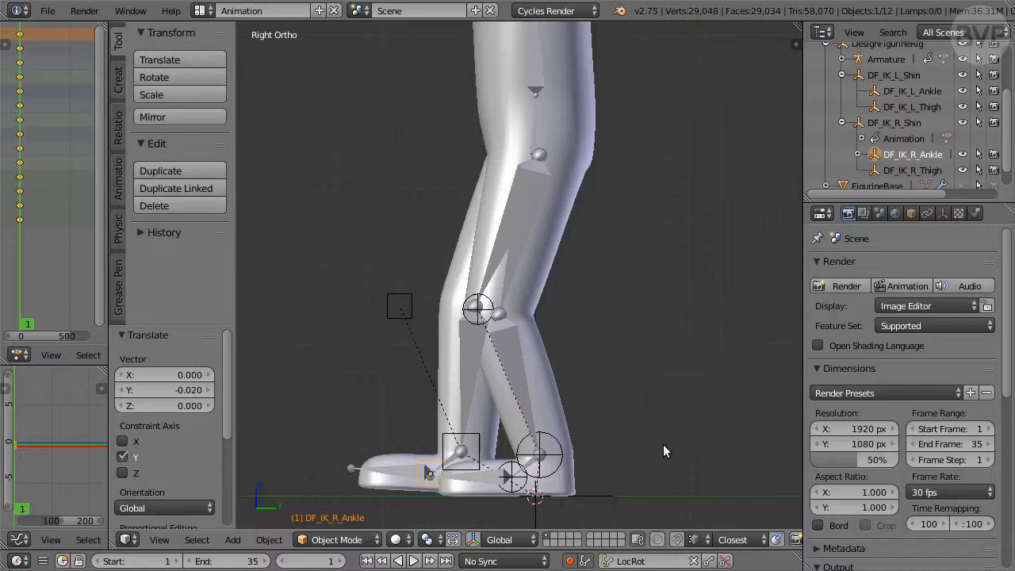
# - Rotate the R_FootToes bone 2° and insert a keyframe for the DF_IK_R_Thigh empty at its present position
pyautogui.rightClick(391, 468)
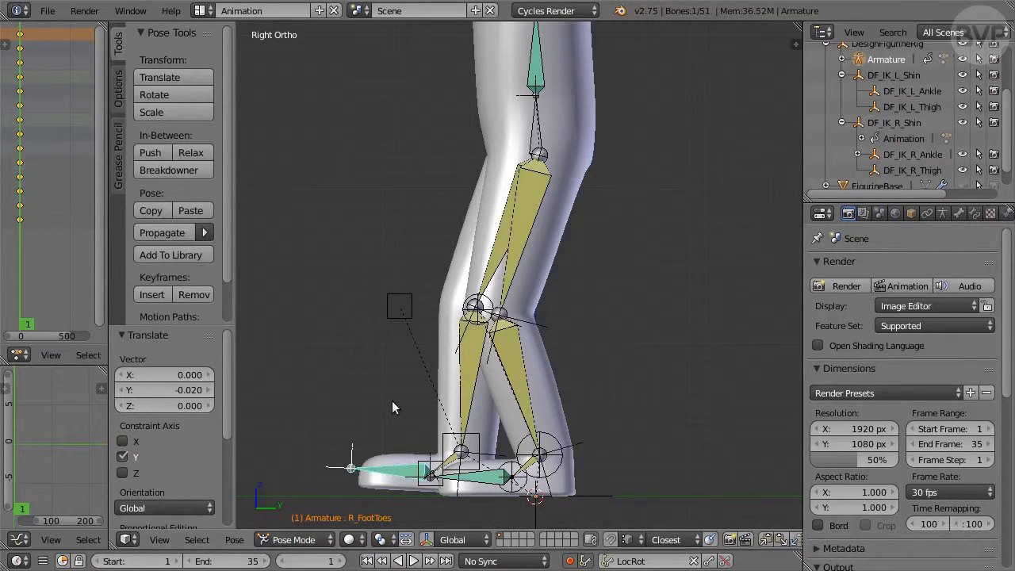
pyautogui.write('r2')
pyautogui.press('Return')
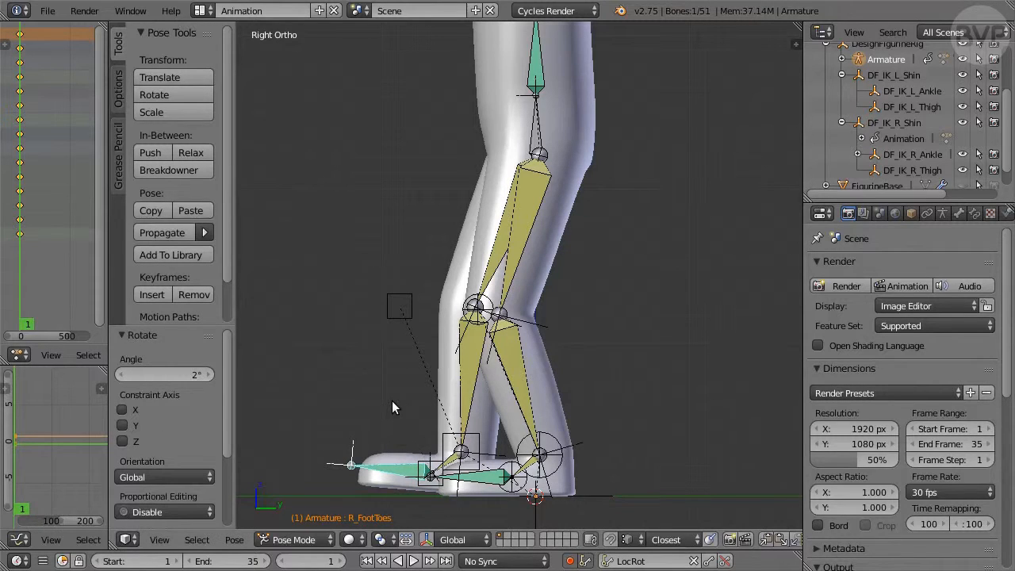
pyautogui.rightClick(408, 296)
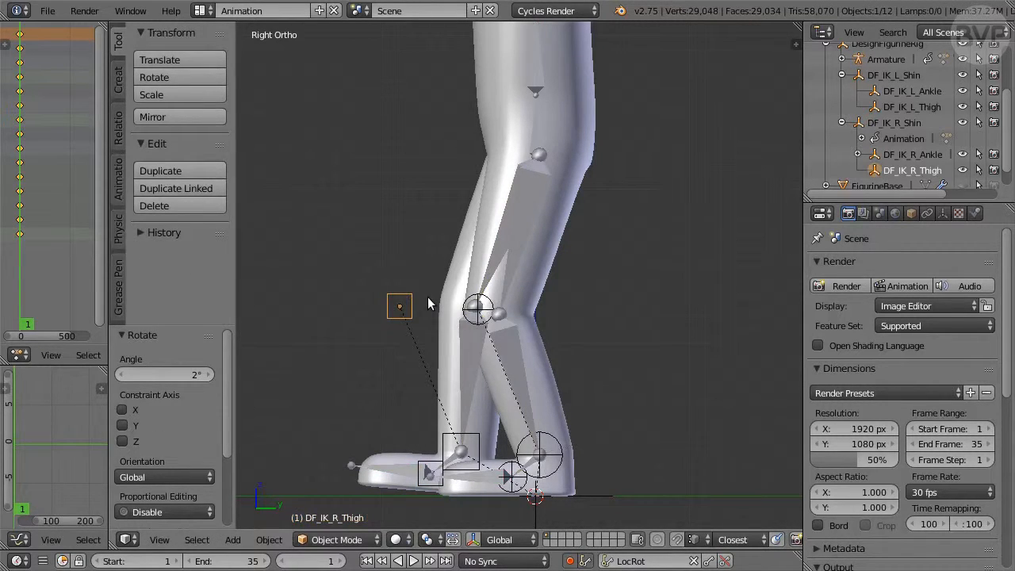
pyautogui.press('i')
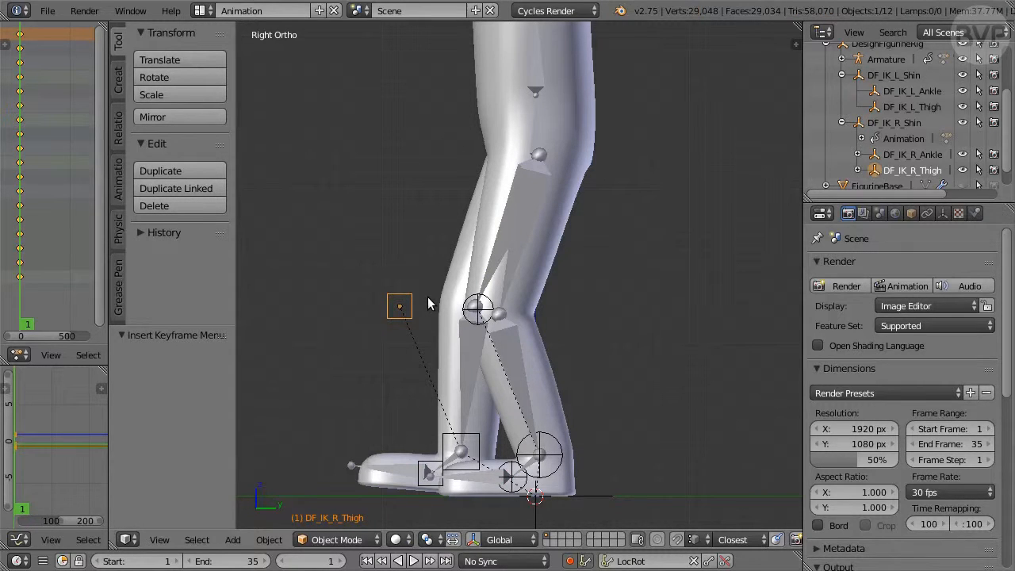
# - Move the DF_IK_L_Shin empty 0.6 along Y and 0.2 along Z to lift the left leg behind the body
pyautogui.keyDown('ctrl'); pyautogui.click(547, 444); pyautogui.keyUp('ctrl')
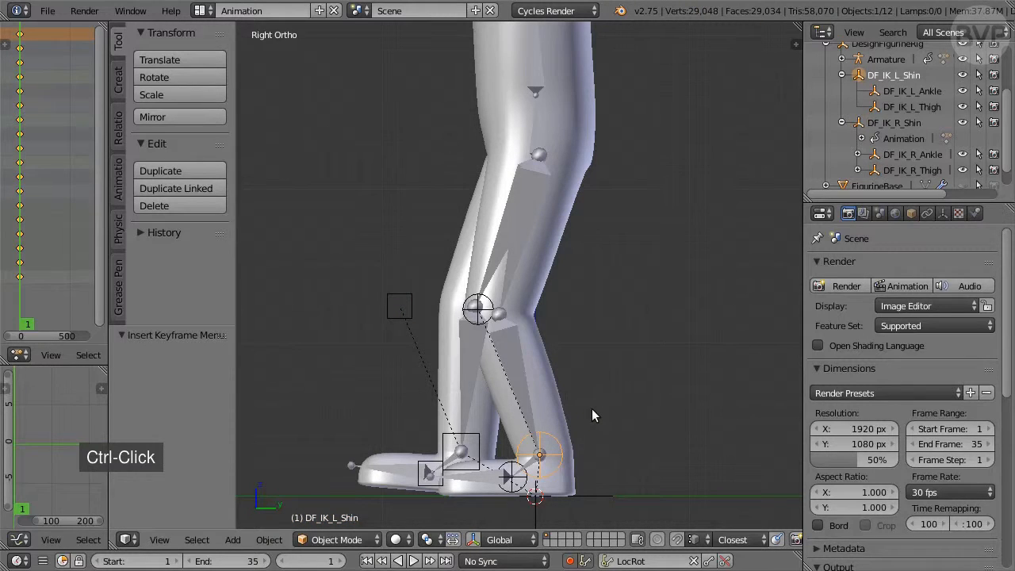
pyautogui.write('g')
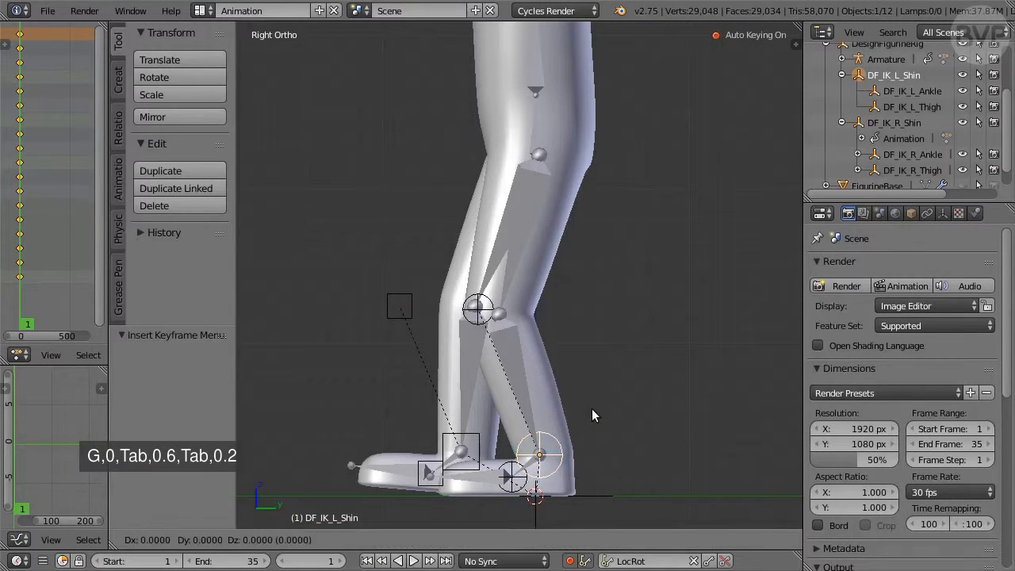
pyautogui.write('0')
pyautogui.press('Tab')
pyautogui.write('0.6')
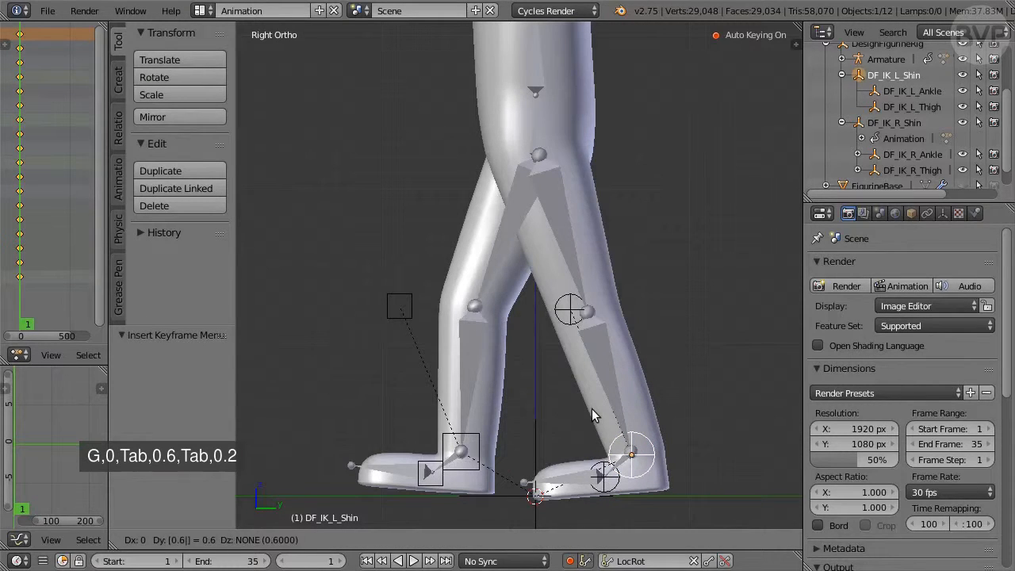
pyautogui.press('Tab')
pyautogui.write('0.2')
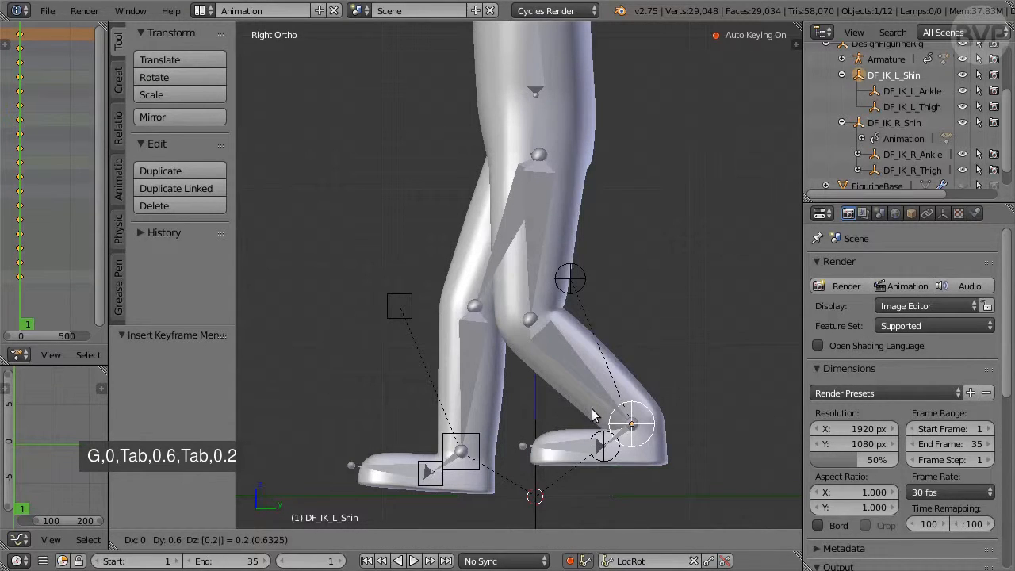
pyautogui.press('Return')
# - Move the DF_IK_L_Ankle empty 0.26 along Y and -0.15 along Z to tilt the left foot down
pyautogui.keyDown('ctrl'); pyautogui.click(608, 447); pyautogui.keyUp('ctrl')
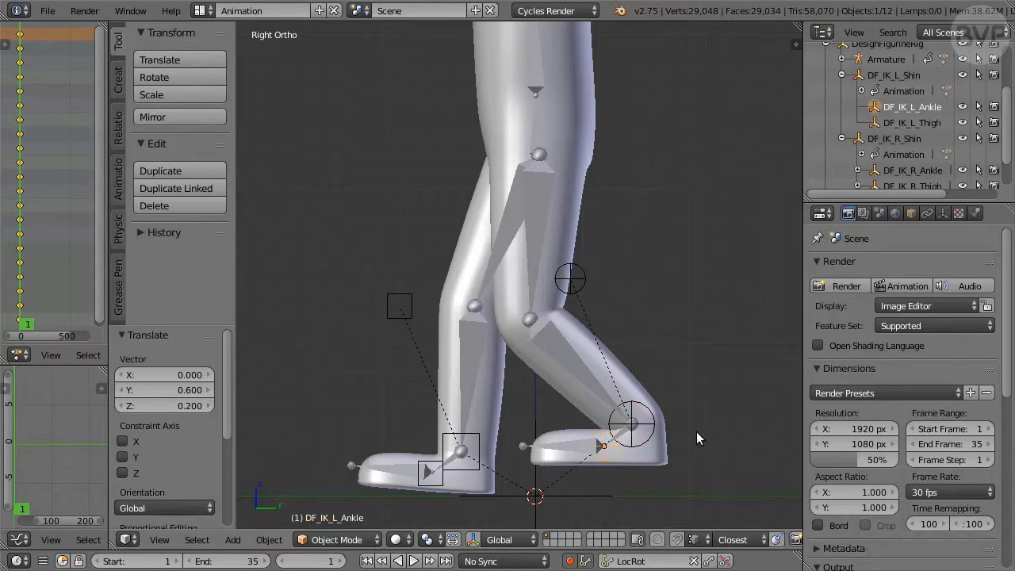
pyautogui.press('g')
pyautogui.press('0')
pyautogui.press('Tab')
pyautogui.write('0')
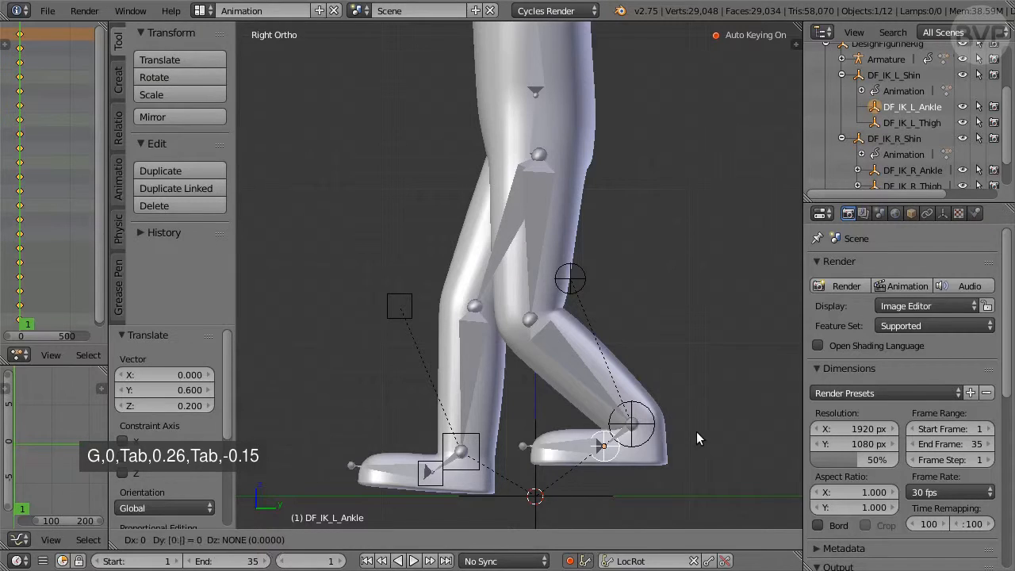
pyautogui.write('.26')
pyautogui.press('Tab')
pyautogui.write('-0')
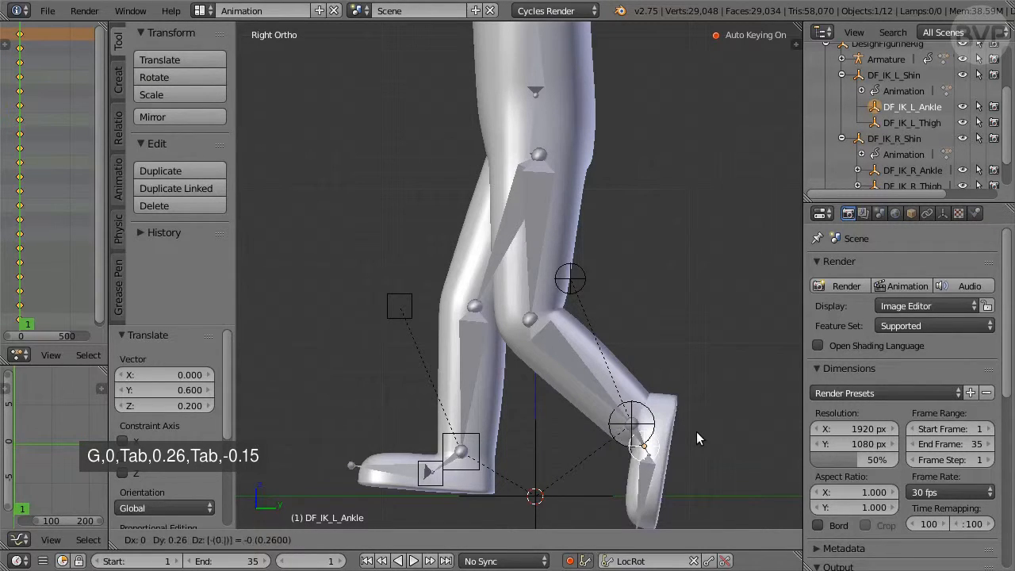
pyautogui.write('.15')
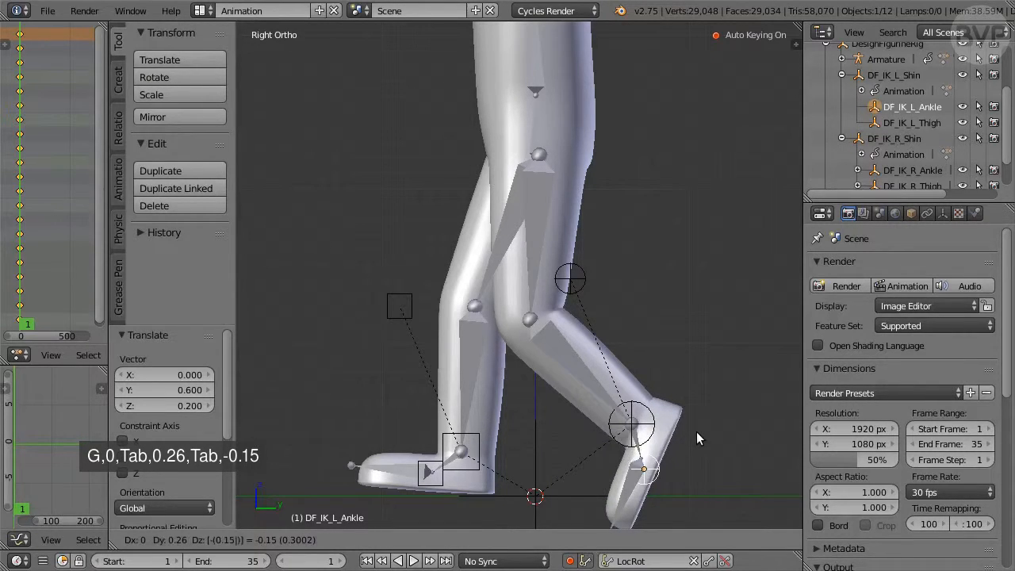
pyautogui.press('Return')
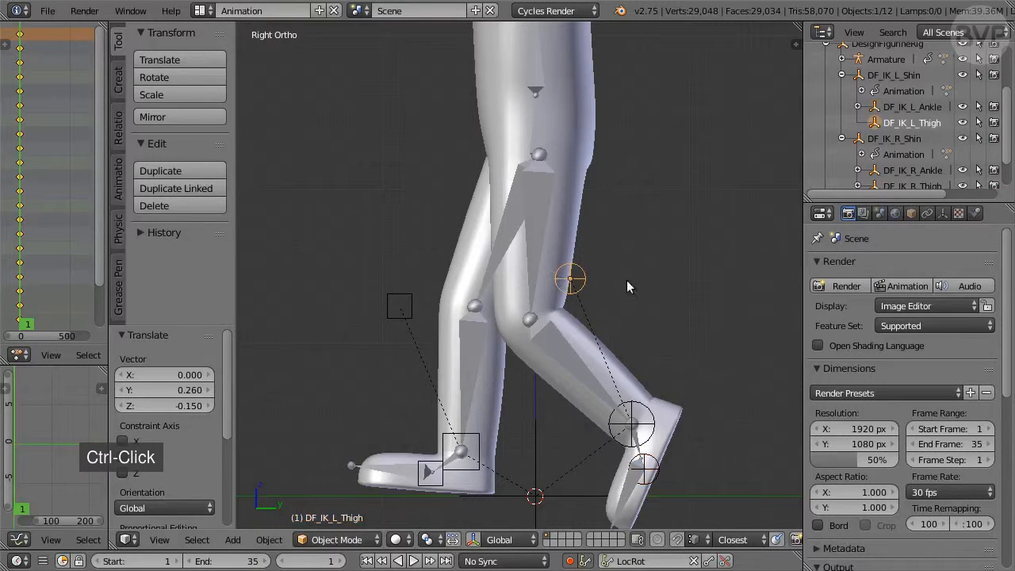
# - Move the DF_IK_L_Thigh empty about -0.68 in Y and -0.51 in Z, and rotate the L_FootToes bone 45°
pyautogui.press('g')
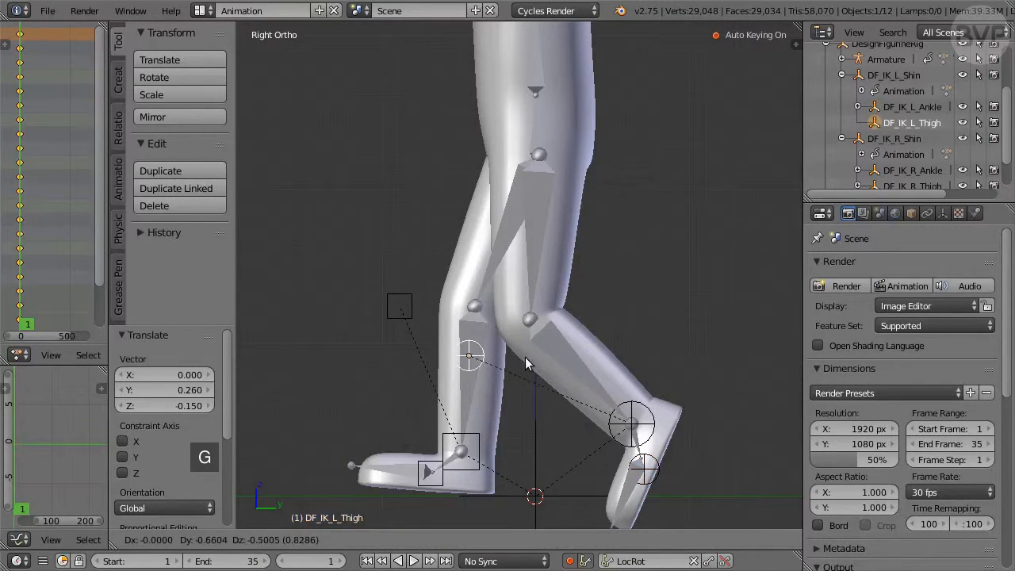
pyautogui.click(532, 356)
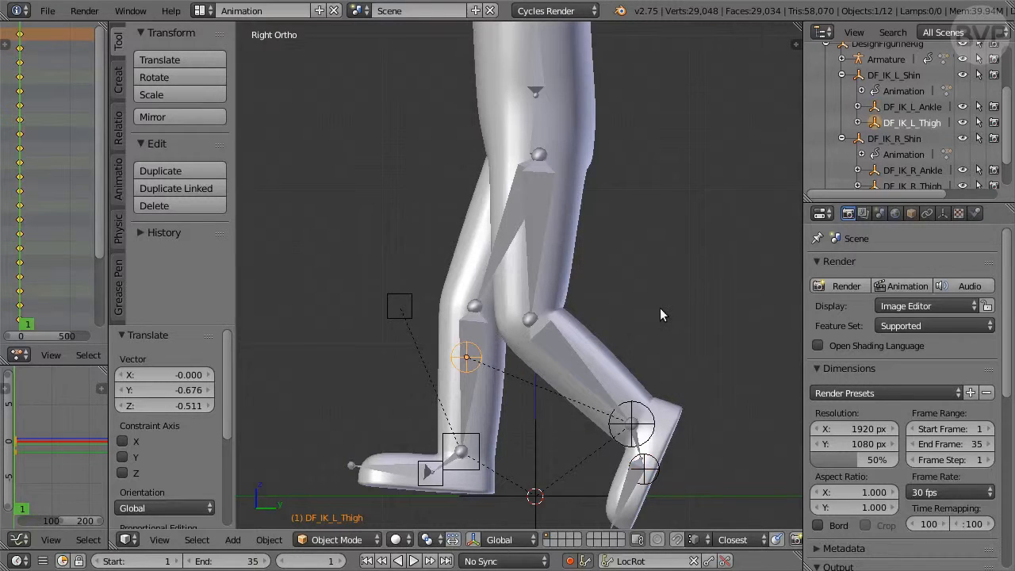
pyautogui.rightClick(626, 489)
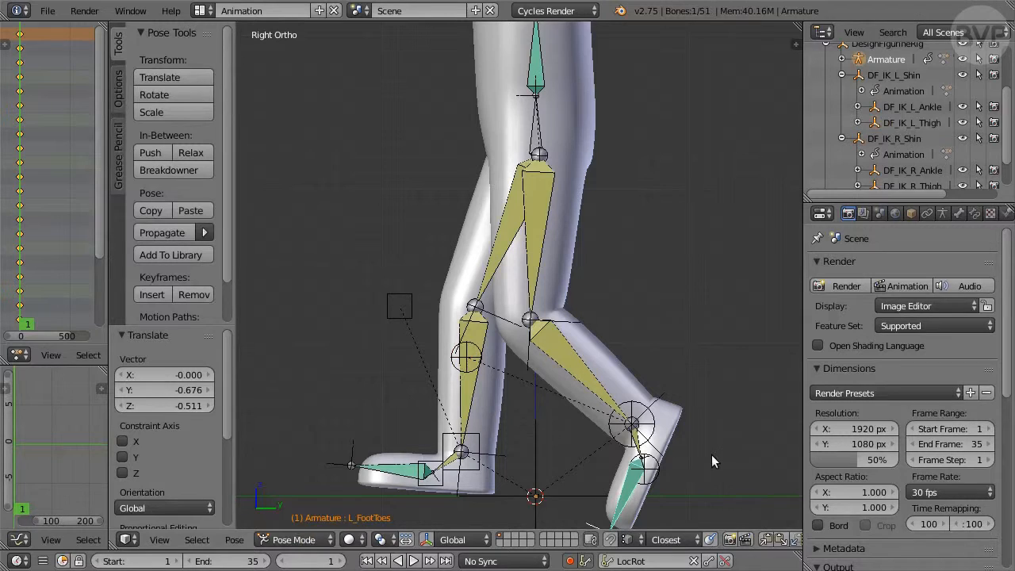
pyautogui.write('r45')
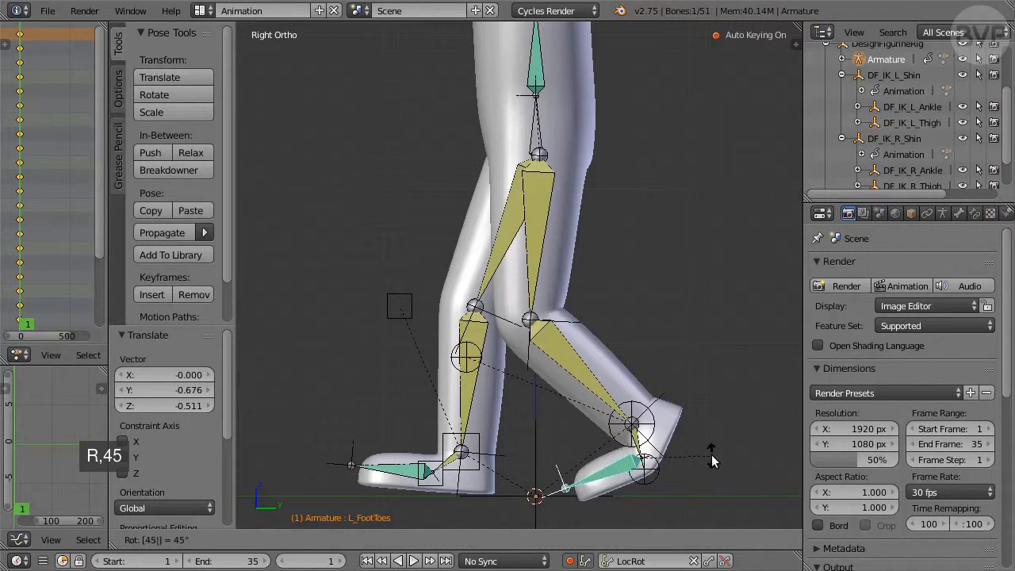
pyautogui.press('Return')
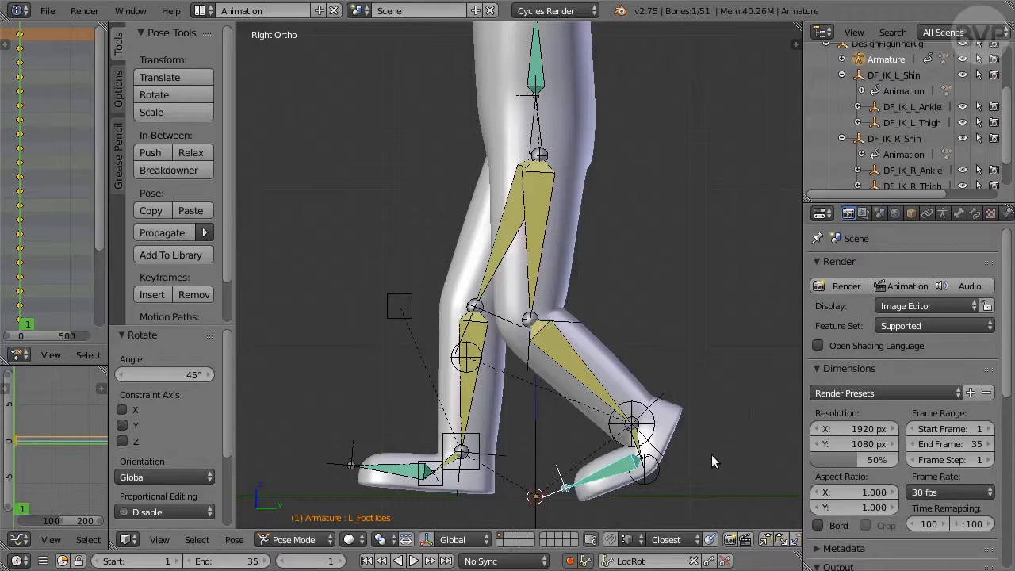
# - Lower the DF_IK_R_Shin empty by moving it -0.013 along the global Z axis
pyautogui.keyDown('ctrl'); pyautogui.click(479, 433); pyautogui.keyUp('ctrl')
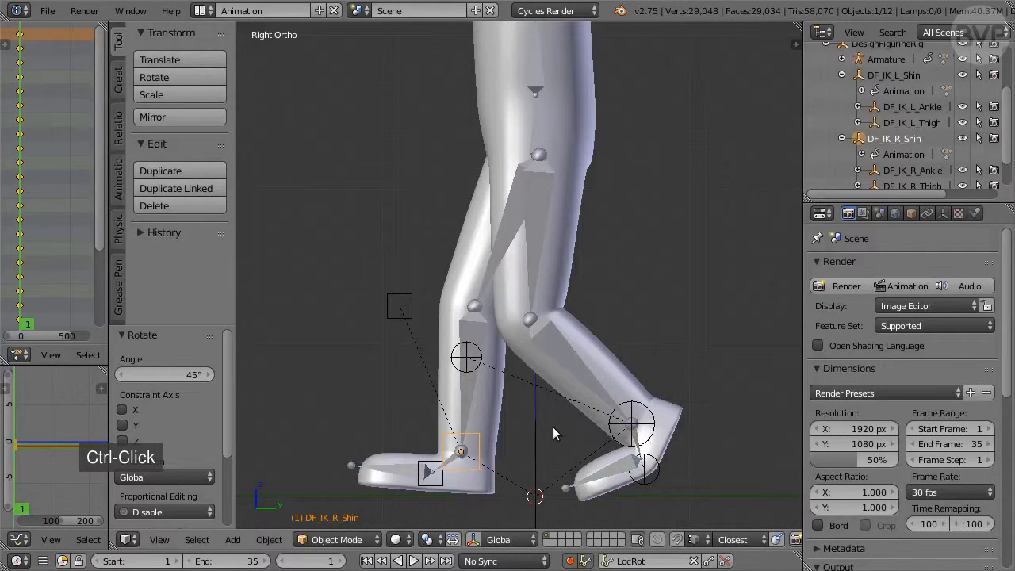
pyautogui.write('gz')
pyautogui.write('-0')
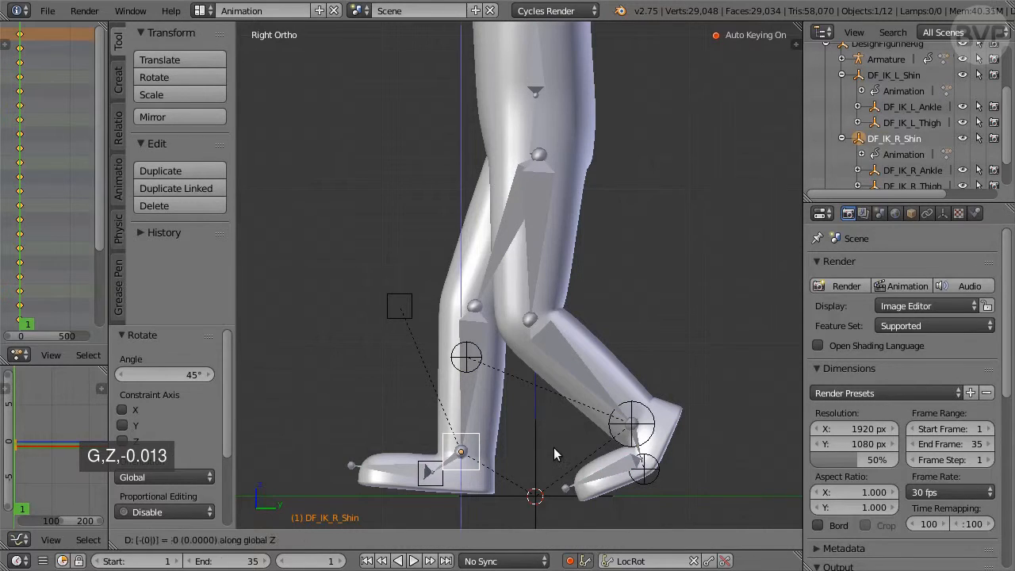
pyautogui.write('.013')
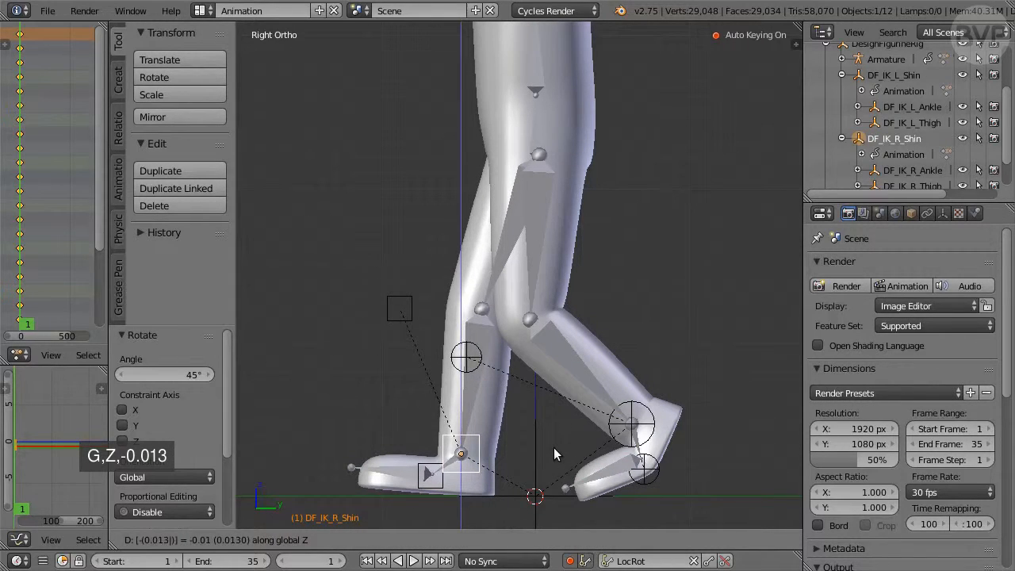
pyautogui.press('Return')
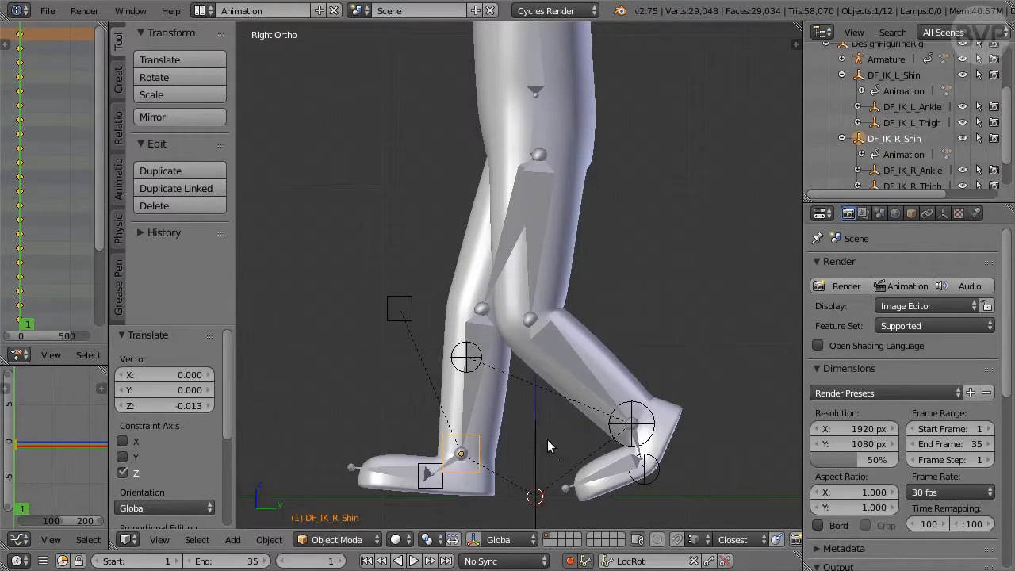
# - Set the current frame to 8
pyautogui.click(315, 563)
pyautogui.write('8')
pyautogui.press('Return')
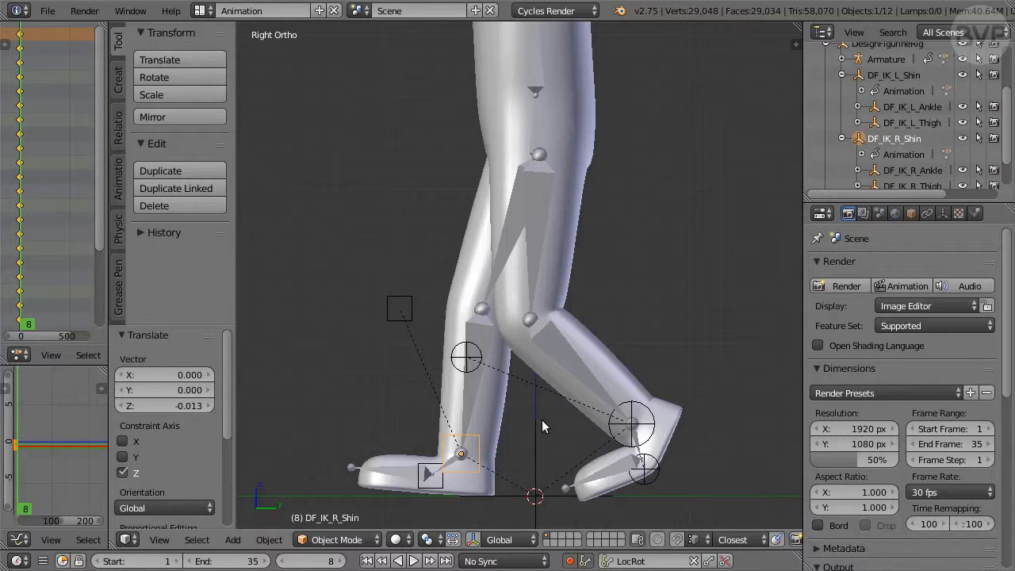
# - Move the DF_IK_R_Shin empty 0.62 along Y and -0.02 along Z at frame 8
pyautogui.write('g0')
pyautogui.press('Tab')
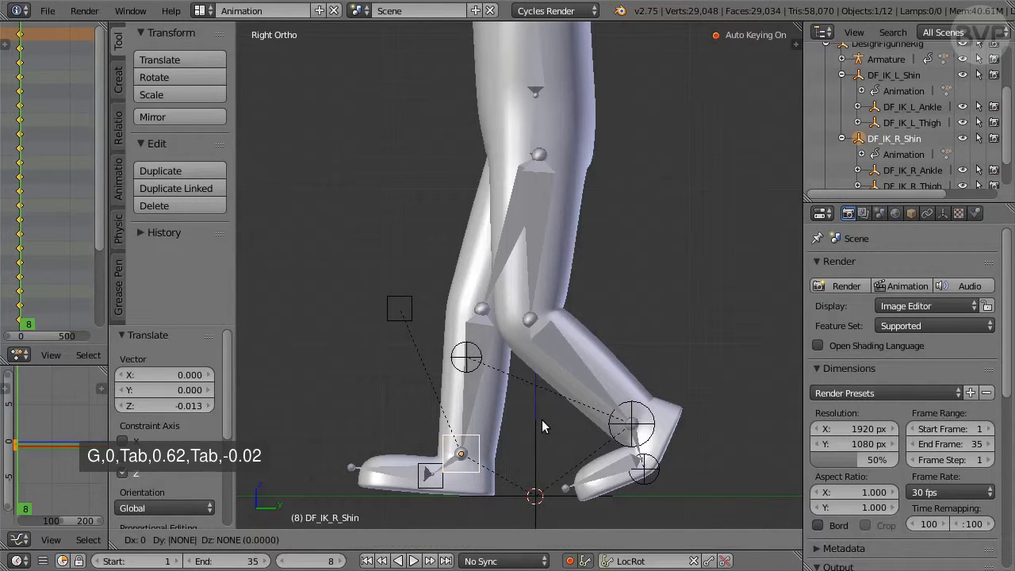
pyautogui.write('0.62')
pyautogui.press('Tab')
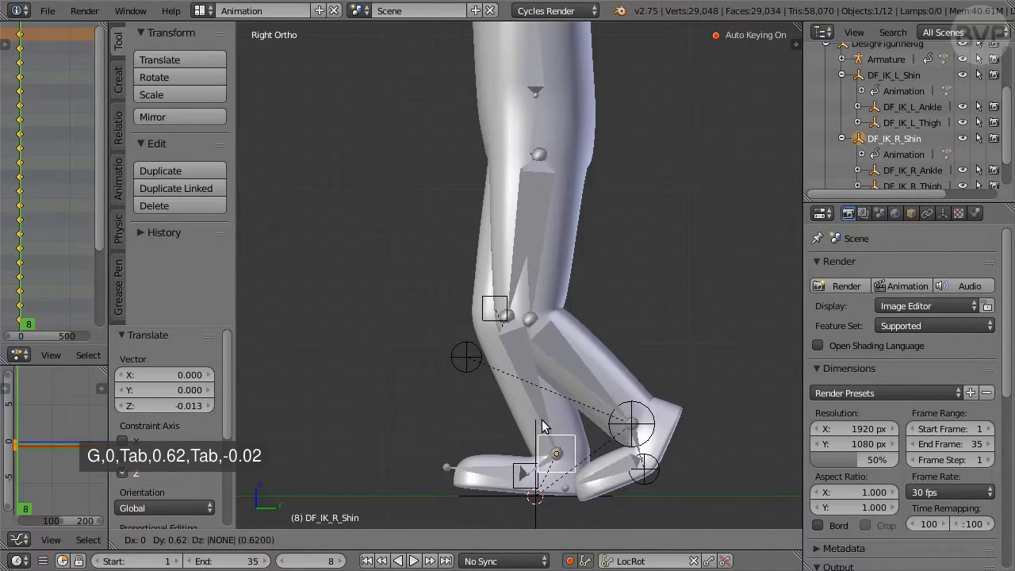
pyautogui.write('-0.02')
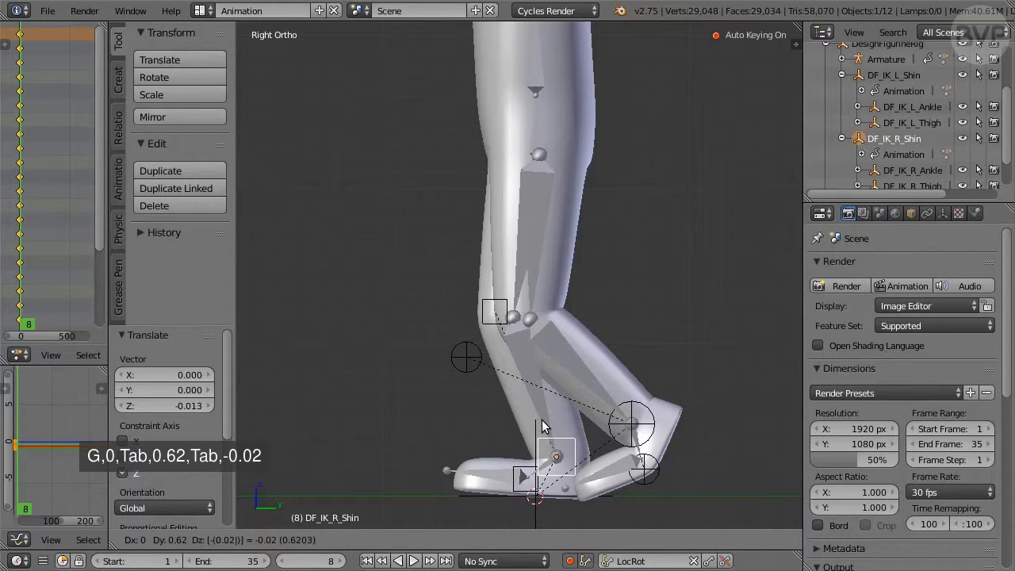
pyautogui.press('Return')
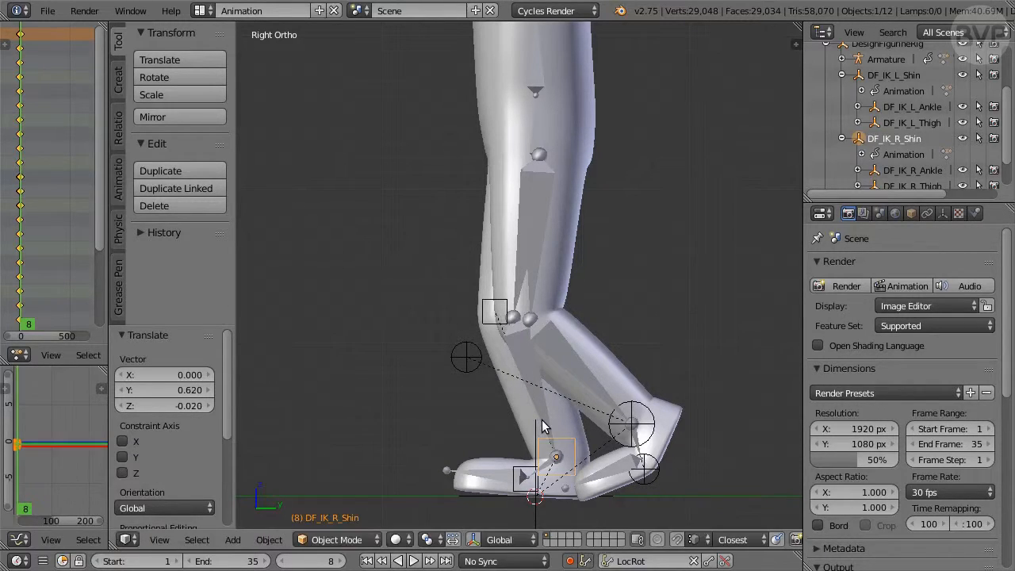
# - Check the right foot against the ground in wireframe and raise the DF_IK_R_Shin empty 0.008 along the global Z axis
pyautogui.press('z')
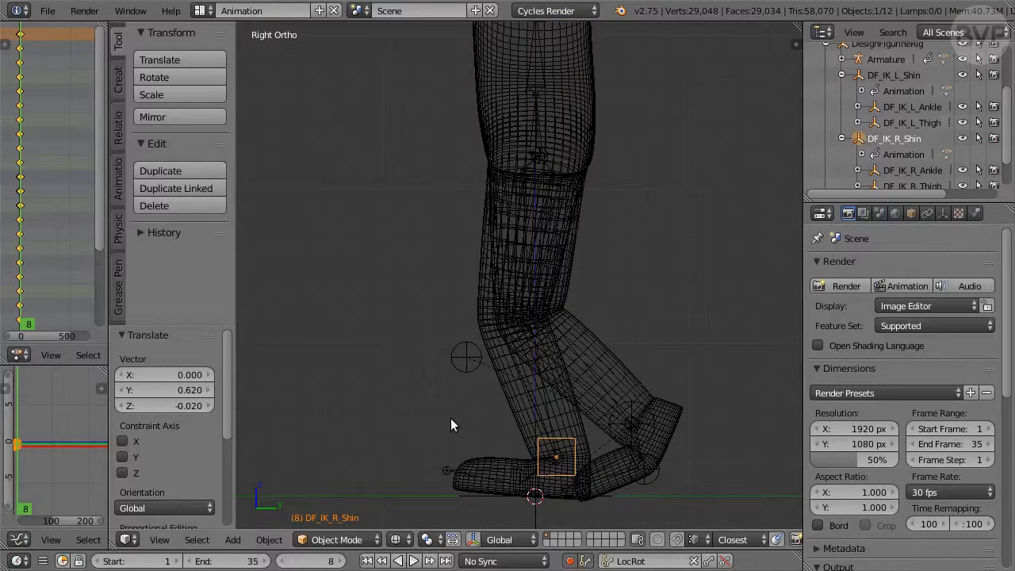
pyautogui.write('gz')
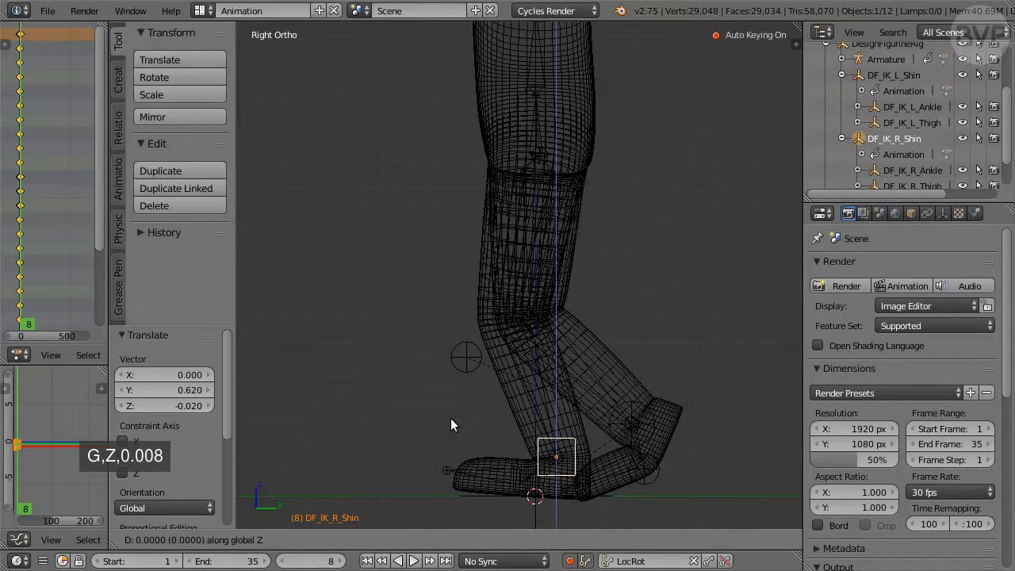
pyautogui.write('0.008')
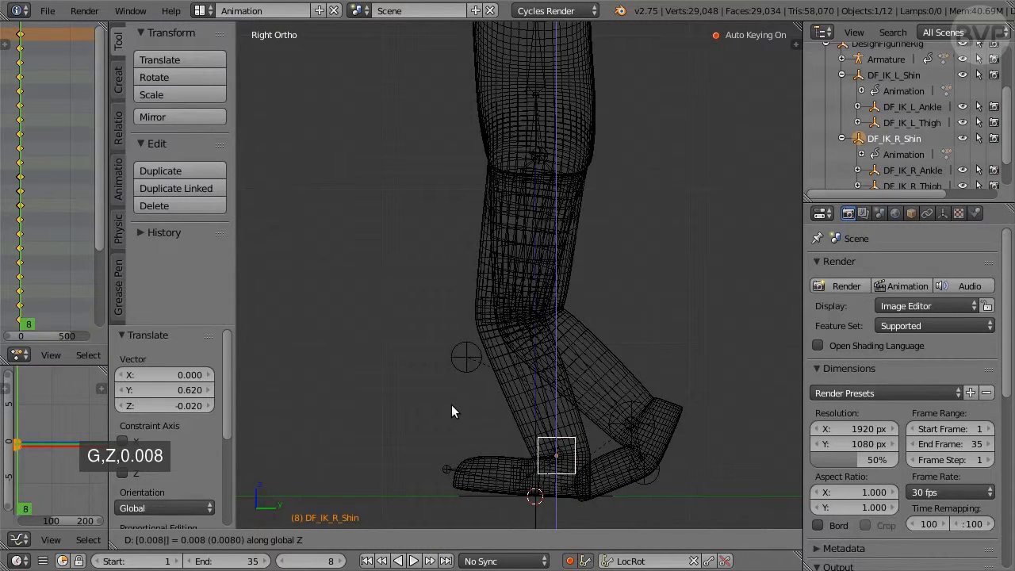
pyautogui.press('Return')
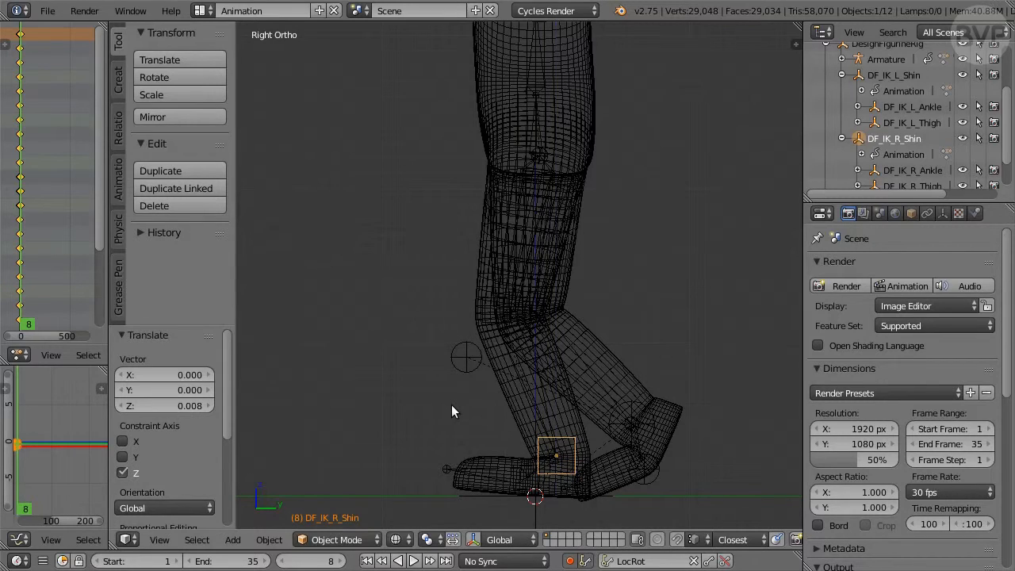
pyautogui.press('z')
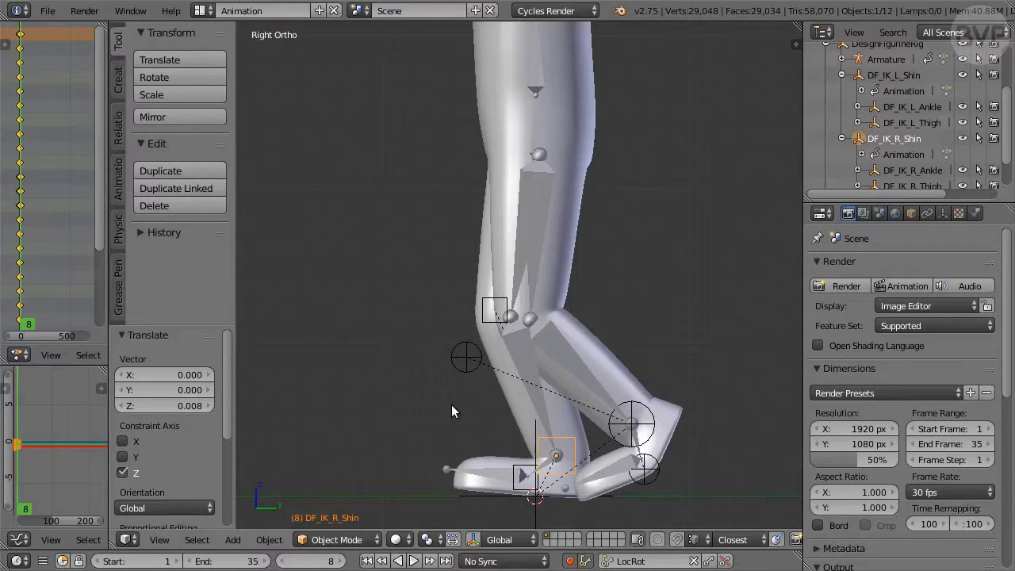
# - Move the DF_IK_R_Ankle empty -0.006 along Y and -0.03 along Z to level the right foot
pyautogui.keyDown('ctrl'); pyautogui.click(513, 484); pyautogui.keyUp('ctrl')
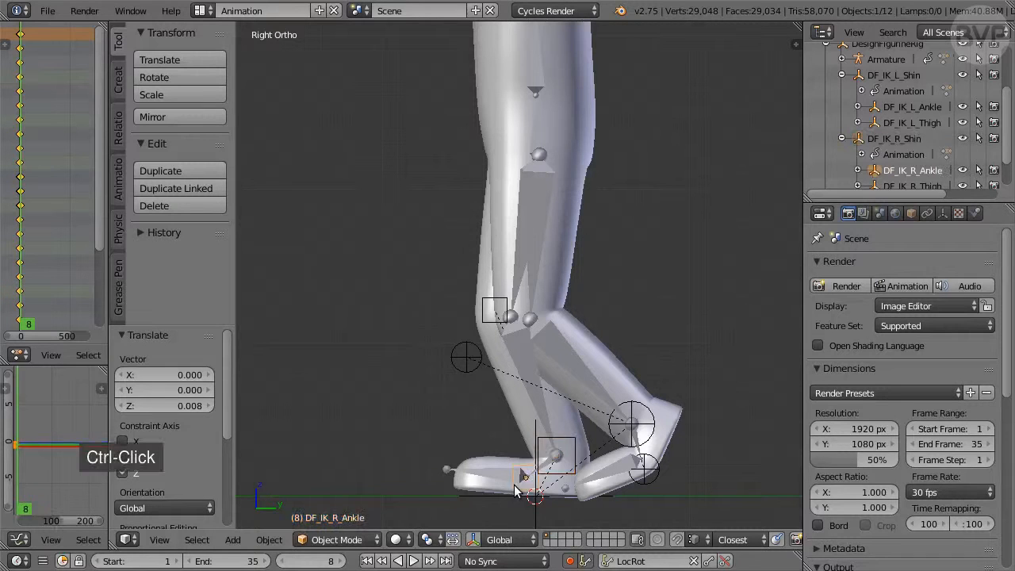
pyautogui.write('g0')
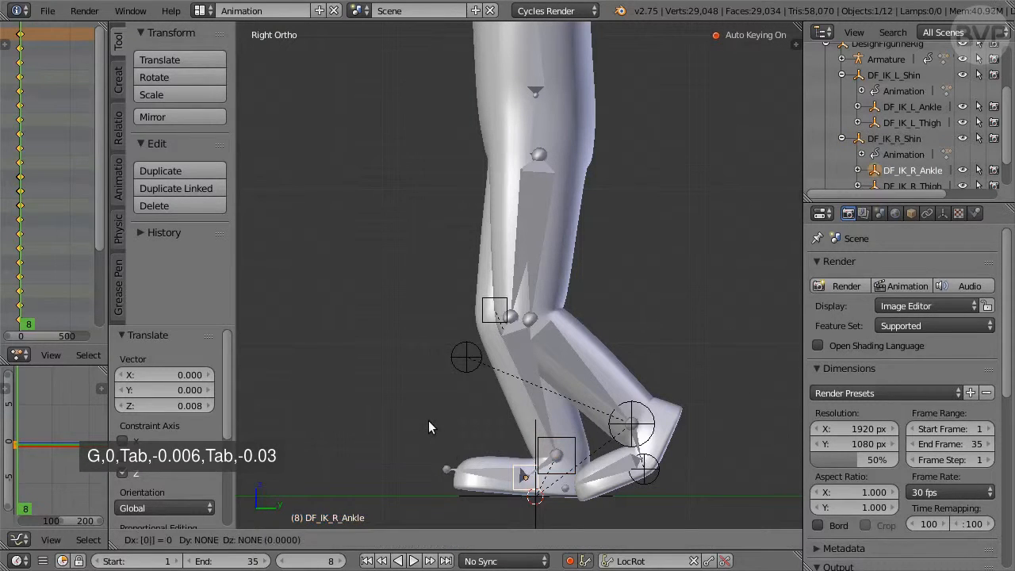
pyautogui.press('Tab')
pyautogui.write('-0')
pyautogui.write('.006')
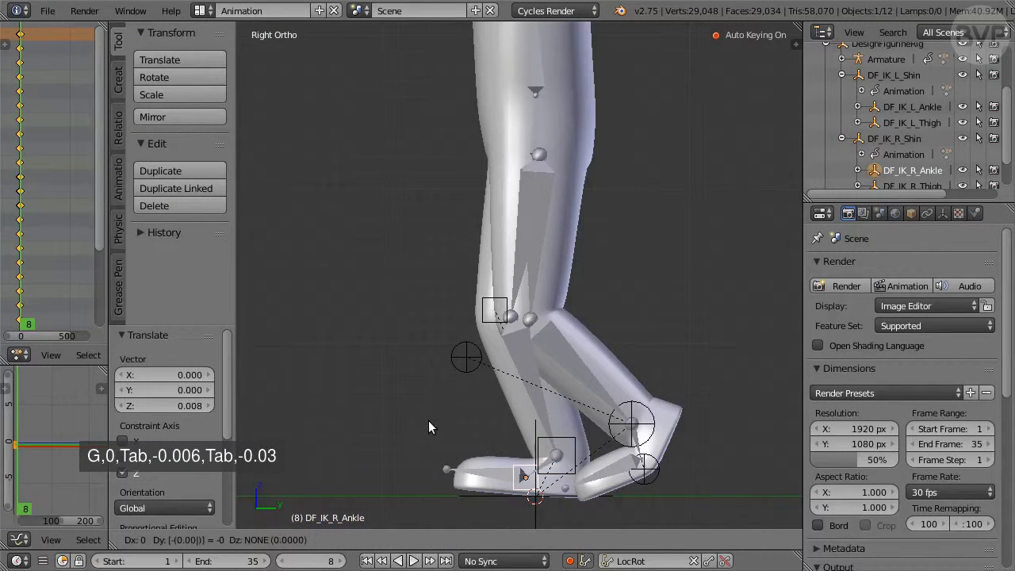
pyautogui.press('Tab')
pyautogui.write('-0.03')
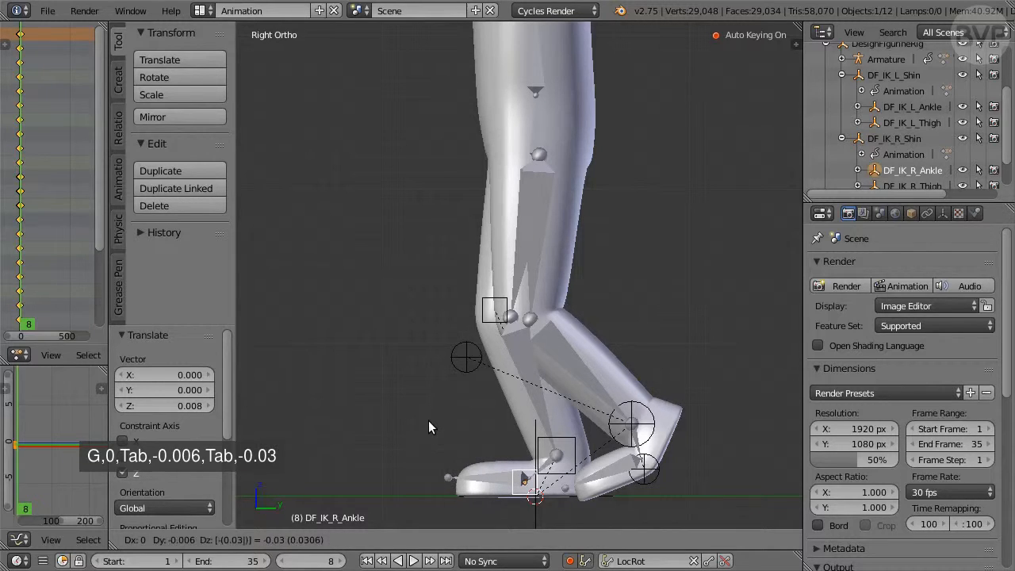
pyautogui.press('Return')
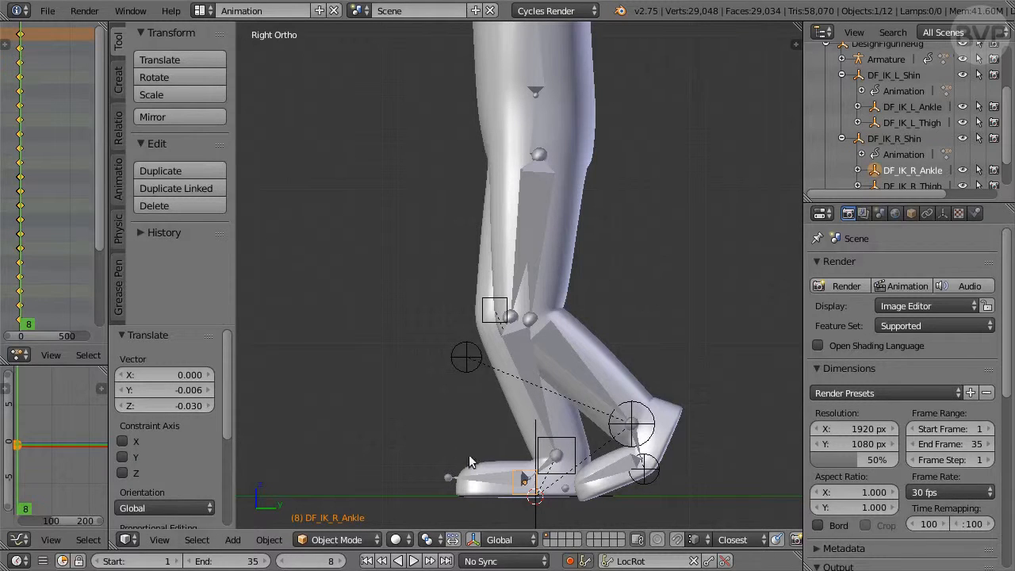
# - Rotate the R_FootToes bone by -1°
pyautogui.rightClick(492, 480)
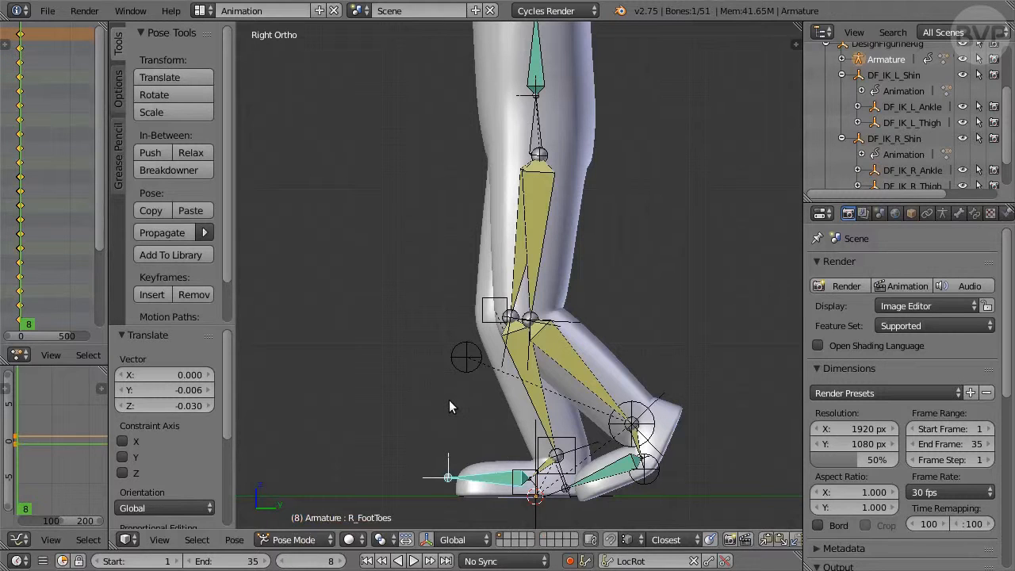
pyautogui.write('r-1')
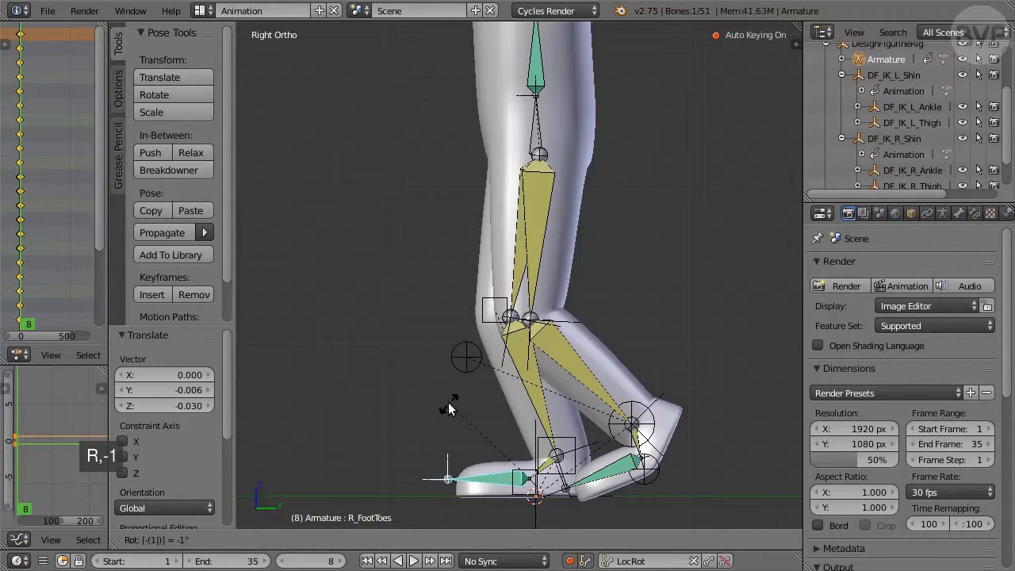
pyautogui.press('Return')
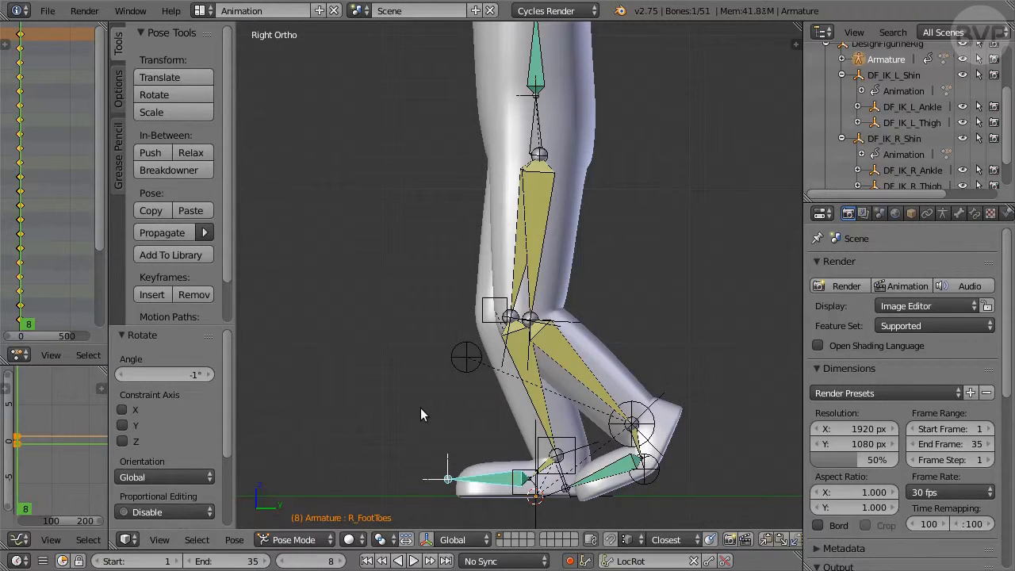
# - Move the DF_IK_R_Thigh empty forward of the knee, about -0.40 in Y and -0.13 in Z
pyautogui.keyDown('ctrl'); pyautogui.click(490, 318); pyautogui.keyUp('ctrl')
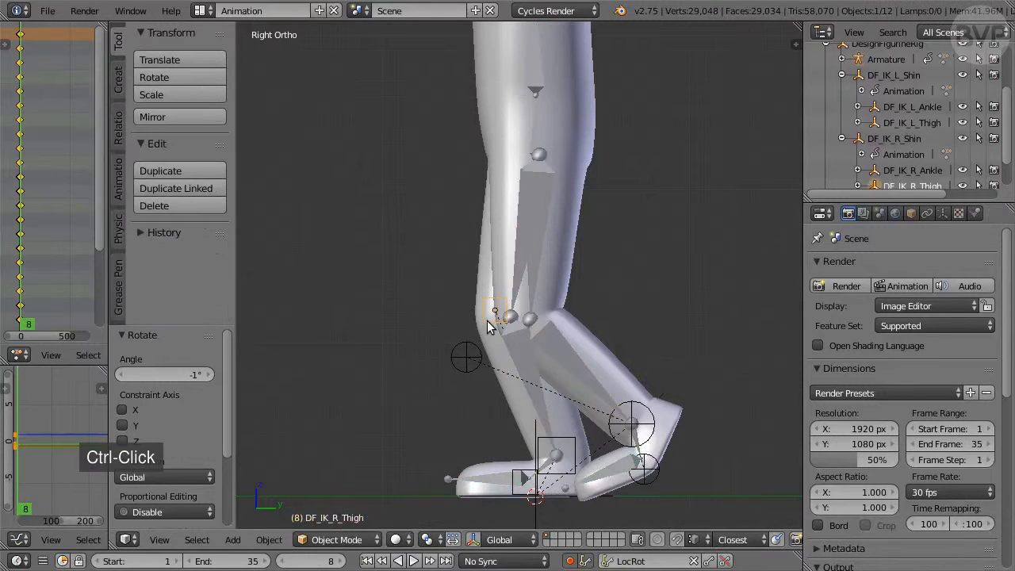
pyautogui.press('g')
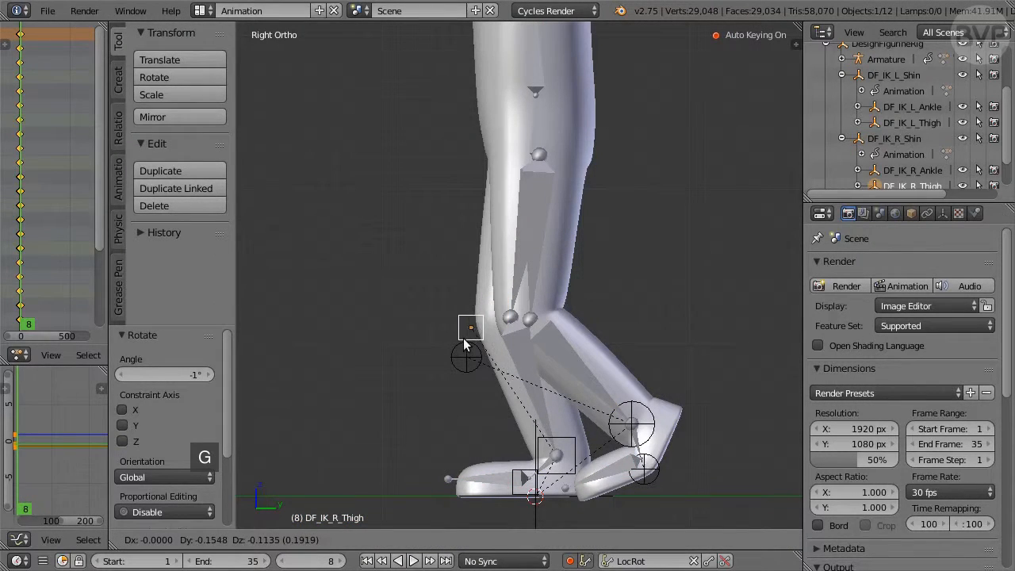
pyautogui.click(426, 341)
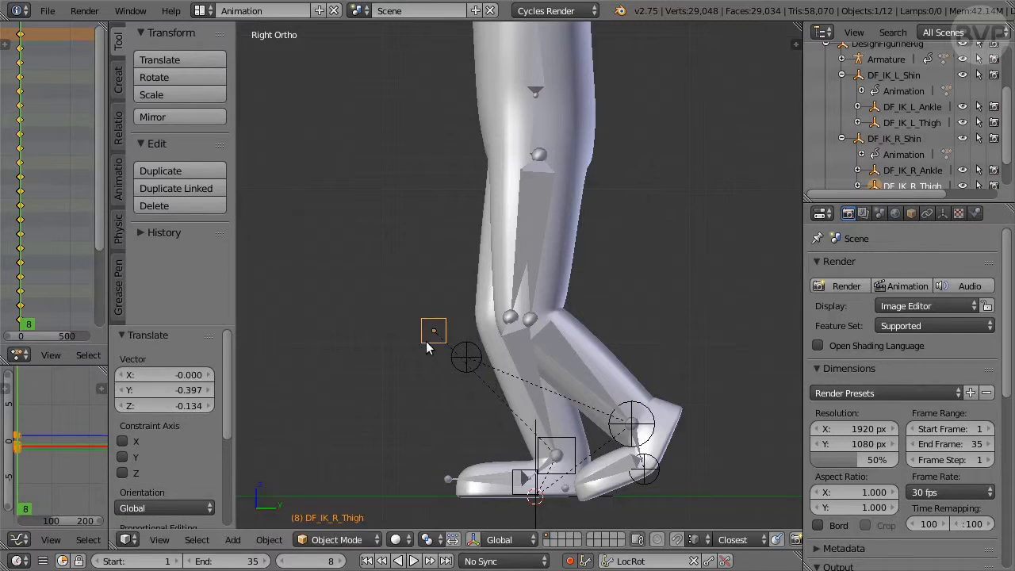
# - Turn off Auto IK for the armature and raise the Hips bone 0.05 along the global Z axis
pyautogui.keyDown('ctrl'); pyautogui.click(535, 141); pyautogui.keyUp('ctrl')
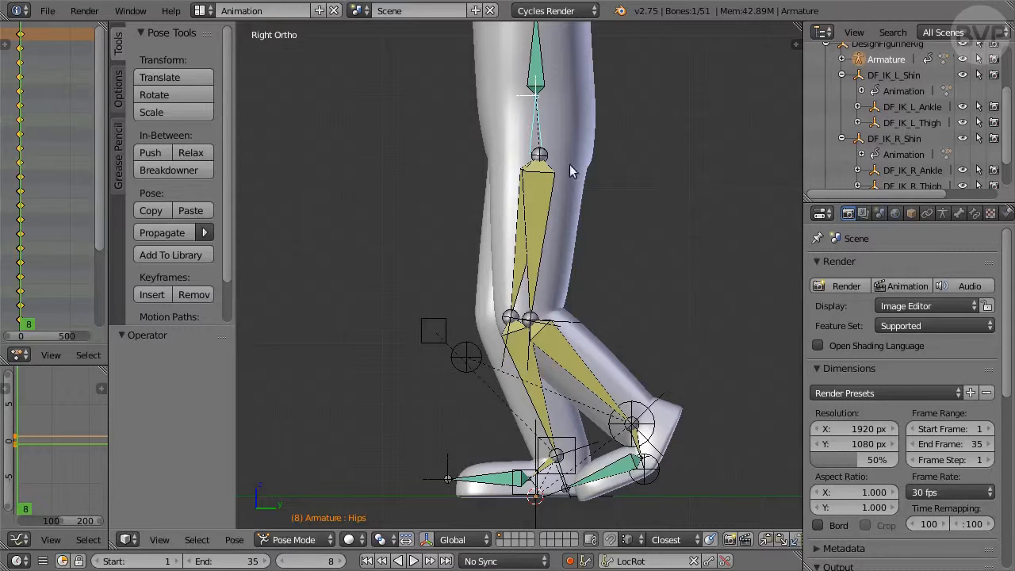
pyautogui.click(122, 89)
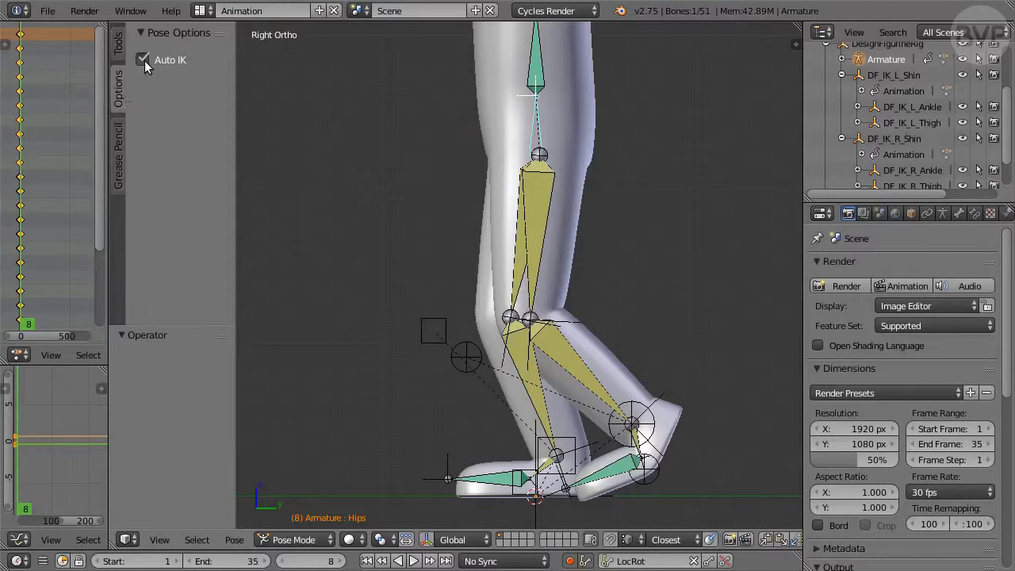
pyautogui.click(143, 61)
pyautogui.write('gz: 0.0000 (0.0000')
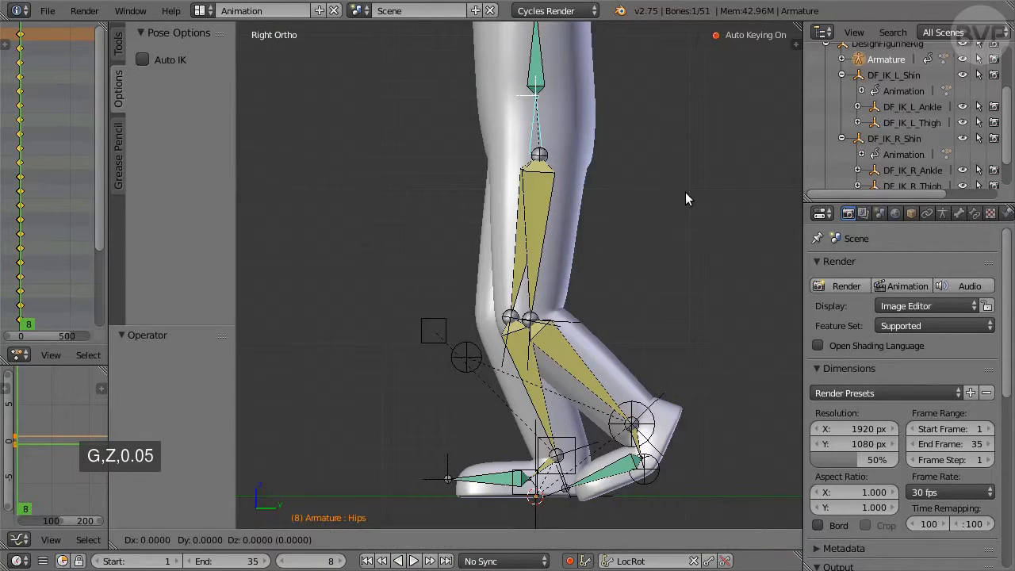
pyautogui.write('0.05')
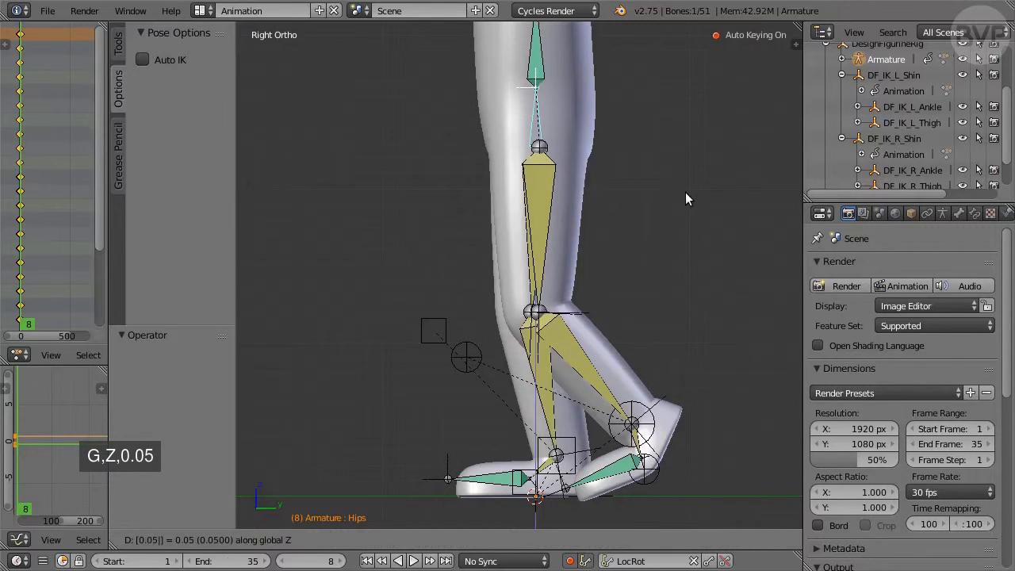
pyautogui.press('Return')
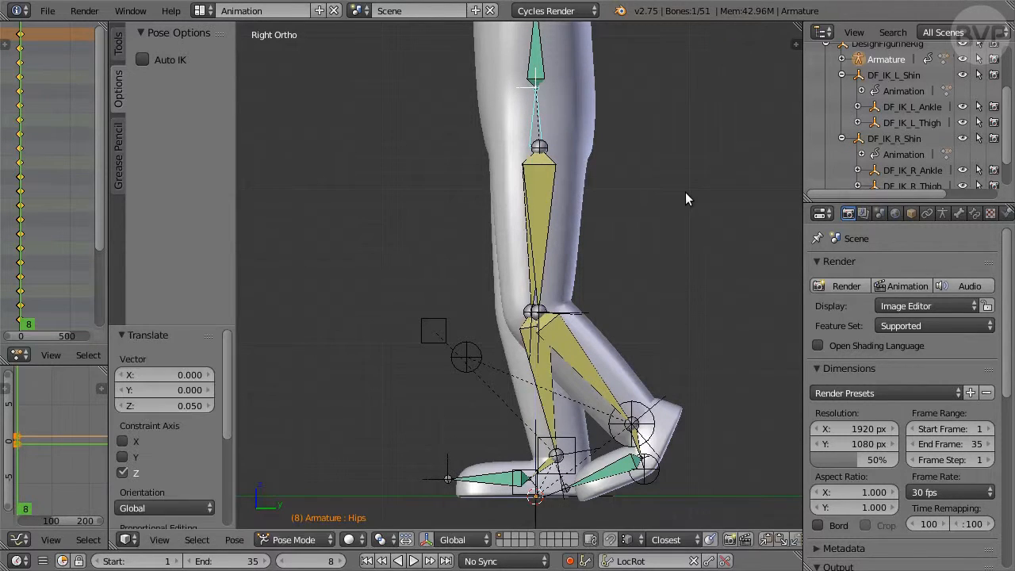
# - Move the DF_IK_L_Shin empty -0.5 along Y and 0.31 along Z to lift the left leg forward
pyautogui.keyDown('ctrl'); pyautogui.click(632, 408); pyautogui.keyUp('ctrl')
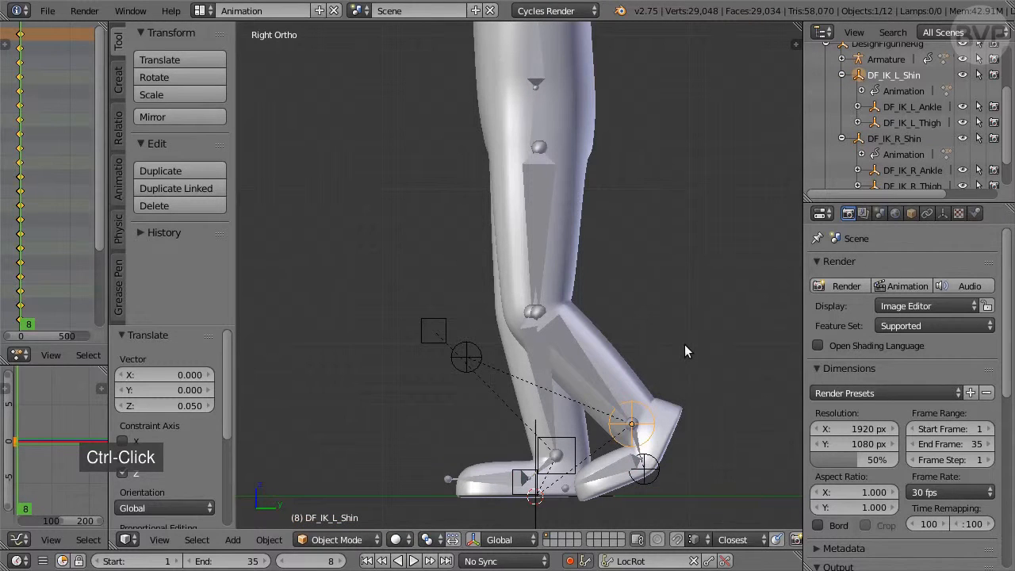
pyautogui.press('g')
pyautogui.press('0')
pyautogui.press('Tab')
pyautogui.press('-')
pyautogui.write('0')
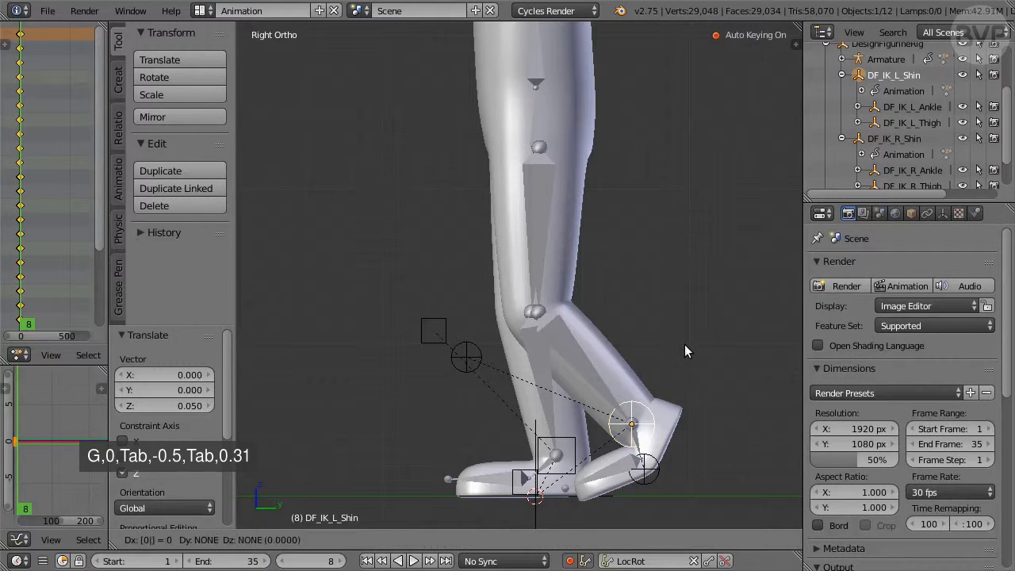
pyautogui.write('.5')
pyautogui.press('Tab')
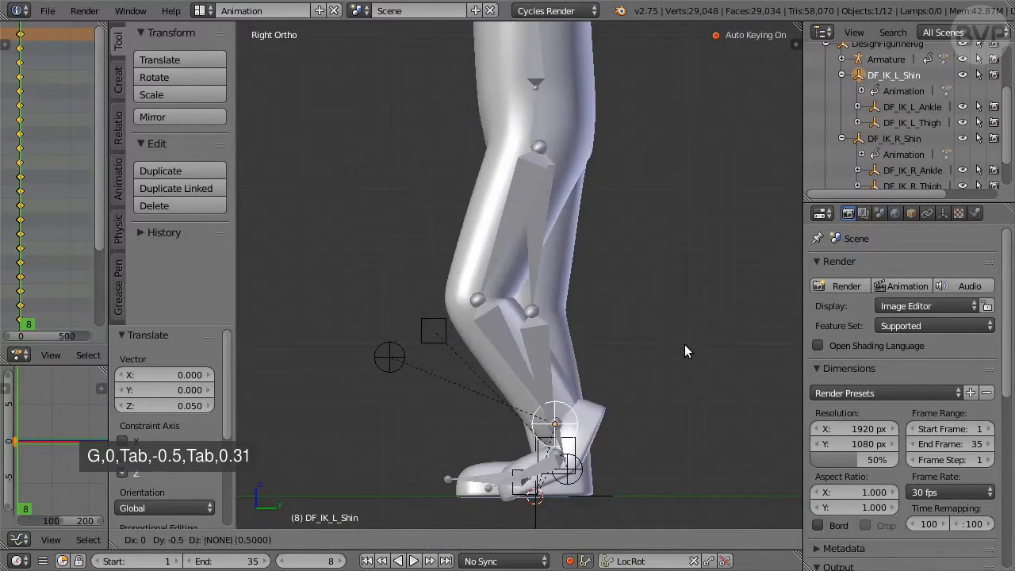
pyautogui.write('0.31')
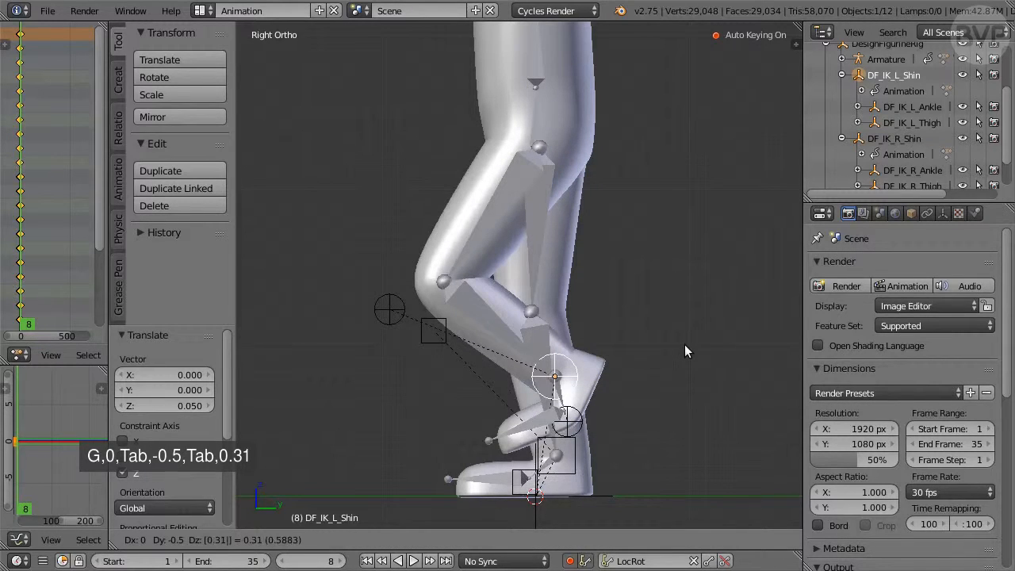
pyautogui.press('Return')
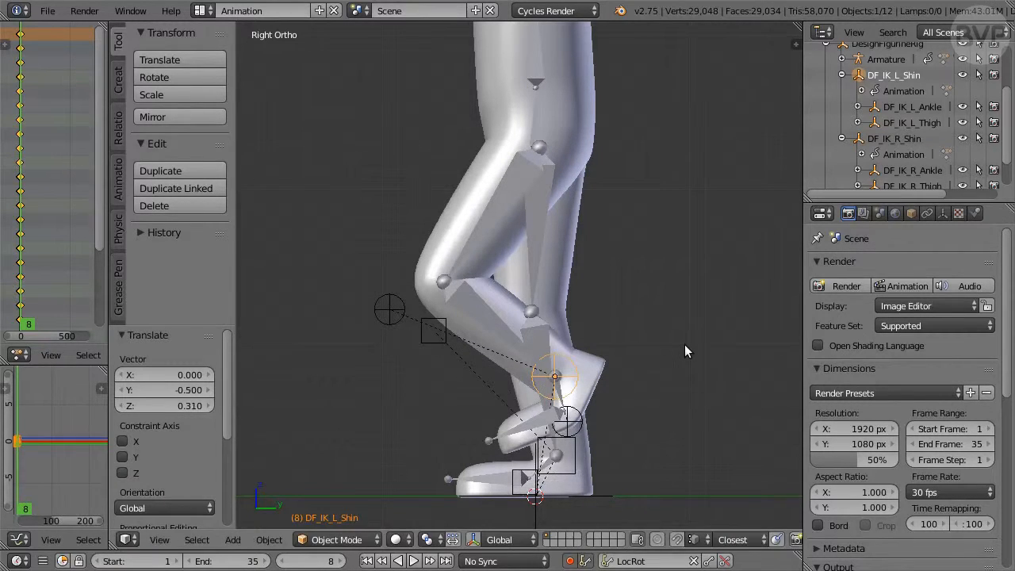
# - Move the DF_IK_L_Ankle empty -0.054 along Y and -0.054 along Z to adjust the raised left foot's tilt
pyautogui.keyDown('ctrl'); pyautogui.rightClick(581, 427); pyautogui.keyUp('ctrl')
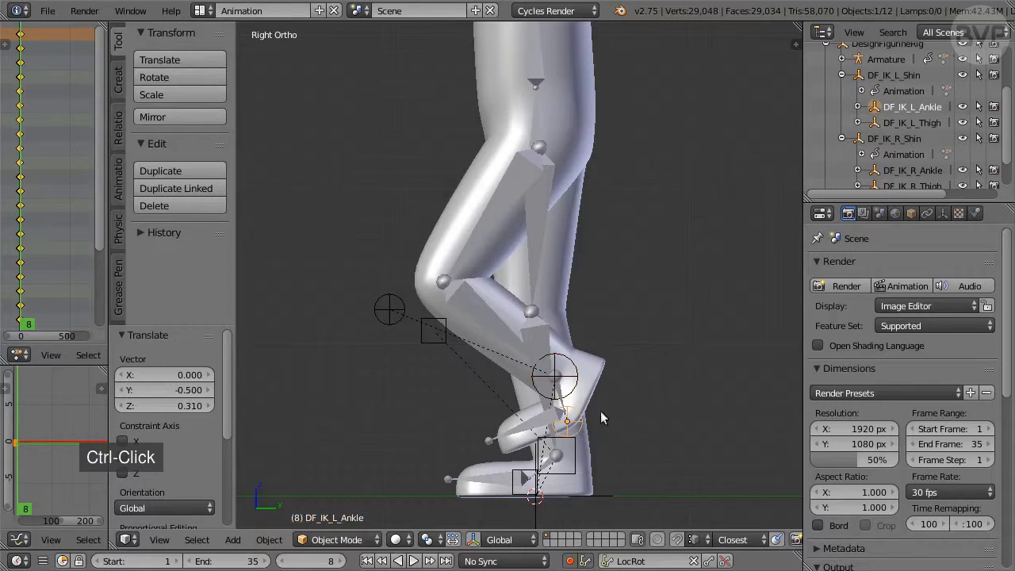
pyautogui.write('g')
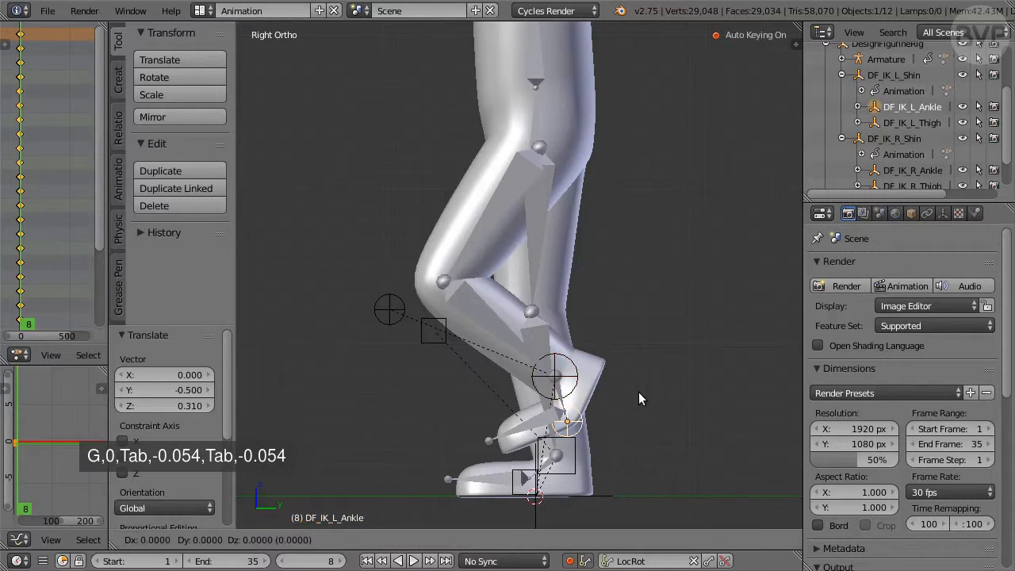
pyautogui.write('0')
pyautogui.press('Tab')
pyautogui.write('-0 (0.054')
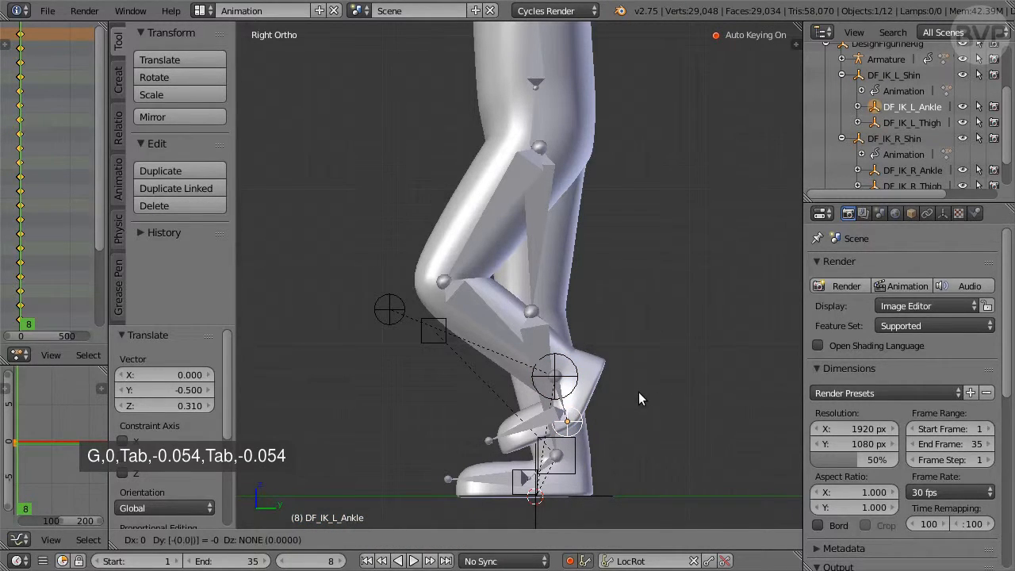
pyautogui.press('Tab')
pyautogui.write('-(0.054')
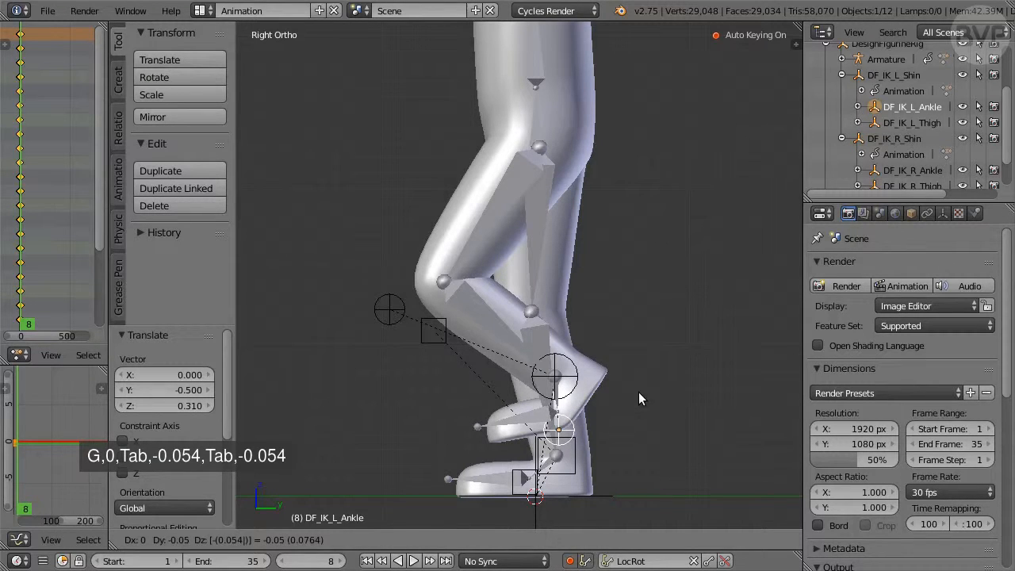
pyautogui.press('Return')
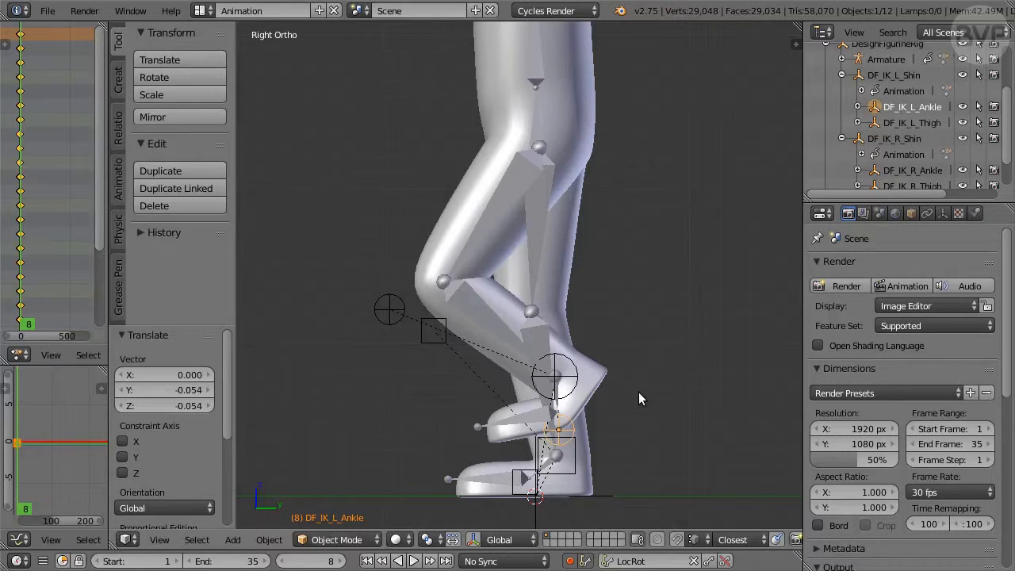
# - Rotate the raised left foot's L_FootToes bone by -22° at frame 8
pyautogui.rightClick(536, 415)
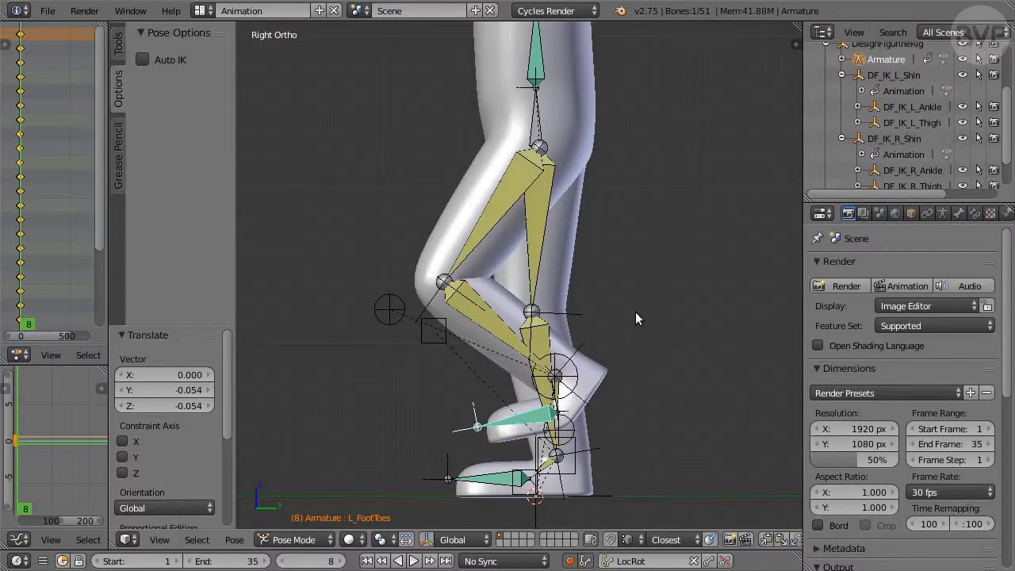
pyautogui.write('r-22')
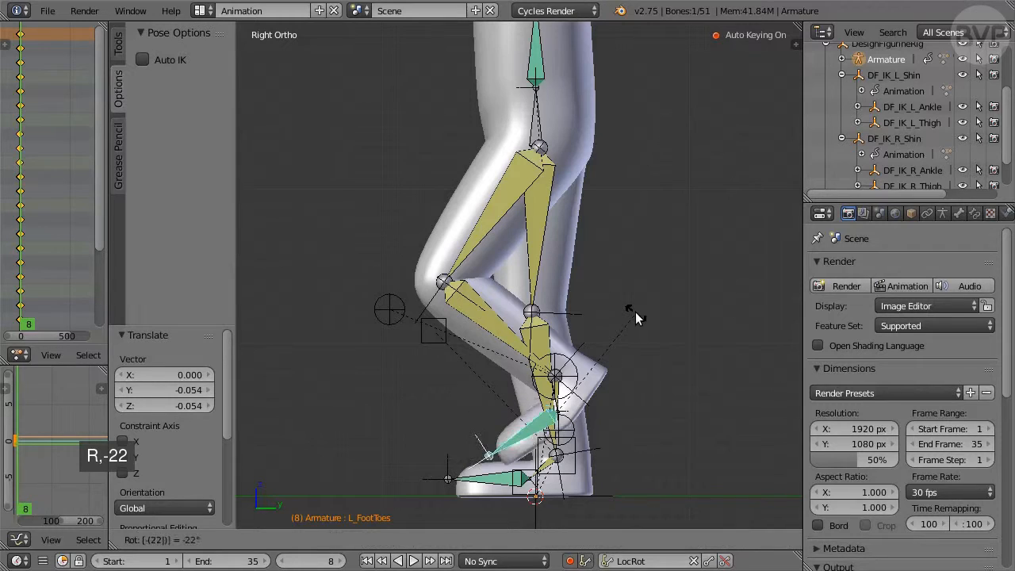
pyautogui.press('Return')
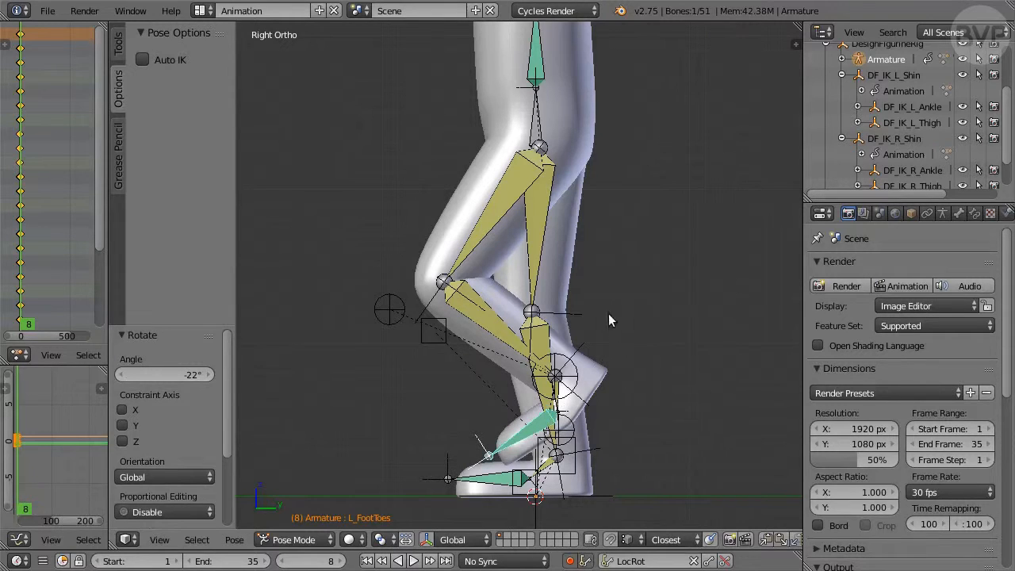
# - Move the DF_IK_L_Thigh empty about -0.005 along Y and -0.144 along Z to lower the left knee target
pyautogui.rightClick(391, 316)
pyautogui.press('g')
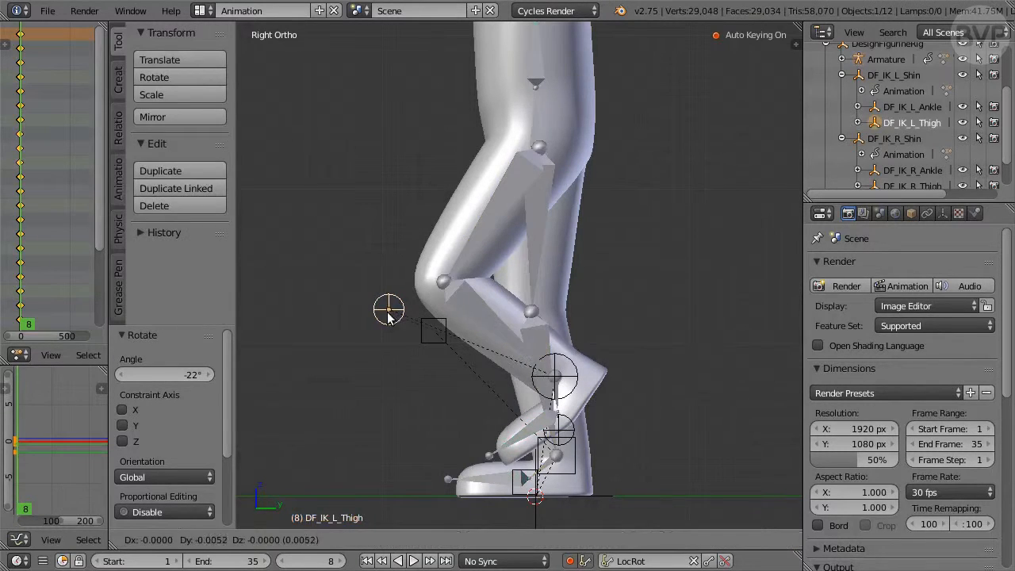
pyautogui.click(390, 334)
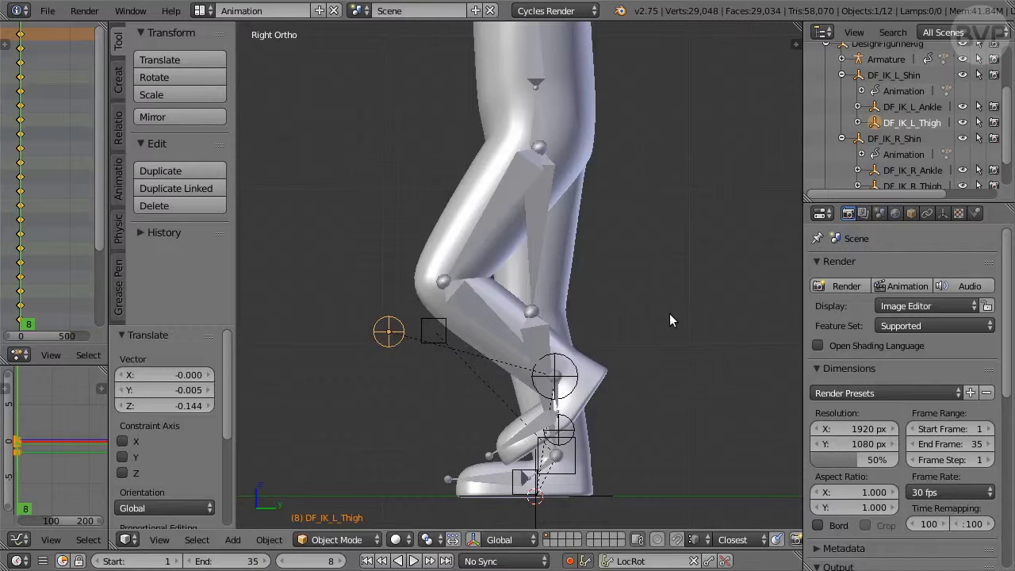
# - Set the DF_IK_R_Shin empty's motion path display range to end at frame 35 and calculate its path for frames 1 to 35
pyautogui.keyDown('ctrl'); pyautogui.rightClick(578, 466); pyautogui.keyUp('ctrl')
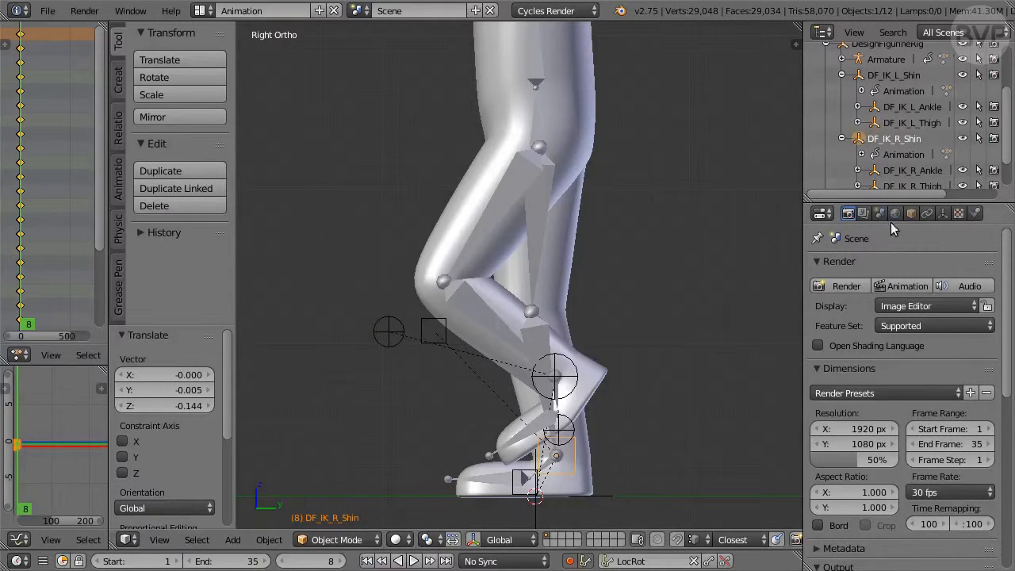
pyautogui.click(910, 213)
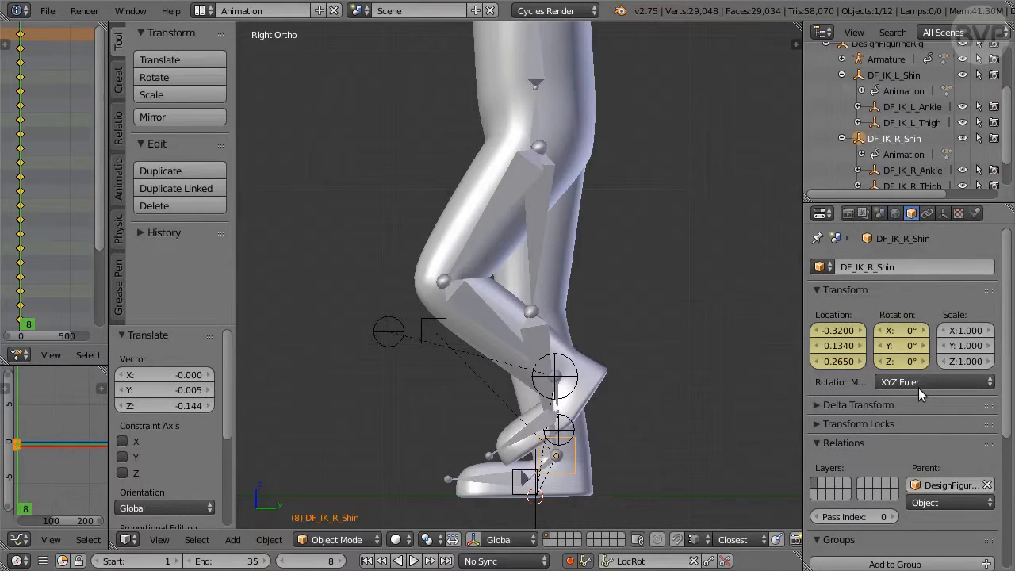
pyautogui.scroll(-7, 919, 388)
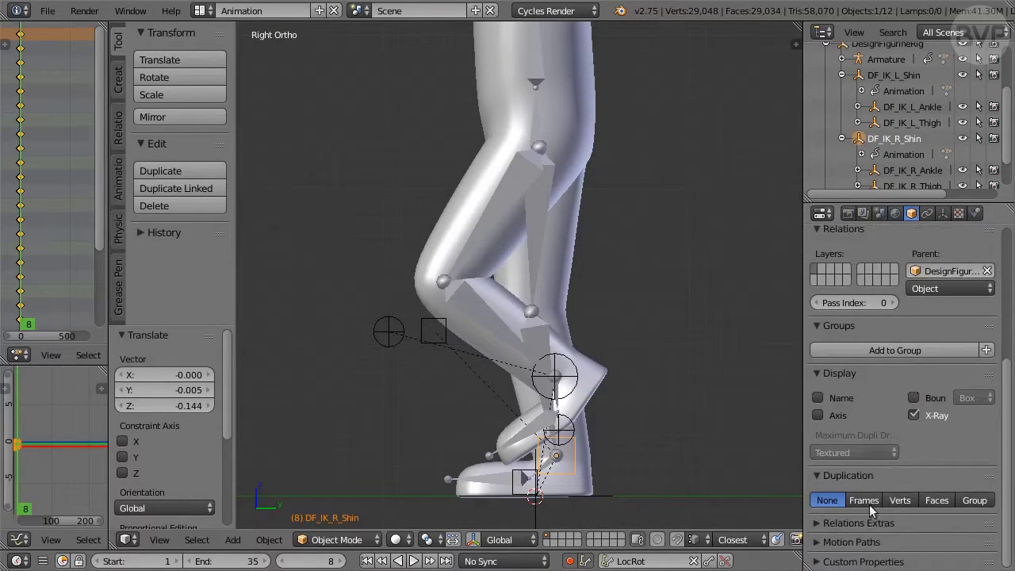
pyautogui.click(869, 544)
pyautogui.scroll(-3, 931, 435)
pyautogui.scroll(-2, 931, 436)
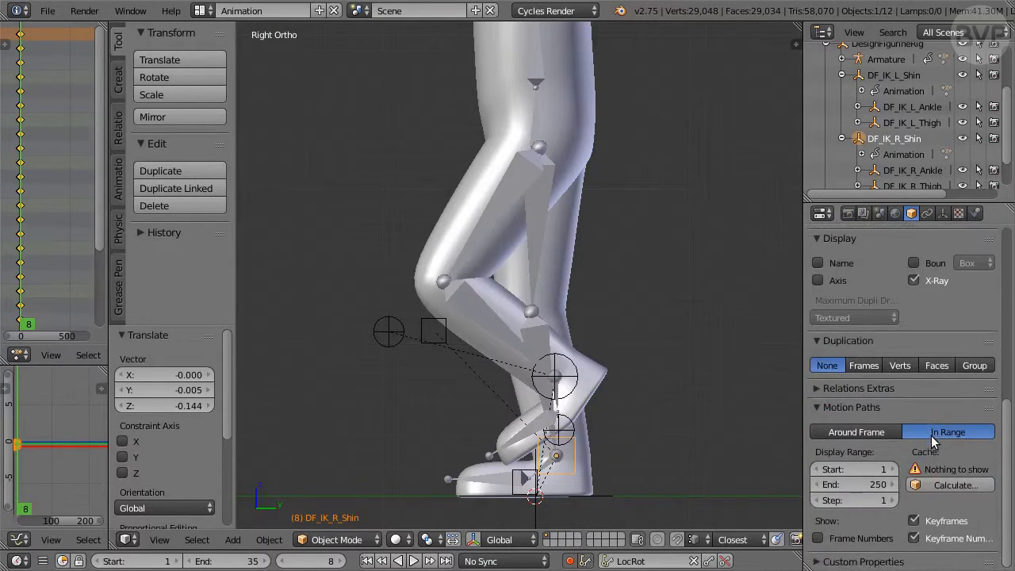
pyautogui.click(876, 485)
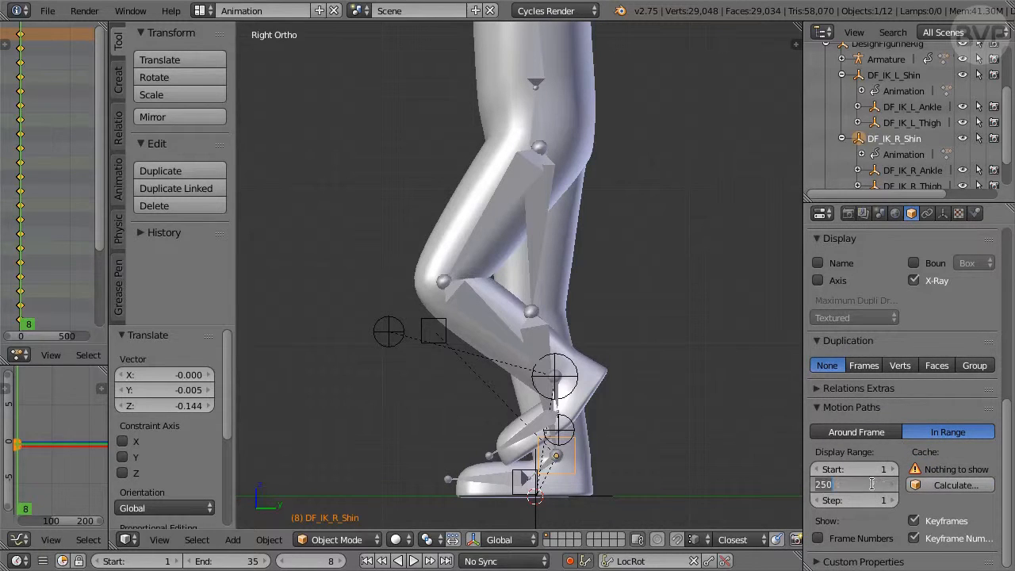
pyautogui.write('35')
pyautogui.press('Return')
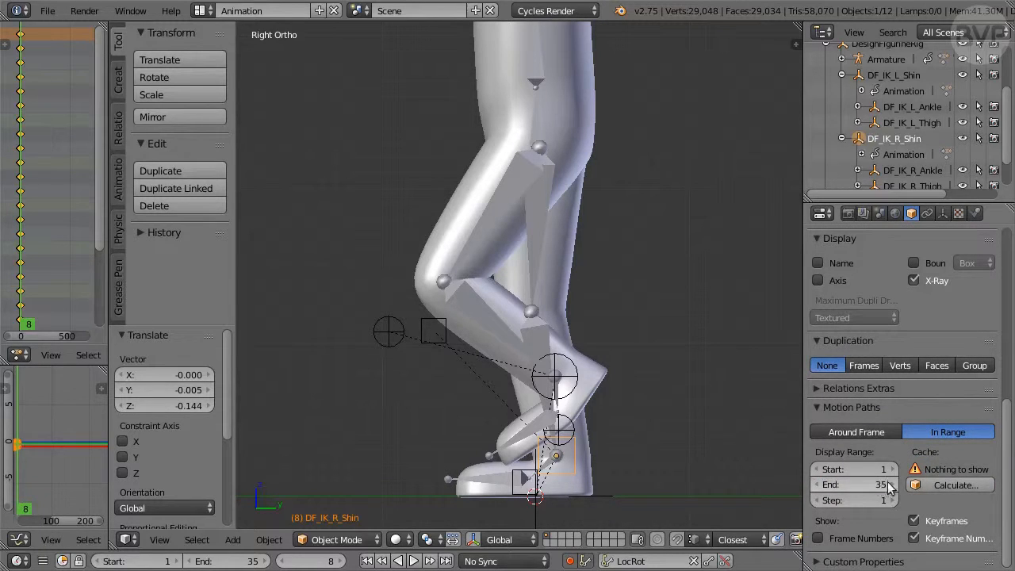
pyautogui.click(981, 488)
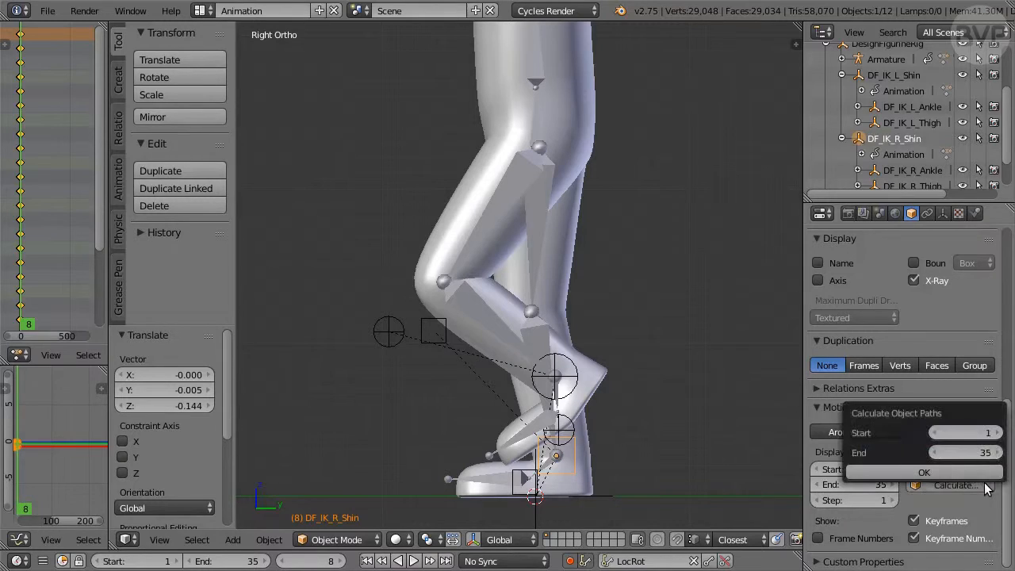
pyautogui.click(941, 472)
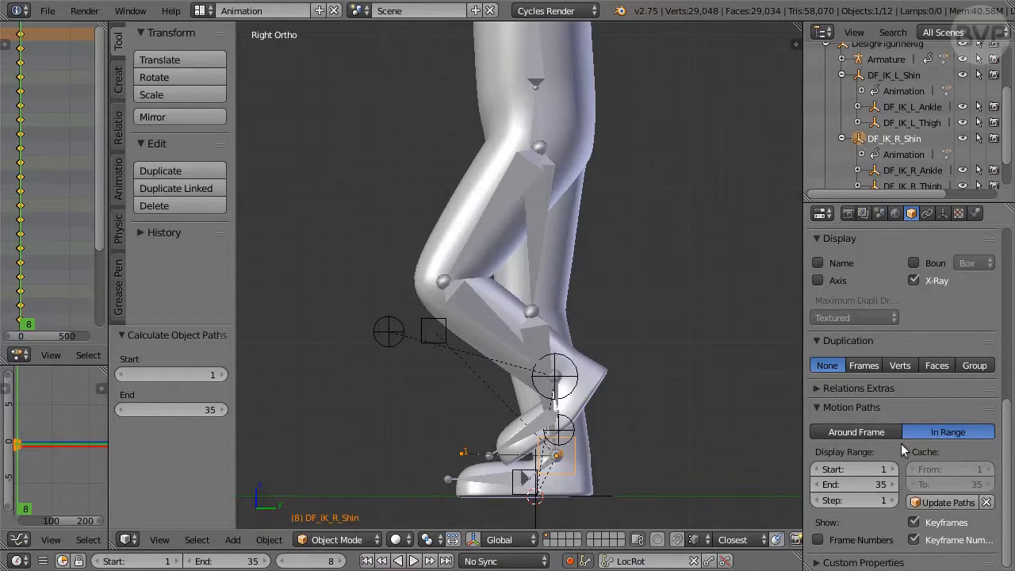
# - Set the DF_IK_L_Shin empty's motion path range to end at frame 35 and calculate its path from frame 1
pyautogui.rightClick(569, 376)
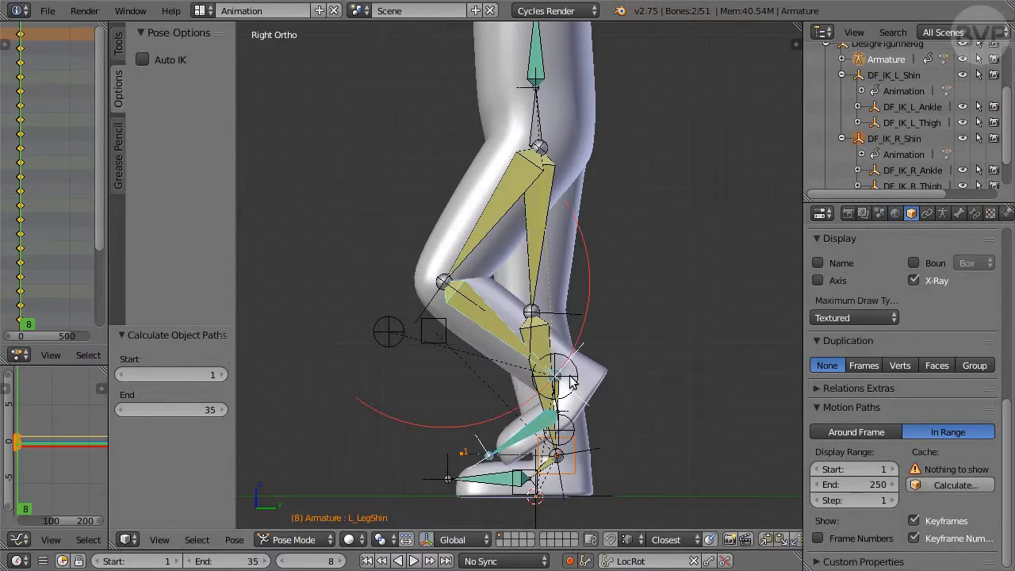
pyautogui.keyDown('ctrl'); pyautogui.rightClick(556, 377); pyautogui.keyUp('ctrl')
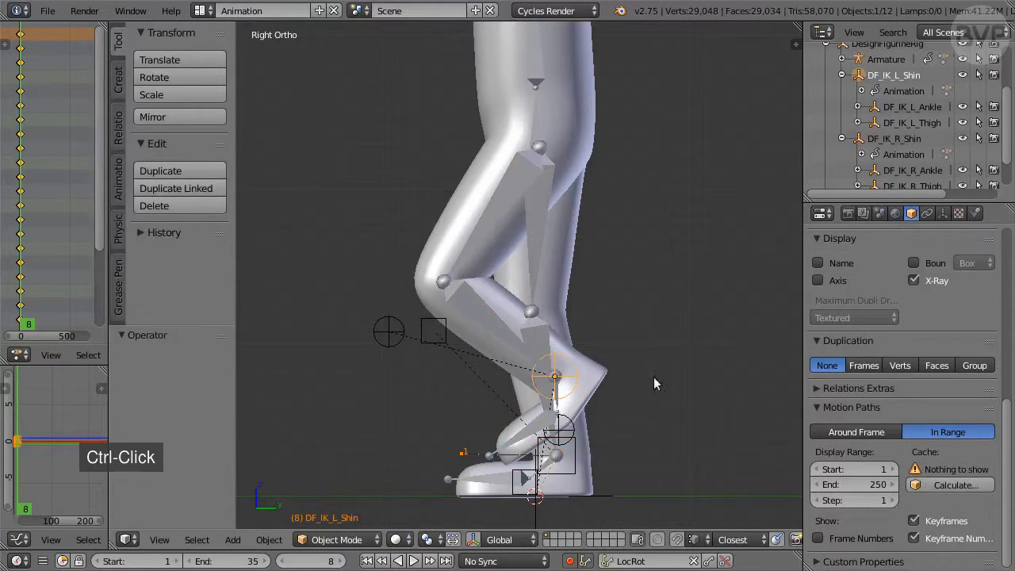
pyautogui.click(875, 491)
pyautogui.write('35')
pyautogui.press('Return')
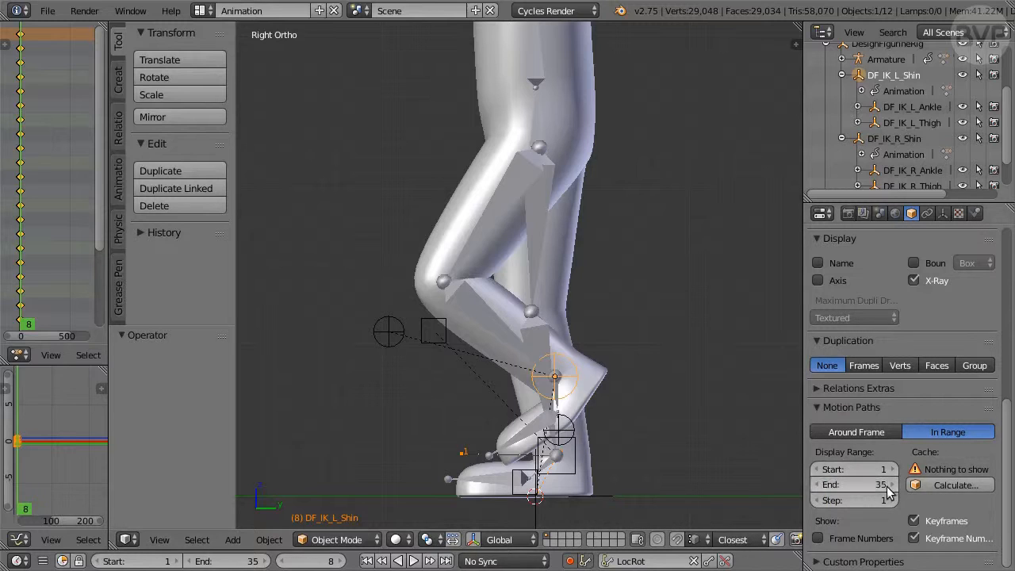
pyautogui.click(980, 484)
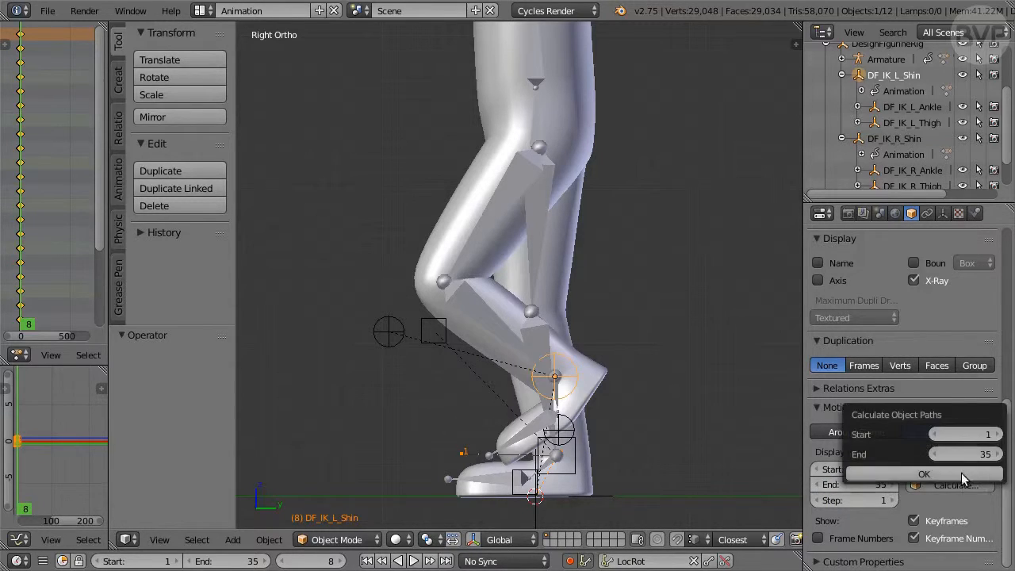
pyautogui.click(958, 469)
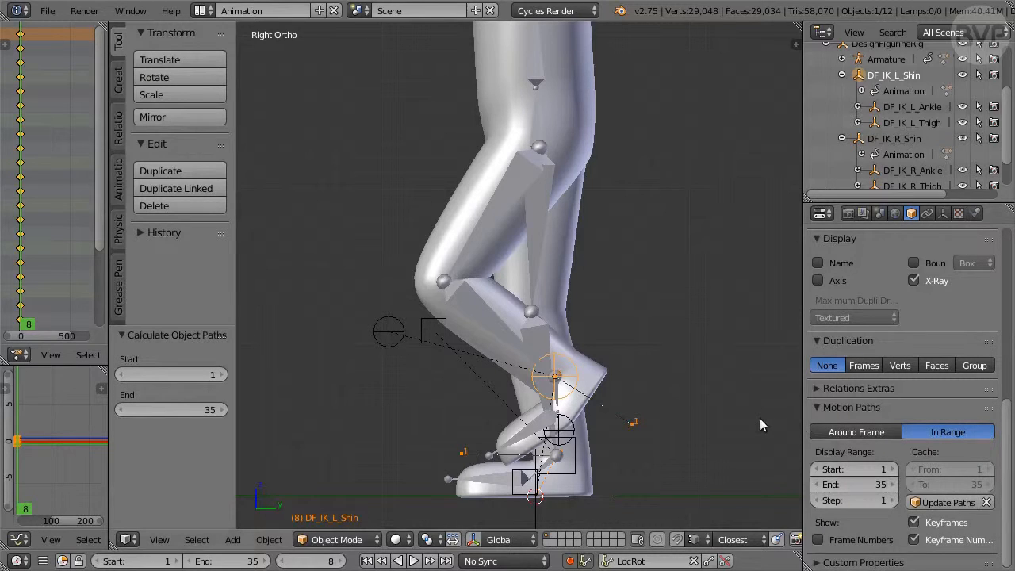
# - Go to frame 18 and move the Hips bone -0.05 along the global Z axis
pyautogui.click(327, 561)
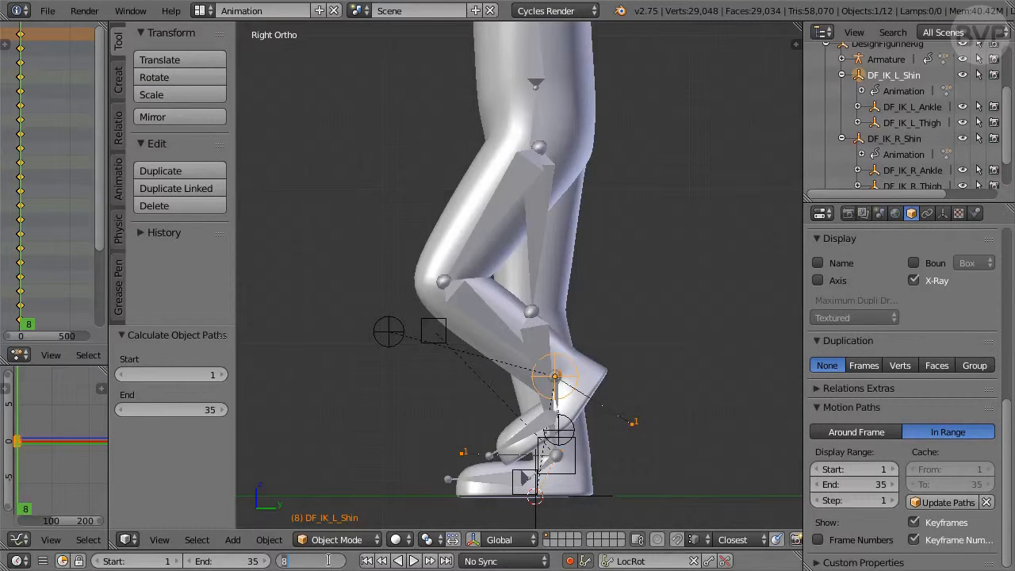
pyautogui.write('18')
pyautogui.press('Return')
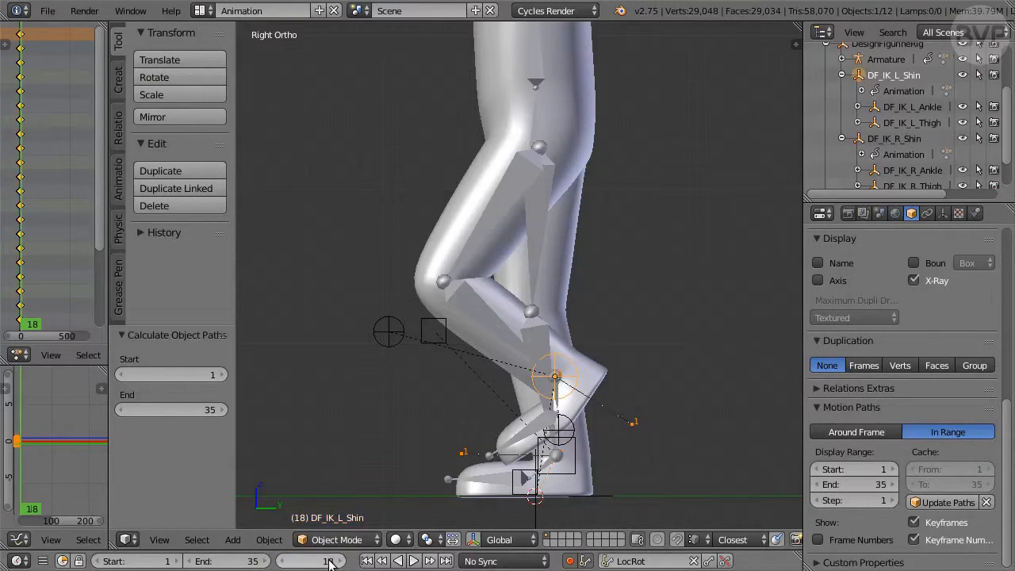
pyautogui.rightClick(538, 124)
pyautogui.write('gz-0.05')
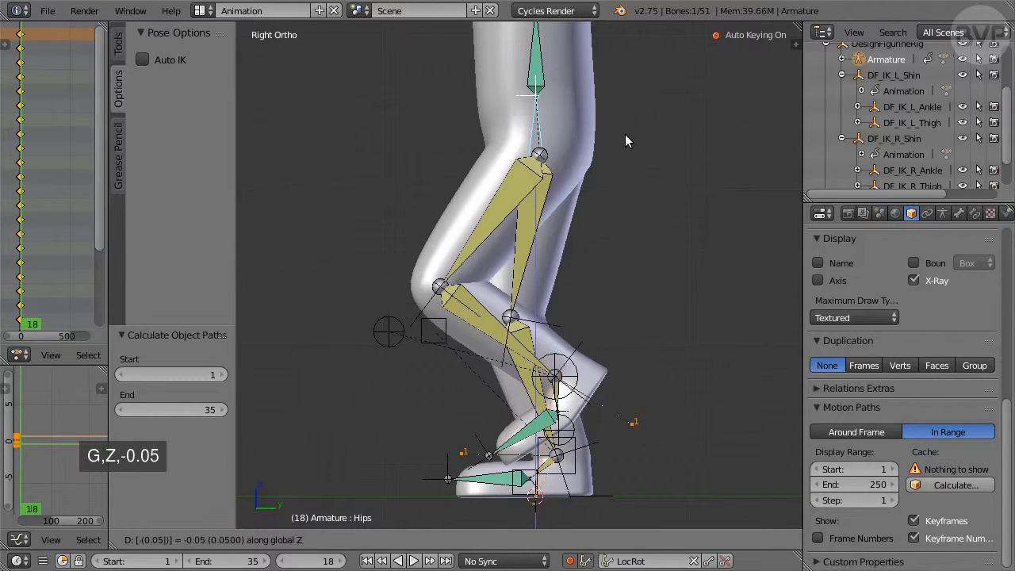
pyautogui.press('Return')
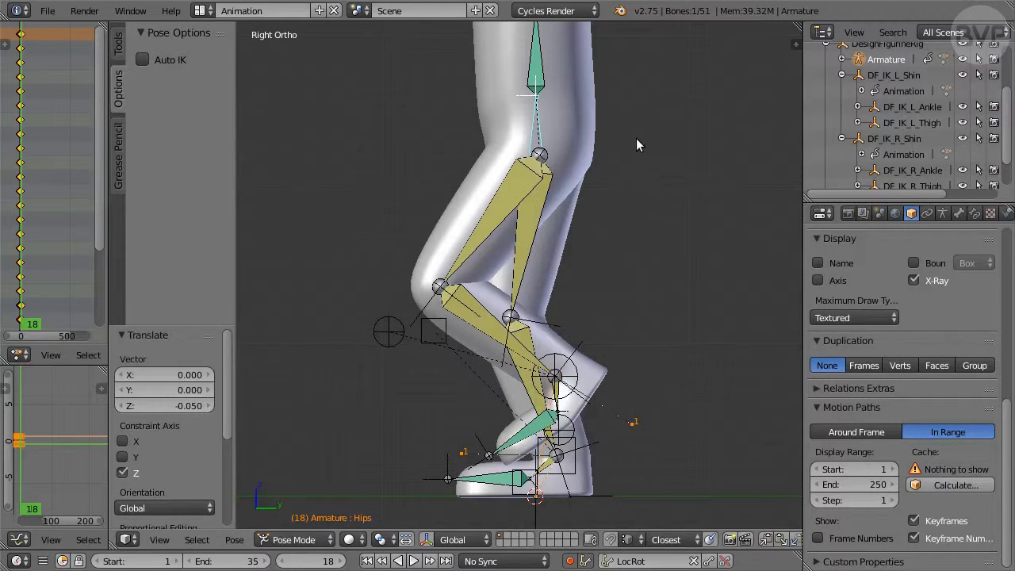
# - Move the DF_IK_L_Shin empty about -0.589 along Y and -0.489 along Z to plant the left foot forward
pyautogui.keyDown('ctrl'); pyautogui.click(559, 377); pyautogui.keyUp('ctrl')
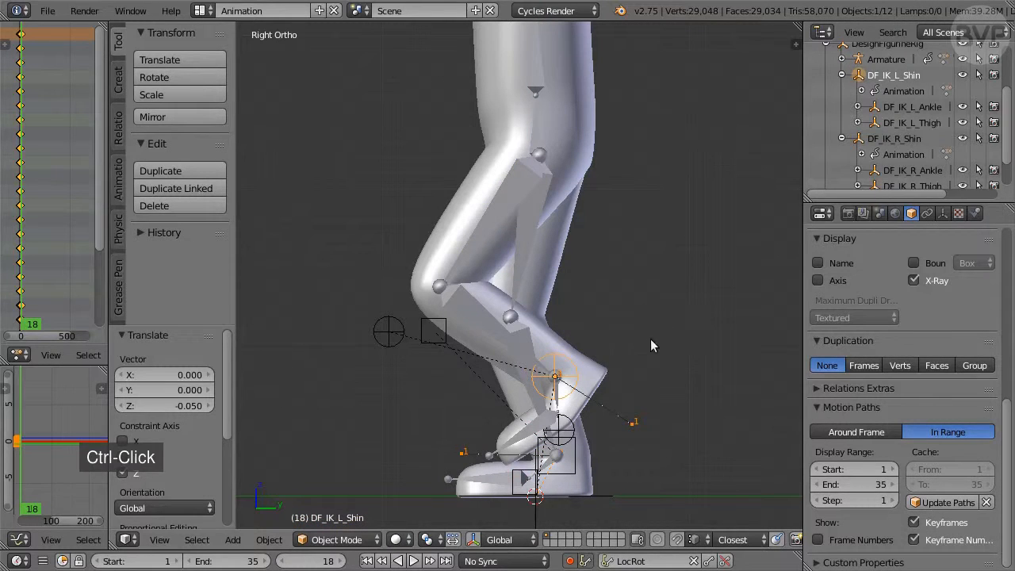
pyautogui.keyDown('shift'); pyautogui.moveTo(640, 400); pyautogui.dragTo(657, 232, button='middle'); pyautogui.keyUp('shift')
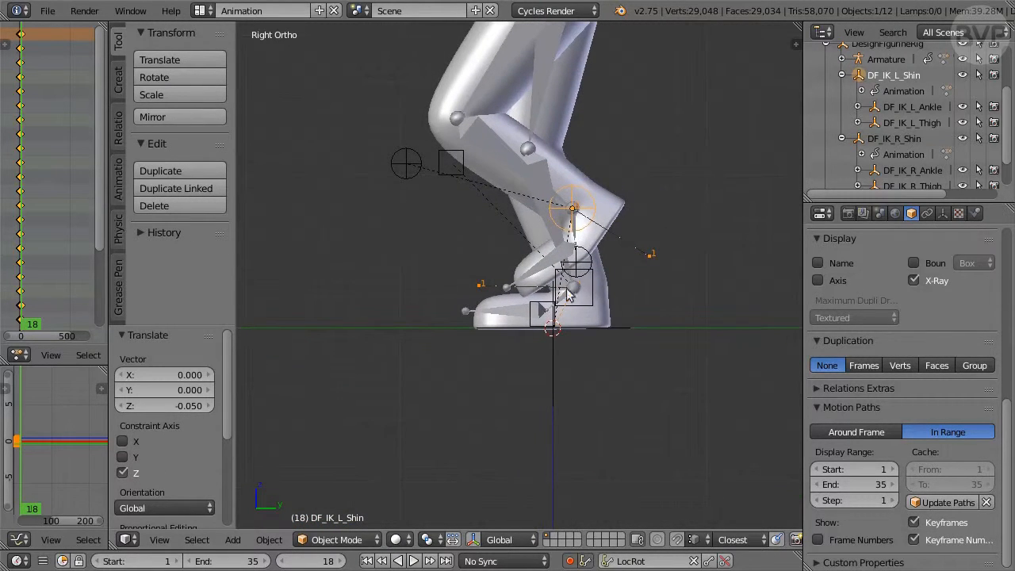
pyautogui.scroll(6, 469, 297)
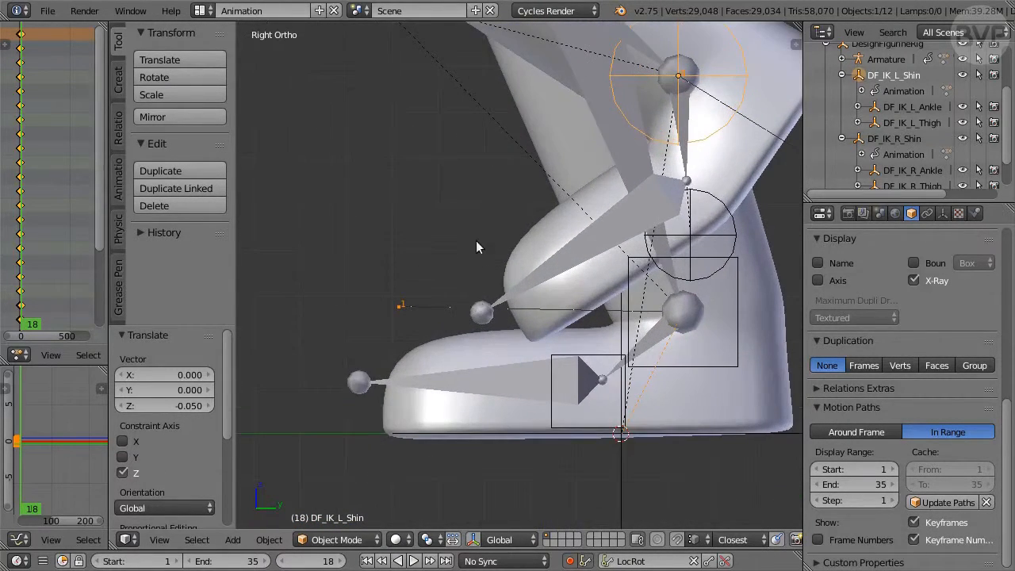
pyautogui.press('g')
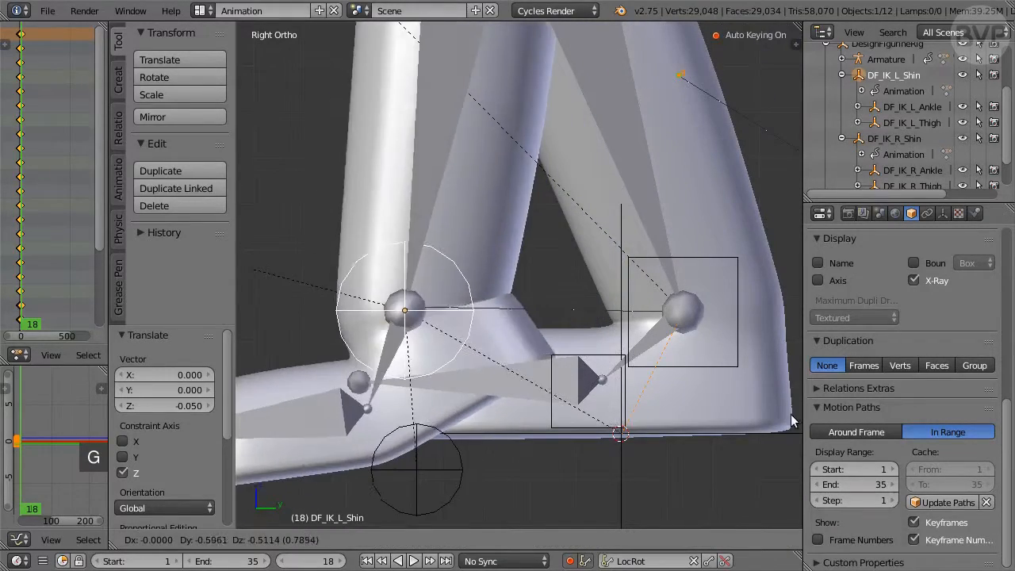
pyautogui.click(246, 397)
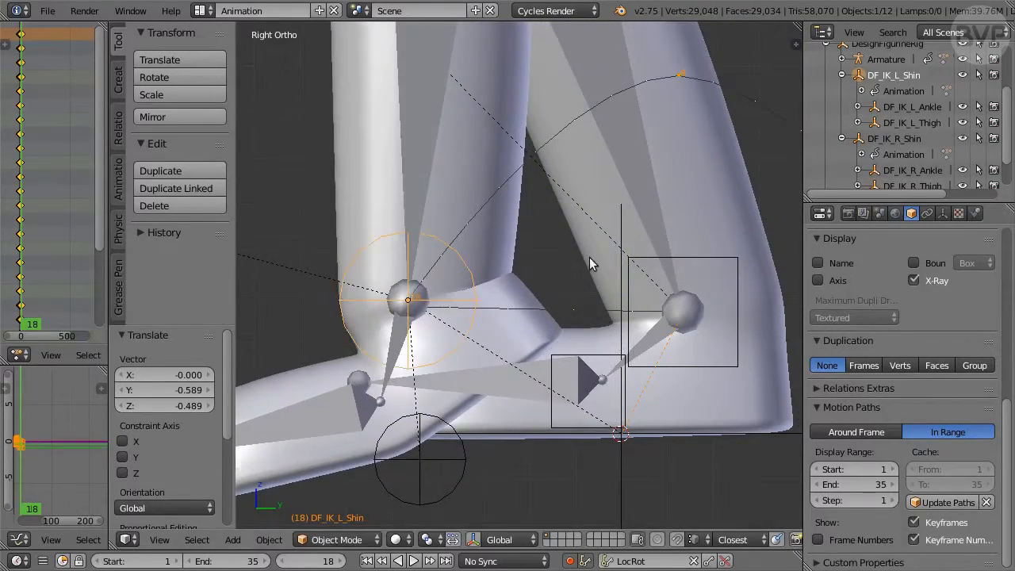
# - Fine-tune the DF_IK_L_Shin empty in wireframe display by about -0.020 along Y and -0.014 along Z, and return to solid shading
pyautogui.press('z')
pyautogui.scroll(3, 530, 301)
pyautogui.press('g')
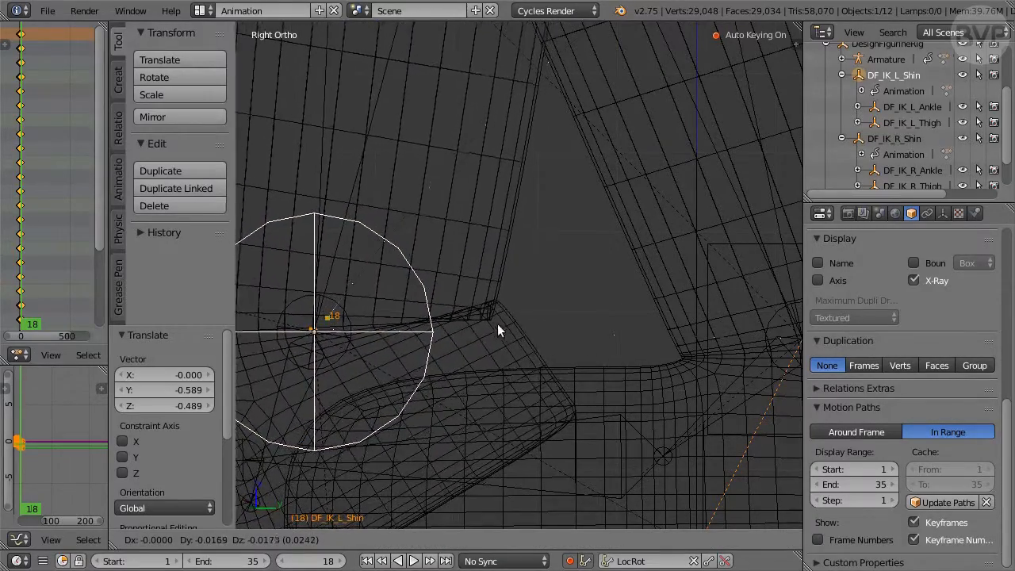
pyautogui.click(470, 303)
pyautogui.scroll(-4, 582, 276)
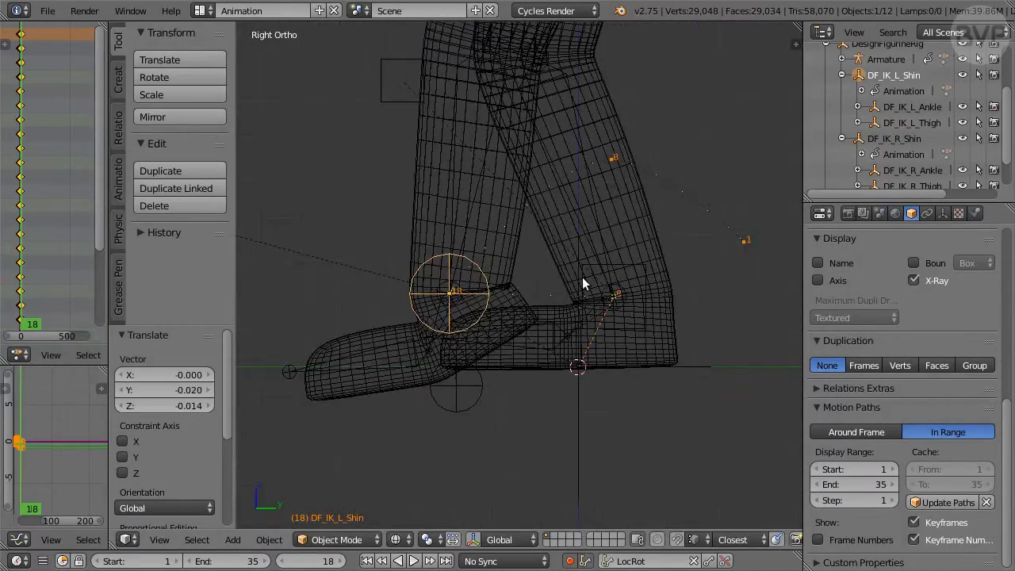
pyautogui.press('z')
pyautogui.scroll(-2, 619, 297)
pyautogui.keyDown('shift'); pyautogui.moveTo(664, 314); pyautogui.dragTo(683, 360, button='middle'); pyautogui.keyUp('shift')
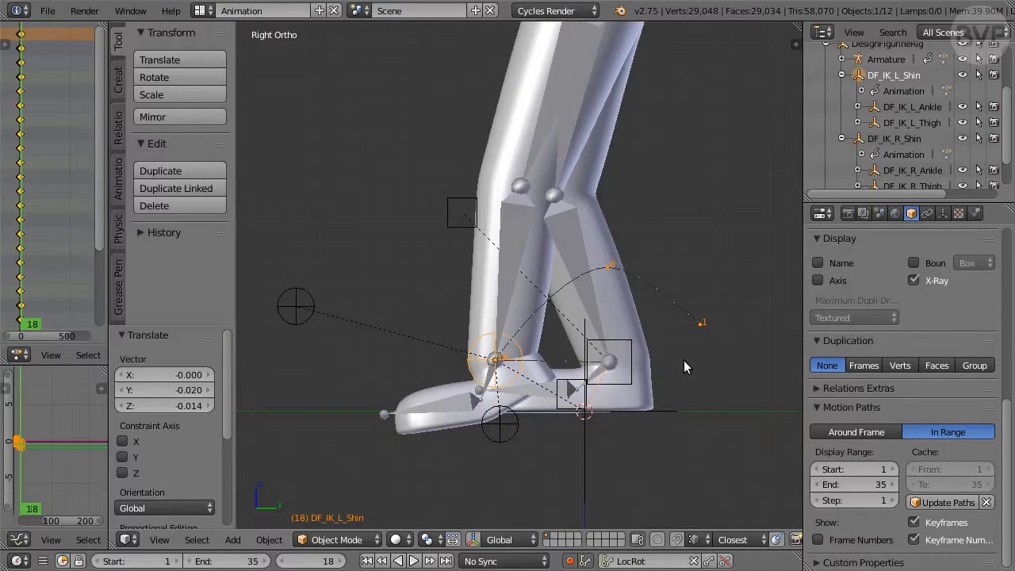
# - In wireframe display, move the DF_IK_L_Ankle empty about -0.369 along Y and 0.100 along Z to level the left foot's sole
pyautogui.rightClick(514, 425)
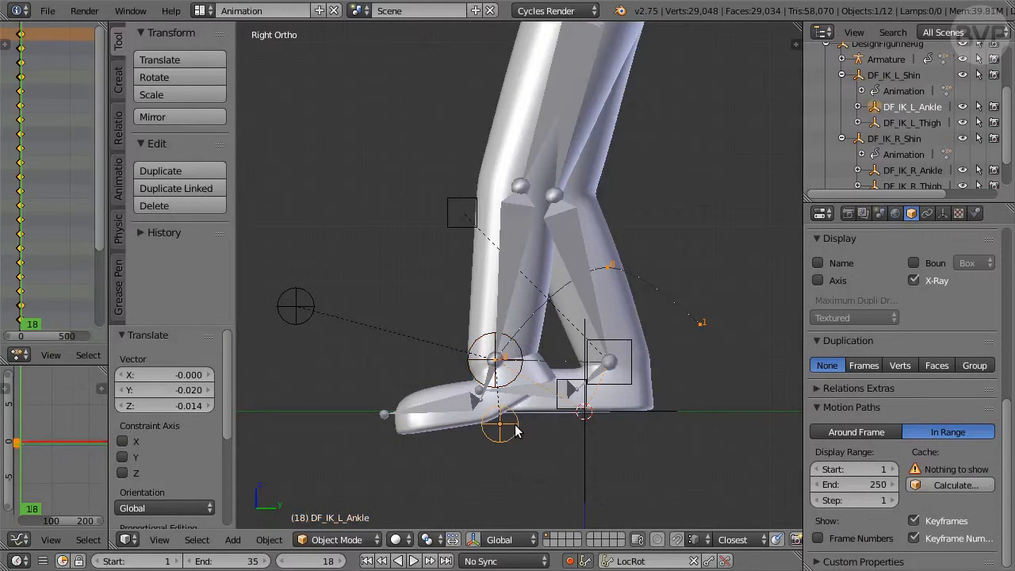
pyautogui.press('z')
pyautogui.scroll(1, 570, 449)
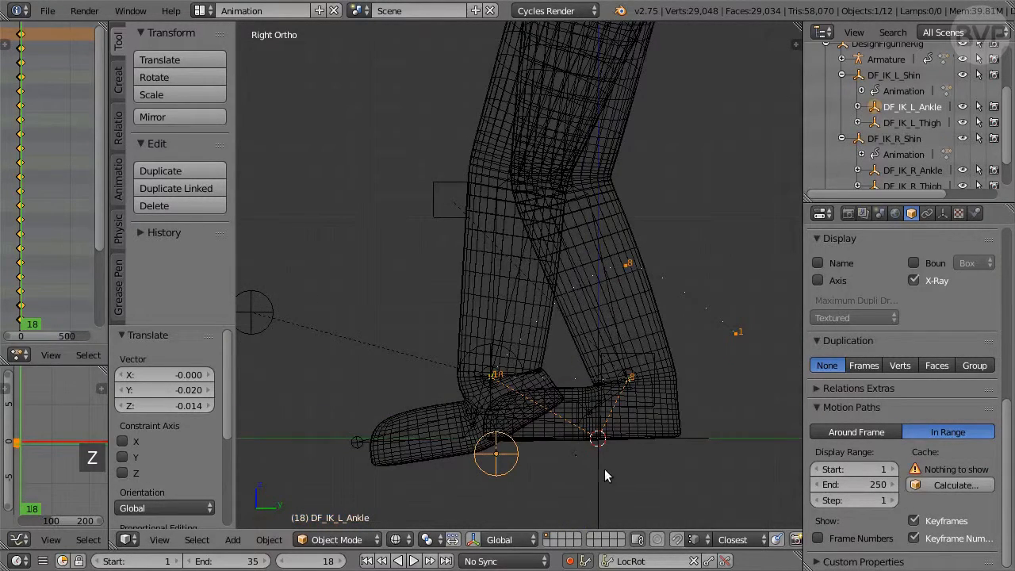
pyautogui.press('g')
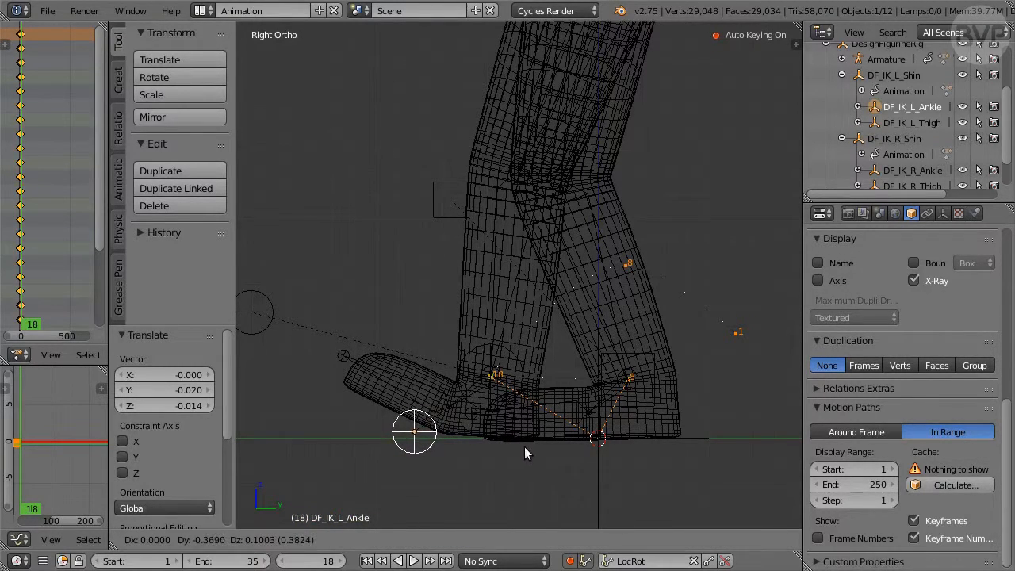
pyautogui.click(524, 453)
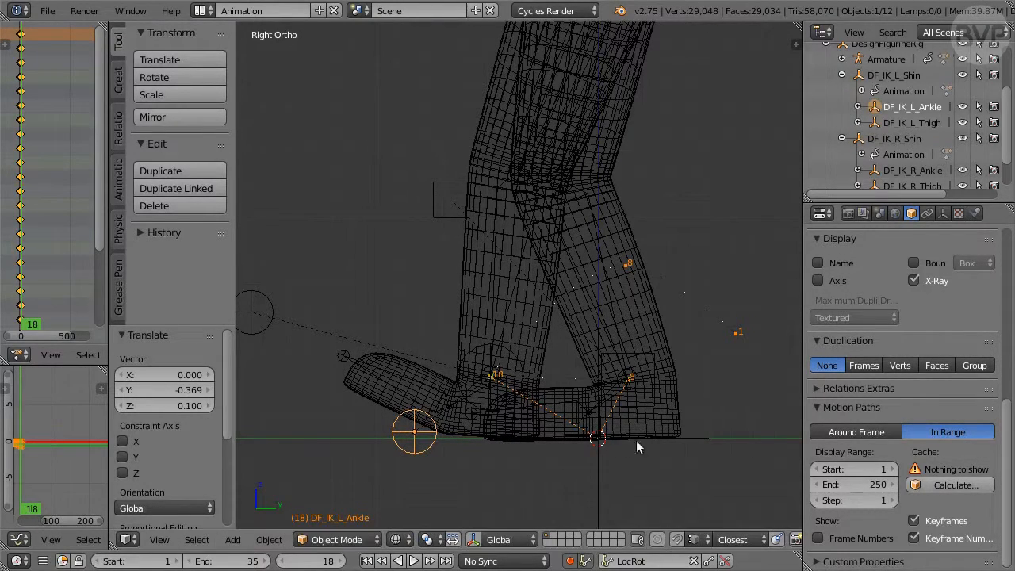
# - Rotate the L_FootToes bone about -17.75° at frame 18 to lower the left toes toward the ground
pyautogui.rightClick(396, 376)
pyautogui.hotkey('ctrl', 'Tab')
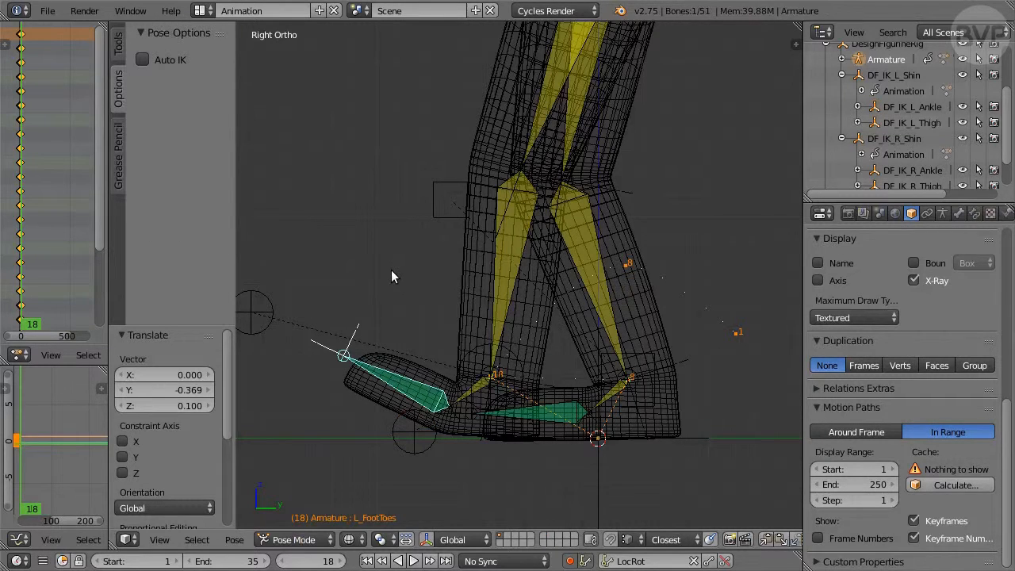
pyautogui.press('r')
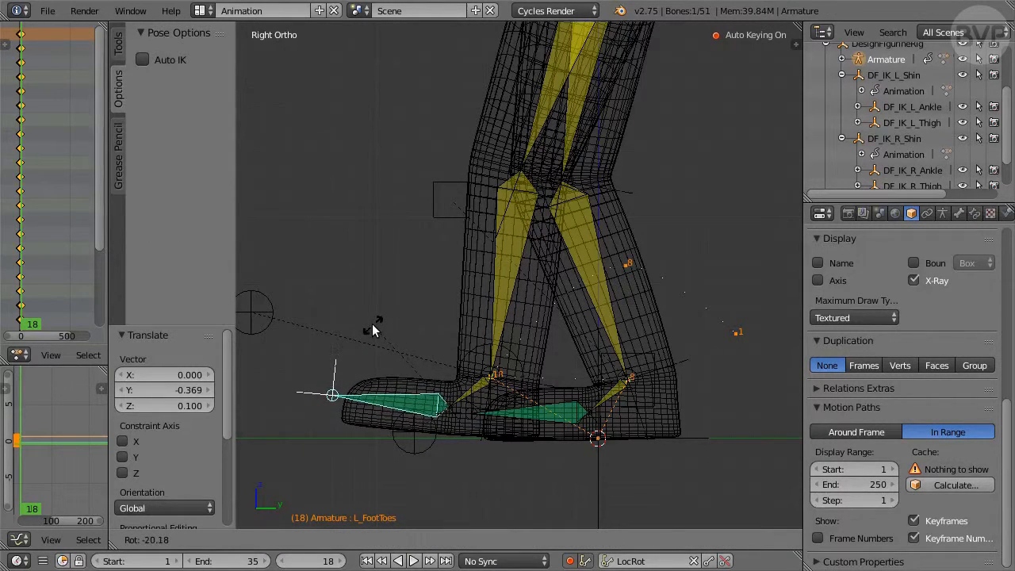
pyautogui.click(377, 321)
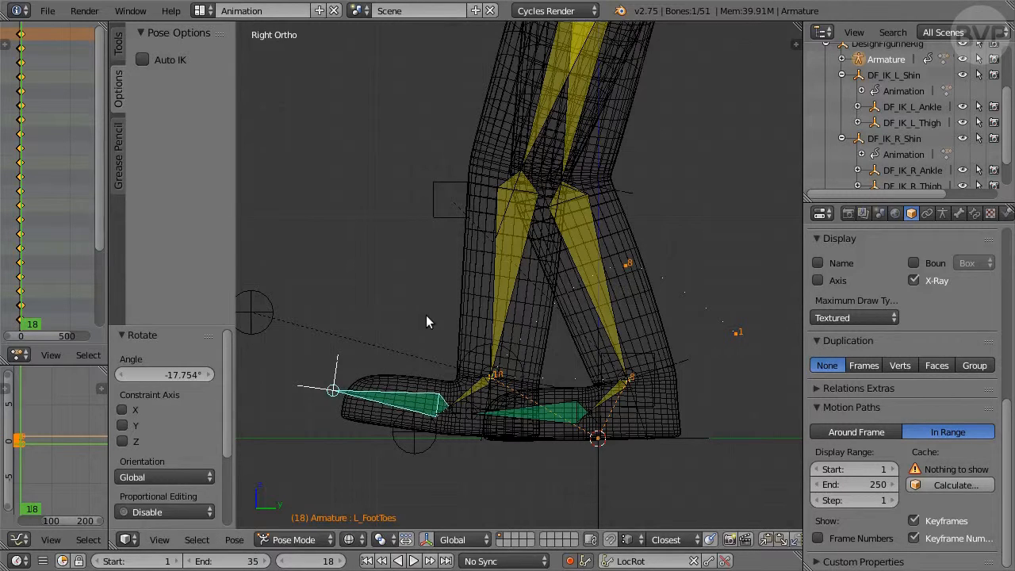
# - Move the DF_IK_L_Thigh empty about 0.638 along Y and 0.634 along Z, and return to solid shading
pyautogui.rightClick(268, 313)
pyautogui.press('g')
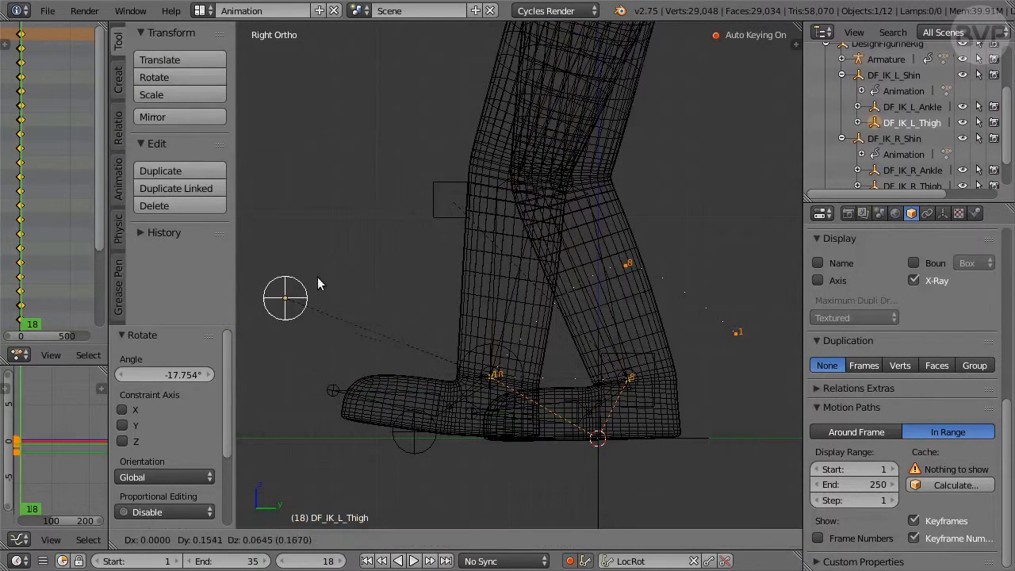
pyautogui.click(410, 179)
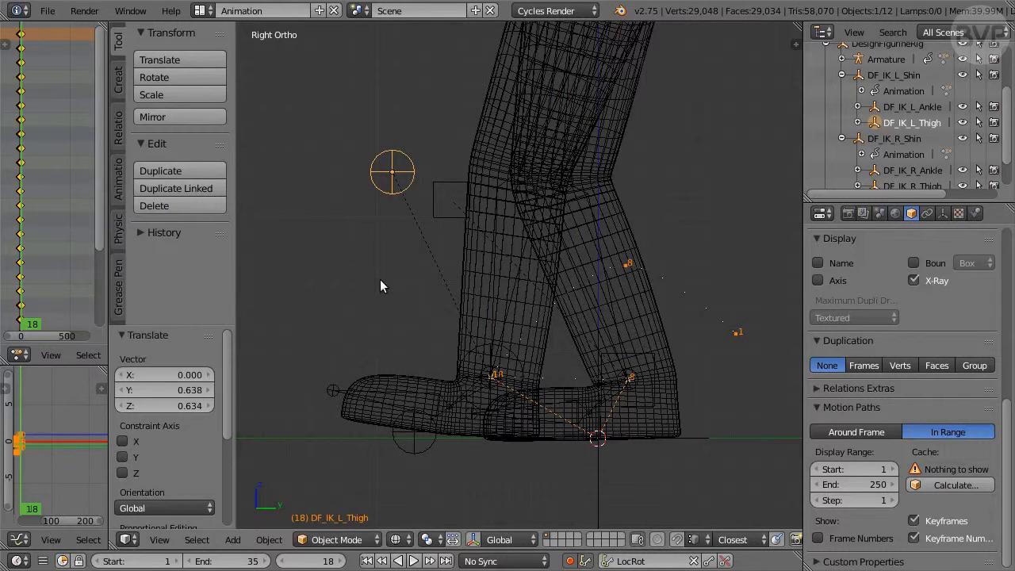
pyautogui.press('z')
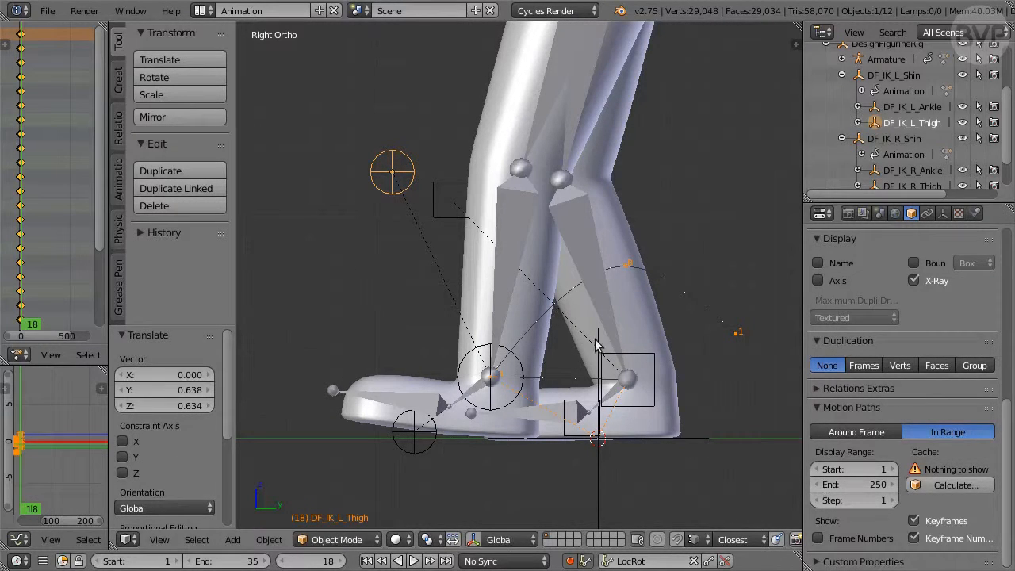
# - In wireframe display, move the DF_IK_R_Shin empty about 0.490 along Y and 0.204 along Z onto its frame 1 path point, restoring solid shading
pyautogui.keyDown('ctrl'); pyautogui.rightClick(634, 360); pyautogui.keyUp('ctrl')
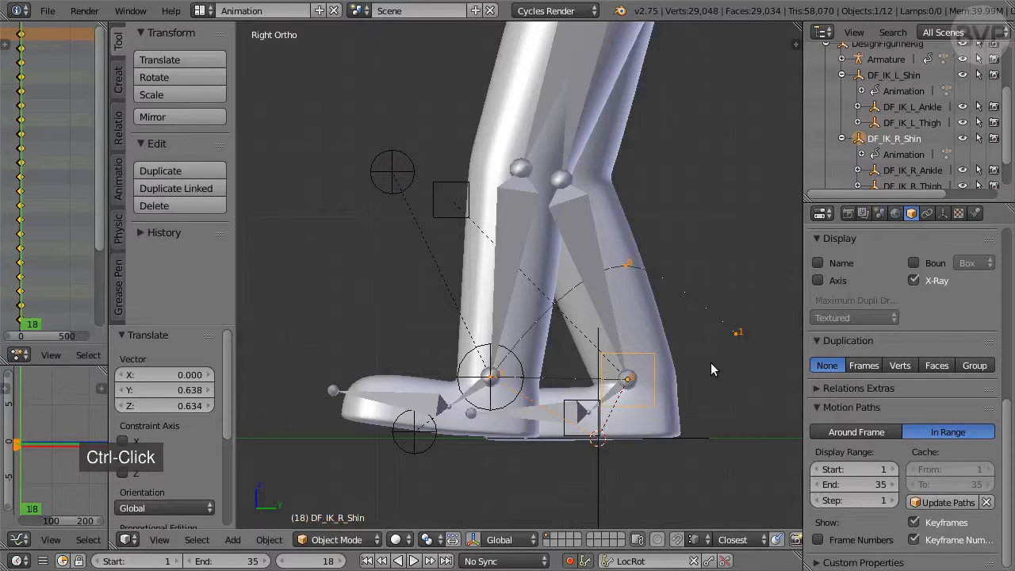
pyautogui.keyDown('shift'); pyautogui.moveTo(711, 363); pyautogui.dragTo(546, 295, button='middle'); pyautogui.keyUp('shift')
pyautogui.scroll(6, 592, 311)
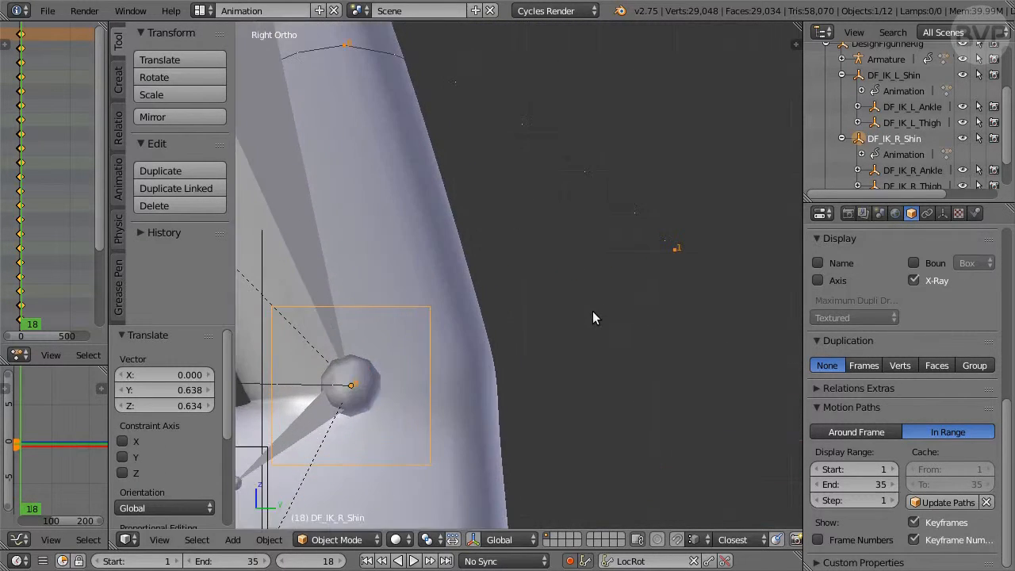
pyautogui.press('z')
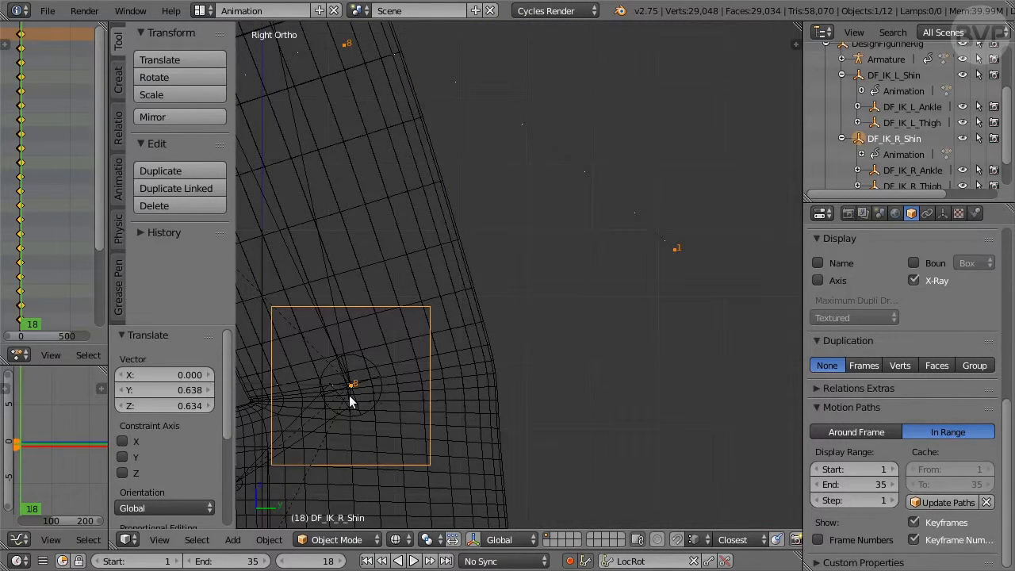
pyautogui.press('g')
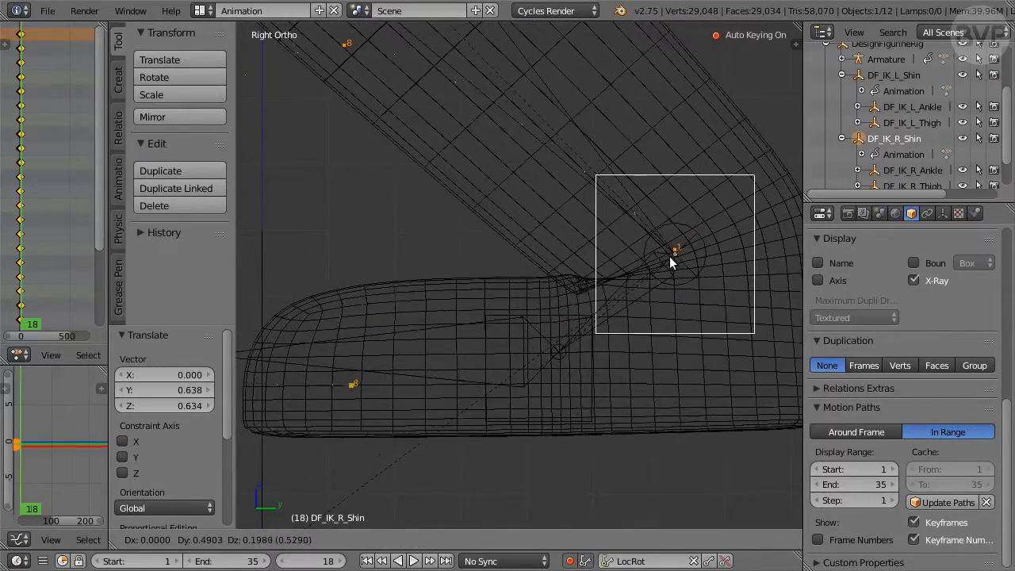
pyautogui.click(667, 226)
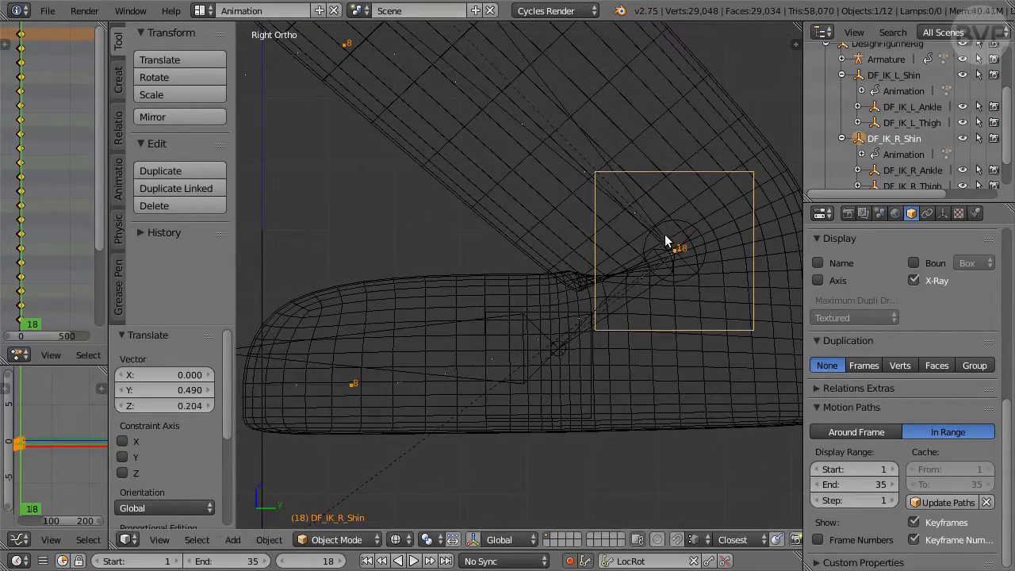
pyautogui.scroll(-7, 646, 361)
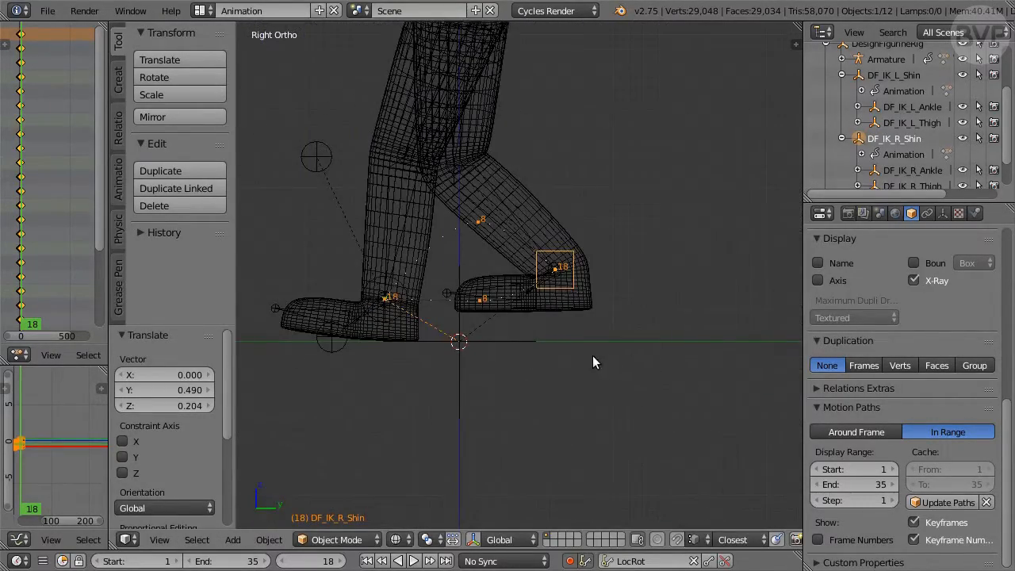
pyautogui.keyDown('shift'); pyautogui.moveTo(384, 347); pyautogui.dragTo(496, 437, button='middle'); pyautogui.keyUp('shift')
pyautogui.press('z')
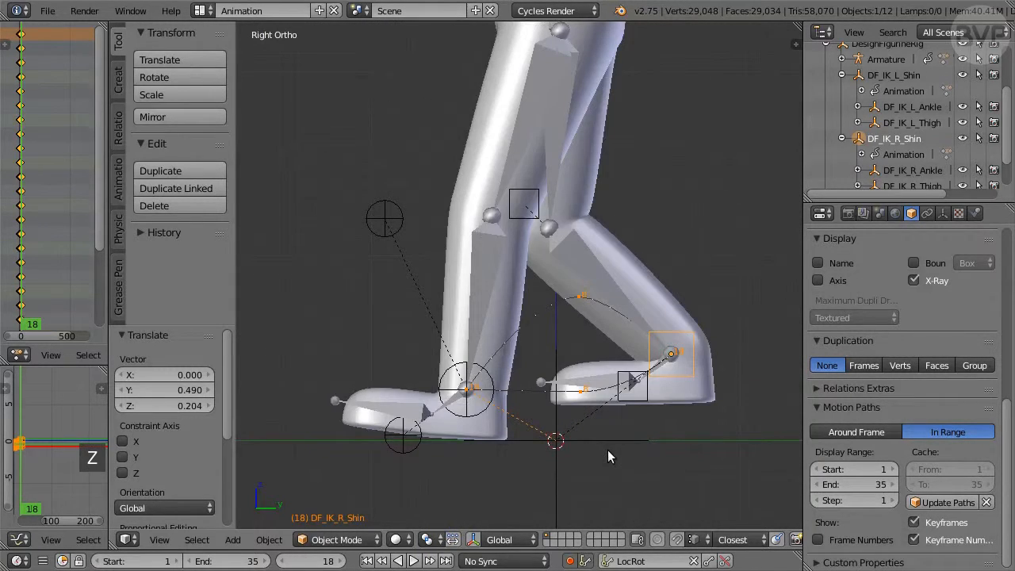
# - In wireframe display, move the DF_IK_R_Ankle empty about 0.269 along Y and -0.141 along Z to tilt the trailing right foot downward
pyautogui.keyDown('ctrl'); pyautogui.click(633, 399); pyautogui.keyUp('ctrl')
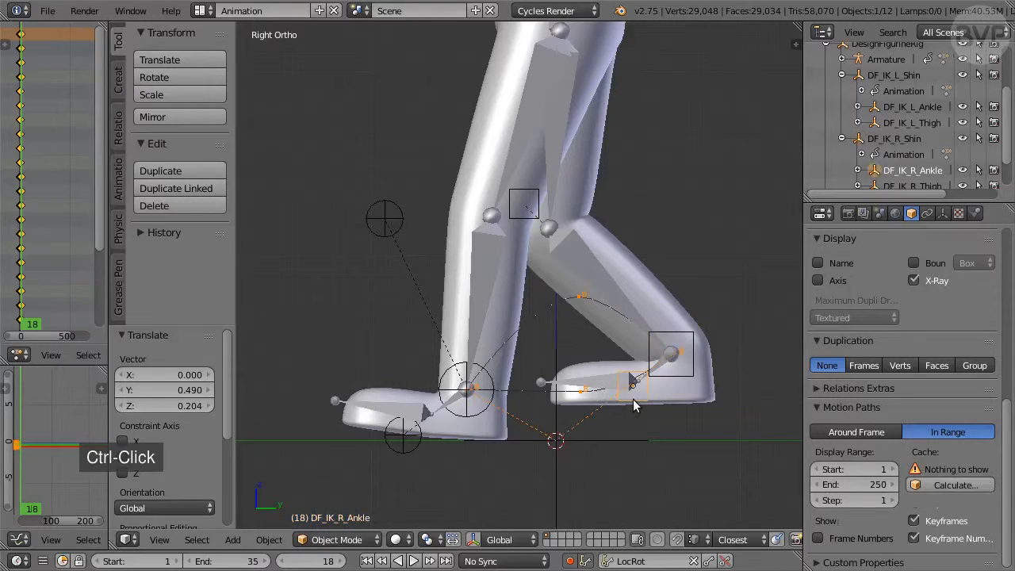
pyautogui.press('z')
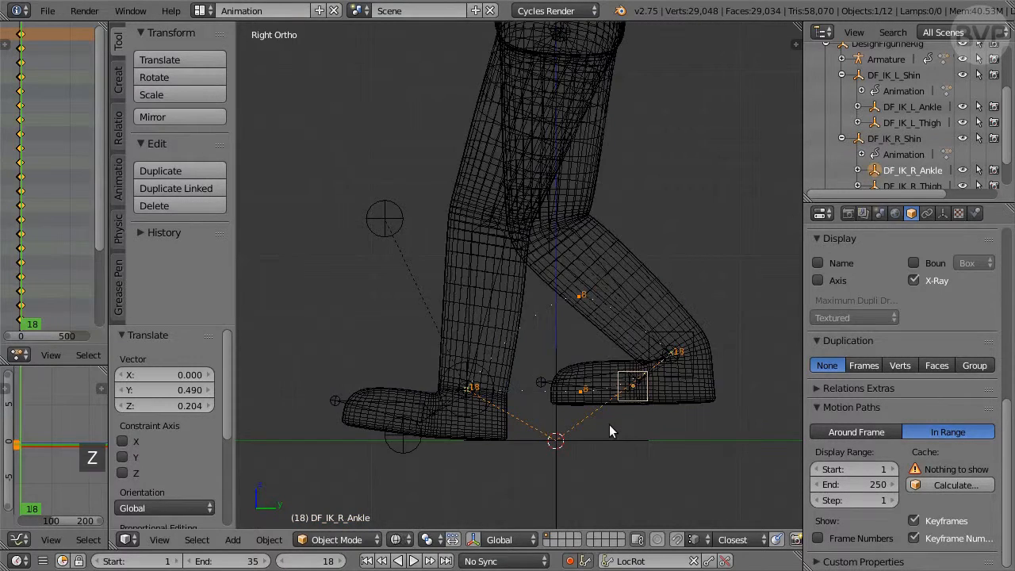
pyautogui.press('g')
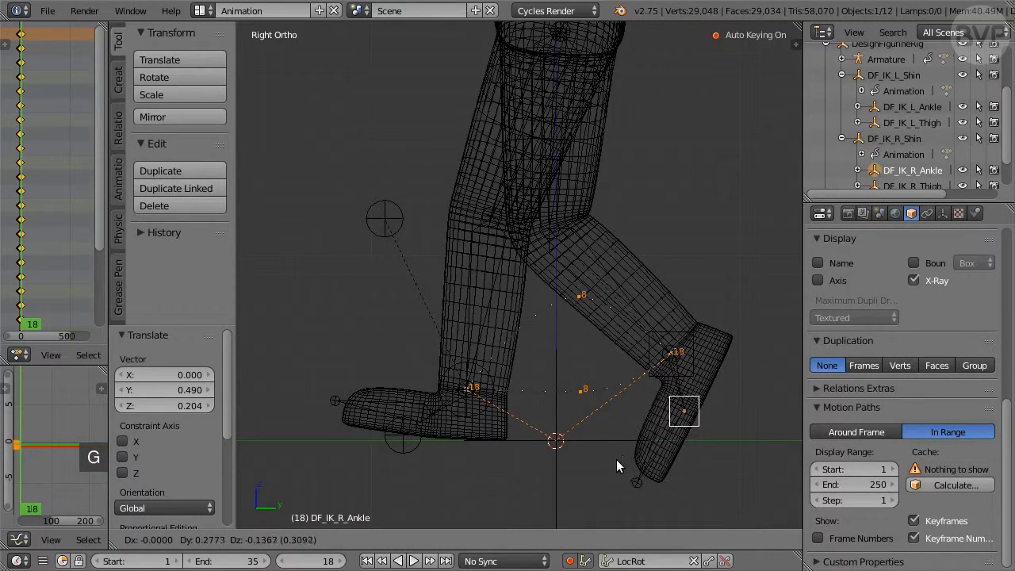
pyautogui.click(607, 464)
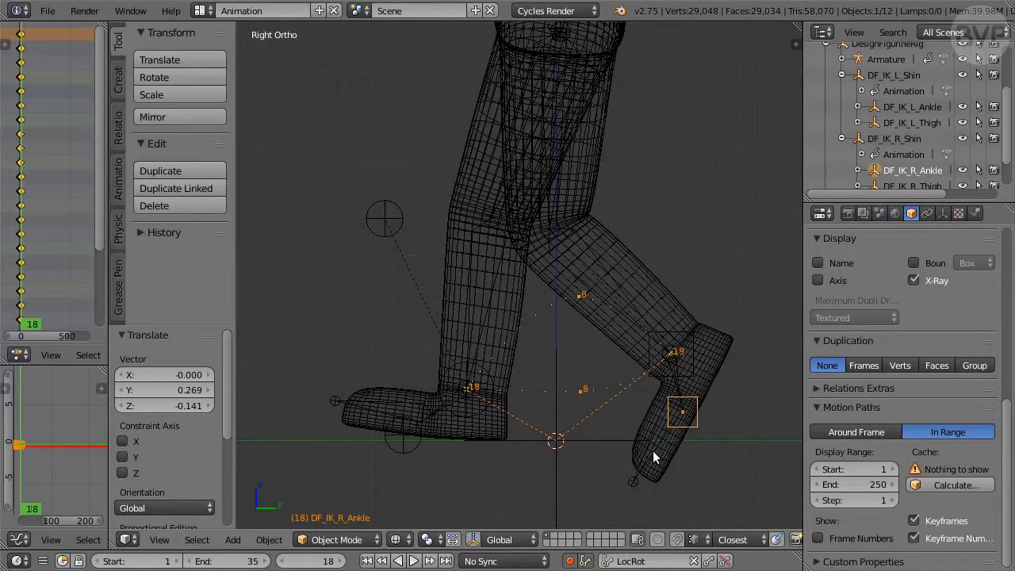
# - Rotate the R_FootToes bone about 39.83° to bend the trailing right foot's toes up toward ground level
pyautogui.rightClick(655, 453)
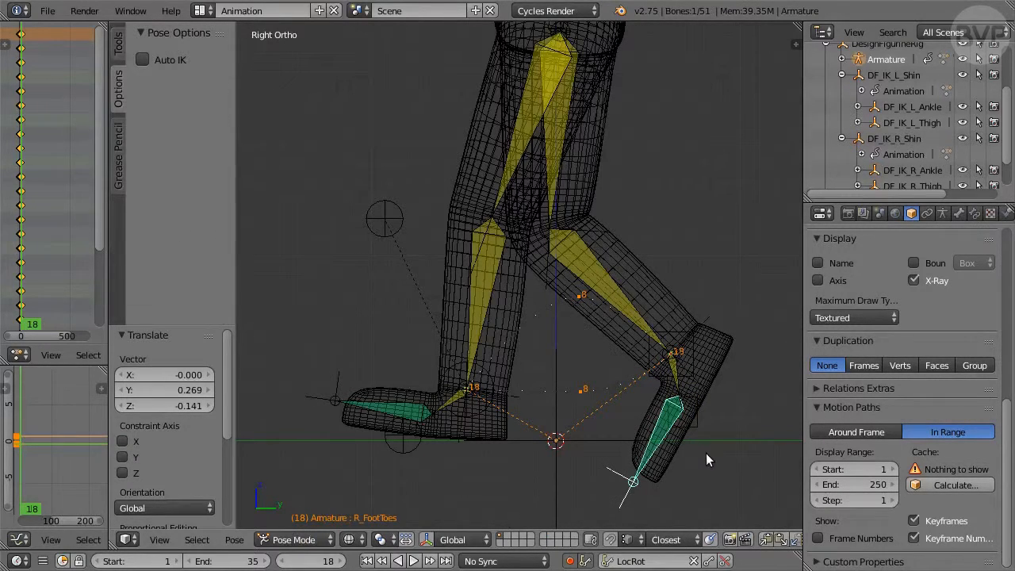
pyautogui.press('r')
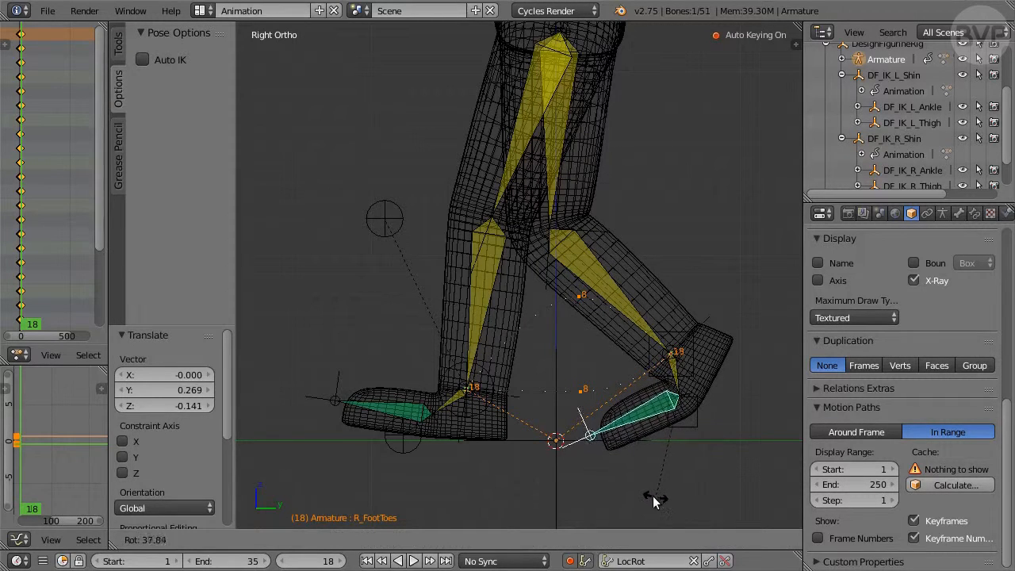
pyautogui.click(660, 502)
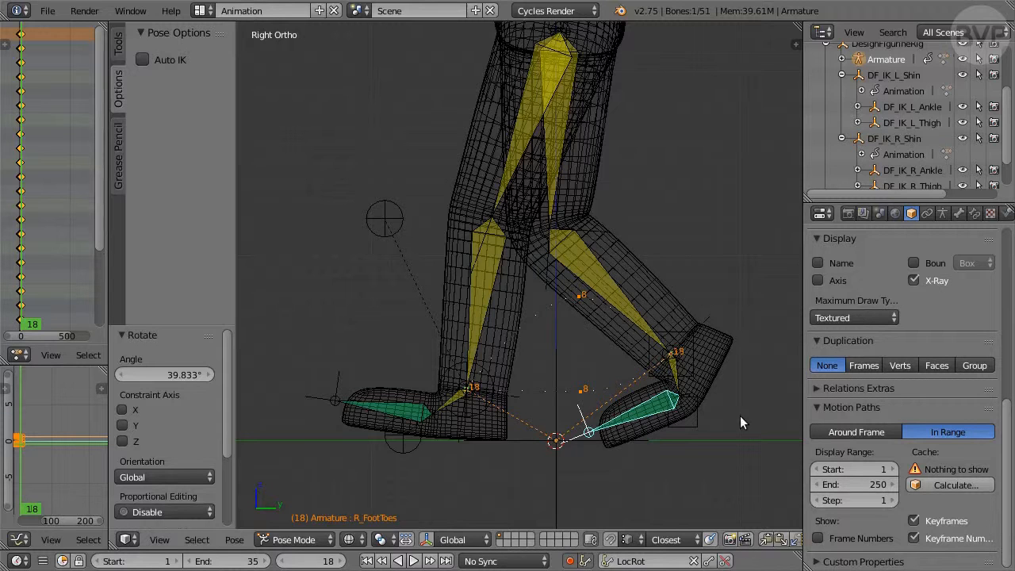
# - Compare the leg and foot positions of the frame 18 pose with those of frame 1
pyautogui.hotkey('shift', 'Left')
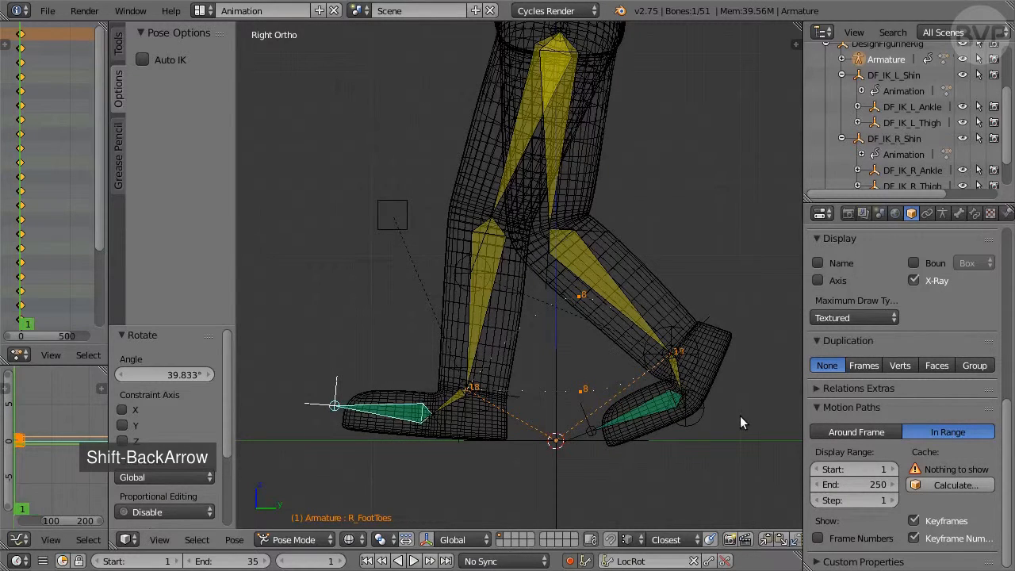
pyautogui.press('Up')
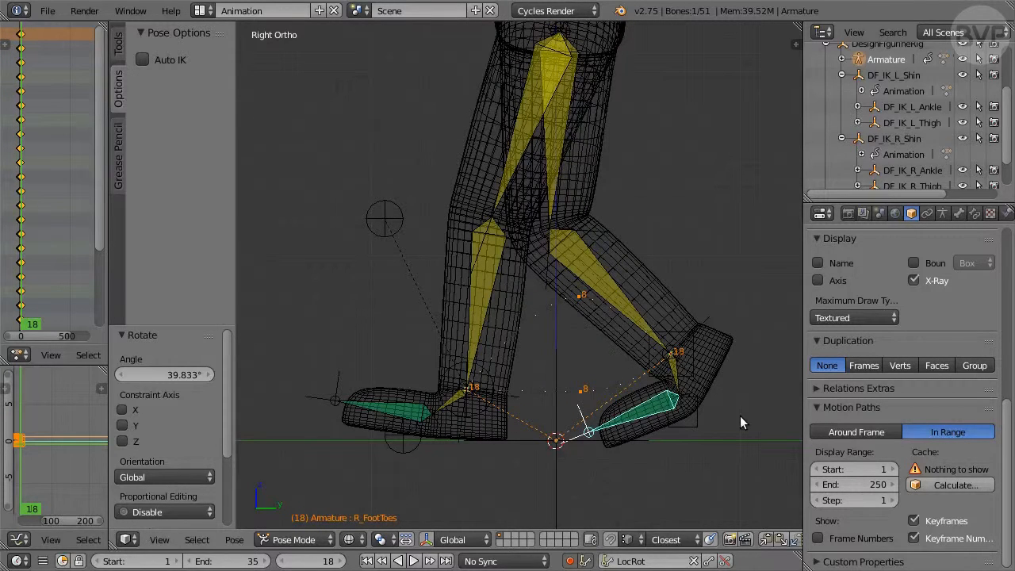
pyautogui.hotkey('shift', 'Left')
pyautogui.press('Up')
pyautogui.hotkey('shift', 'Left')
pyautogui.press('Up')
pyautogui.hotkey('shift', 'Left')
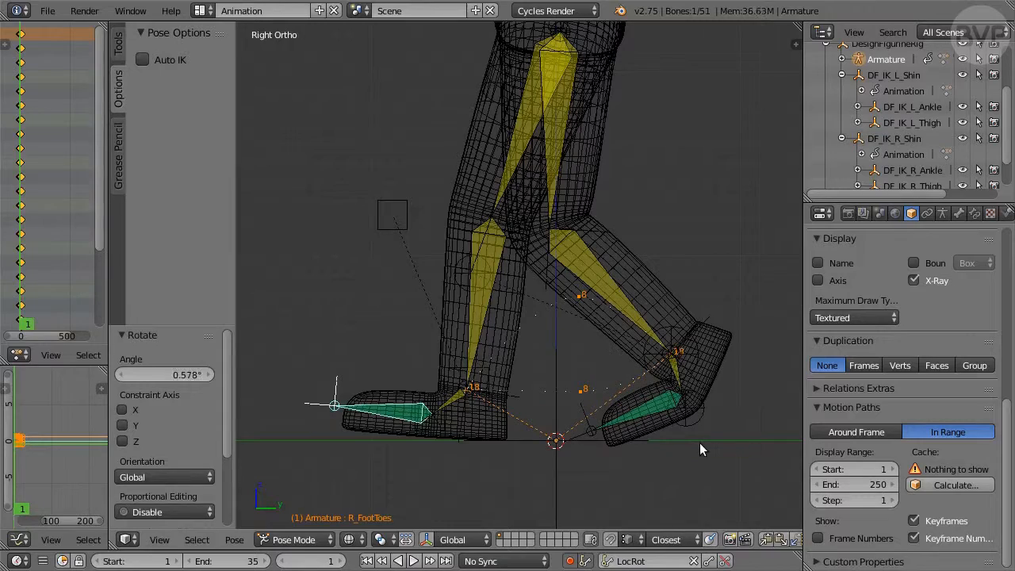
pyautogui.press('Up')
pyautogui.press('Down')
pyautogui.press('Up')
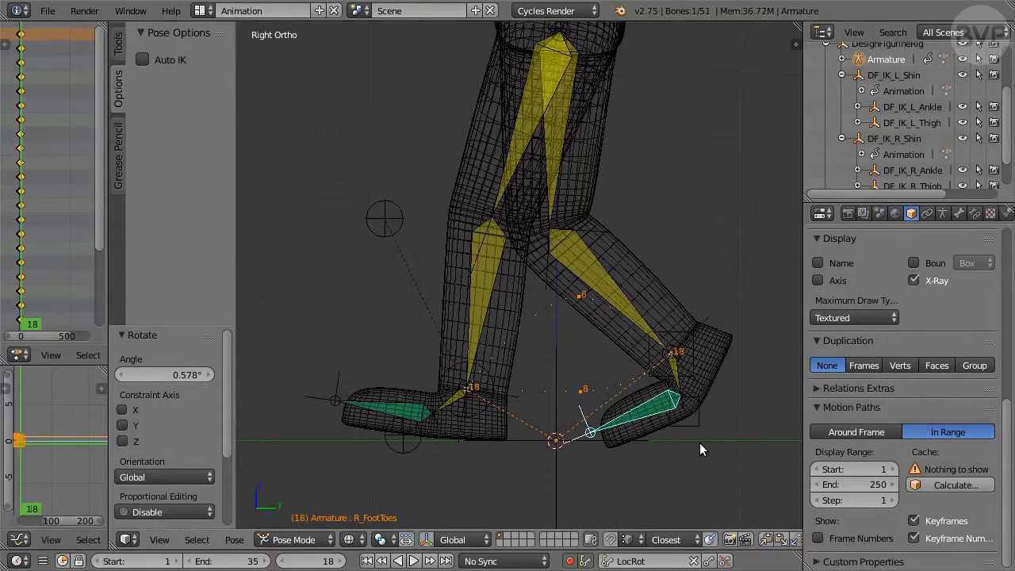
pyautogui.press('Down')
pyautogui.press('Up')
pyautogui.press('Up')
# - Nudge the DF_IK_R_Ankle empty about 0.006 along Y and 0.002 along Z at frame 18
pyautogui.keyDown('ctrl'); pyautogui.rightClick(695, 423); pyautogui.keyUp('ctrl')
pyautogui.press('g')
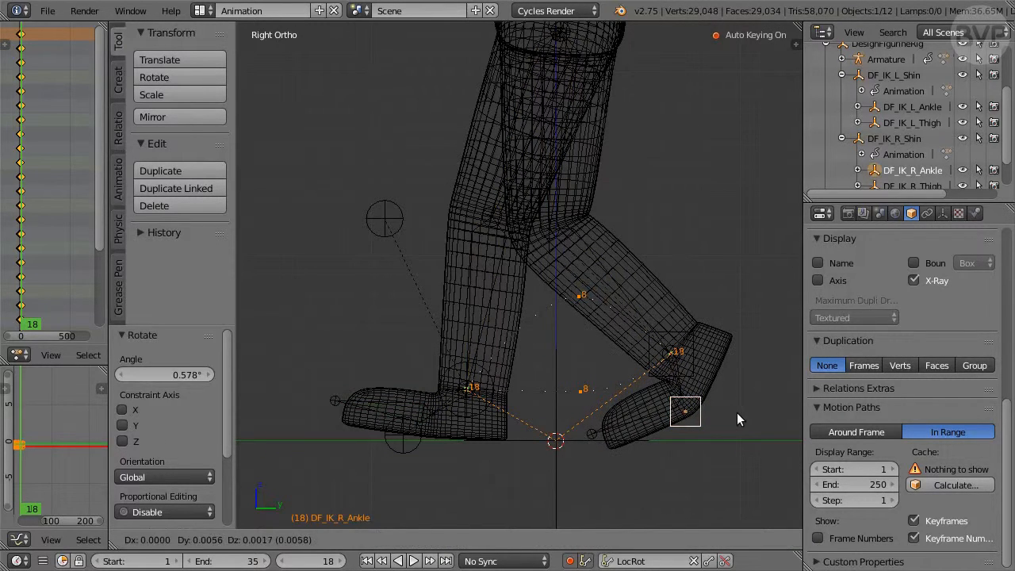
pyautogui.click(737, 412)
# - Rotate the R_FootToes bone a further 0.78° or so and check the frame 18 pose against frame 1
pyautogui.rightClick(632, 411)
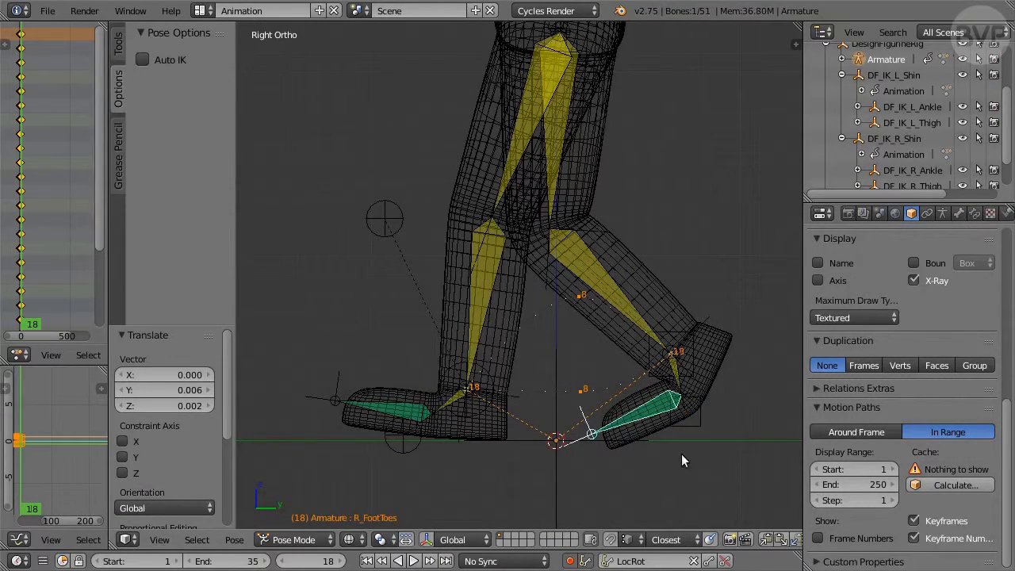
pyautogui.press('r')
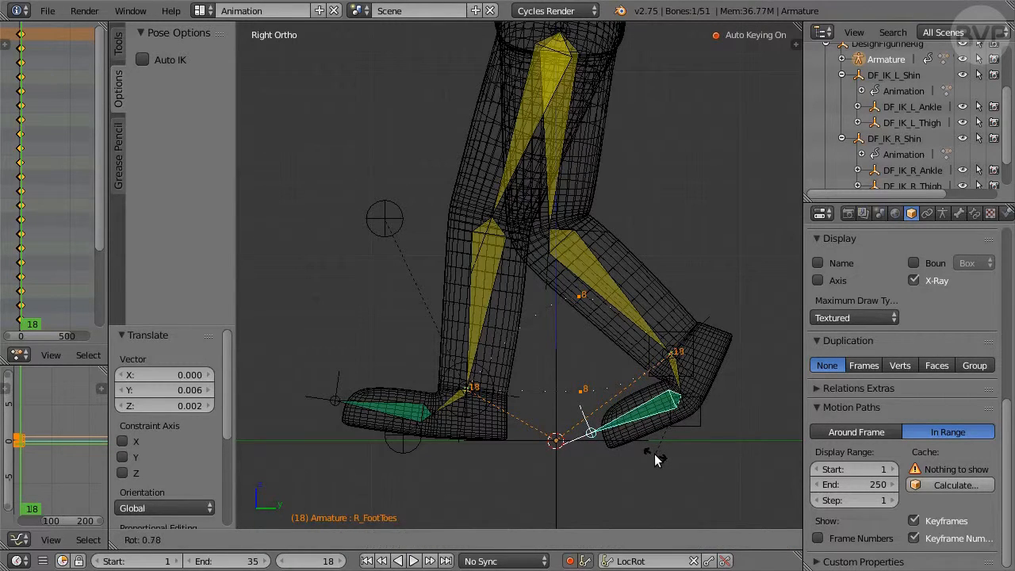
pyautogui.click(655, 455)
pyautogui.hotkey('shift', 'Left')
pyautogui.press('Up')
pyautogui.press('Up')
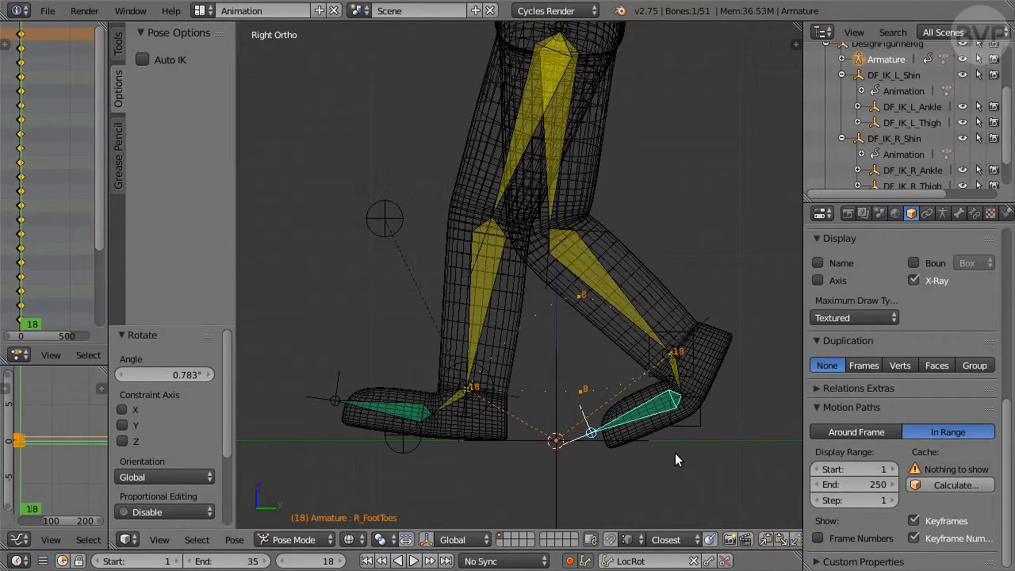
pyautogui.hotkey('shift', 'Left')
pyautogui.press('Up')
# - In solid shading, move the DF_IK_R_Thigh empty about -0.279 along Y and -0.404 along Z
pyautogui.press('z')
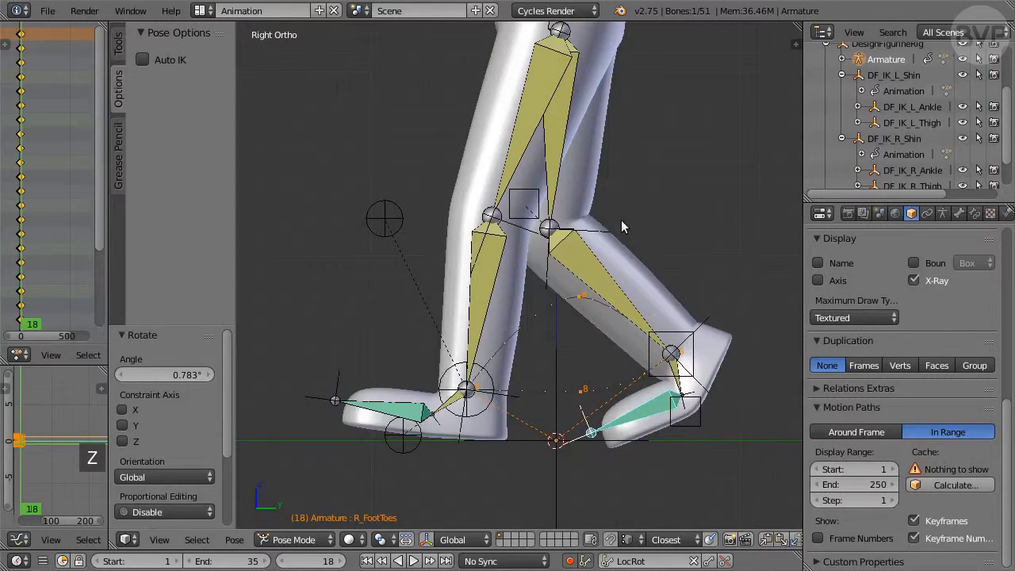
pyautogui.moveTo(520, 190); pyautogui.dragTo(492, 230, button='right')
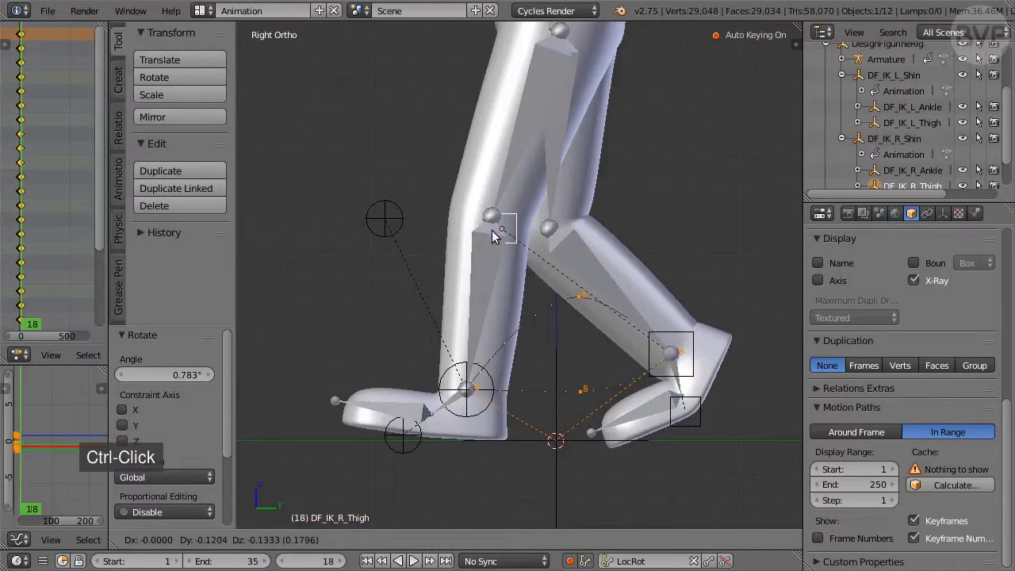
pyautogui.click(468, 264)
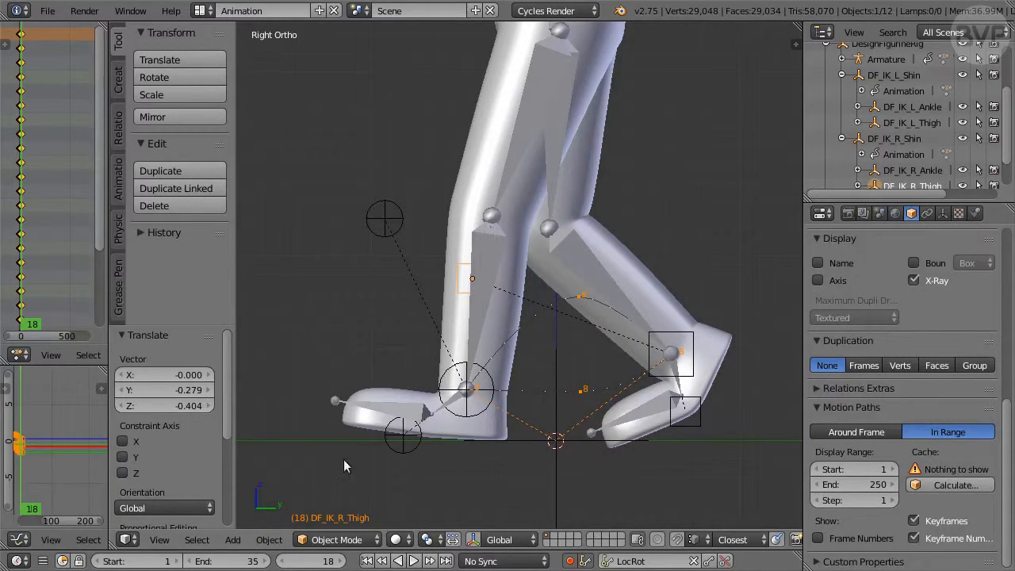
# - Go to frame 25 and move the DF_IK_L_Shin empty about 0.620 along Y and -0.012 along Z, onto the lower frame 8 path marker
pyautogui.click(326, 561)
pyautogui.write('25')
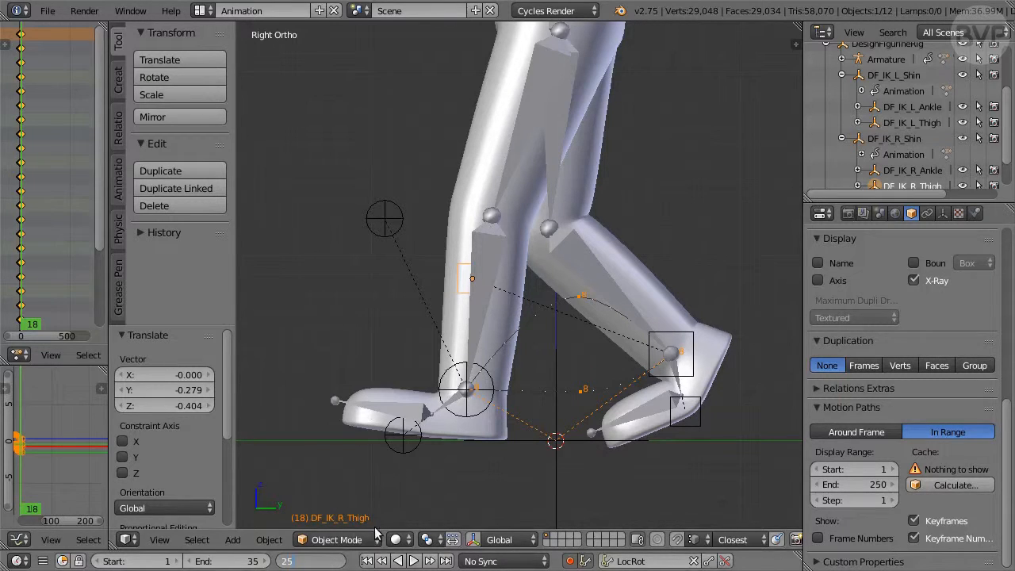
pyautogui.press('Return')
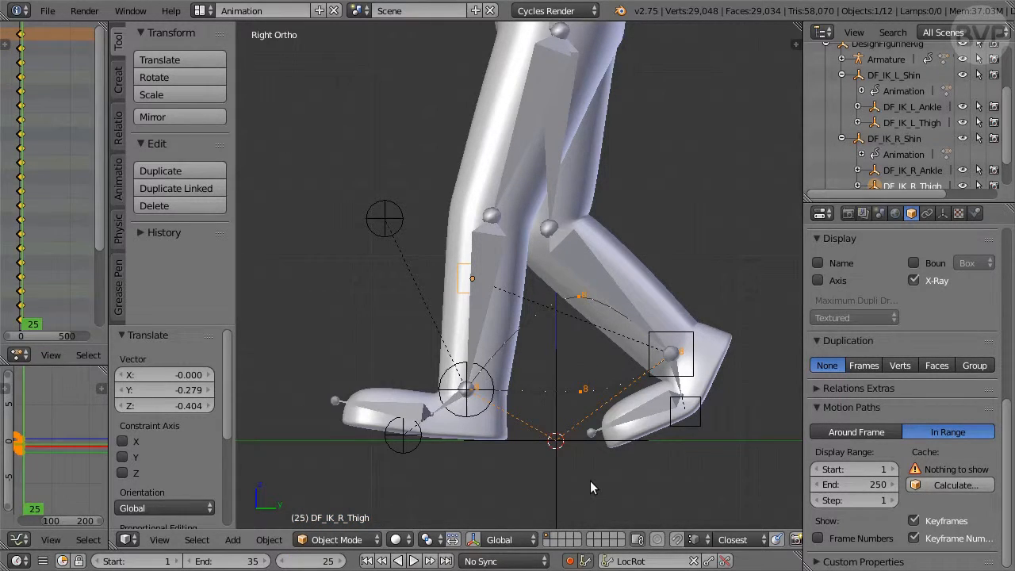
pyautogui.scroll(3, 606, 389)
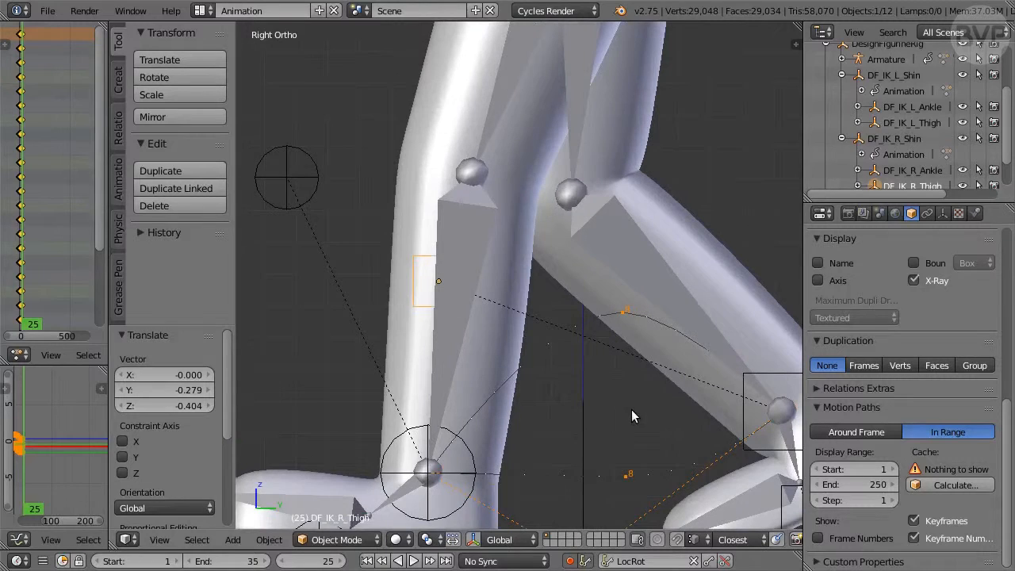
pyautogui.keyDown('shift'); pyautogui.moveTo(631, 409); pyautogui.dragTo(568, 225, button='middle'); pyautogui.keyUp('shift')
pyautogui.scroll(1, 568, 225)
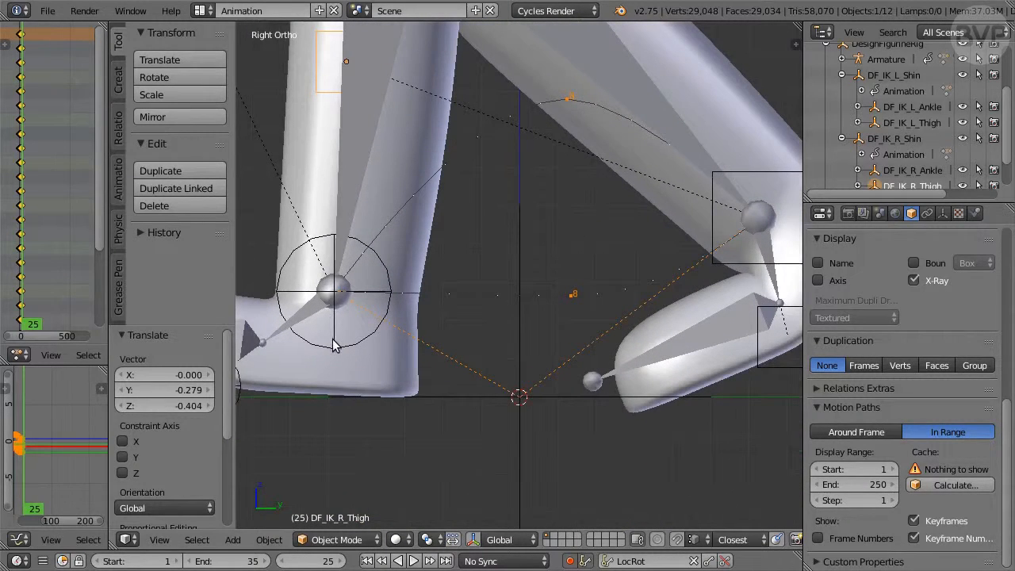
pyautogui.keyDown('ctrl'); pyautogui.click(334, 341); pyautogui.keyUp('ctrl')
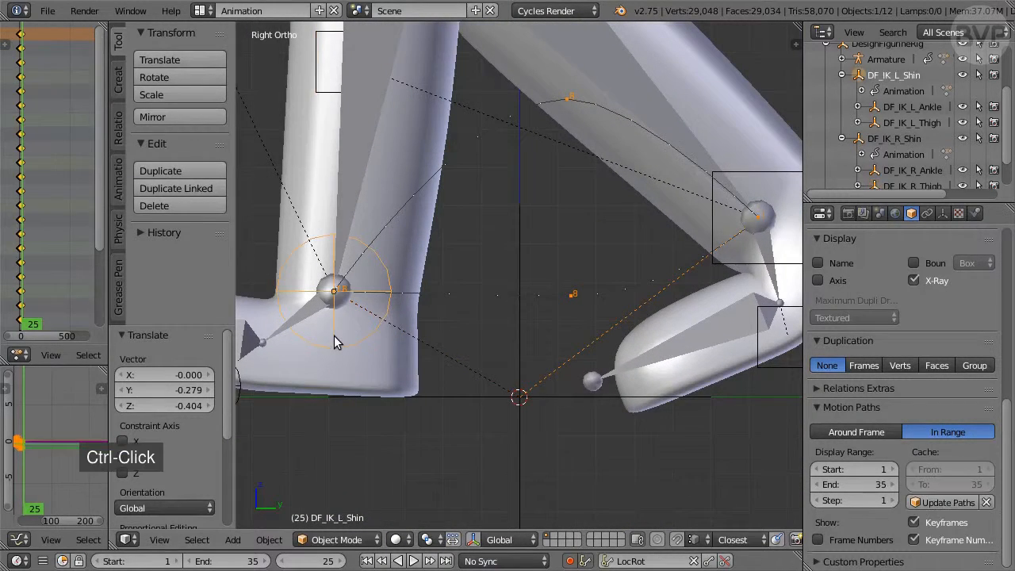
pyautogui.scroll(4, 421, 267)
pyautogui.press('z')
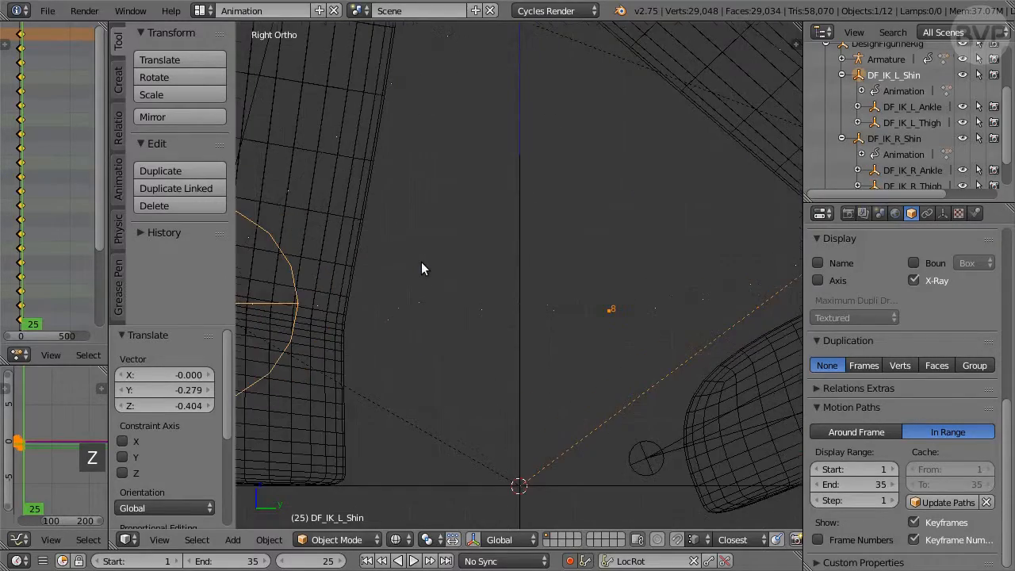
pyautogui.scroll(1, 421, 268)
pyautogui.press('g')
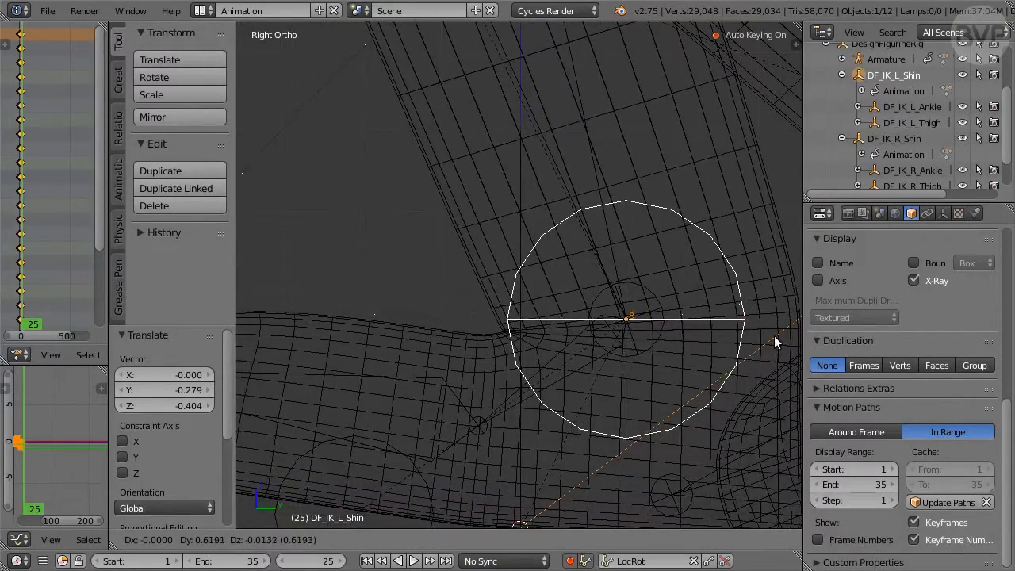
pyautogui.click(775, 329)
pyautogui.scroll(-3, 717, 317)
pyautogui.press('z')
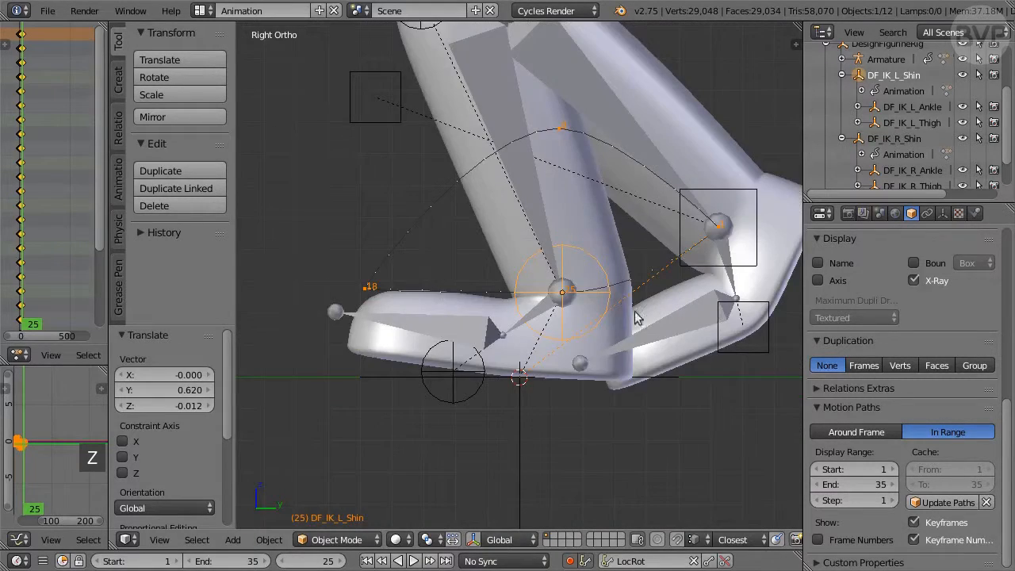
# - Move the DF_IK_L_Ankle empty about 0.004 along Y and -0.026 along Z to flatten the left foot at frame 25
pyautogui.scroll(-2, 624, 310)
pyautogui.keyDown('shift'); pyautogui.moveTo(615, 246); pyautogui.dragTo(605, 343, button='middle'); pyautogui.keyUp('shift')
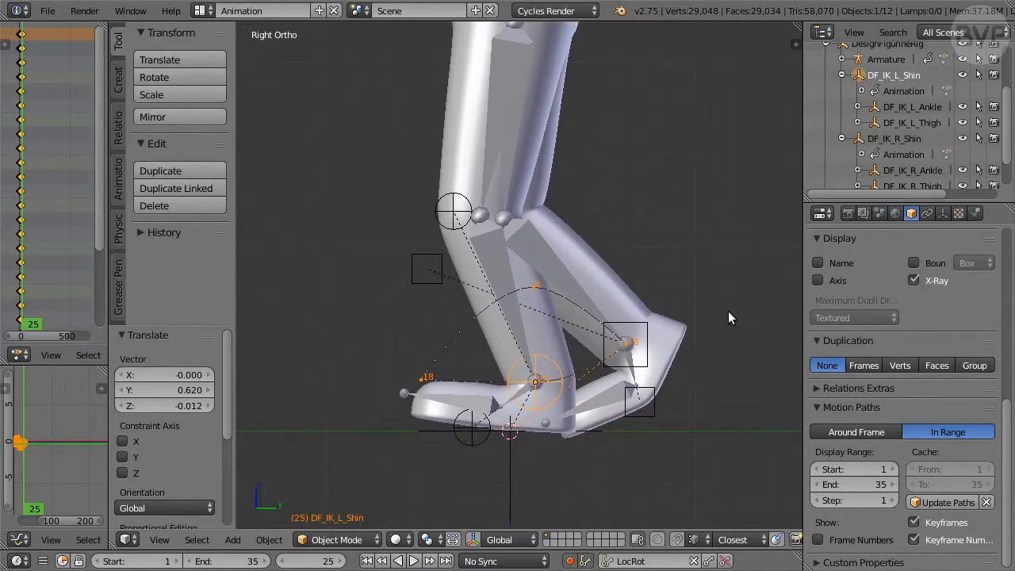
pyautogui.rightClick(472, 443)
pyautogui.press('g')
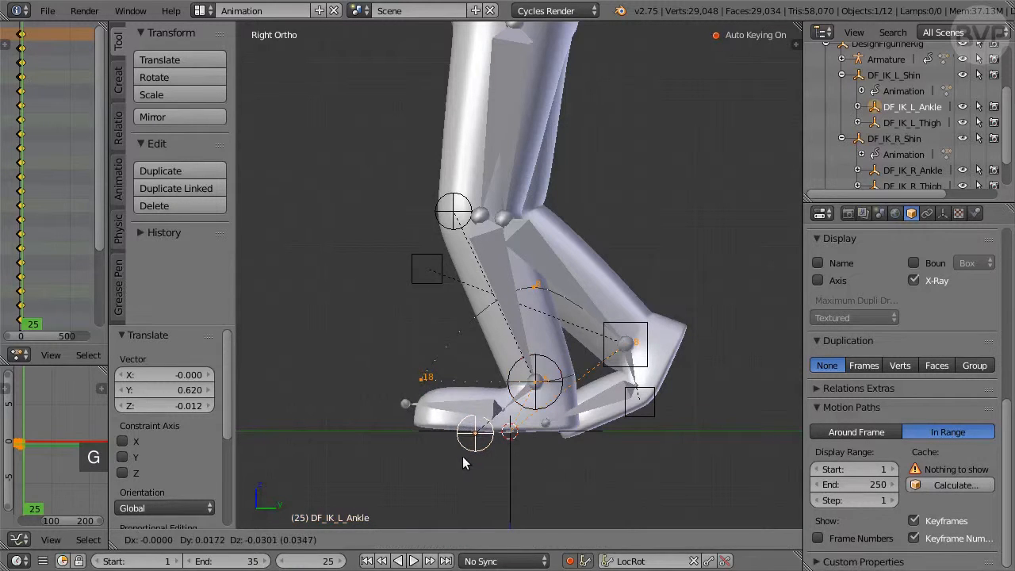
pyautogui.click(460, 455)
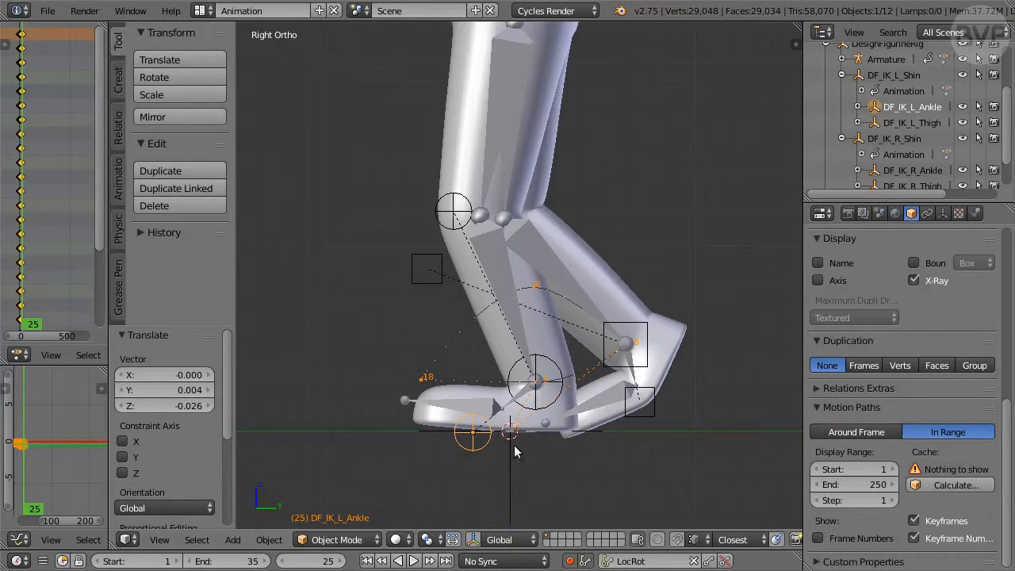
# - Rotate the L_FootToes bone about -4.5° so the left toes lie level with the ground
pyautogui.rightClick(445, 404)
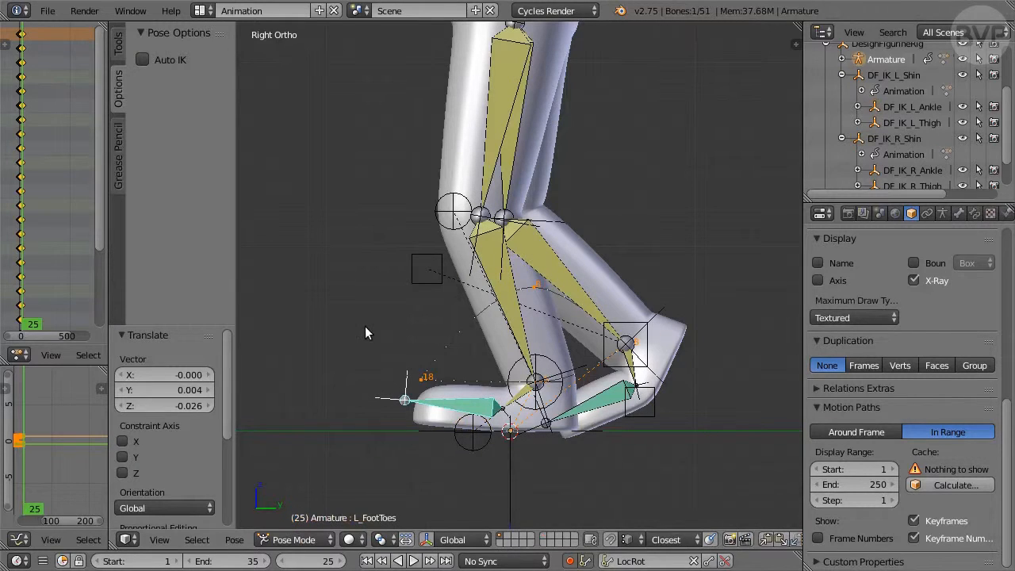
pyautogui.press('r')
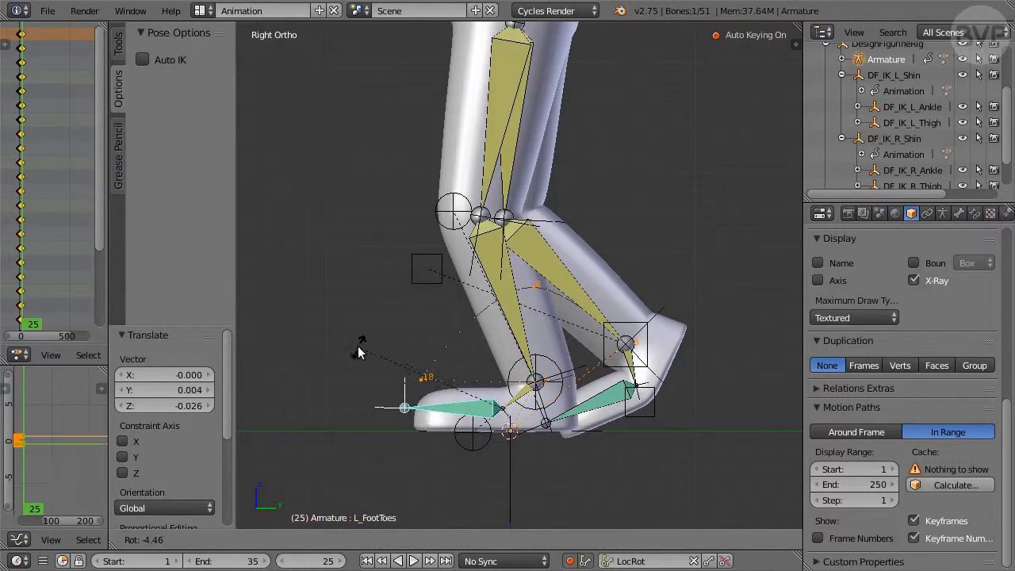
pyautogui.click(358, 356)
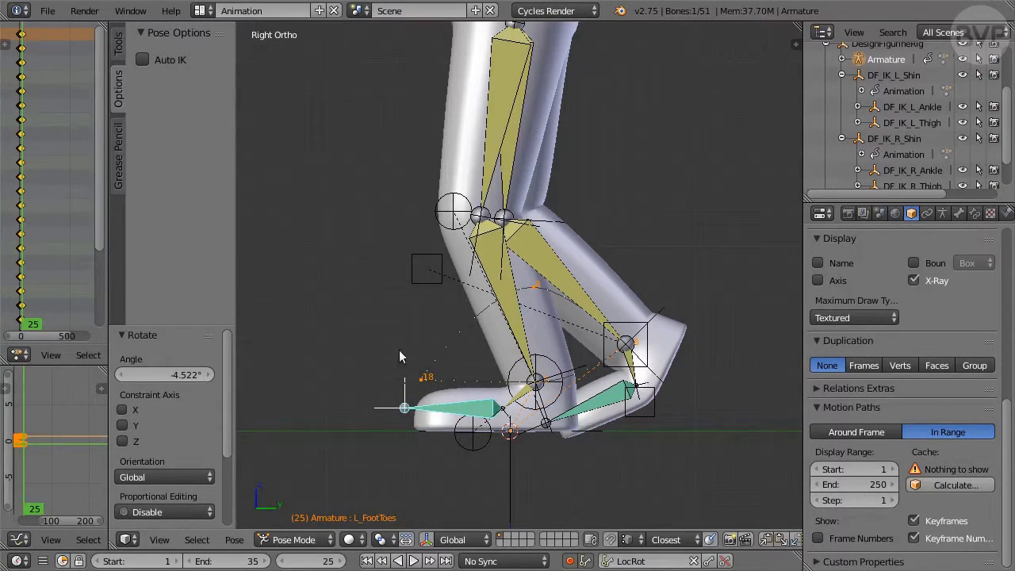
# - Move the DF_IK_R_Shin empty about -0.501 along Y and 0.311 along Z, onto the upper frame 8 path marker
pyautogui.keyDown('ctrl'); pyautogui.click(633, 330); pyautogui.keyUp('ctrl')
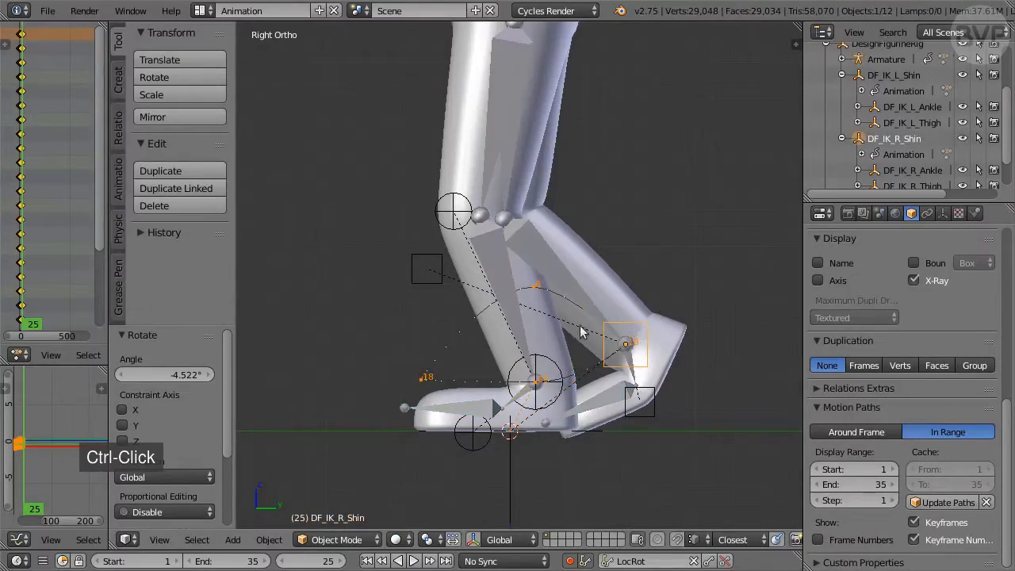
pyautogui.scroll(5, 548, 323)
pyautogui.press('z')
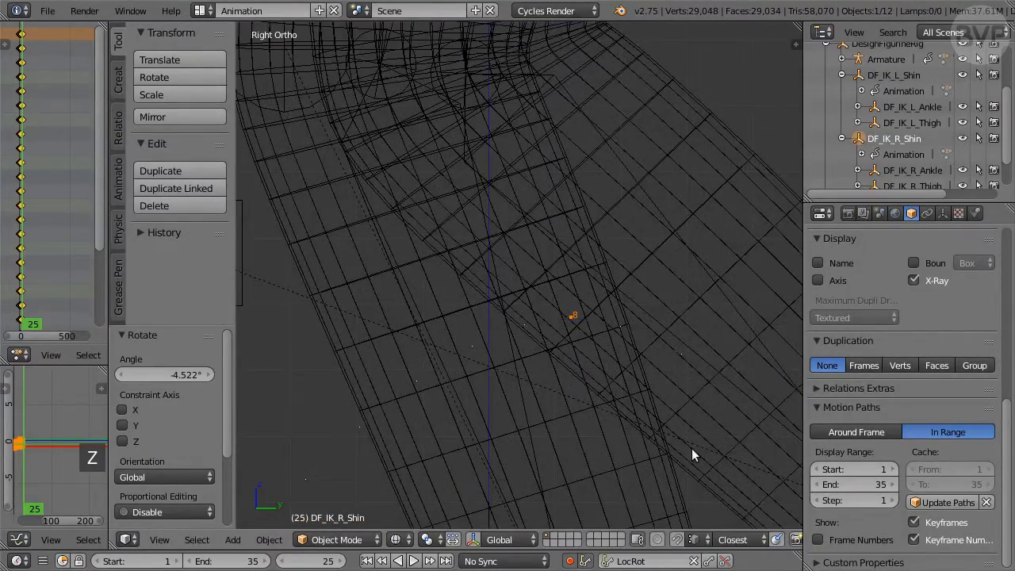
pyautogui.press('g')
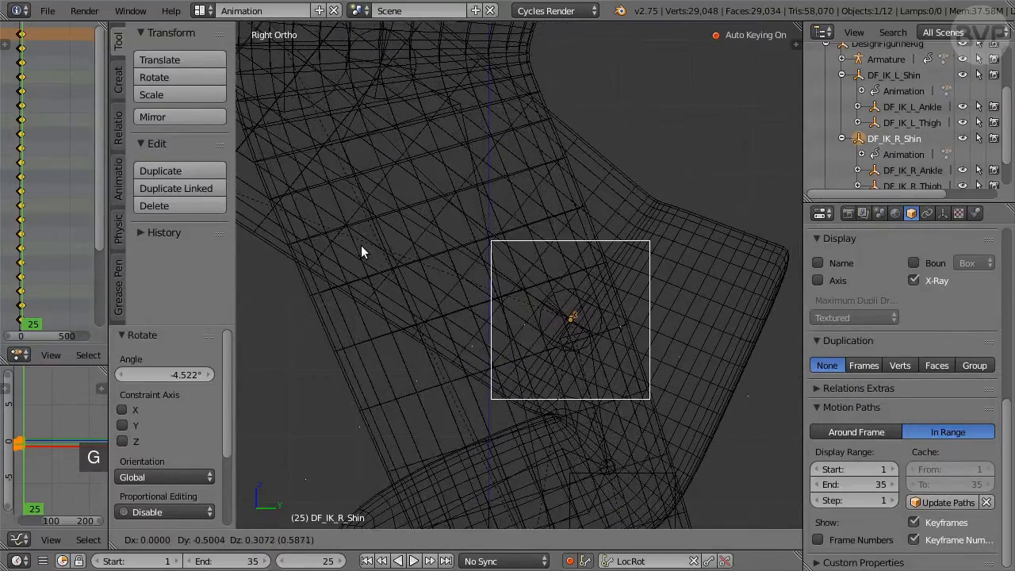
pyautogui.click(356, 220)
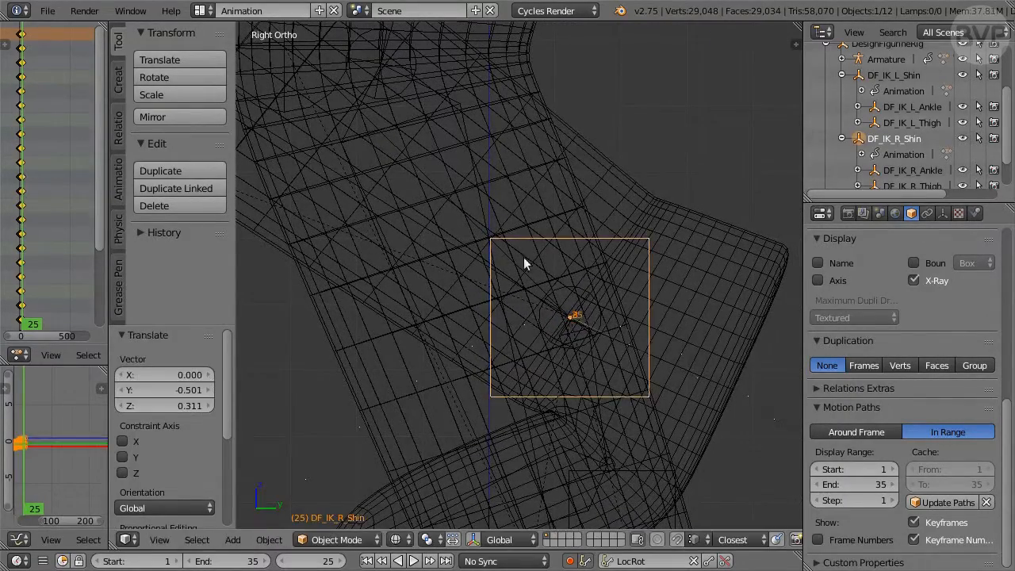
pyautogui.scroll(-6, 601, 289)
pyautogui.press('z')
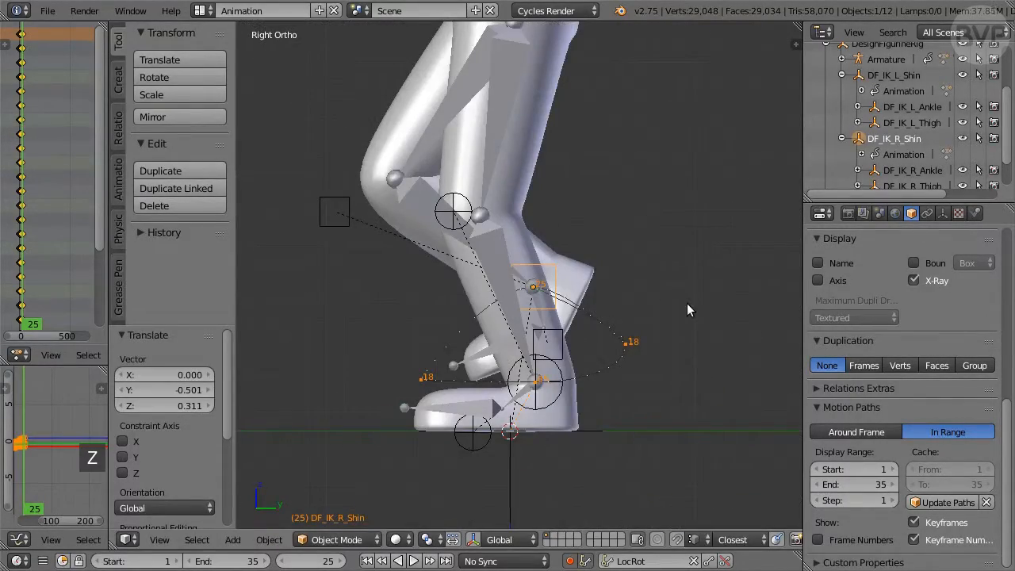
# - Move the DF_IK_R_Ankle empty about -0.063 along Y and -0.026 along Z, and nudge it a further -0.012 along Y and -0.002 along Z
pyautogui.scroll(3, 687, 305)
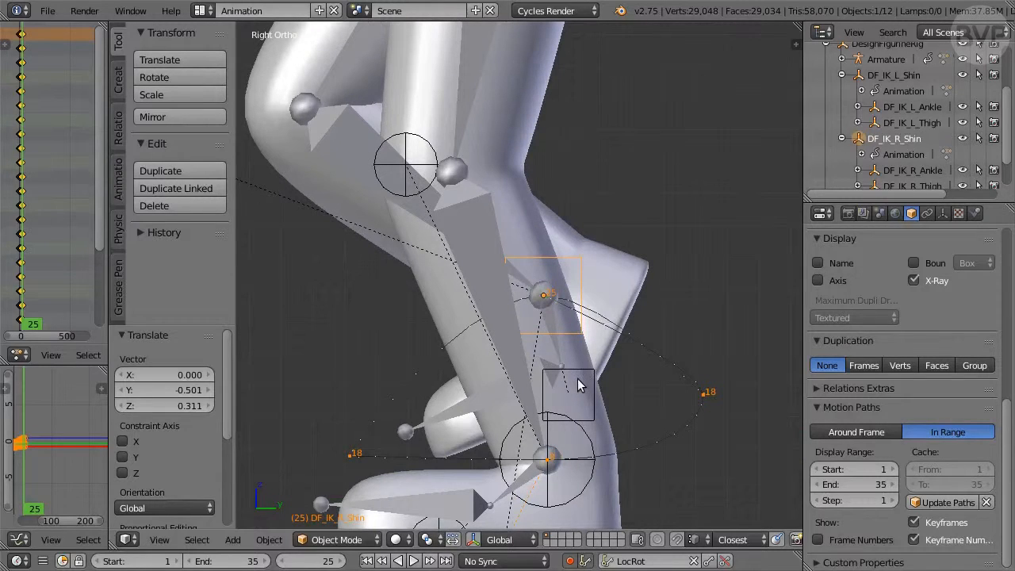
pyautogui.keyDown('ctrl'); pyautogui.click(577, 373); pyautogui.keyUp('ctrl')
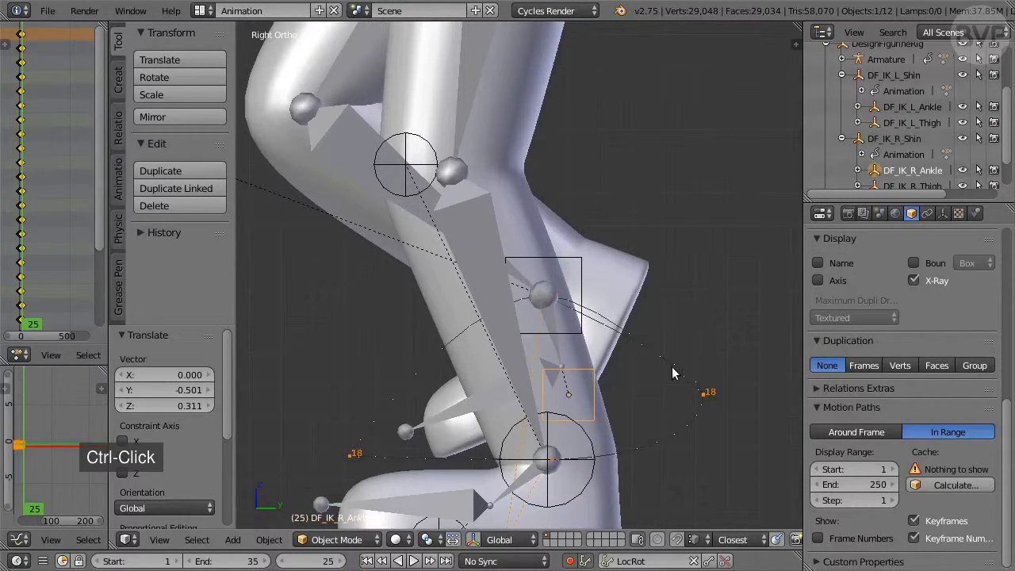
pyautogui.press('g')
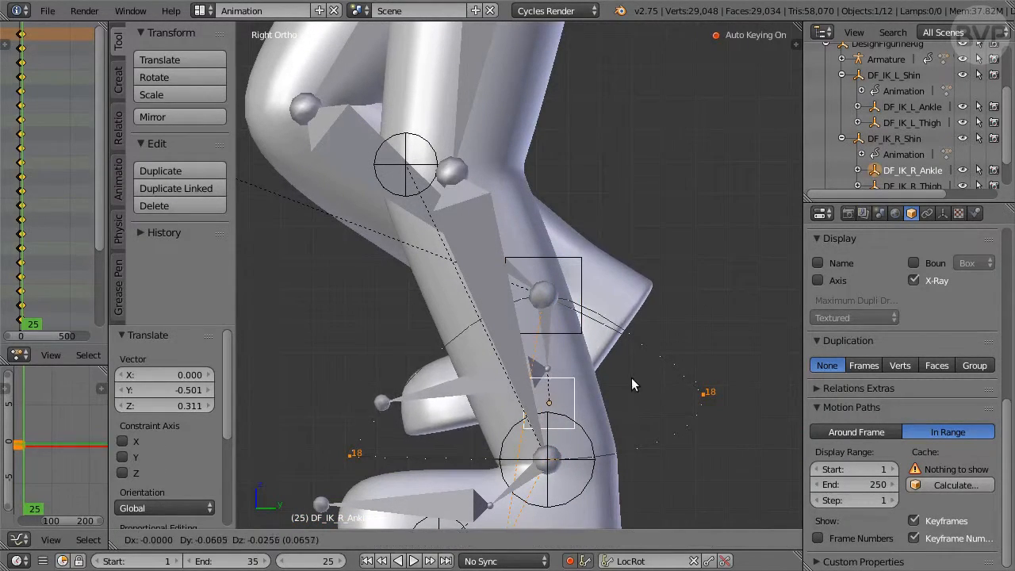
pyautogui.click(626, 378)
pyautogui.press('z')
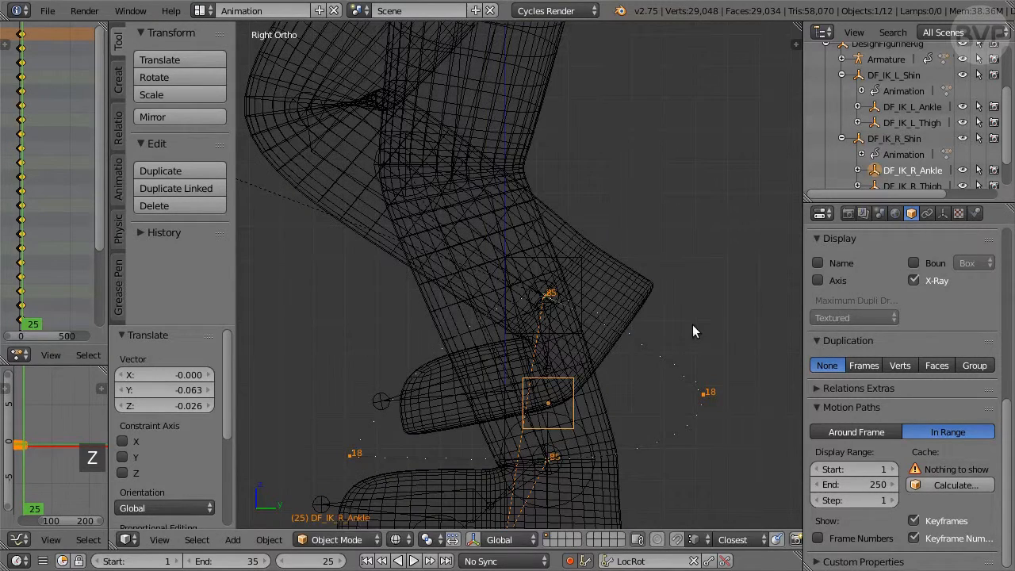
pyautogui.press('g')
pyautogui.click(688, 331)
pyautogui.press('z')
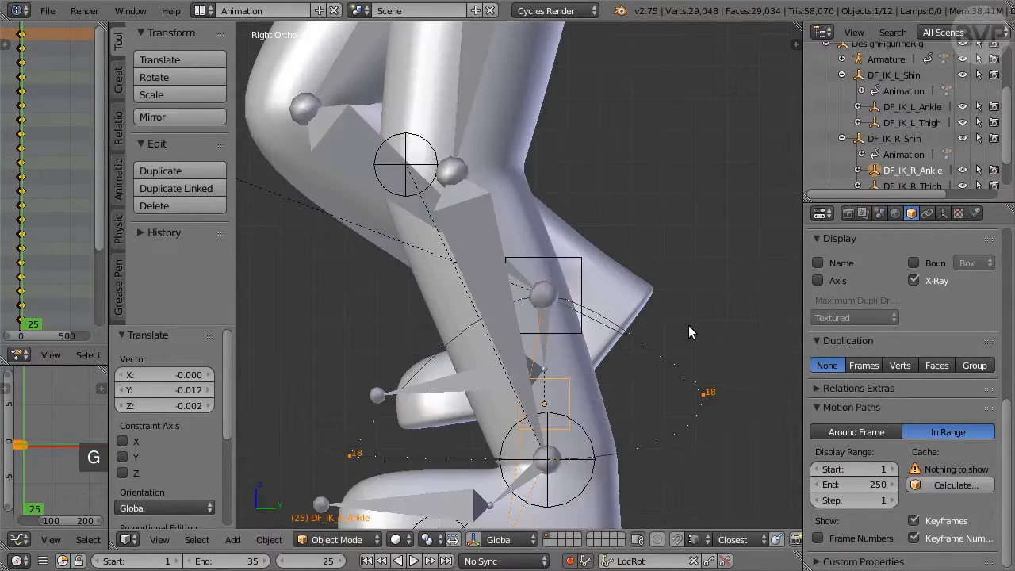
# - Rotate the R_FootToes bone about -25° to point the raised right toes downward at frame 25
pyautogui.scroll(-2, 688, 331)
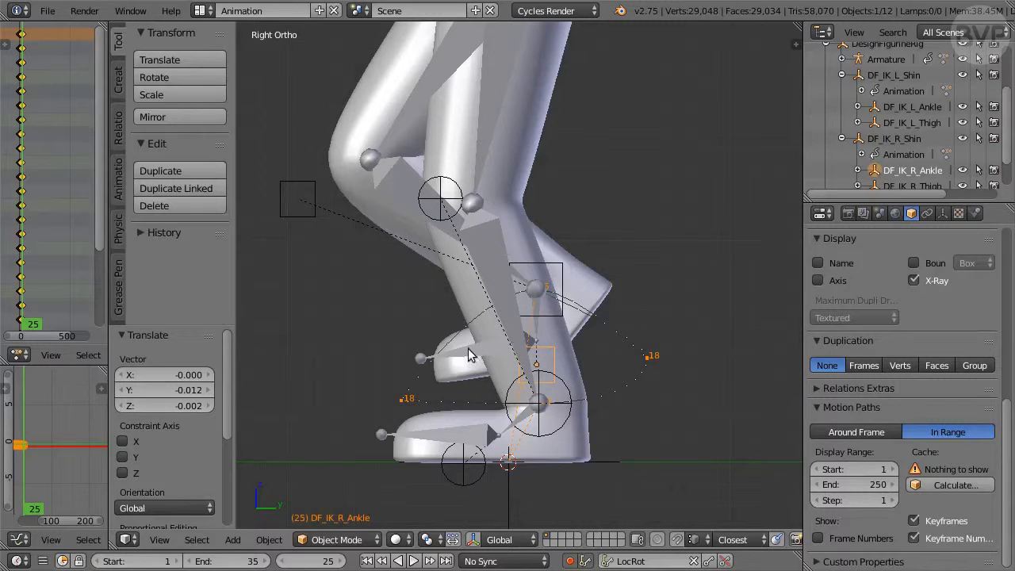
pyautogui.rightClick(459, 350)
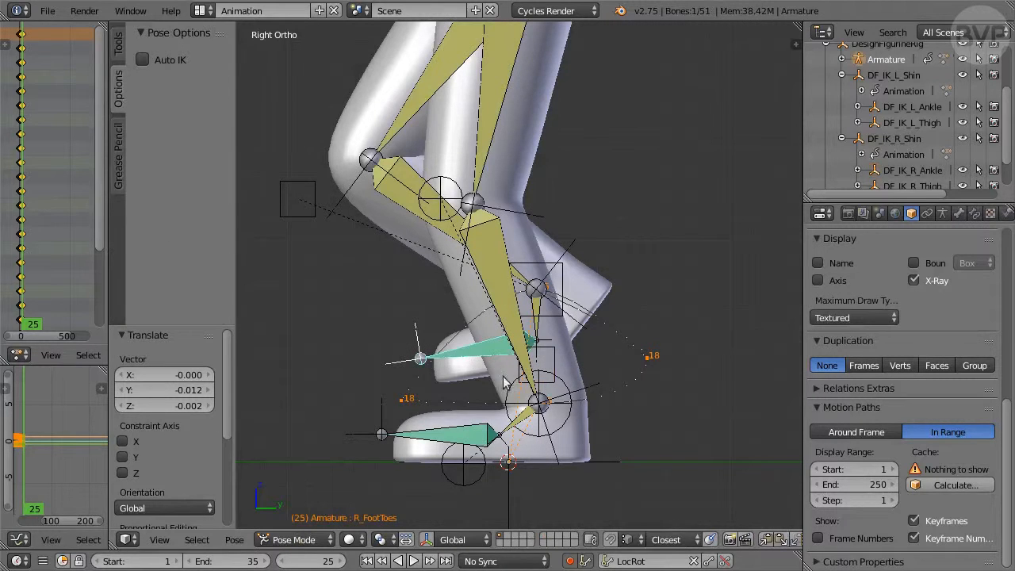
pyautogui.press('z')
pyautogui.press('r')
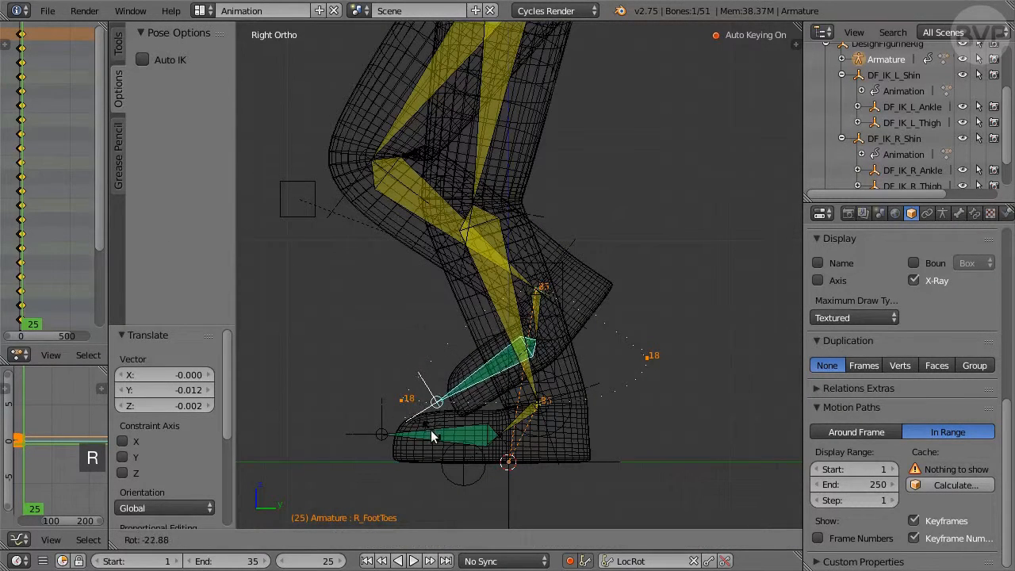
pyautogui.click(438, 429)
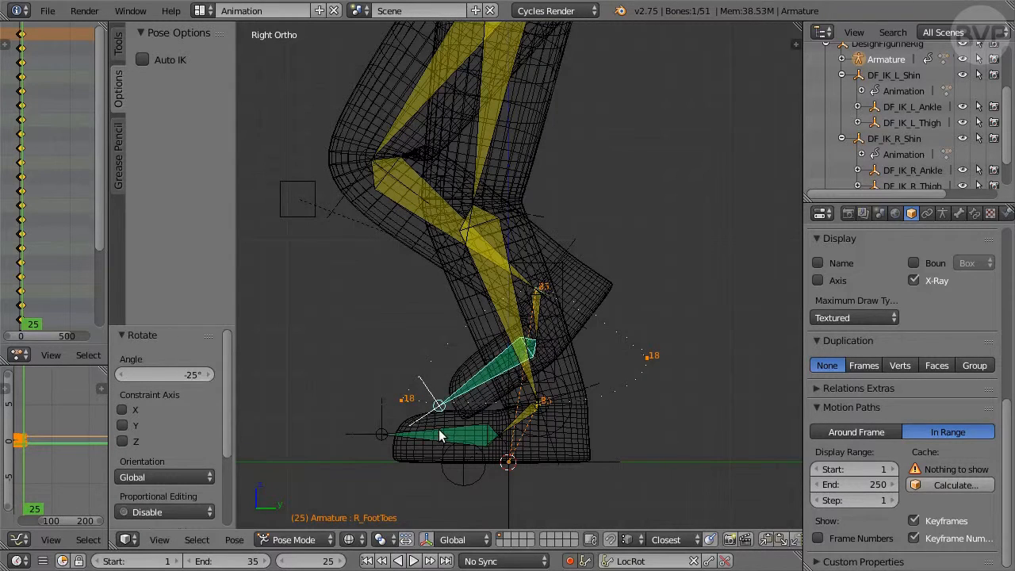
# - In solid shading, raise the Hips bone by 0.05 along the global Z axis at frame 25
pyautogui.scroll(-1, 648, 253)
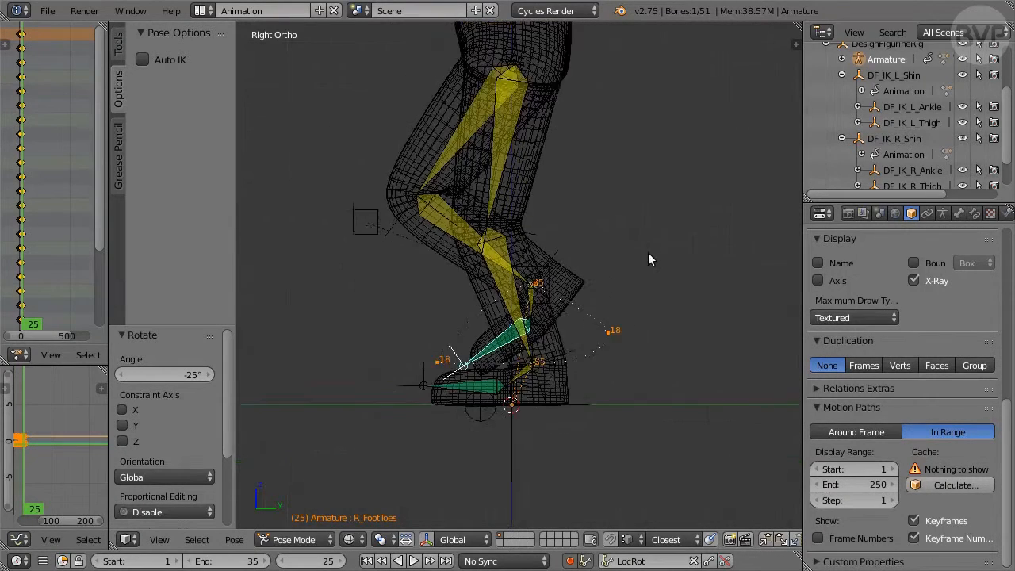
pyautogui.scroll(1, 648, 252)
pyautogui.press('z')
pyautogui.keyDown('shift'); pyautogui.moveTo(646, 159); pyautogui.dragTo(645, 233, button='middle'); pyautogui.keyUp('shift')
pyautogui.rightClick(523, 184)
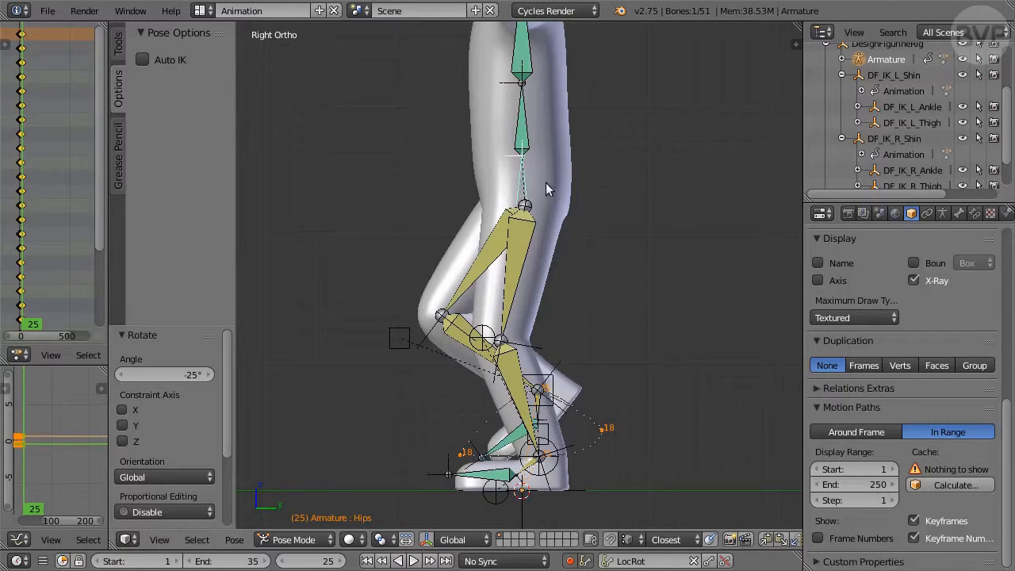
pyautogui.write('gz0.05')
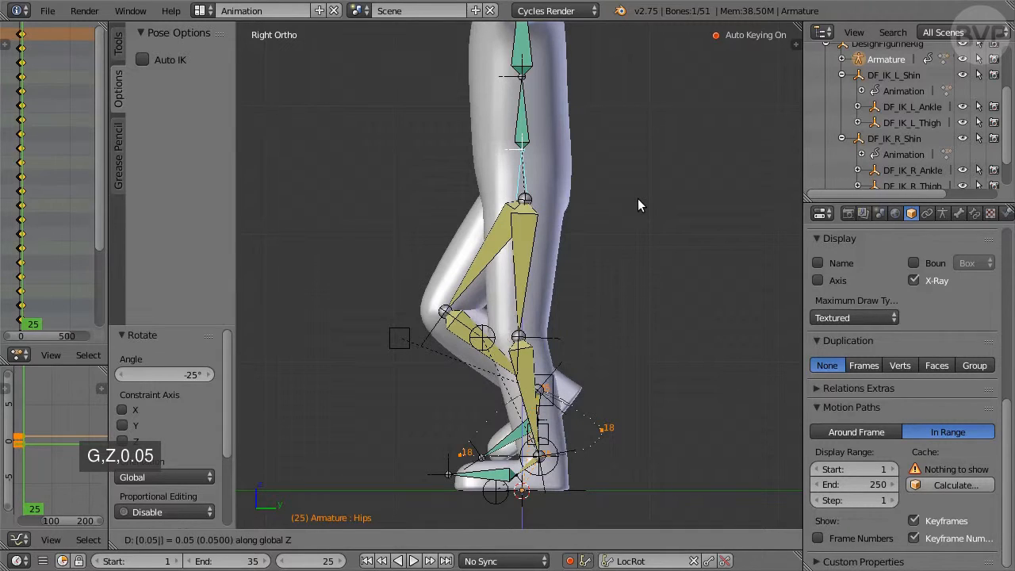
pyautogui.press('Return')
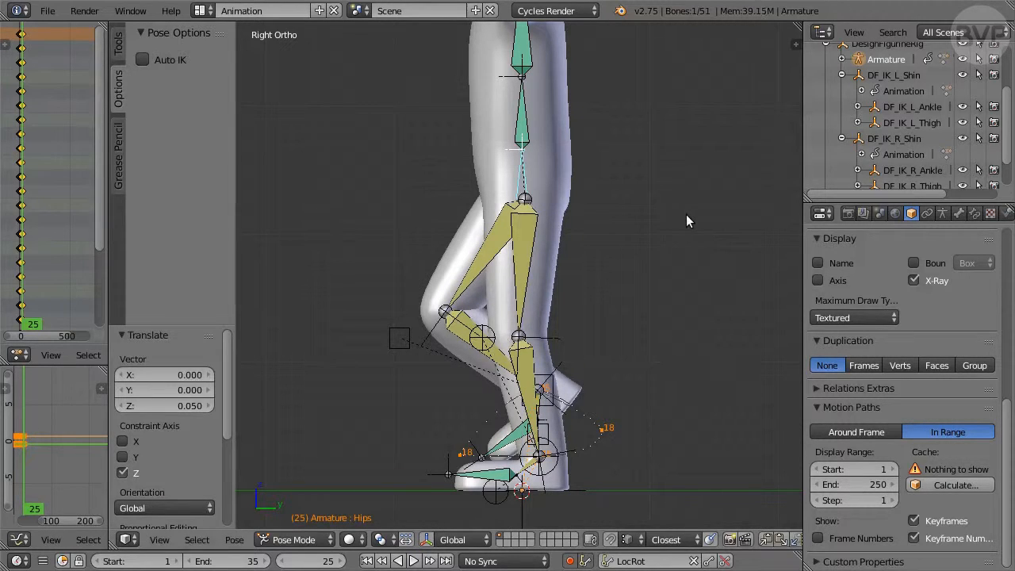
# - Move the DF_IK_R_Thigh empty about -0.050 along Y and -0.074 along Z, and DF_IK_L_Thigh about -0.167 along Y and -0.111 along Z
pyautogui.rightClick(398, 336)
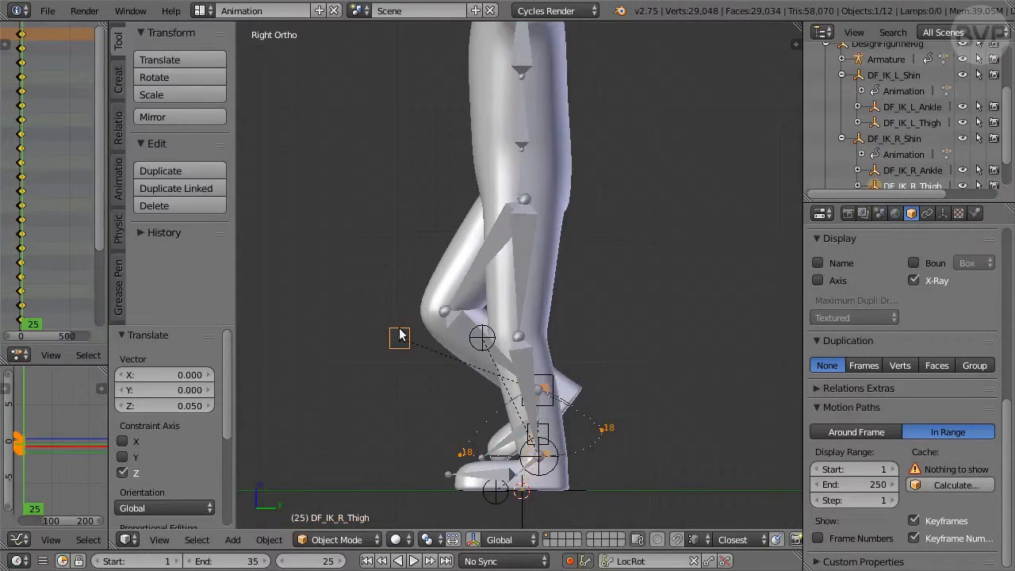
pyautogui.press('g')
pyautogui.click(415, 380)
pyautogui.rightClick(487, 331)
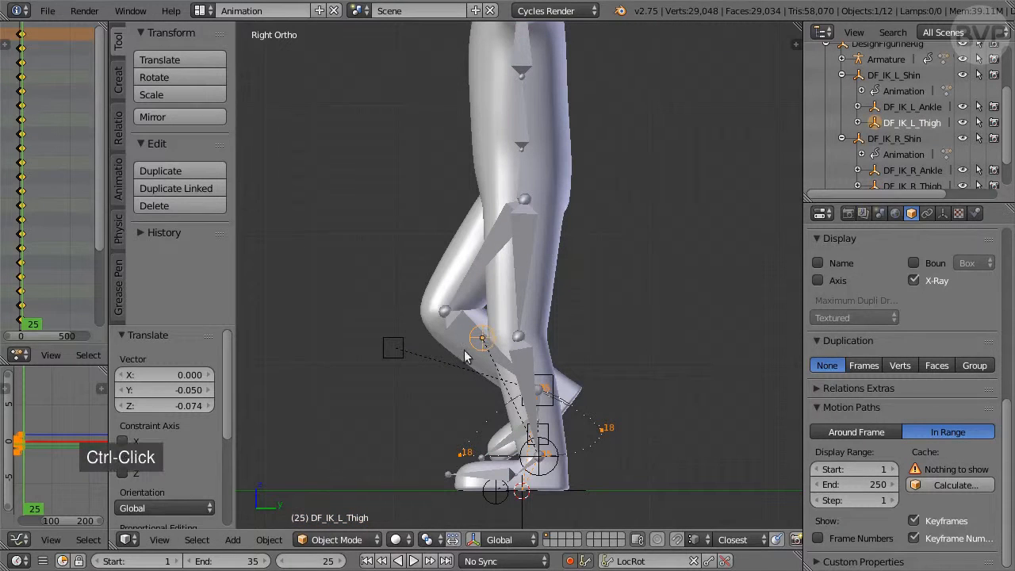
pyautogui.press('g')
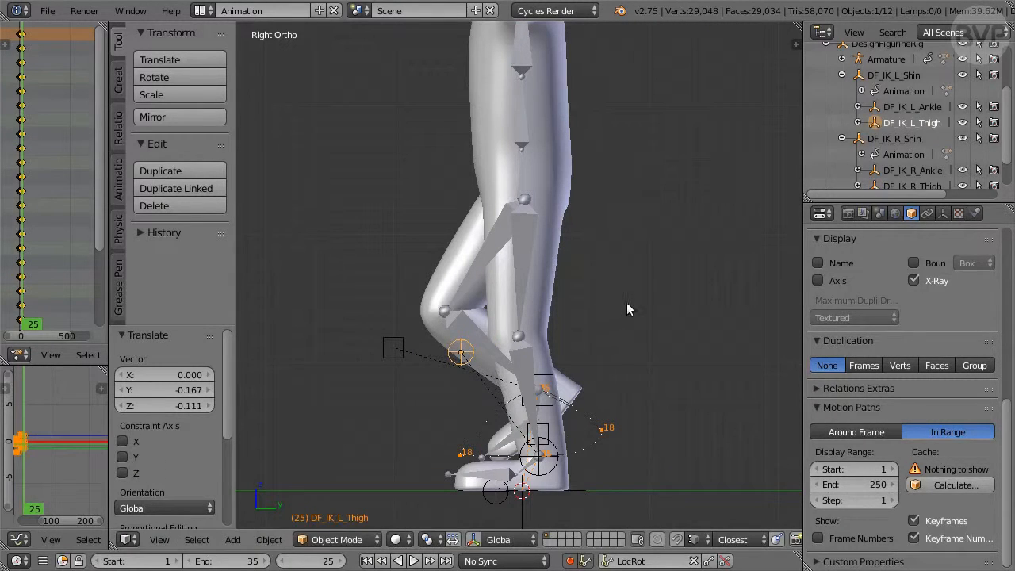
# - Go to the last frame, 35, and maximize the Dope Sheet, framing the keyframes between frames 1 and 35
pyautogui.click(446, 561)
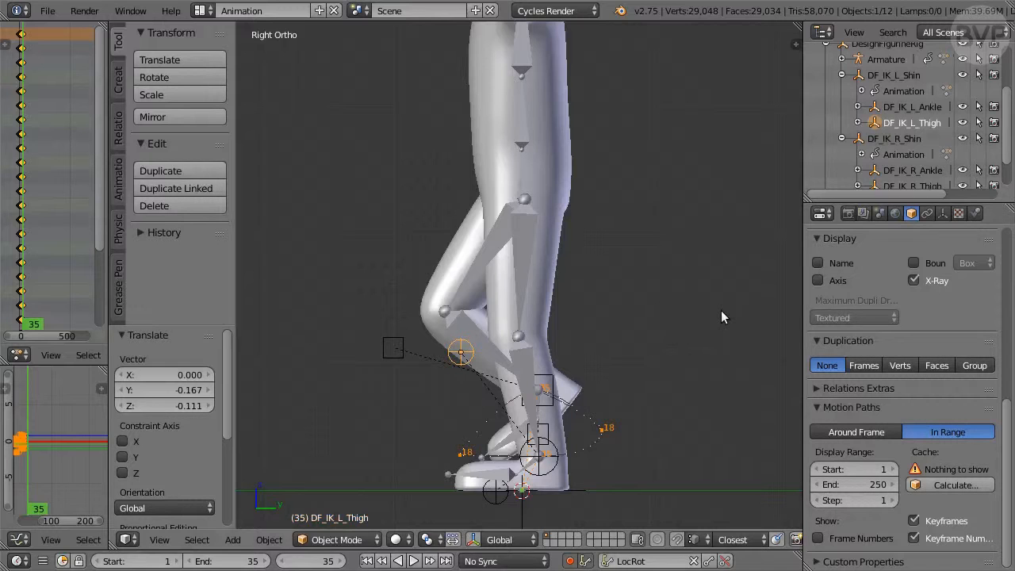
pyautogui.hotkey('ctrl', 'Up')
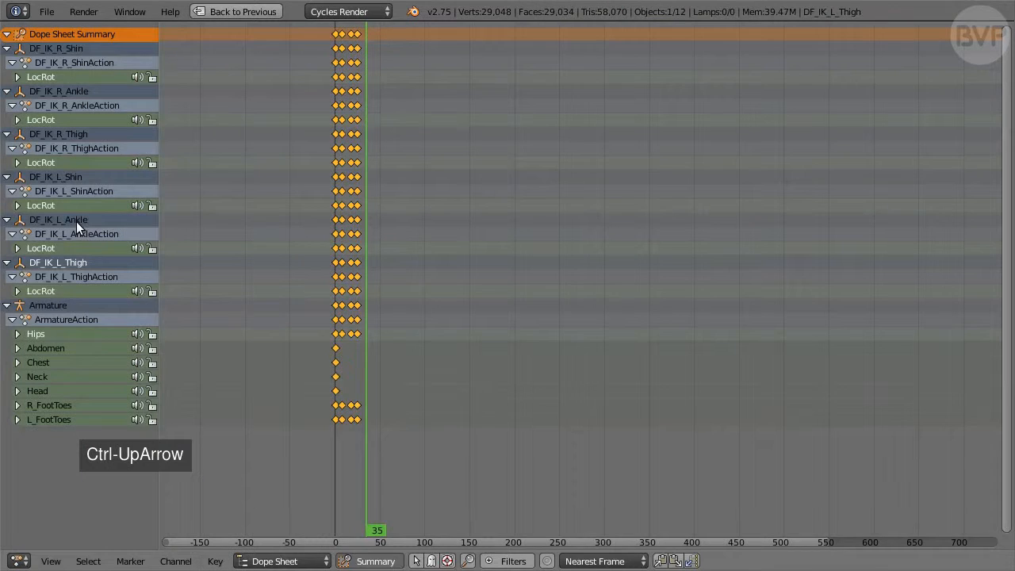
pyautogui.scroll(4, 262, 241)
pyautogui.moveTo(263, 241); pyautogui.dragTo(696, 252, button='middle')
pyautogui.scroll(14, 653, 279)
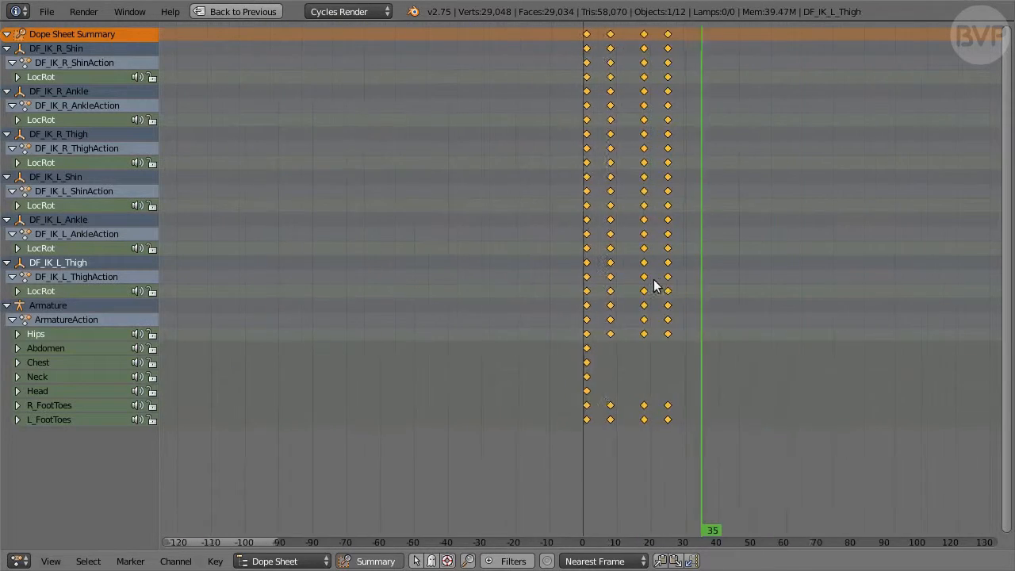
pyautogui.moveTo(653, 279); pyautogui.dragTo(528, 288, button='middle')
pyautogui.scroll(4, 523, 291)
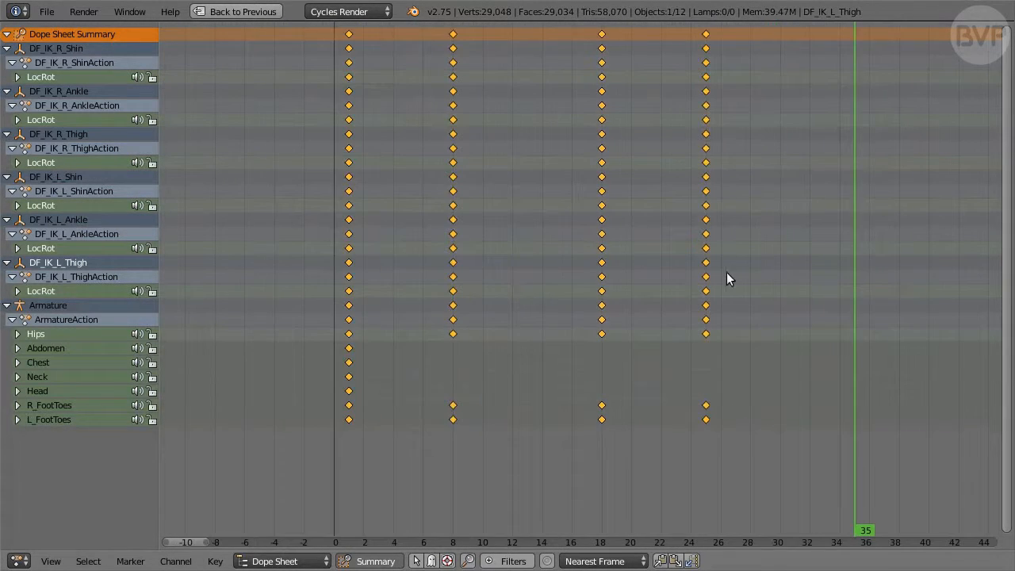
pyautogui.moveTo(728, 279); pyautogui.dragTo(666, 290, button='middle')
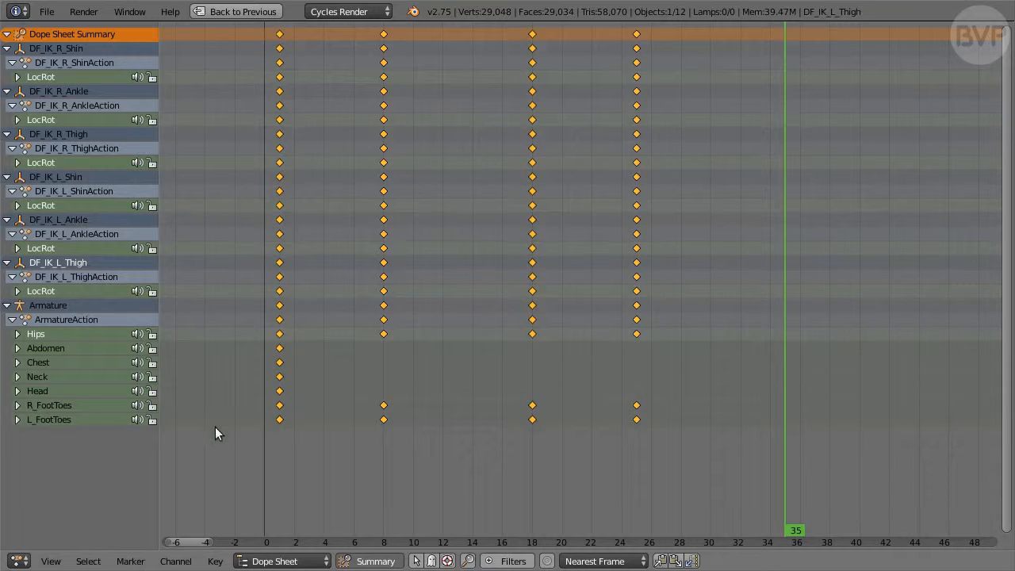
# - Duplicate all the frame 1 keyframes to frame 35 in the Dope Sheet and restore the multi-editor layout
pyautogui.click(283, 561)
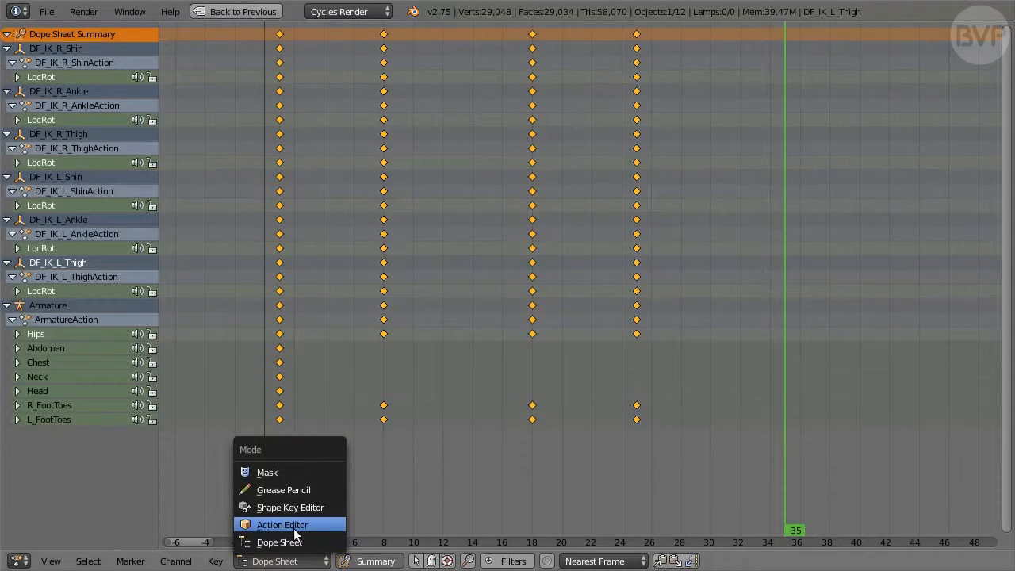
pyautogui.click(369, 533)
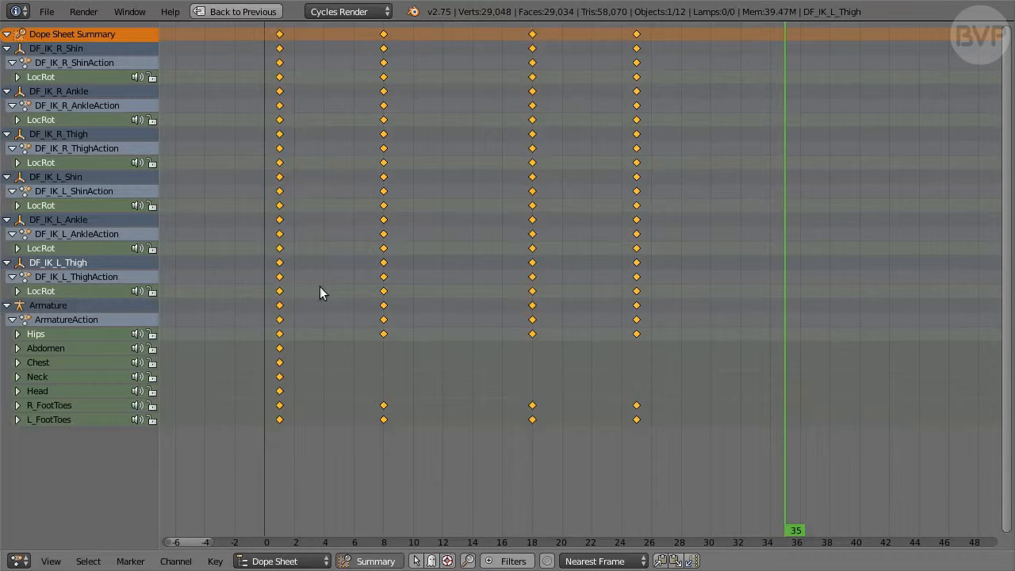
pyautogui.click(279, 34)
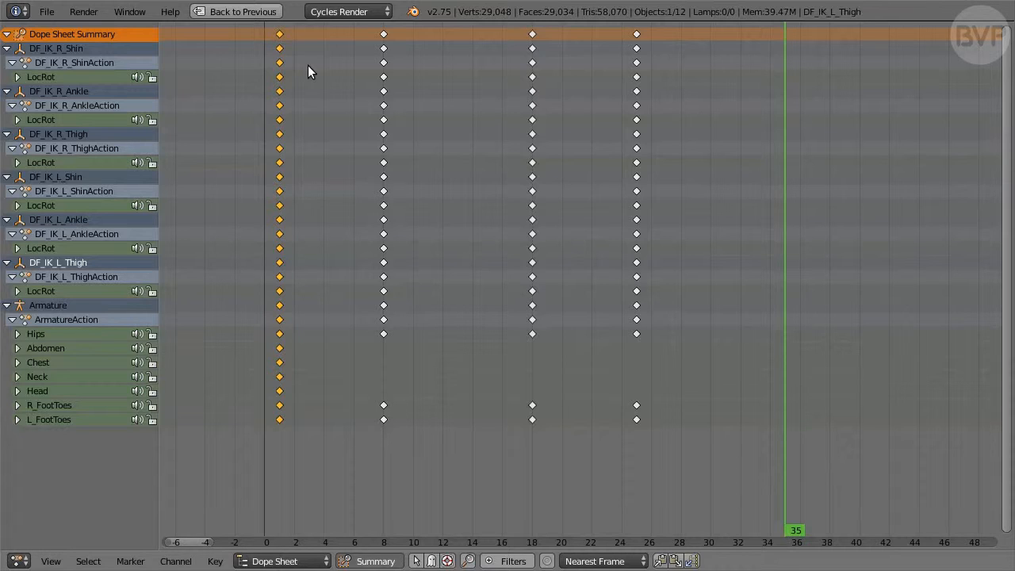
pyautogui.hotkey('shift', 'd')
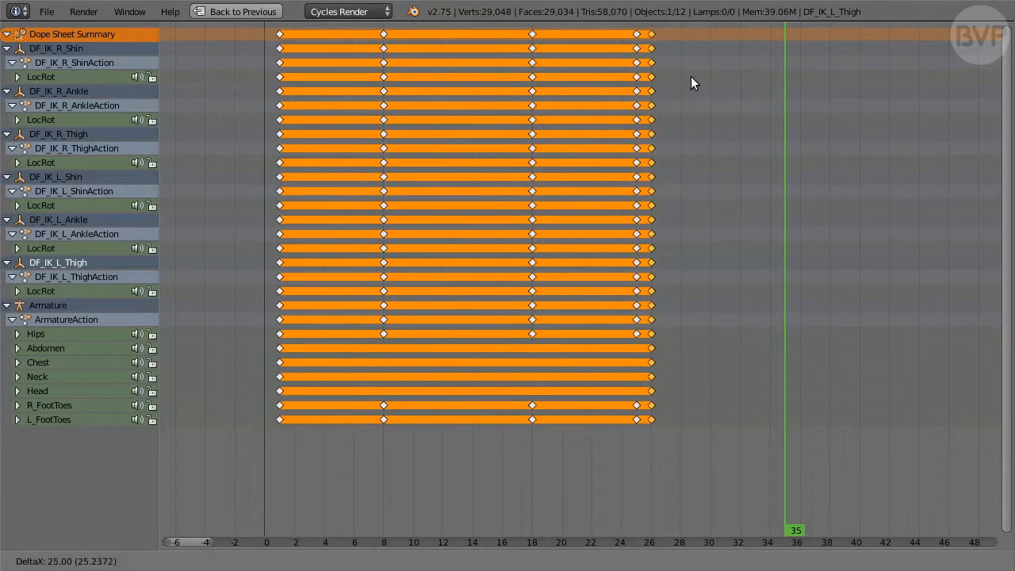
pyautogui.click(810, 80)
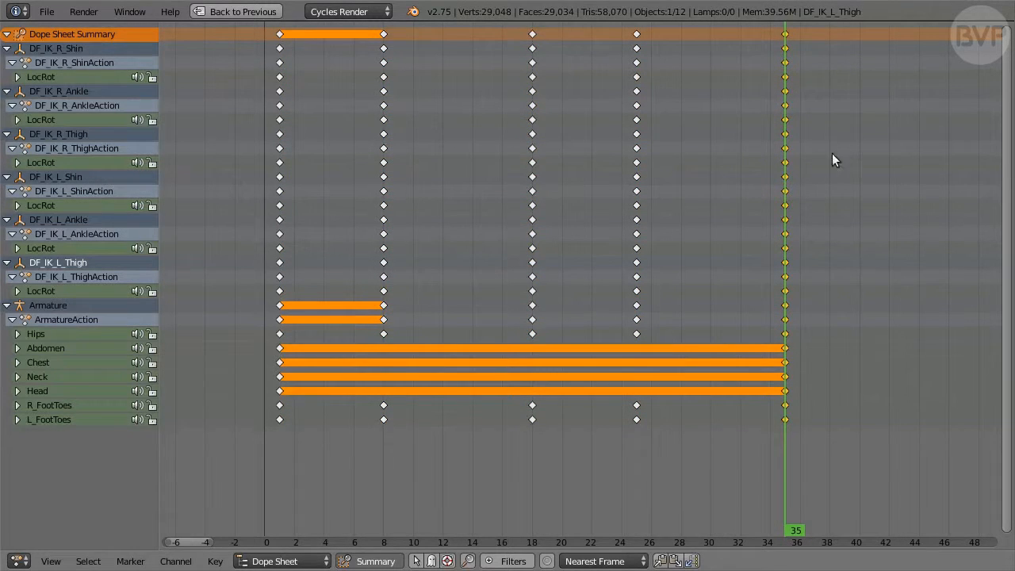
pyautogui.hotkey('ctrl', 'Down')
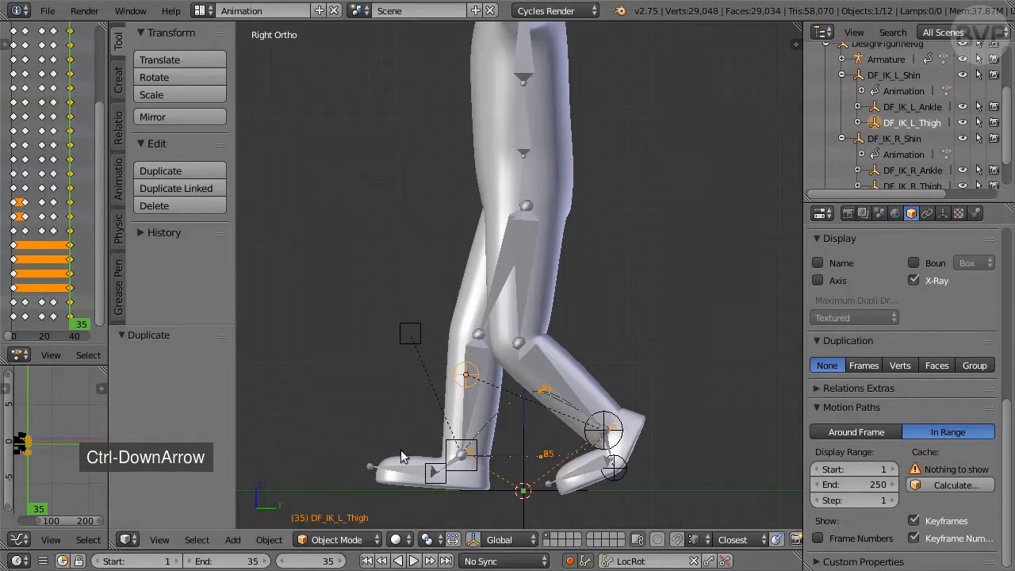
# - Play the walk cycle to review the leg motion, stop it, and view the feet up close at frame 1
pyautogui.click(412, 561)
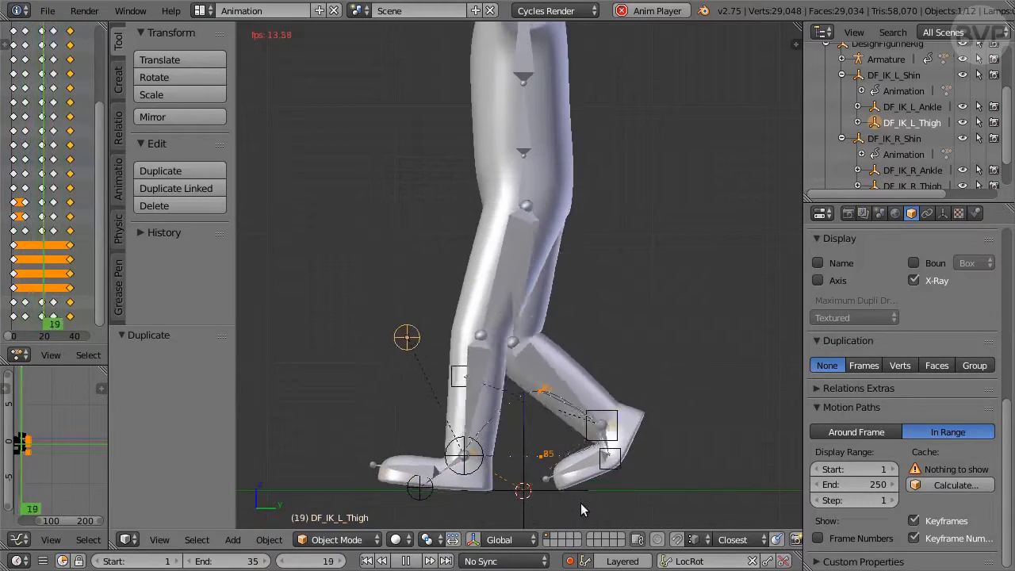
pyautogui.press('Escape')
pyautogui.scroll(4, 690, 394)
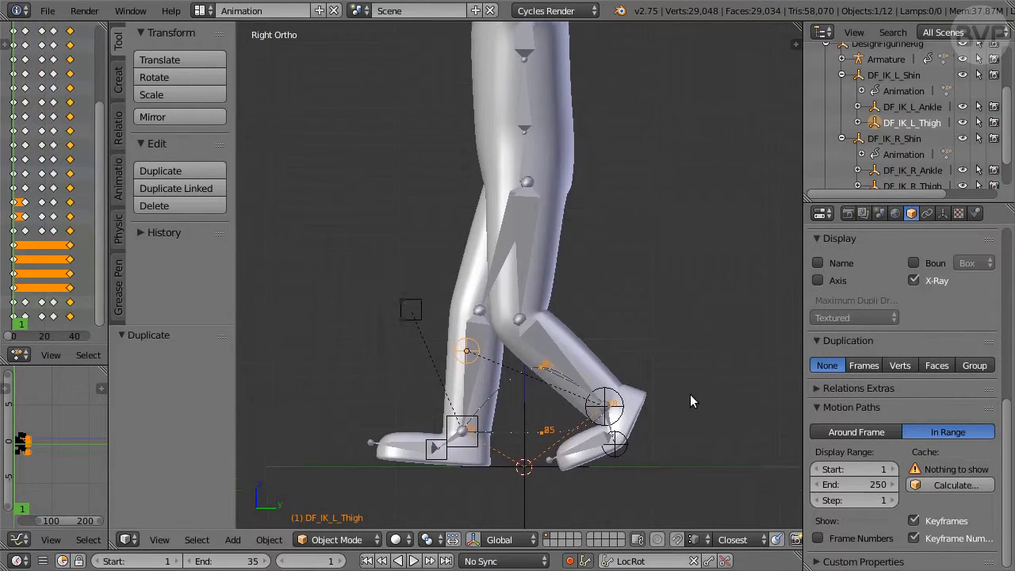
pyautogui.scroll(1, 491, 406)
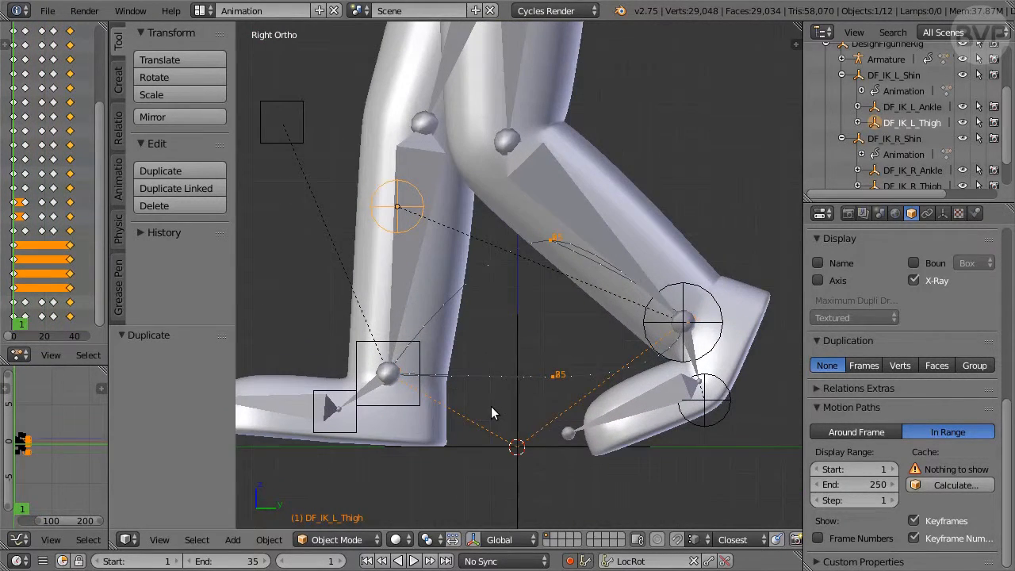
# - Step frame by frame from 1 to 19 to examine how both feet travel relative to the ground
pyautogui.press('Right')
pyautogui.press('Right')
pyautogui.press('Right')
pyautogui.press('Right')
pyautogui.press('Right')
pyautogui.press('Right')
pyautogui.press('Right')
pyautogui.press('Right')
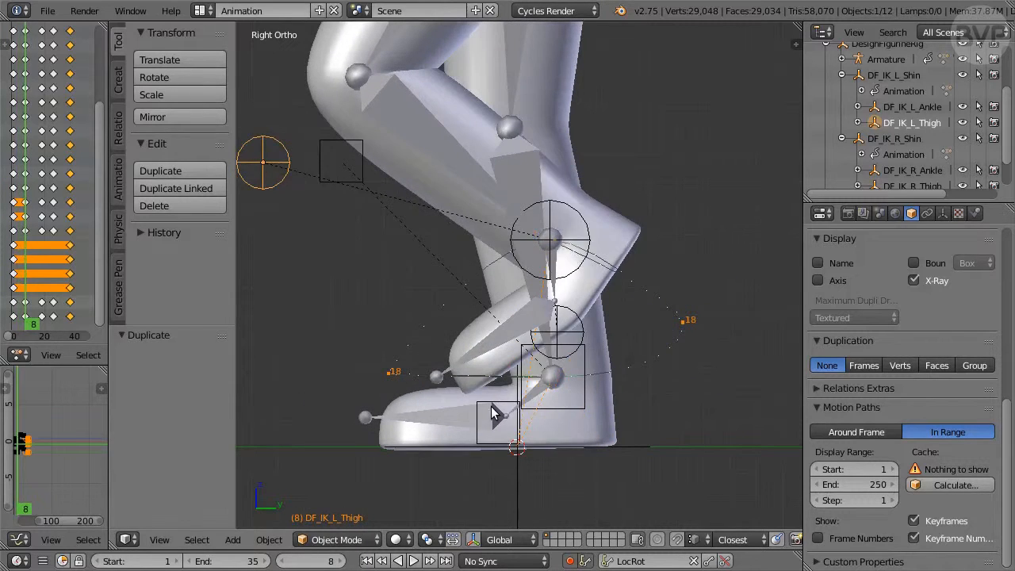
pyautogui.press('Right')
pyautogui.press('Right')
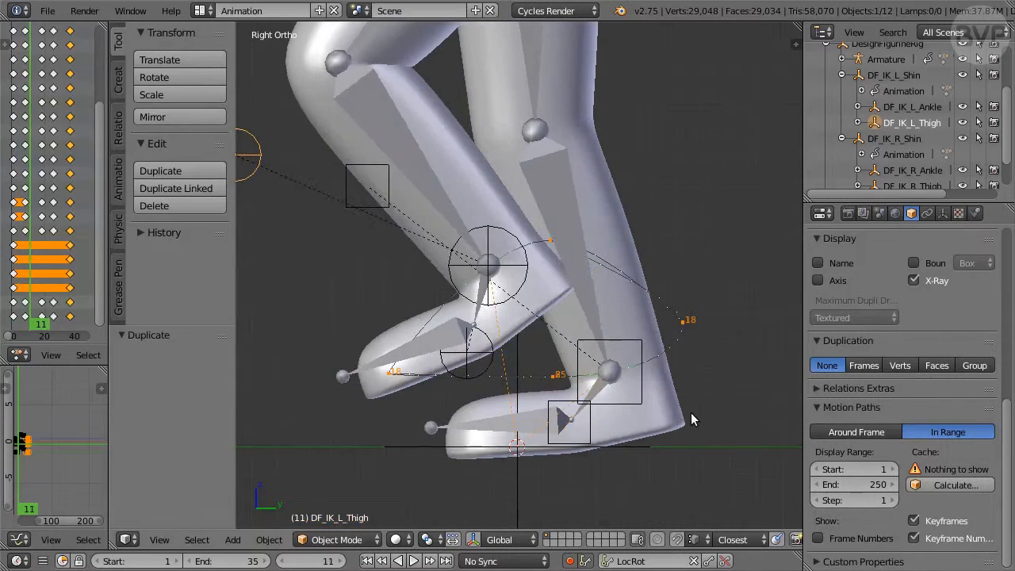
pyautogui.press('Right')
pyautogui.press('Right')
pyautogui.press('Right')
pyautogui.press('Right')
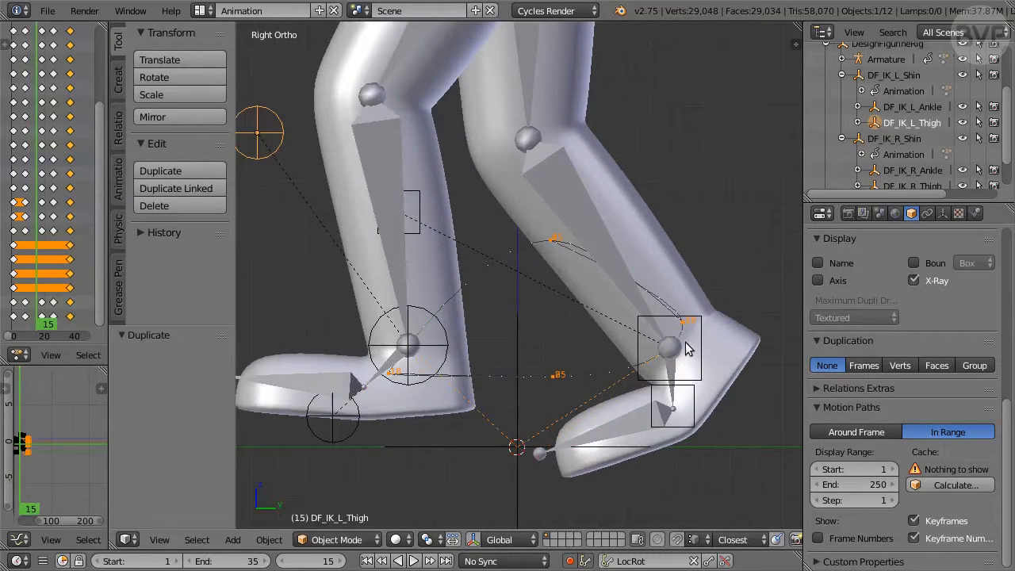
pyautogui.press('Right')
pyautogui.press('Right')
pyautogui.press('Right')
pyautogui.press('Right')
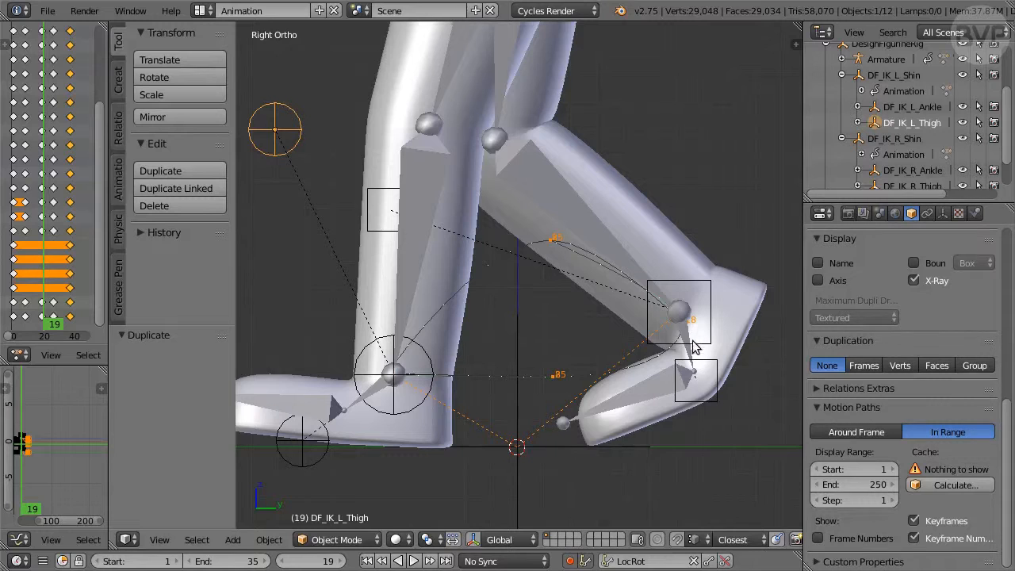
# - Step back from frame 19 and forward again to frame 17 to re-examine the right foot's push-off at ground level
pyautogui.press('Left')
pyautogui.press('Left')
pyautogui.press('Left')
pyautogui.press('Left')
pyautogui.press('Left')
pyautogui.press('Left')
pyautogui.press('Left')
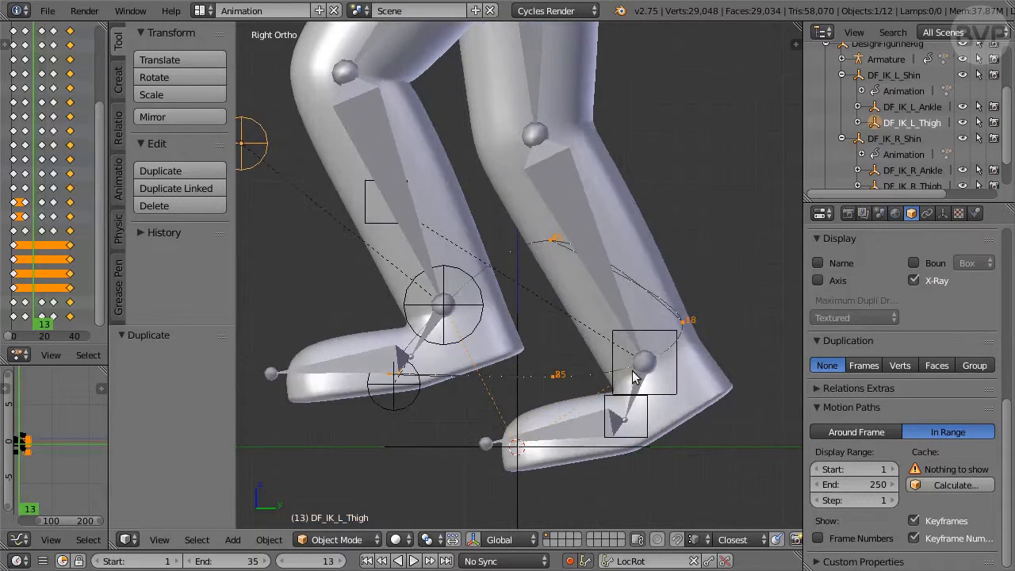
pyautogui.press('Left')
pyautogui.press('Right')
pyautogui.press('Right')
pyautogui.press('Right')
pyautogui.press('Right')
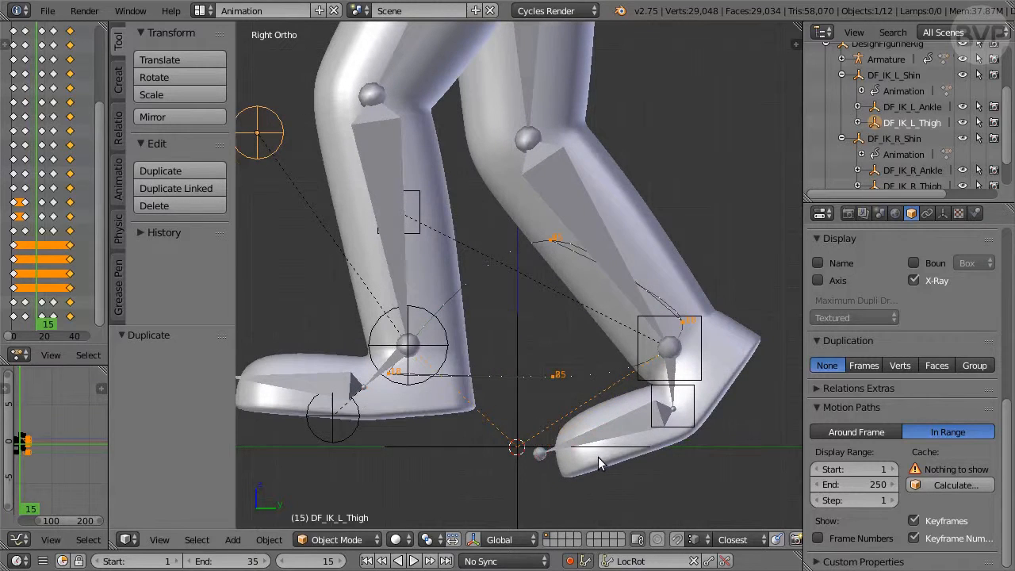
pyautogui.press('Right')
pyautogui.press('Right')
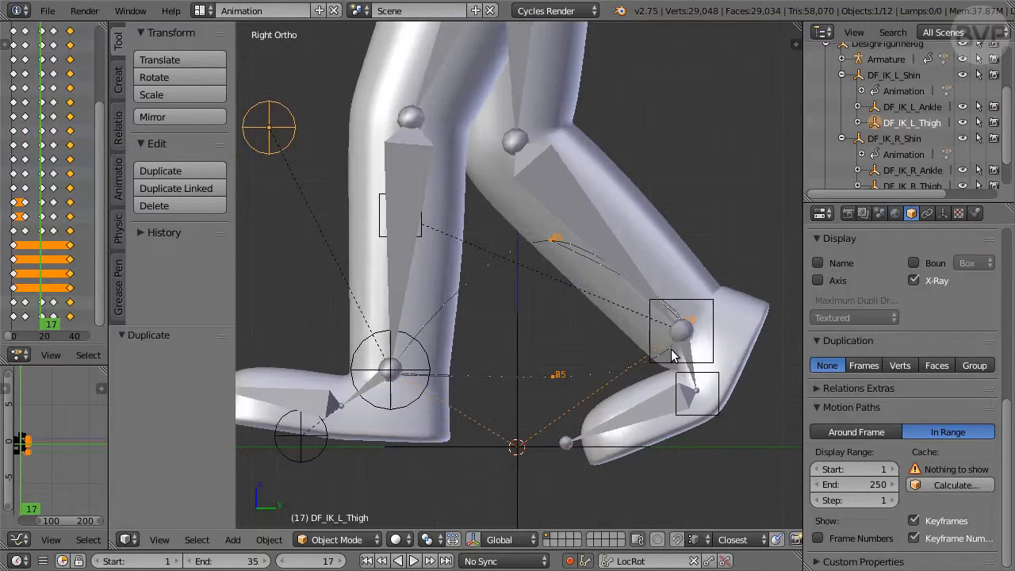
# - Step through the remaining frames up to 35 to examine the left foot's ground contact and the cycle's closing pose
pyautogui.press('Right')
pyautogui.press('Right')
pyautogui.press('Right')
pyautogui.press('Right')
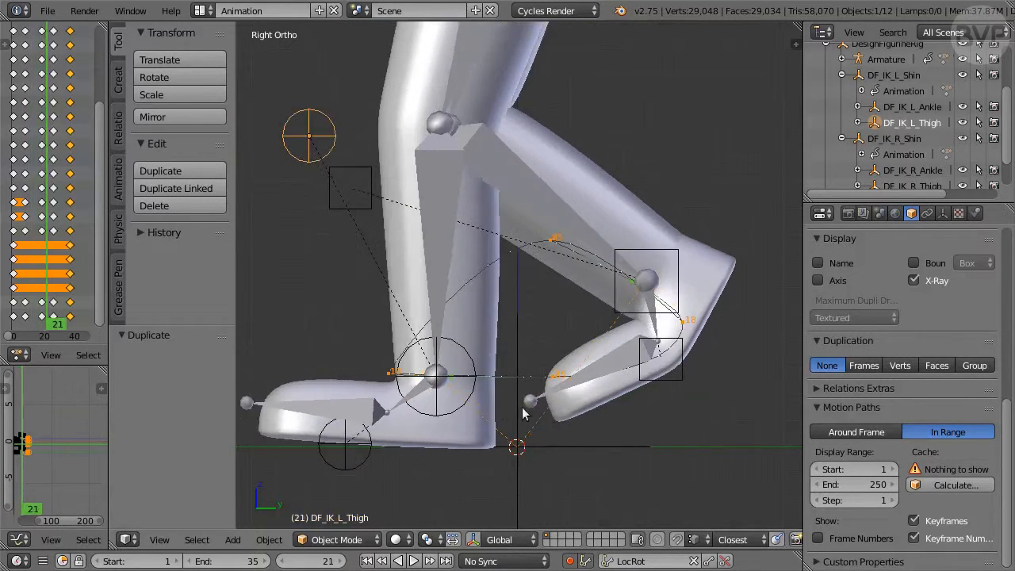
pyautogui.press('Right')
pyautogui.press('Right')
pyautogui.press('Right')
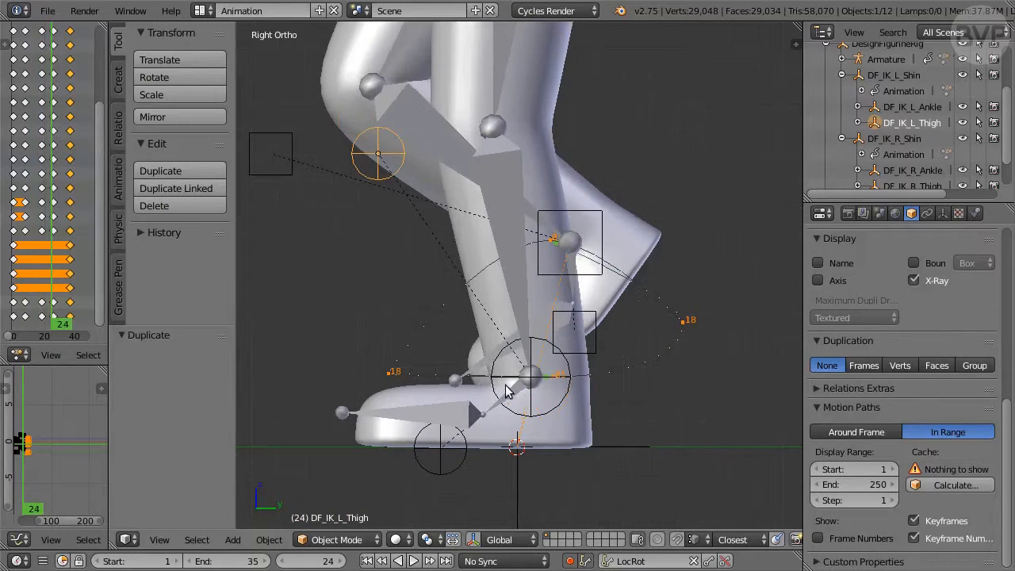
pyautogui.press('Right')
pyautogui.press('Right')
pyautogui.press('Right')
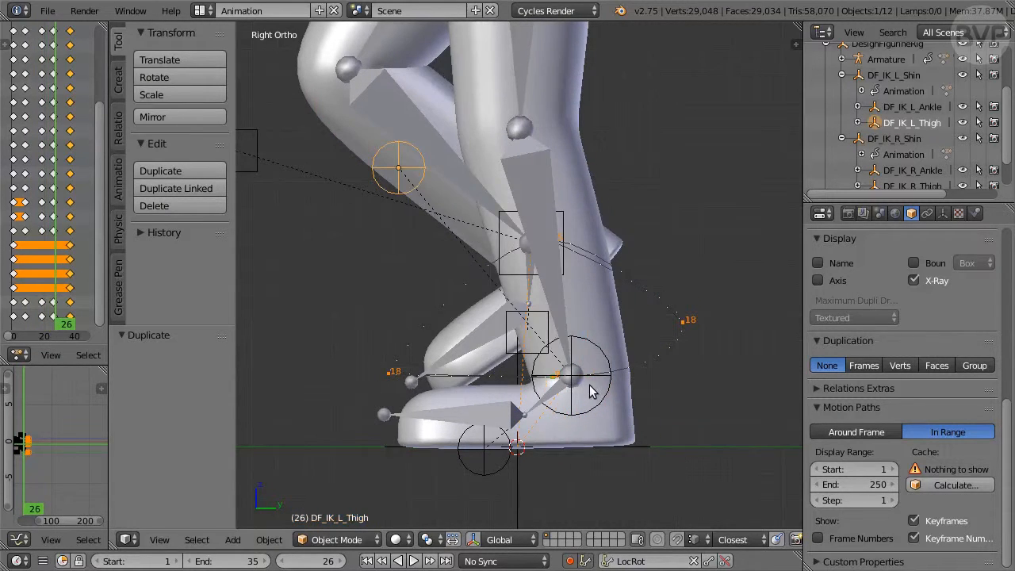
pyautogui.press('Right')
pyautogui.press('Right')
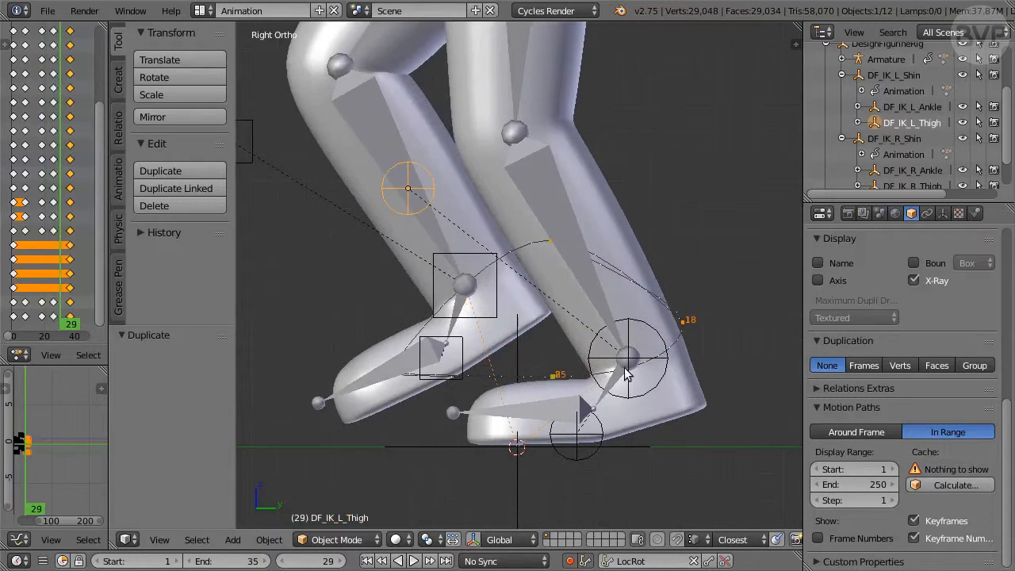
pyautogui.press('Right')
pyautogui.press('Right')
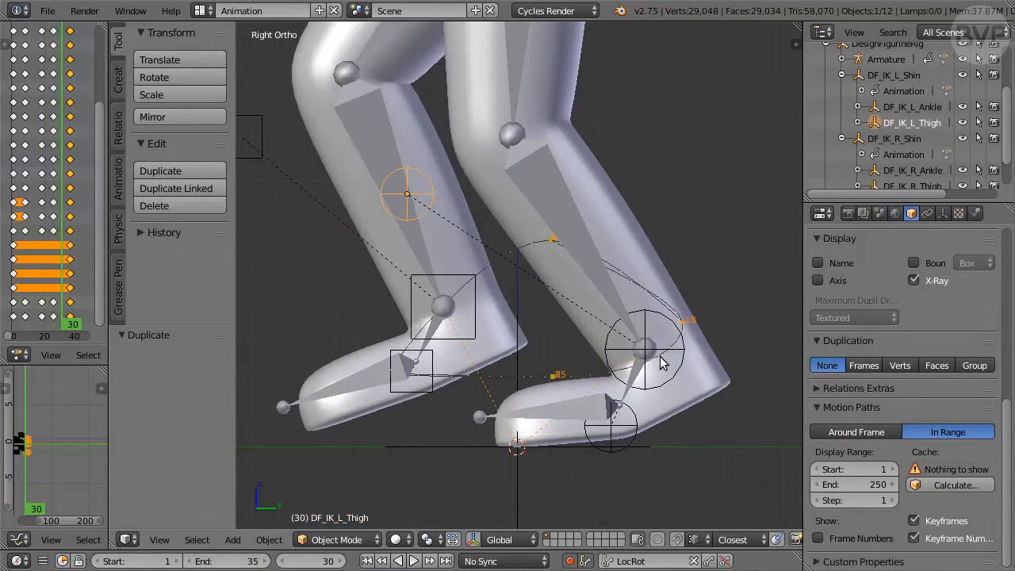
pyautogui.press('Right')
pyautogui.press('Right')
pyautogui.press('Right')
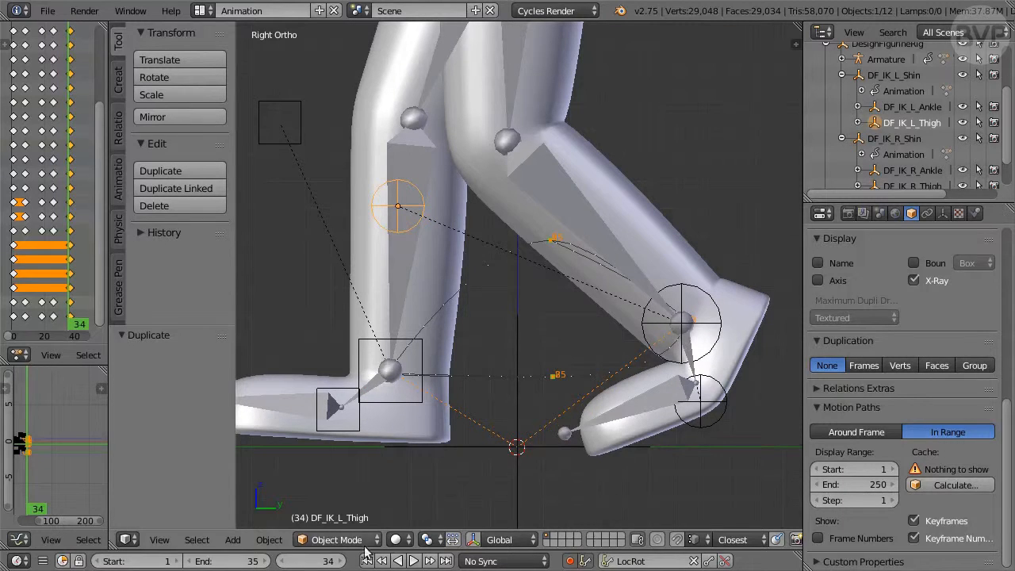
pyautogui.press('Right')
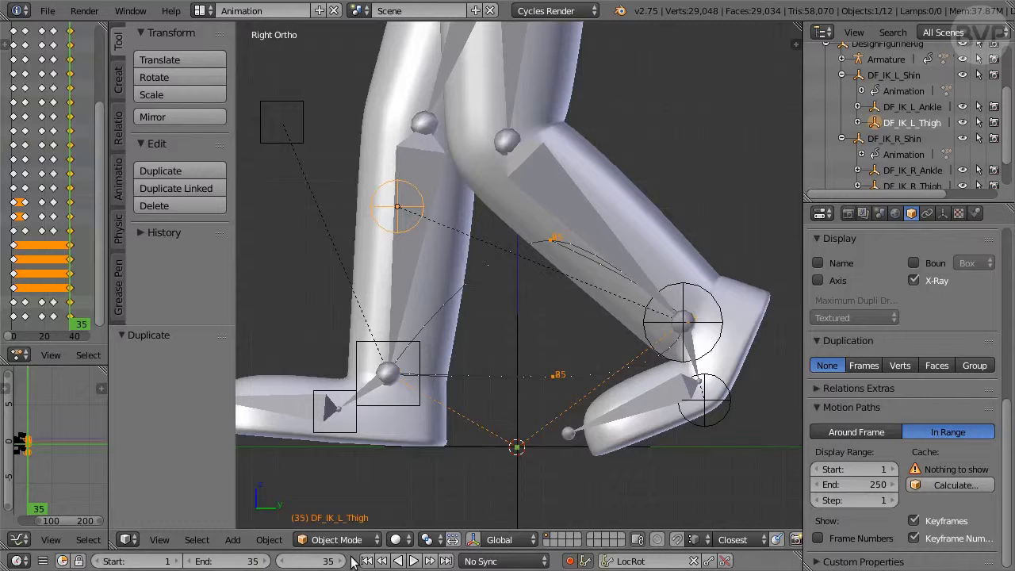
# - Return to frame 1 and turn off automatic keyframe insertion
pyautogui.click(366, 561)
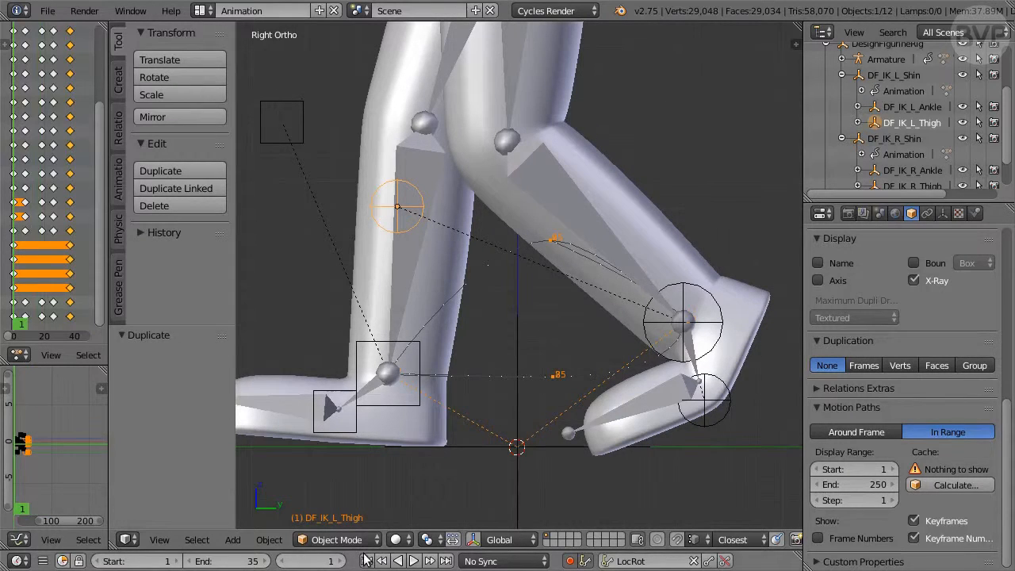
pyautogui.scroll(-3, 642, 497)
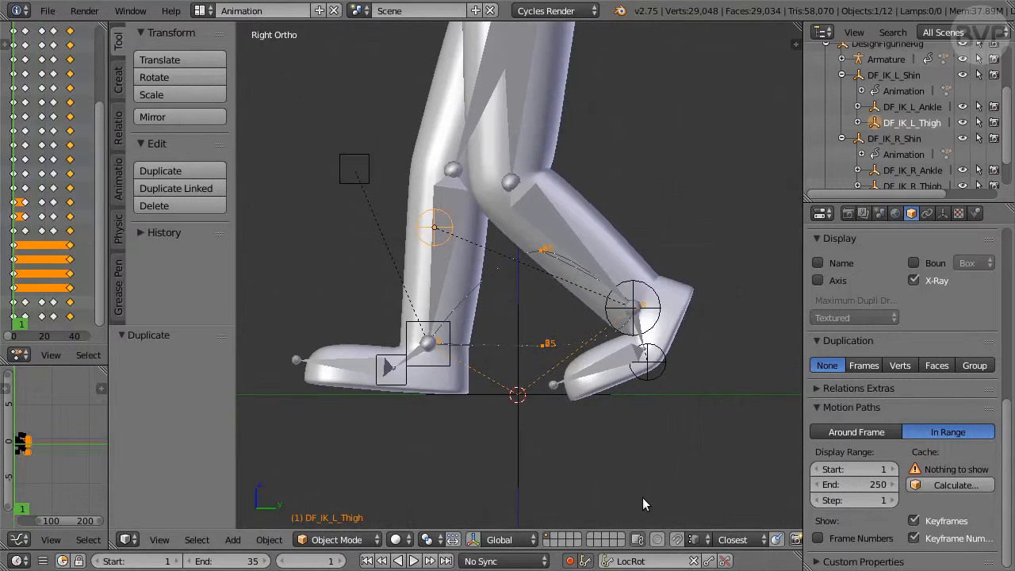
pyautogui.keyDown('shift'); pyautogui.moveTo(643, 415); pyautogui.dragTo(655, 490, button='middle'); pyautogui.keyUp('shift')
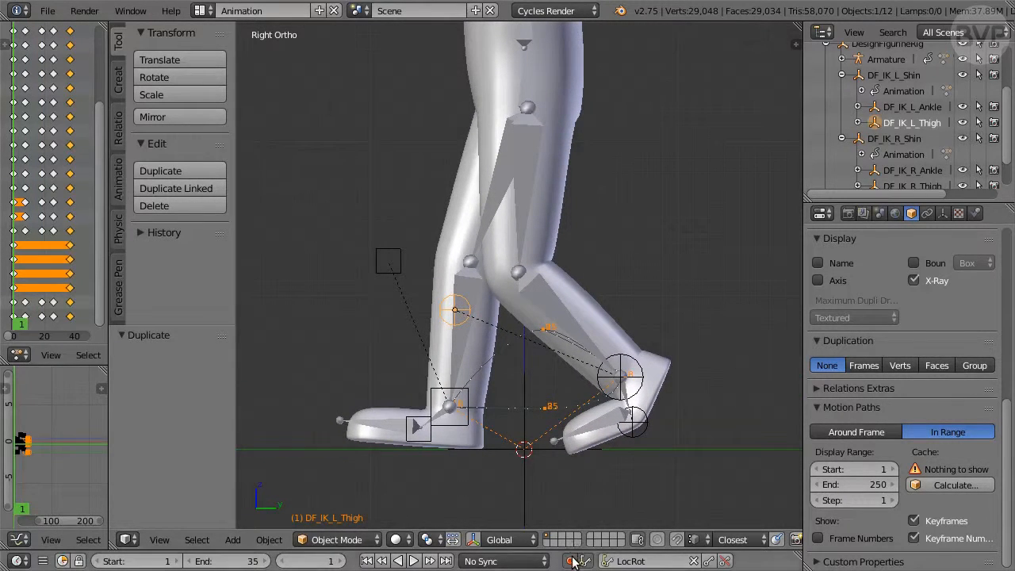
pyautogui.click(573, 561)
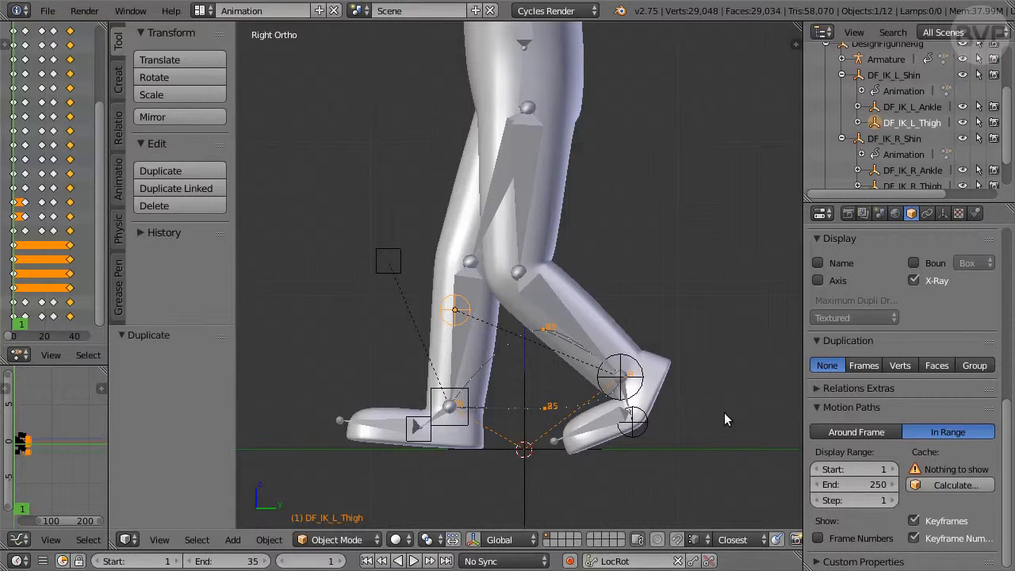
# - From the front view, put the armature in Pose Mode and select all bones in the R_Hand bone's group
pyautogui.press('KP_1')
pyautogui.scroll(-4, 734, 266)
pyautogui.keyDown('shift'); pyautogui.moveTo(679, 252); pyautogui.dragTo(620, 355, button='middle'); pyautogui.keyUp('shift')
pyautogui.scroll(1, 620, 355)
pyautogui.rightClick(347, 170)
pyautogui.hotkey('ctrl', 'Tab')
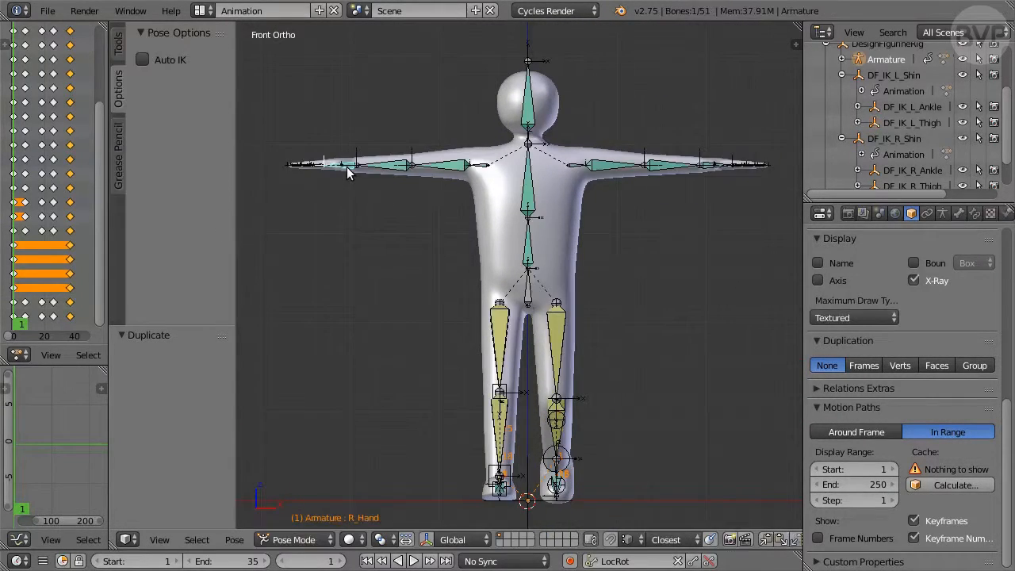
pyautogui.hotkey('shift', 'g')
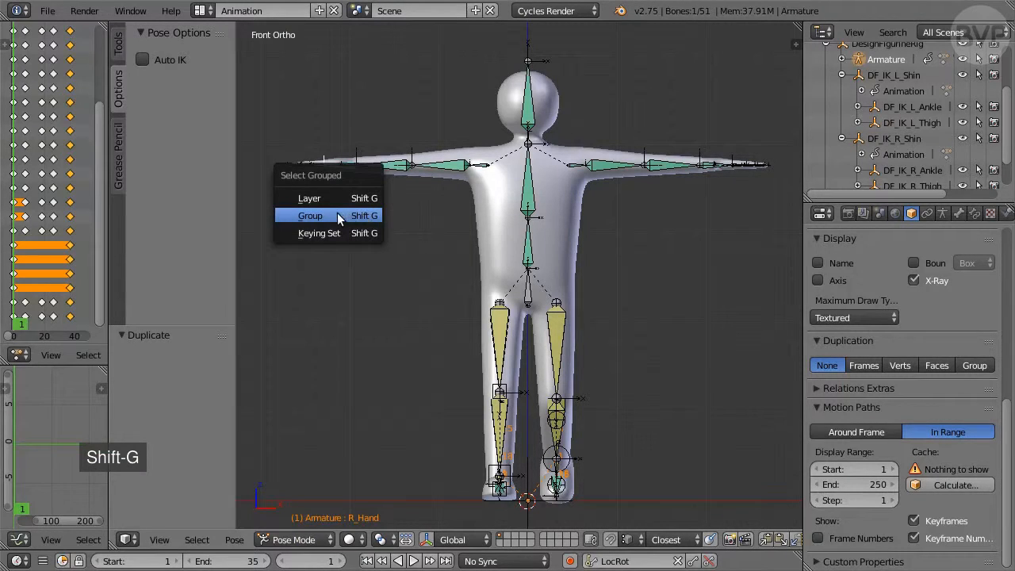
pyautogui.click(337, 215)
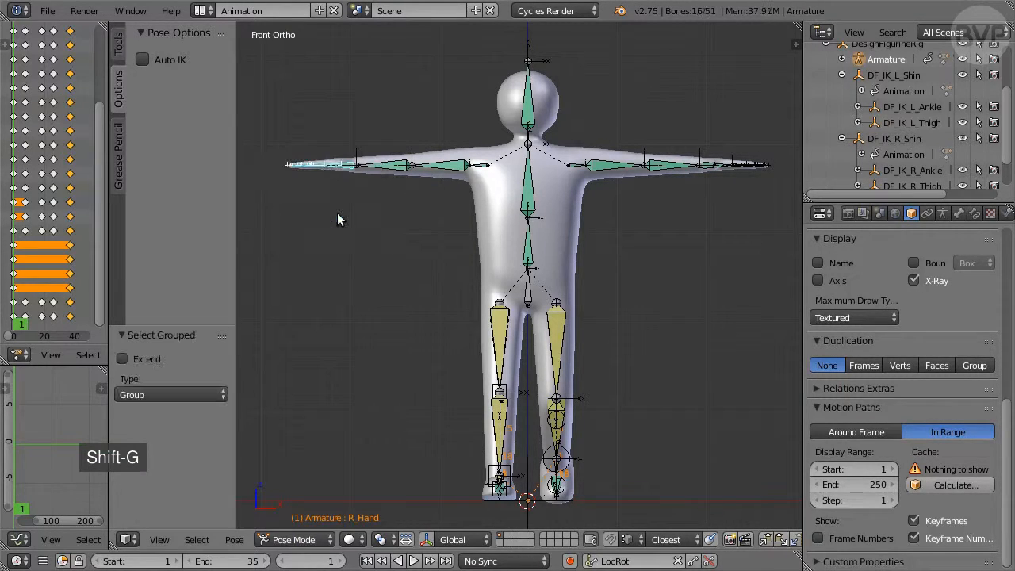
# - Expand the armature's Pose Library, lengthen its pose list, and browse the stored hand poses
pyautogui.click(943, 214)
pyautogui.scroll(-8, 935, 276)
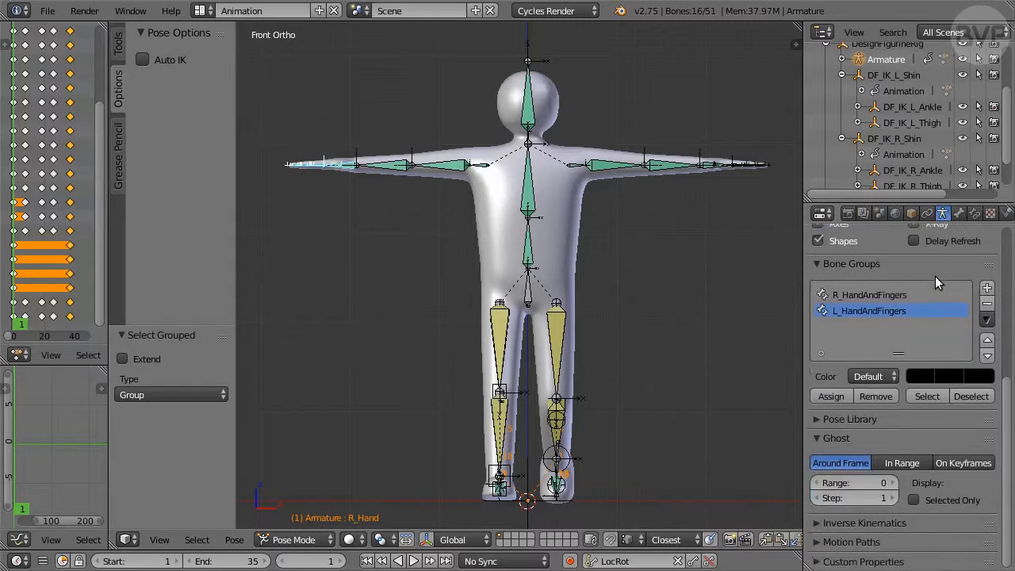
pyautogui.click(873, 419)
pyautogui.scroll(-2, 872, 420)
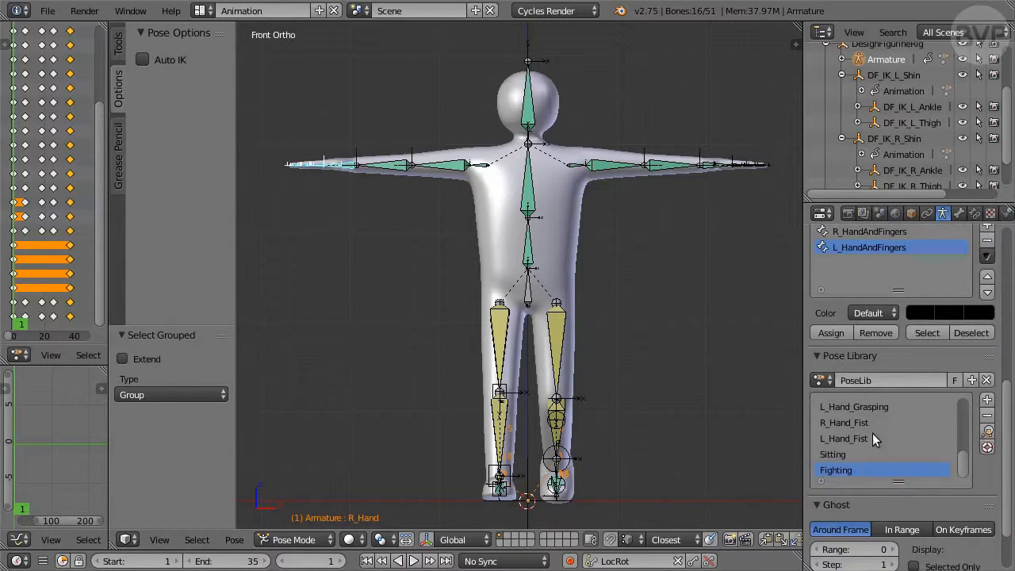
pyautogui.moveTo(905, 477); pyautogui.dragTo(906, 557)
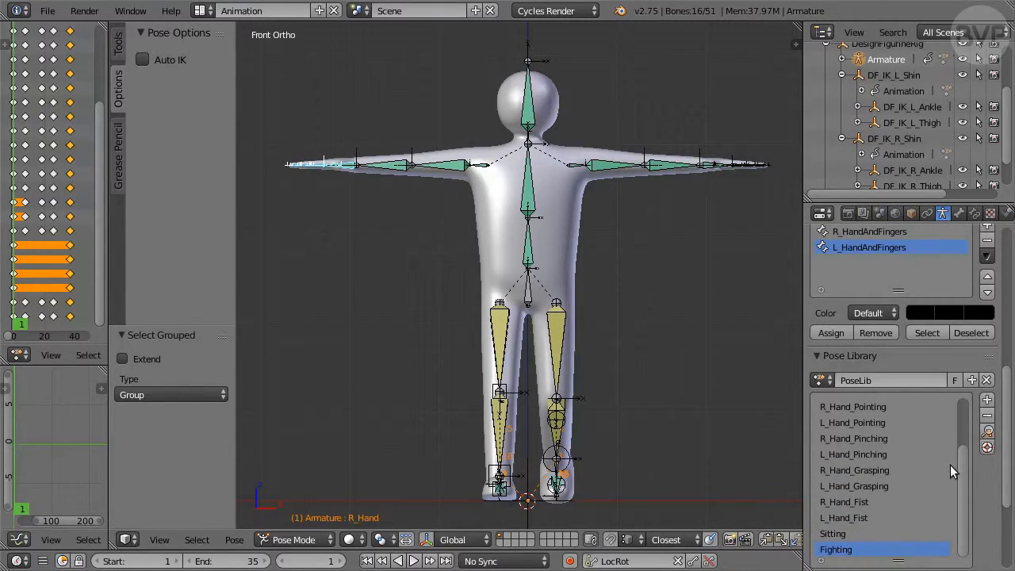
pyautogui.scroll(-3, 996, 474)
pyautogui.scroll(4, 932, 430)
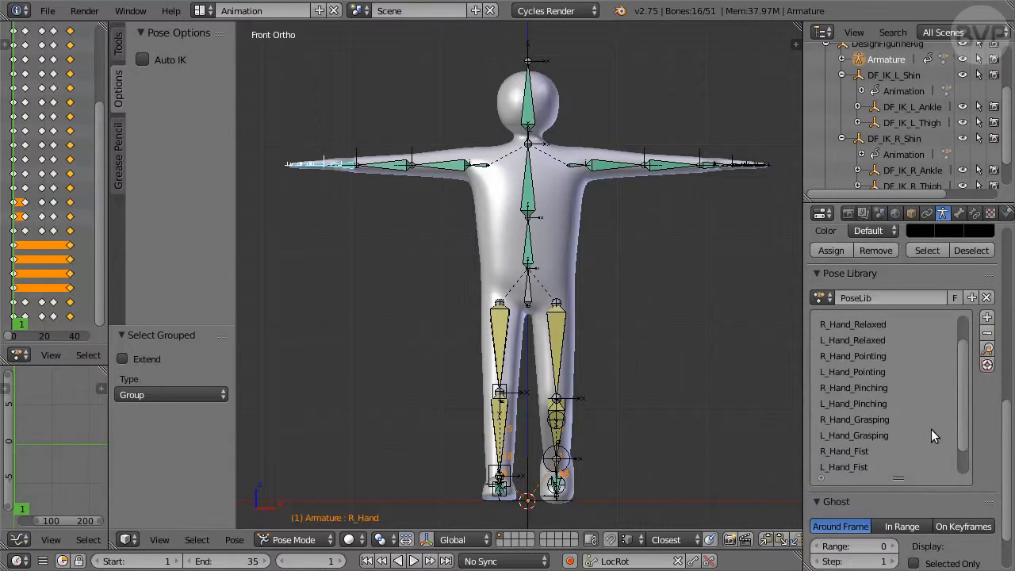
# - Apply the library pose R_Hand_Relaxed to the right hand and L_Hand_Relaxed to the bones of the L_HandAndFingers group
pyautogui.click(870, 358)
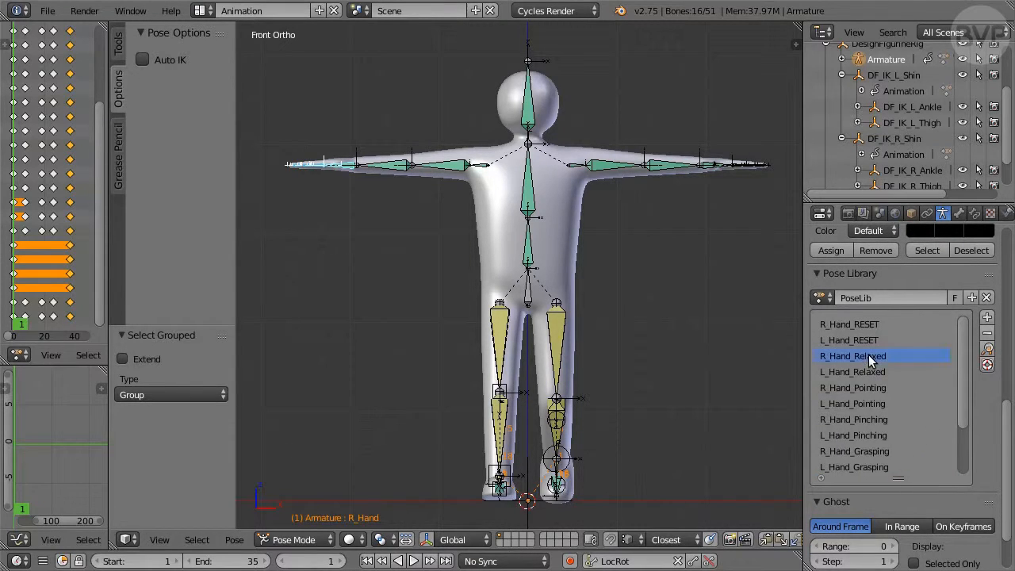
pyautogui.click(987, 351)
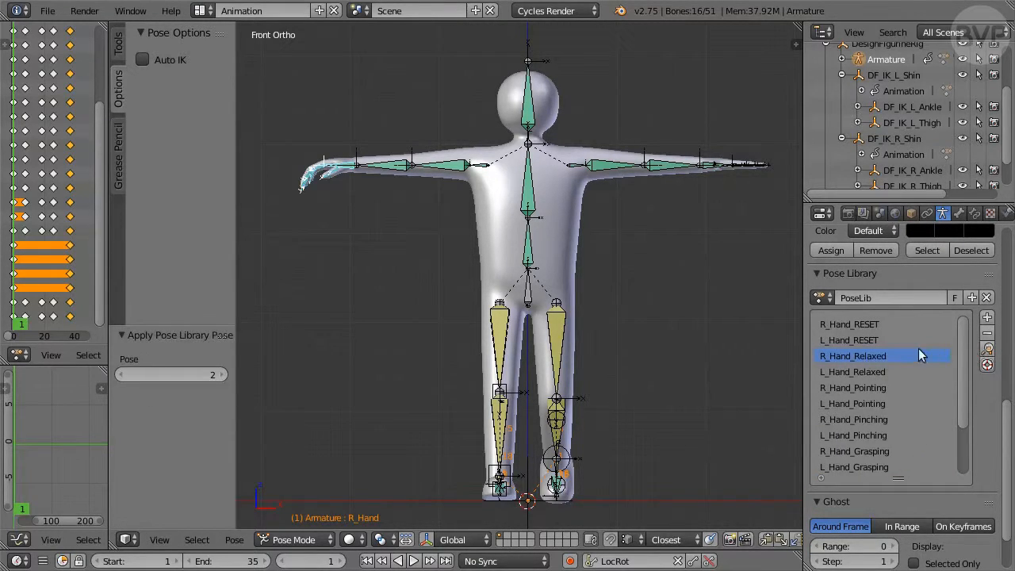
pyautogui.press('a')
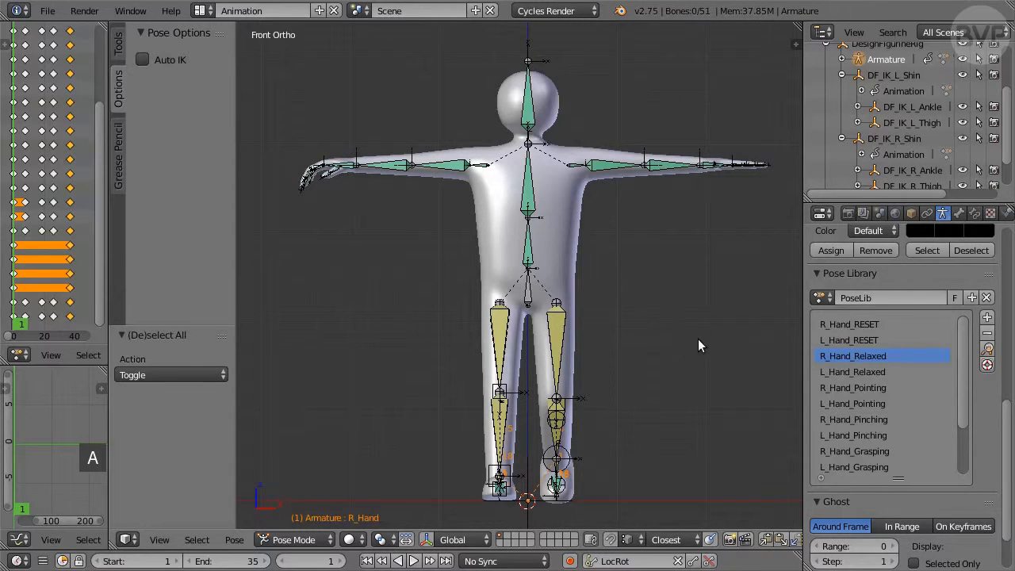
pyautogui.scroll(4, 920, 284)
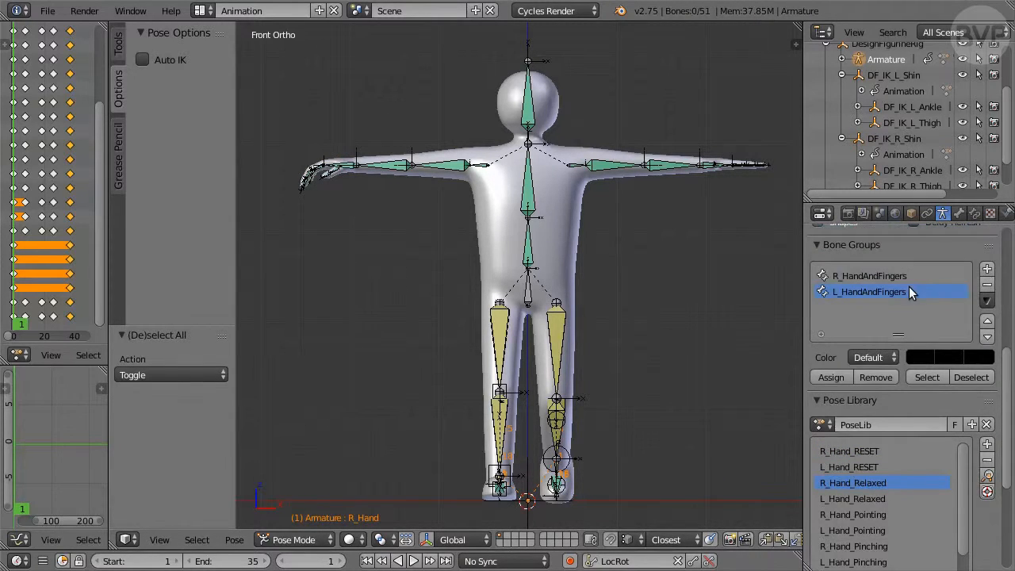
pyautogui.click(941, 376)
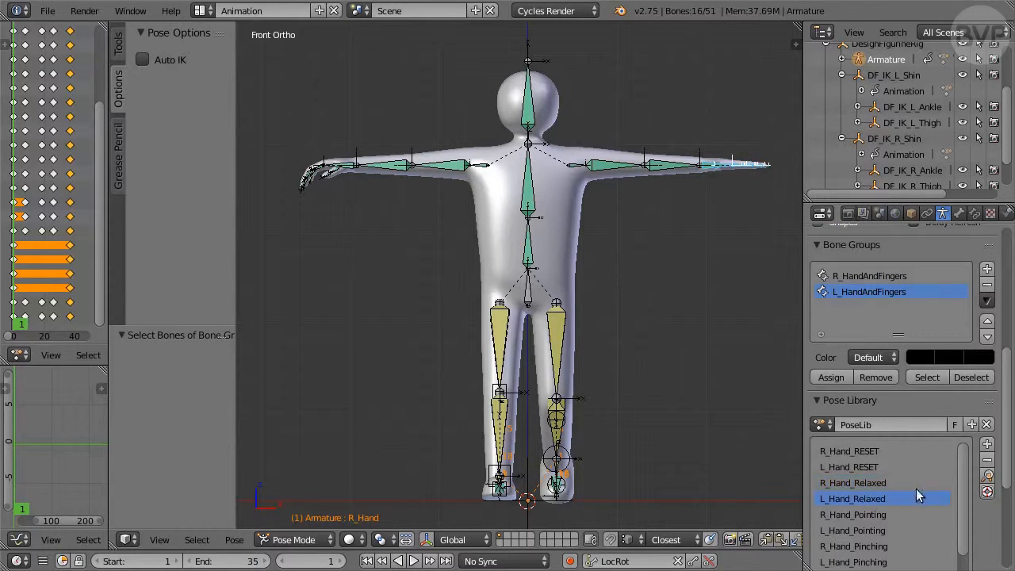
pyautogui.click(987, 476)
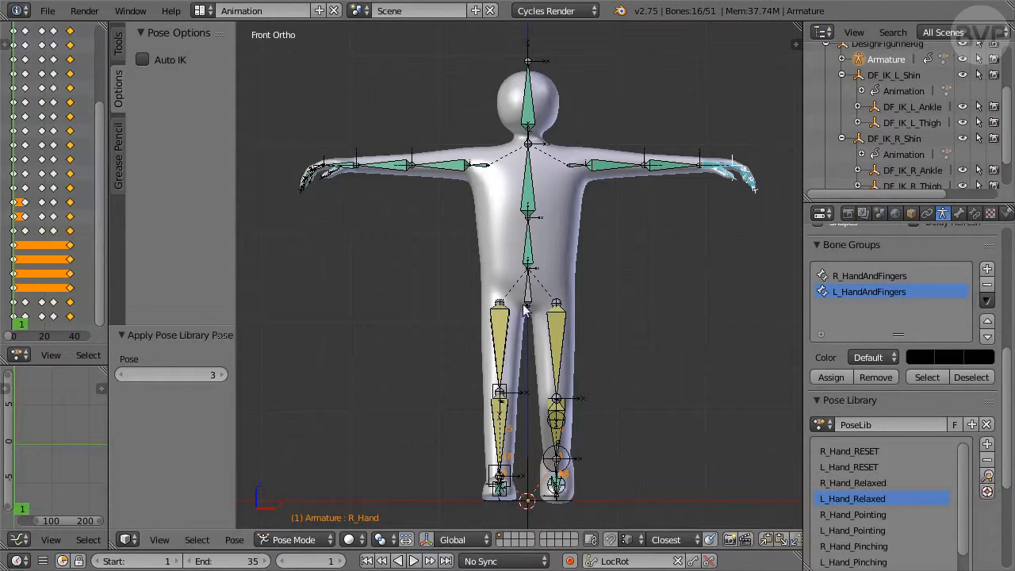
# - Select the right hand bone and enable both Auto IK and automatic keyframing
pyautogui.rightClick(345, 166)
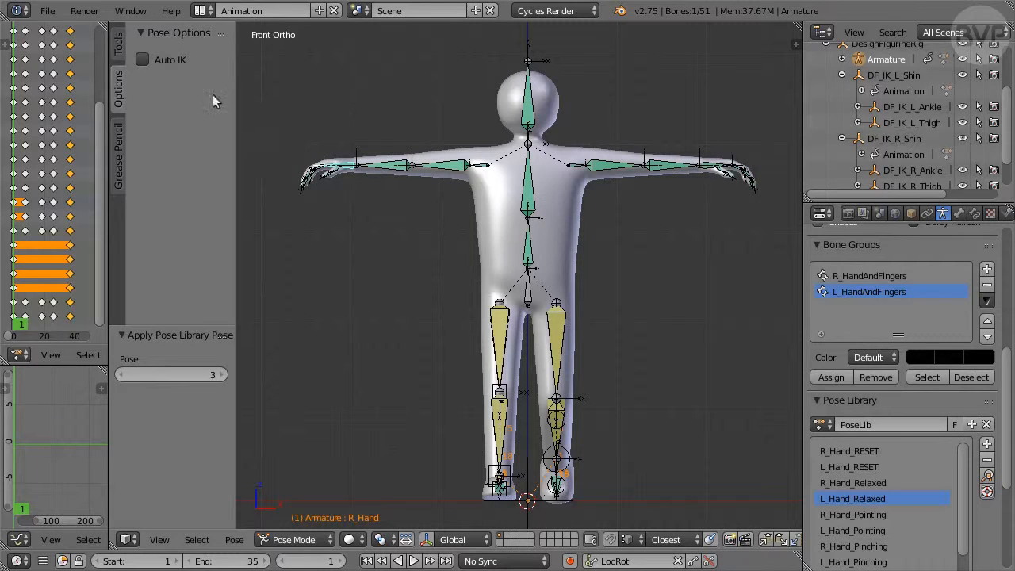
pyautogui.click(177, 60)
pyautogui.click(570, 561)
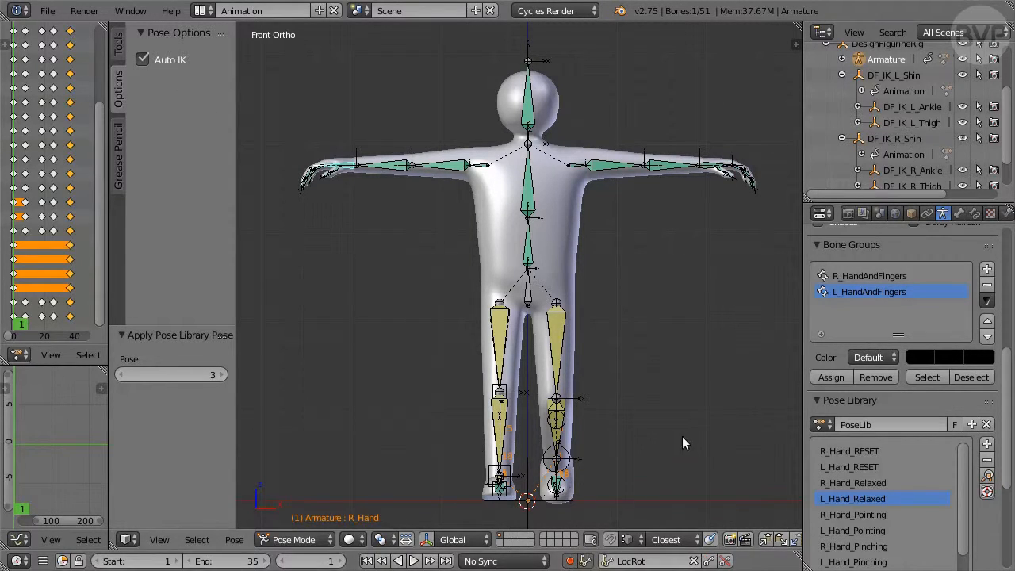
# - Lower the right arm beside the body by moving the hand bone, shifting it about 0.14 forward and 0.10 up in the side view
pyautogui.press('g')
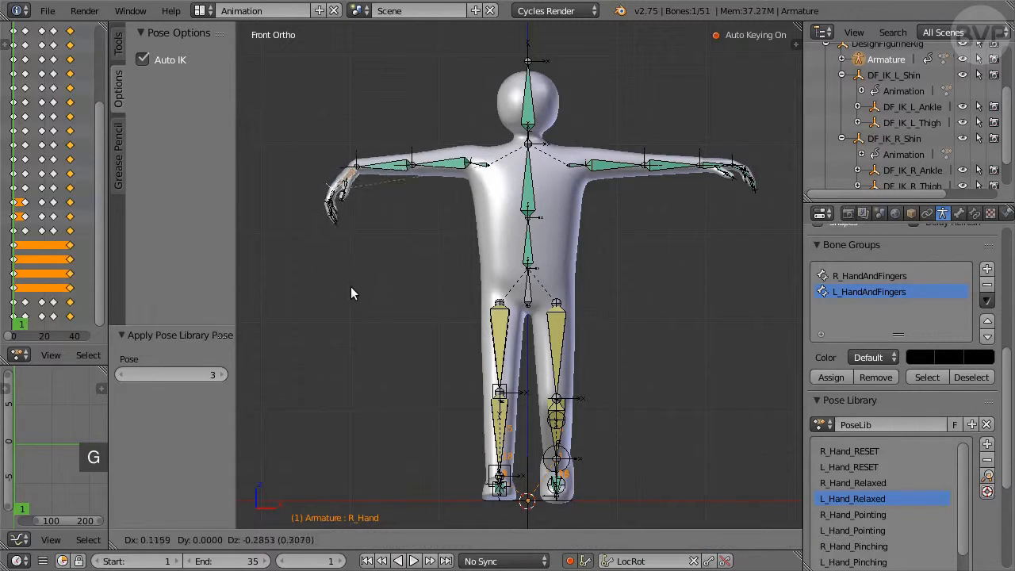
pyautogui.click(466, 390)
pyautogui.press('ctrl+KP_3')
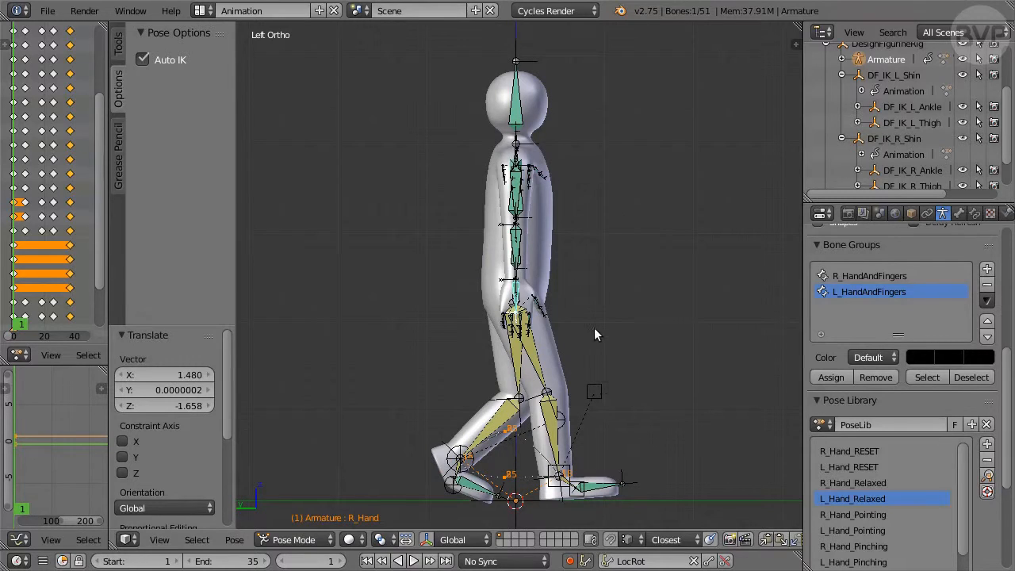
pyautogui.press('g')
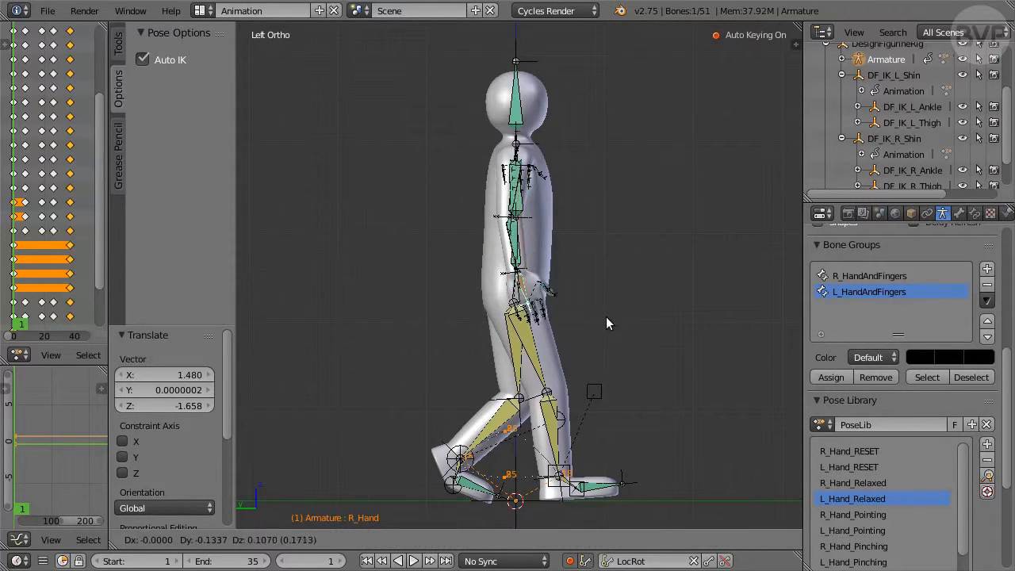
pyautogui.click(606, 316)
# - Move the right upper arm about 0.09 down in the front view and swing it backward about 11.5° in the side view
pyautogui.press('KP_1')
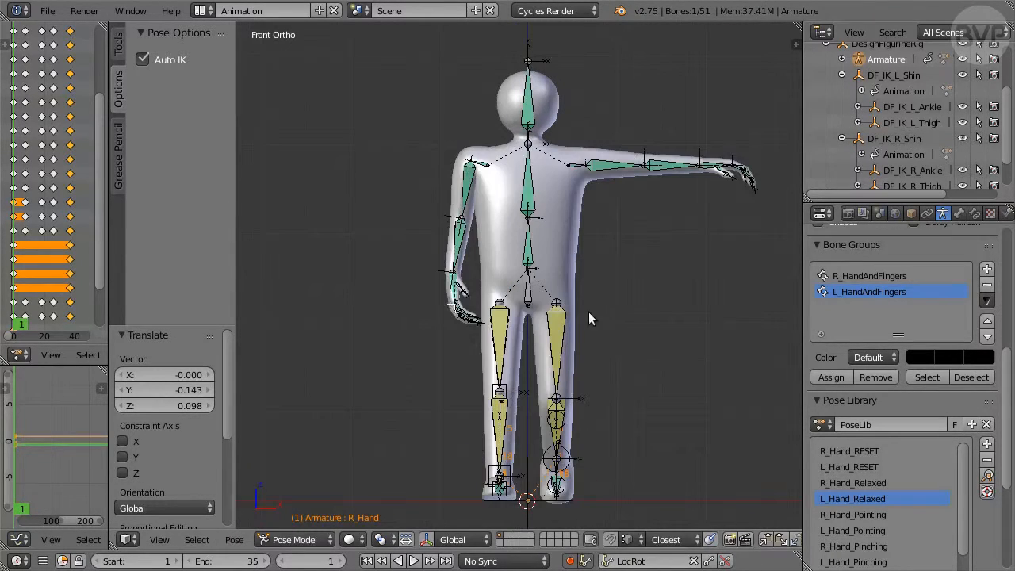
pyautogui.rightClick(472, 194)
pyautogui.press('g')
pyautogui.click(476, 200)
pyautogui.press('KP_3')
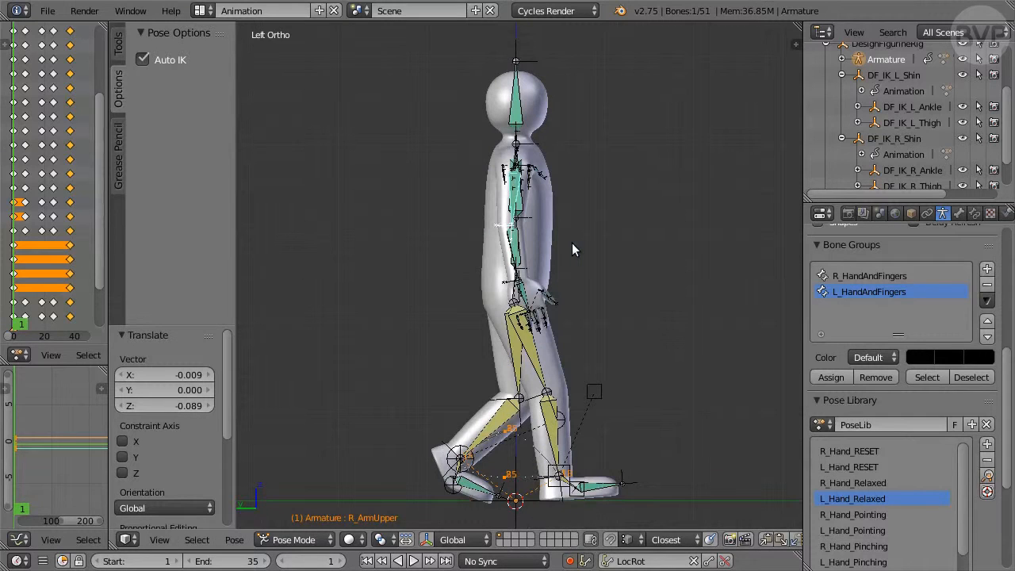
pyautogui.press('r')
pyautogui.click(599, 300)
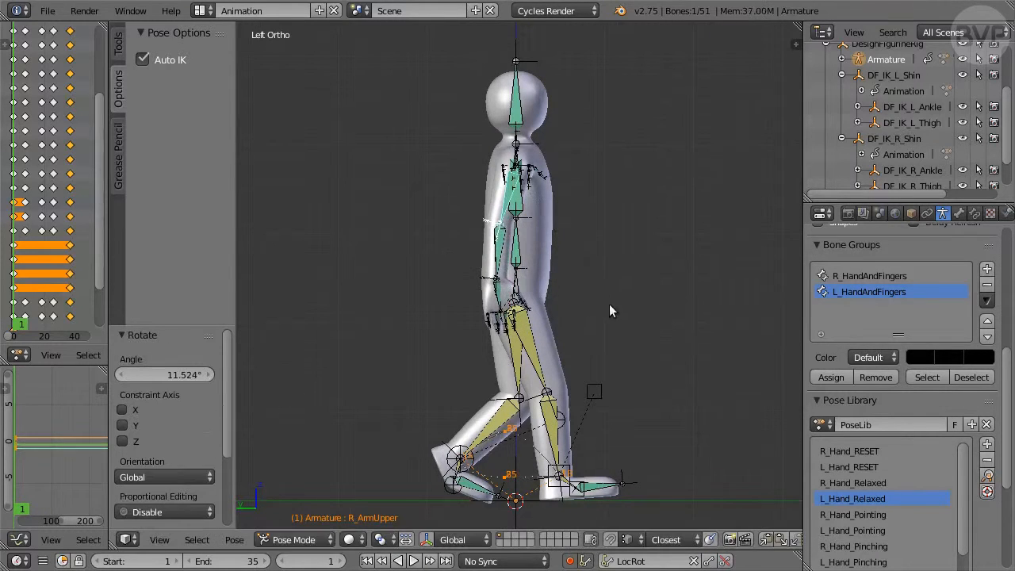
# - Rotate the right hand outward about 18° in the front view
pyautogui.press('KP_1')
pyautogui.rightClick(458, 300)
pyautogui.press('r')
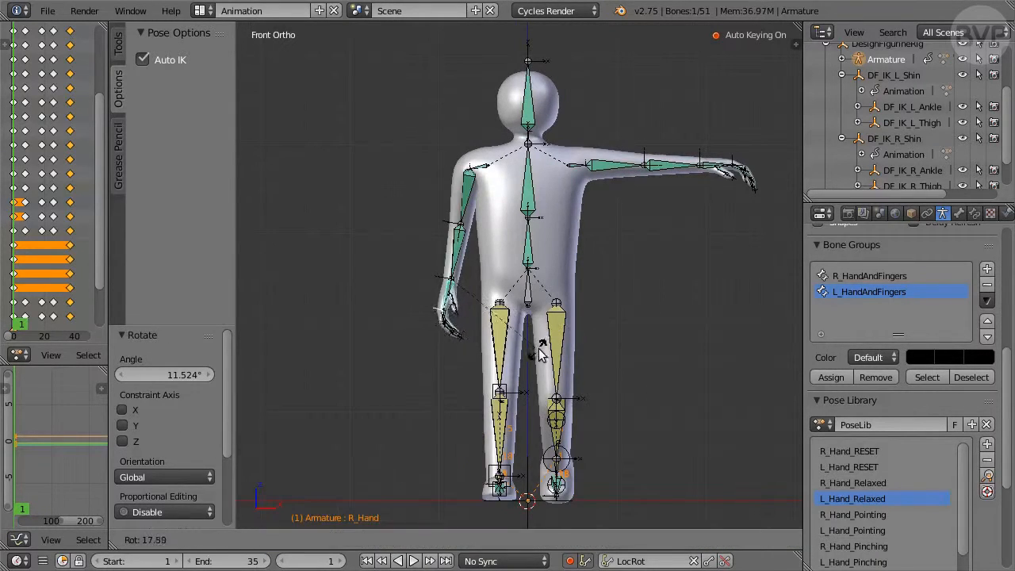
pyautogui.click(535, 347)
# - Rotate the right upper arm about -3.2° in the front view and about 2.9° in the side view
pyautogui.rightClick(466, 204)
pyautogui.press('r')
pyautogui.click(383, 300)
pyautogui.press('KP_3')
pyautogui.press('r')
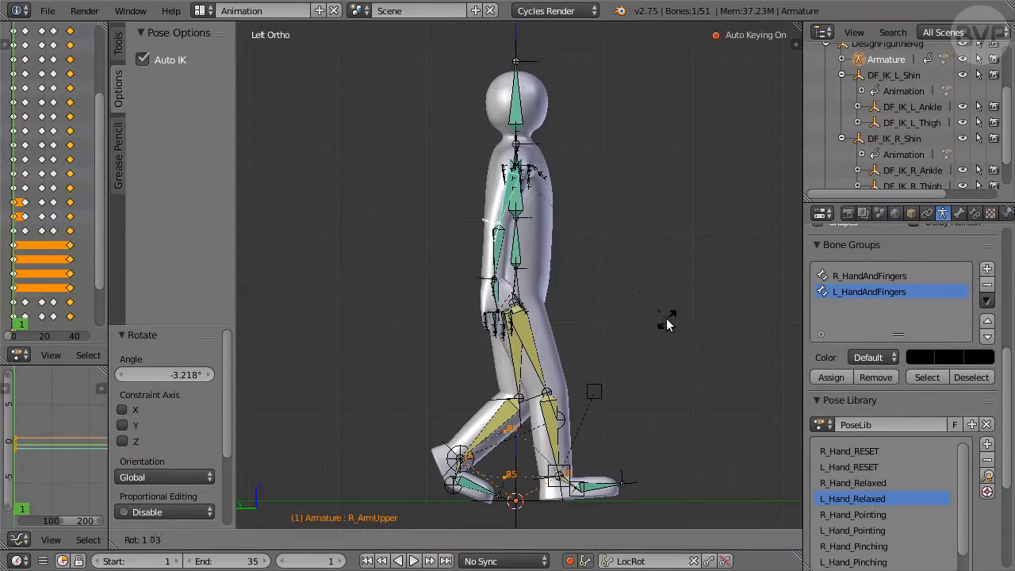
pyautogui.click(657, 318)
# - Move the left hand bone in the front view so the left arm hangs down beside the body
pyautogui.press('KP_1')
pyautogui.rightClick(725, 184)
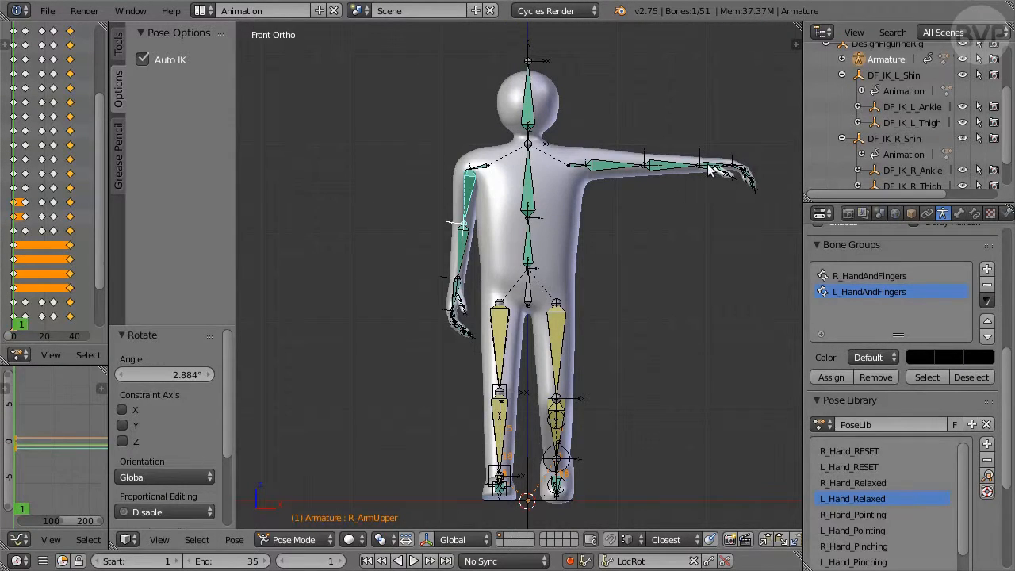
pyautogui.press('g')
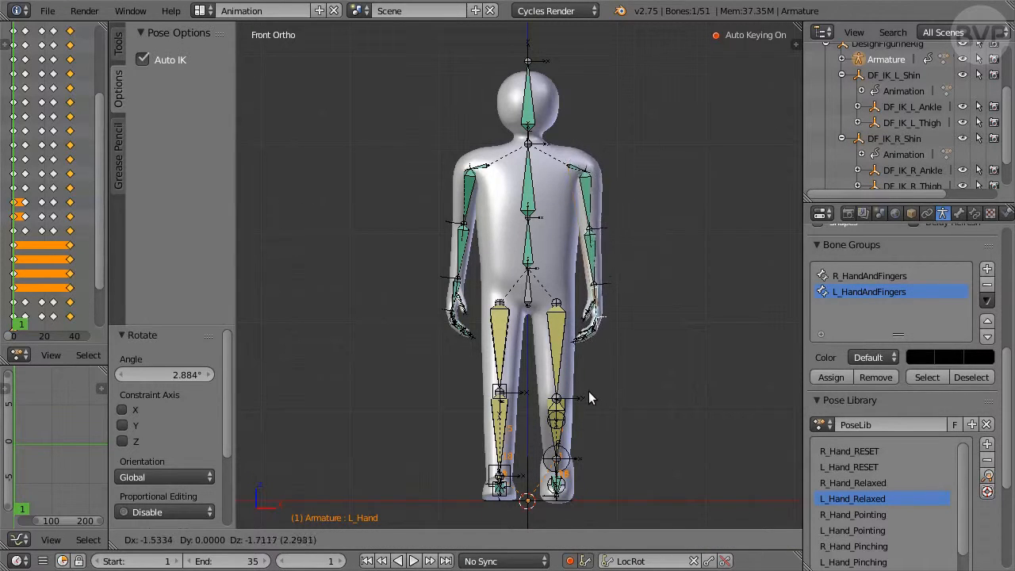
pyautogui.click(611, 386)
# - Select the left upper arm through the bone hierarchy and swing it forward about 3.4° in the right side view
pyautogui.press('KP_3')
pyautogui.press('[')
pyautogui.press('[')
pyautogui.press('r')
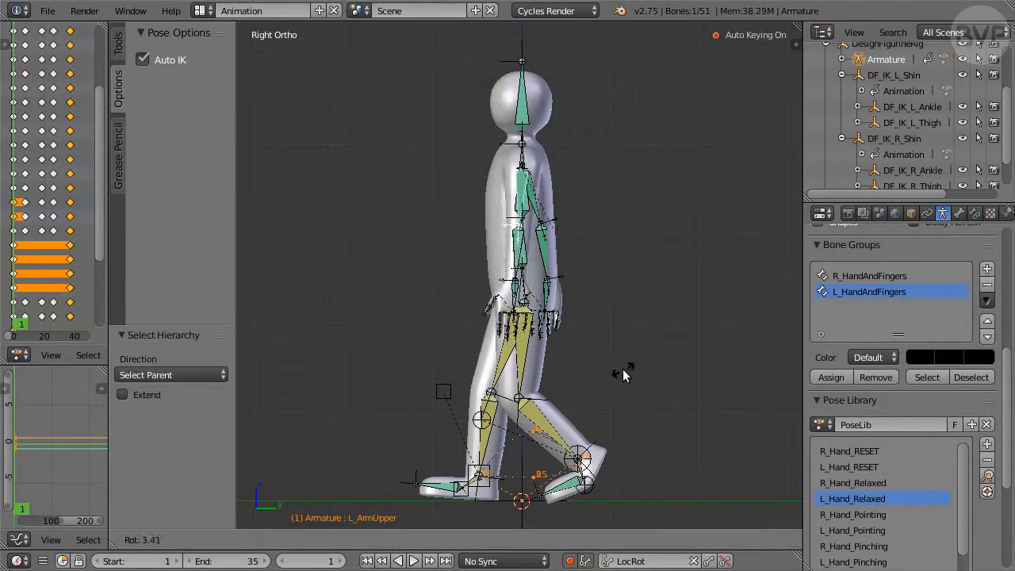
pyautogui.click(617, 369)
# - Rotate the left forearm forward and adjust the left hand's rotation in the right side view
pyautogui.press(']')
pyautogui.press('r')
pyautogui.click(600, 351)
pyautogui.press('[')
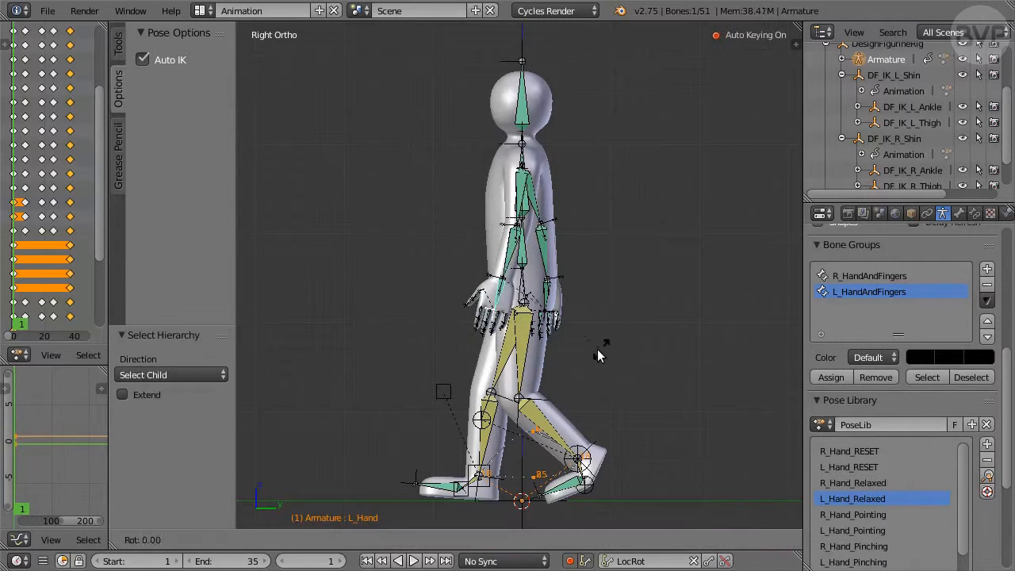
pyautogui.press('r')
pyautogui.click(617, 351)
# - Refine the left arm in the side view by rotating the upper arm about 4.4° and the forearm about -2°
pyautogui.press('[')
pyautogui.press('r')
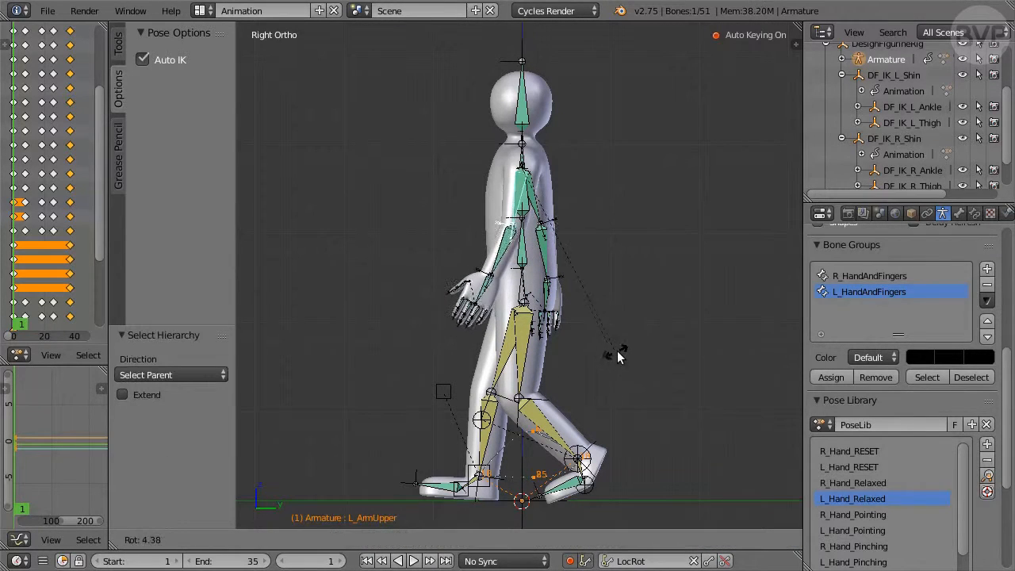
pyautogui.click(618, 353)
pyautogui.press(']')
pyautogui.press('r')
pyautogui.click(634, 354)
# - Rotate the left forearm slightly in the front view
pyautogui.press('KP_1')
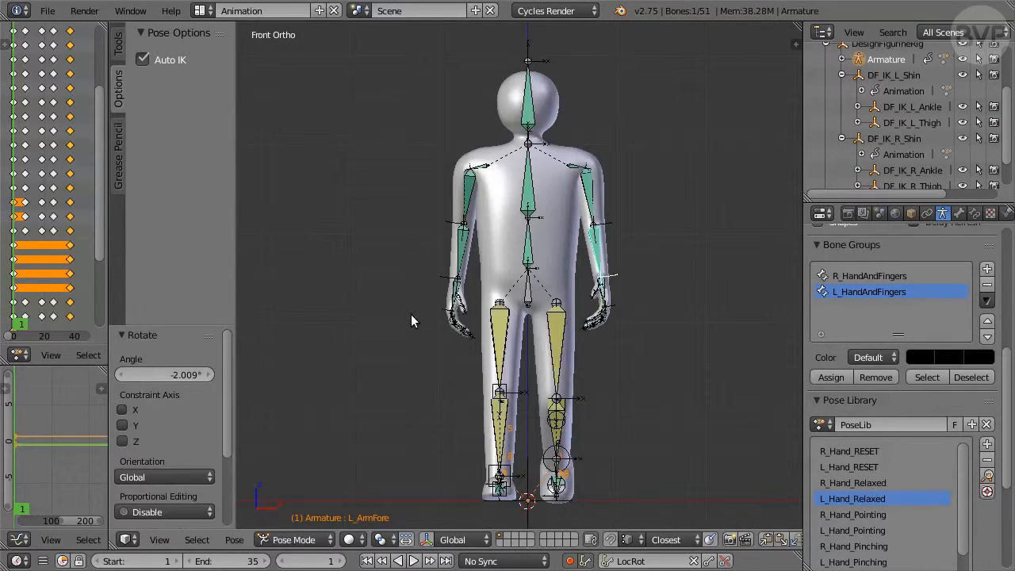
pyautogui.press('r')
pyautogui.click(687, 291)
# - Rotate the left hand about -5° in the front view and about -2.9° in the right side view
pyautogui.press(']')
pyautogui.press('r')
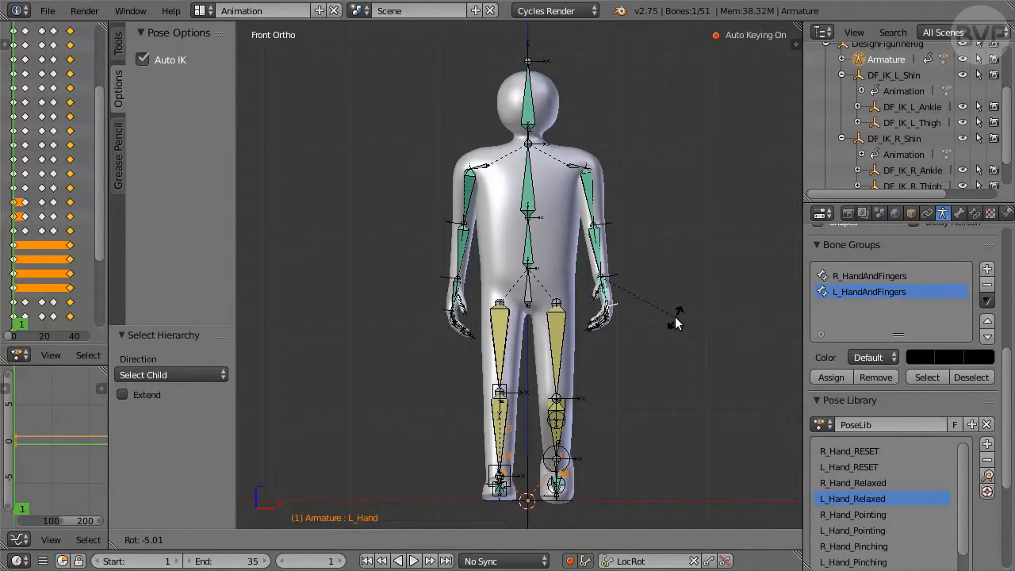
pyautogui.click(674, 318)
pyautogui.press('KP_3')
pyautogui.press('r')
pyautogui.click(577, 332)
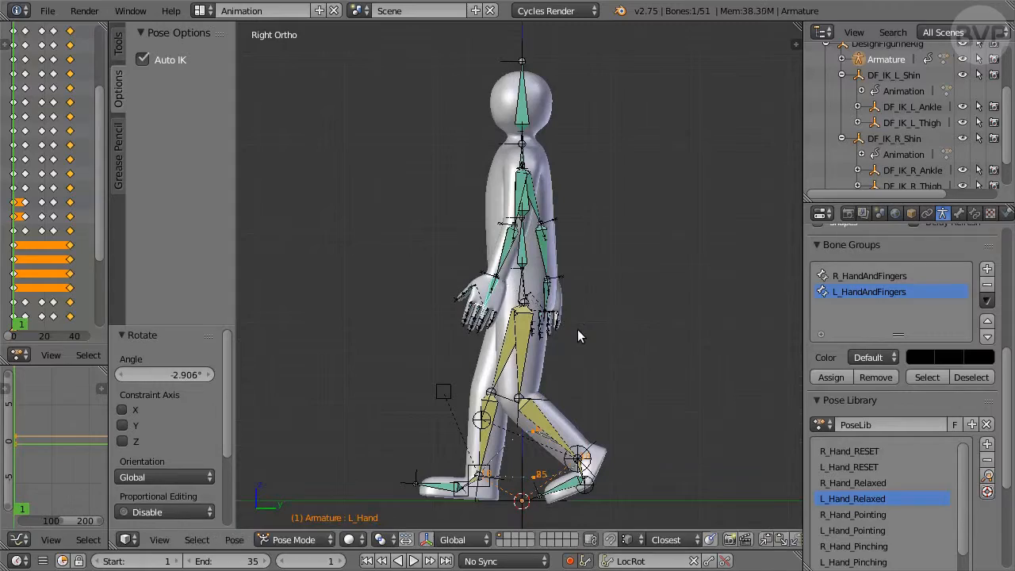
# - Move the chest bone about 0.05 forward in the right side view and rotate it about 4.5°, followed by about -1.1°
pyautogui.moveTo(409, 317); pyautogui.dragTo(486, 333, button='middle')
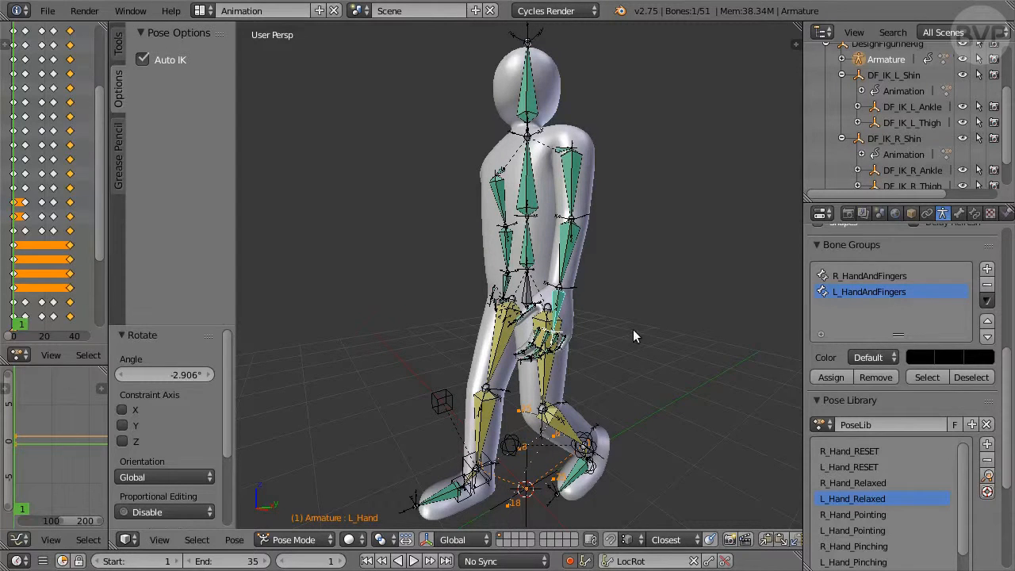
pyautogui.rightClick(531, 192)
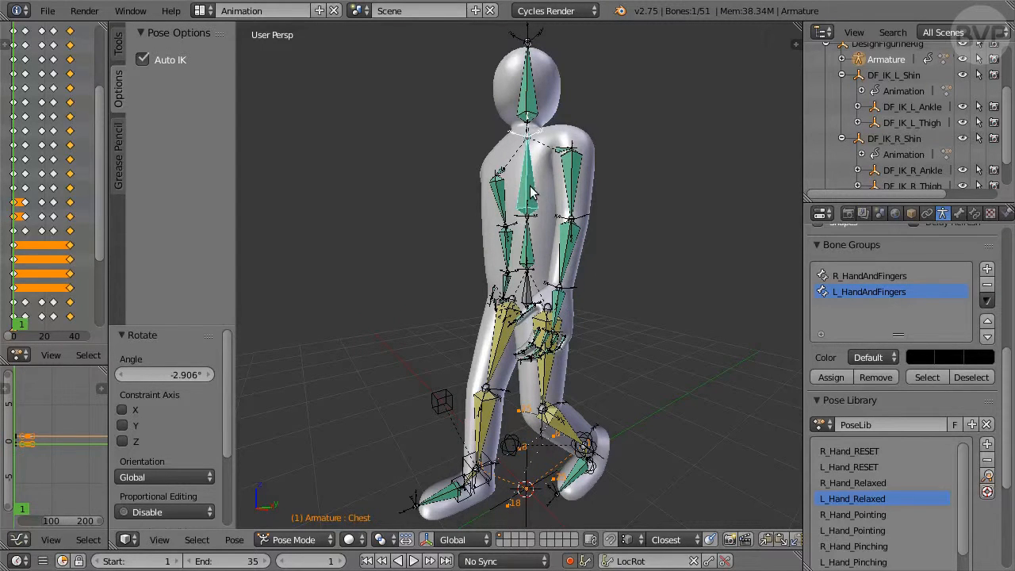
pyautogui.press('KP_3')
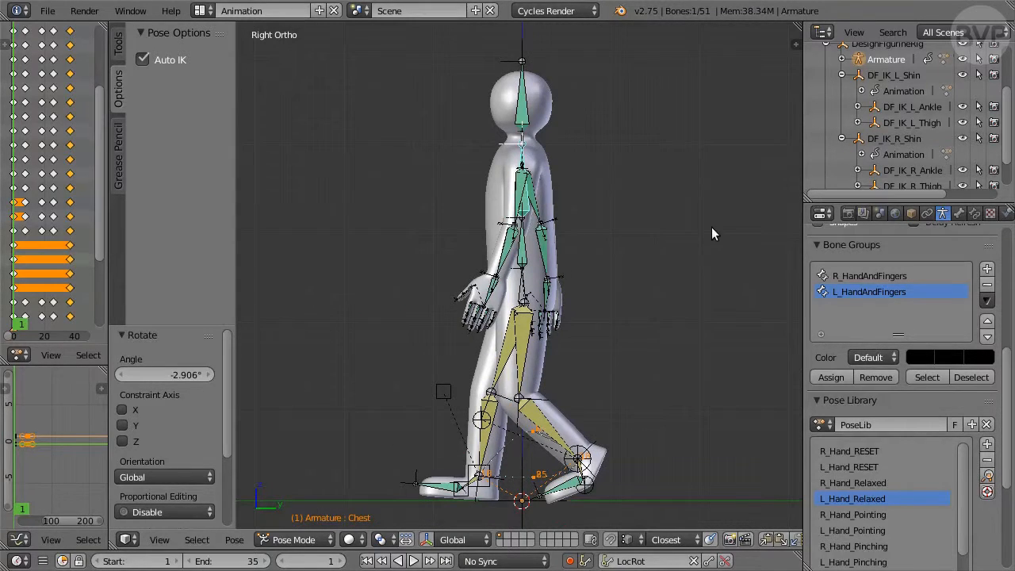
pyautogui.press('g')
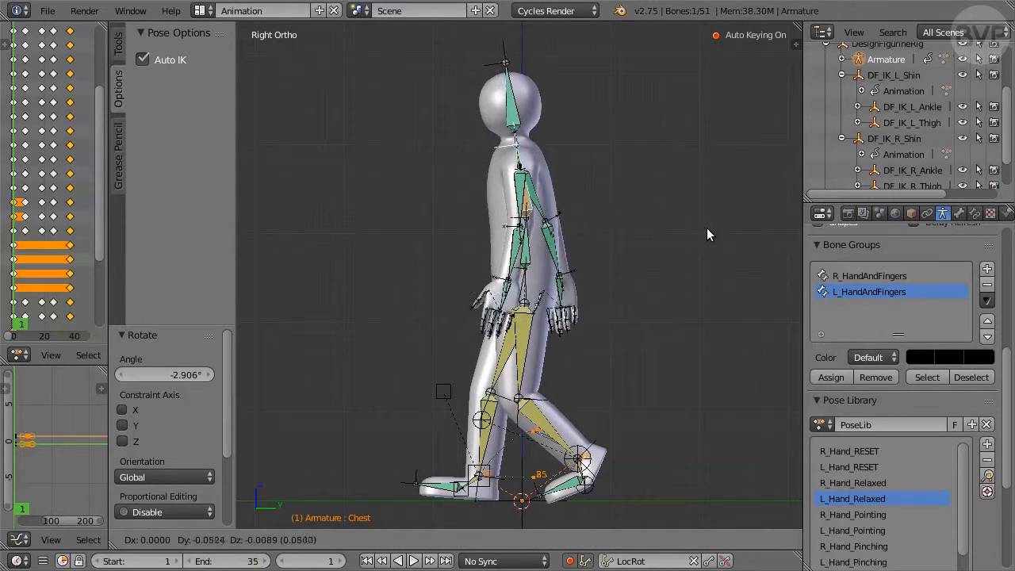
pyautogui.click(707, 227)
pyautogui.press('r')
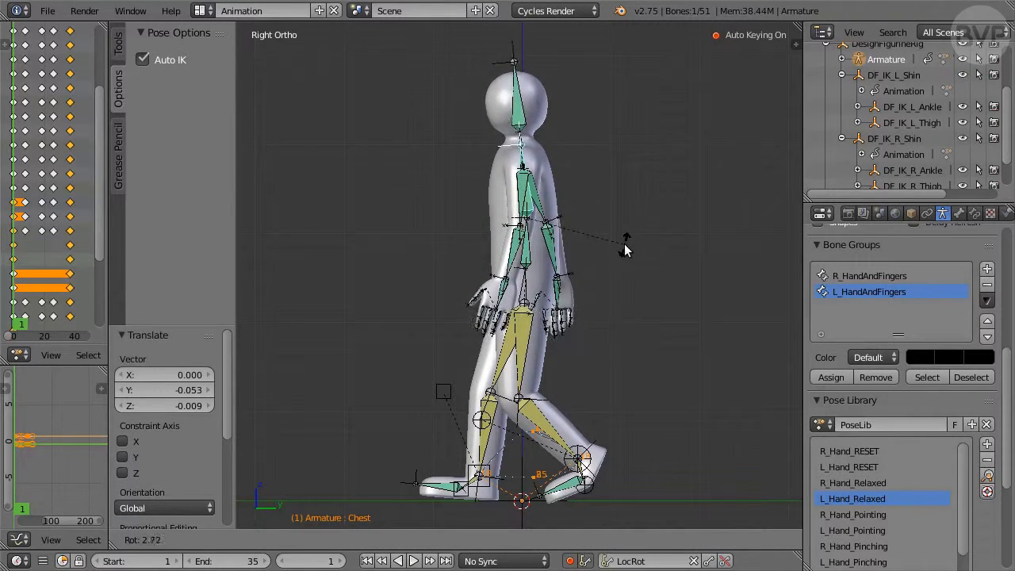
pyautogui.click(625, 248)
pyautogui.press('r')
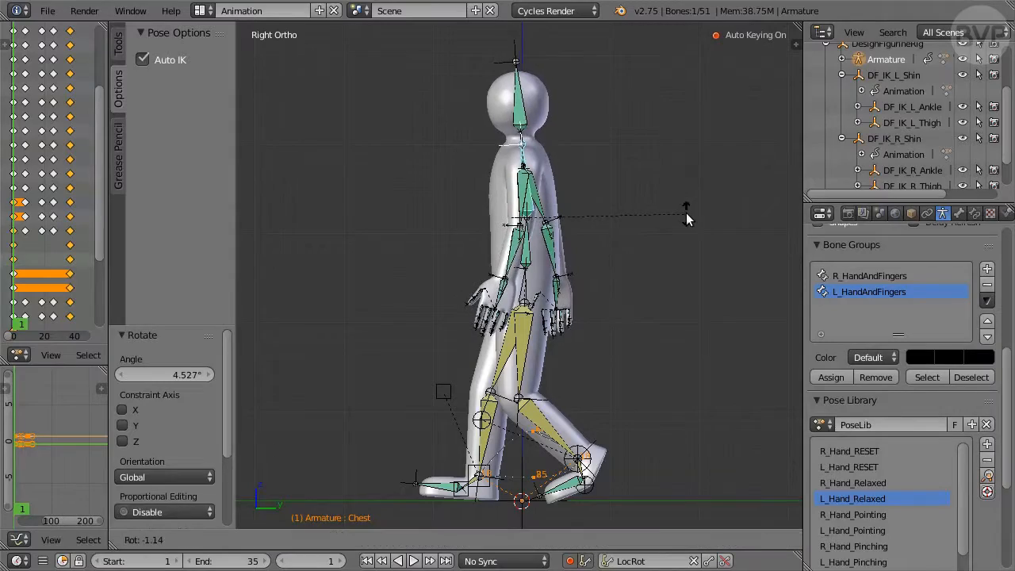
pyautogui.click(680, 238)
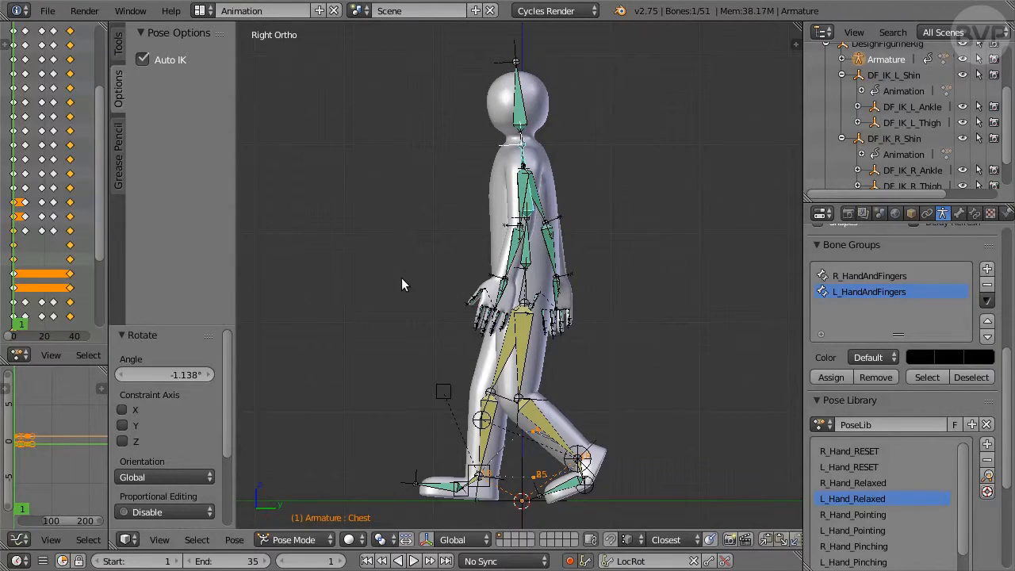
# - Rotate the abdomen bone -8° about the global Z axis
pyautogui.moveTo(404, 285); pyautogui.dragTo(651, 272, button='middle')
pyautogui.press('[')
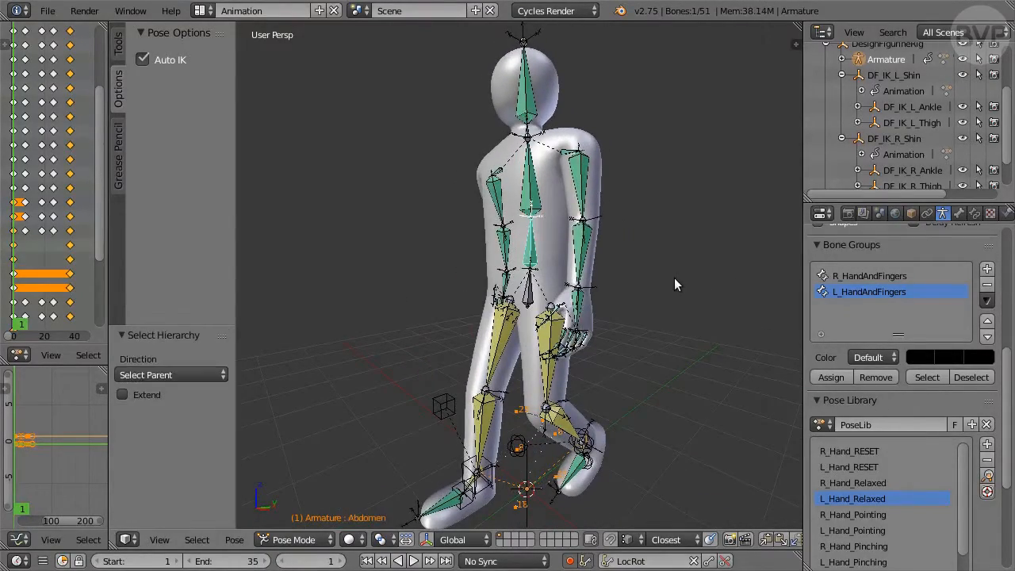
pyautogui.press('r')
pyautogui.press('z')
pyautogui.press('-')
pyautogui.press('8')
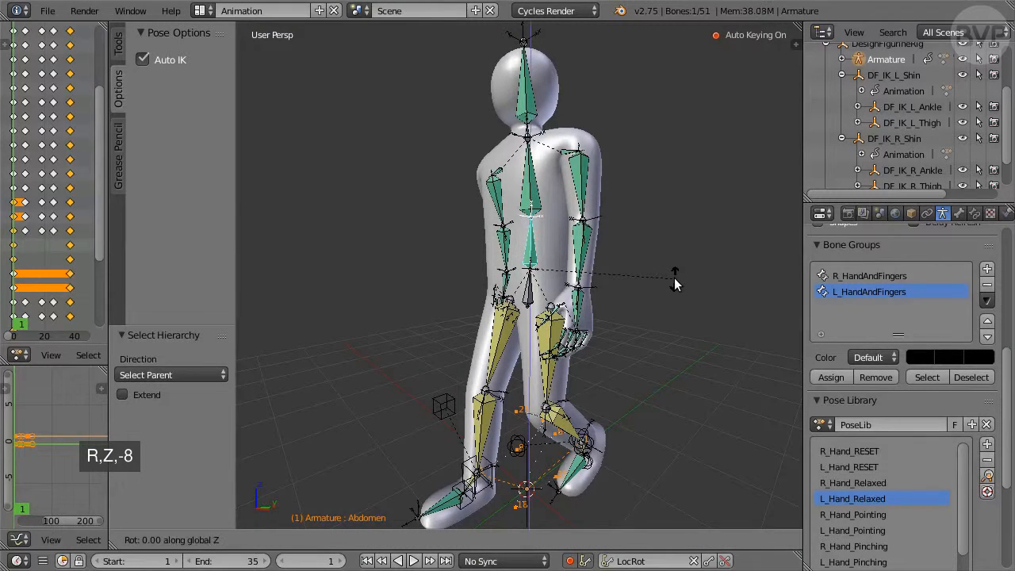
pyautogui.press('Return')
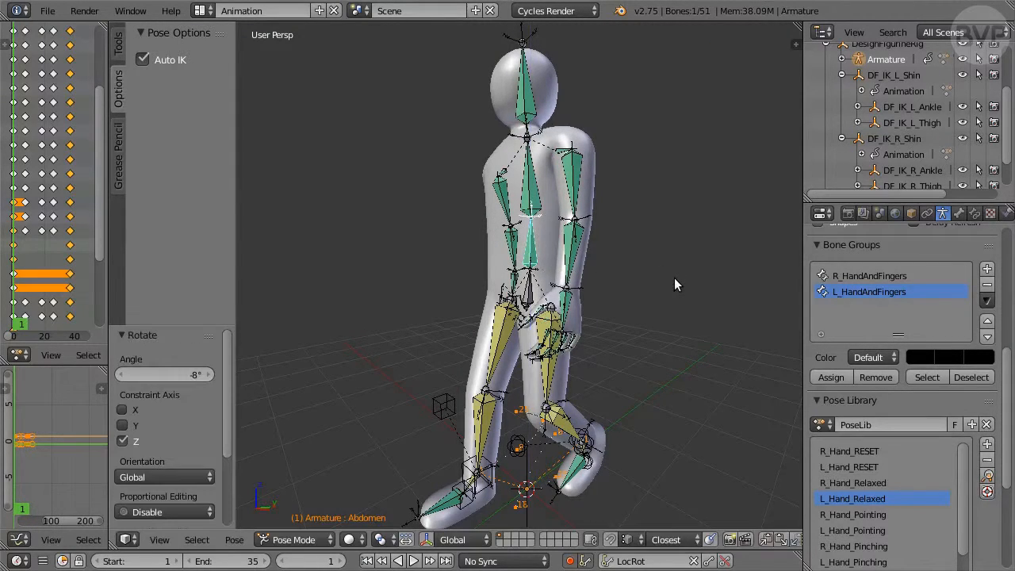
pyautogui.press('KP_1')
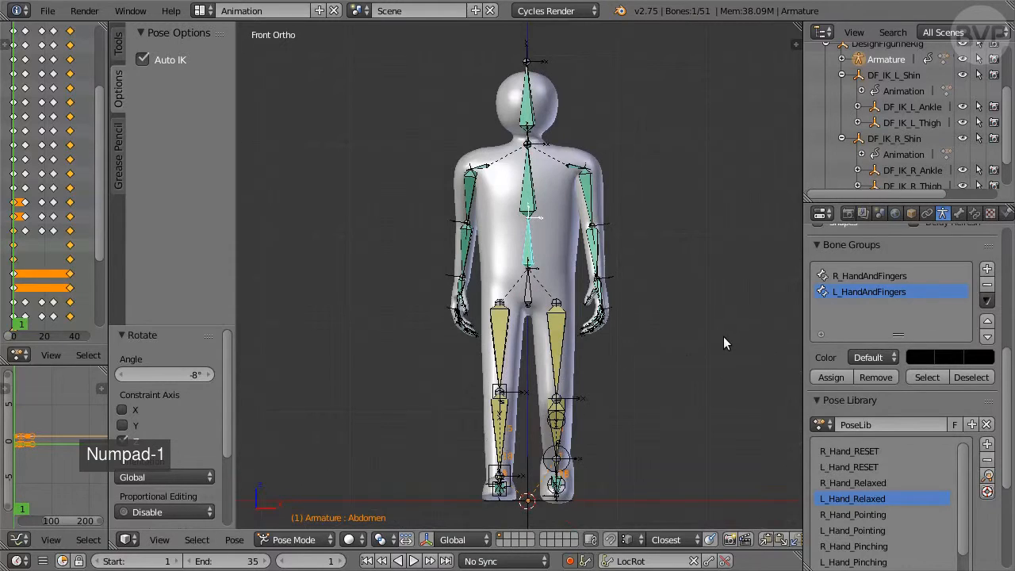
# - Select the hips, spine, neck, head, shoulder, arm and hand bones and copy their pose on frame 1
pyautogui.press('b')
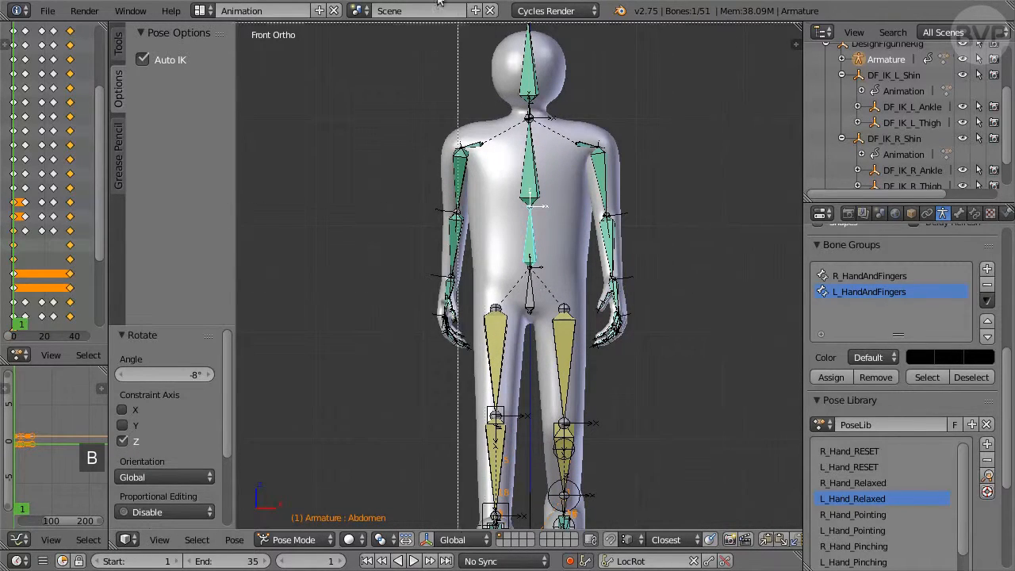
pyautogui.moveTo(391, 32); pyautogui.dragTo(703, 257)
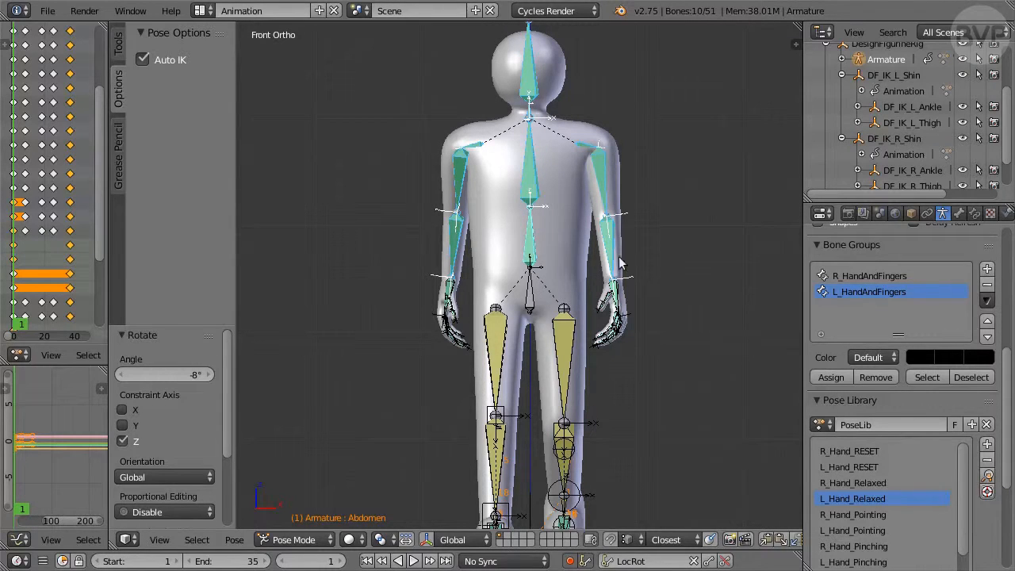
pyautogui.keyDown('shift'); pyautogui.rightClick(448, 292); pyautogui.keyUp('shift')
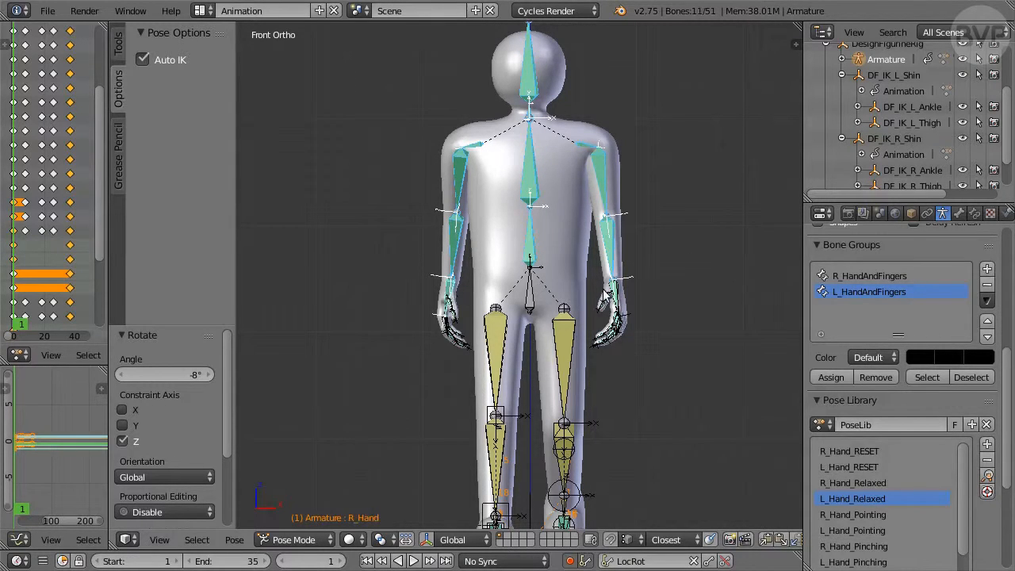
pyautogui.keyDown('shift'); pyautogui.rightClick(621, 295); pyautogui.keyUp('shift')
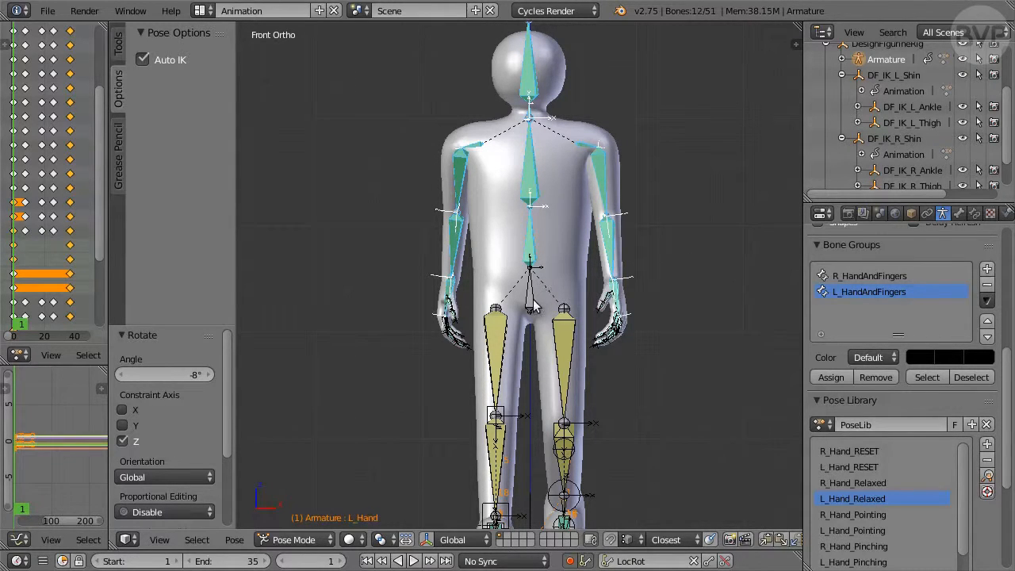
pyautogui.keyDown('shift'); pyautogui.rightClick(534, 299); pyautogui.keyUp('shift')
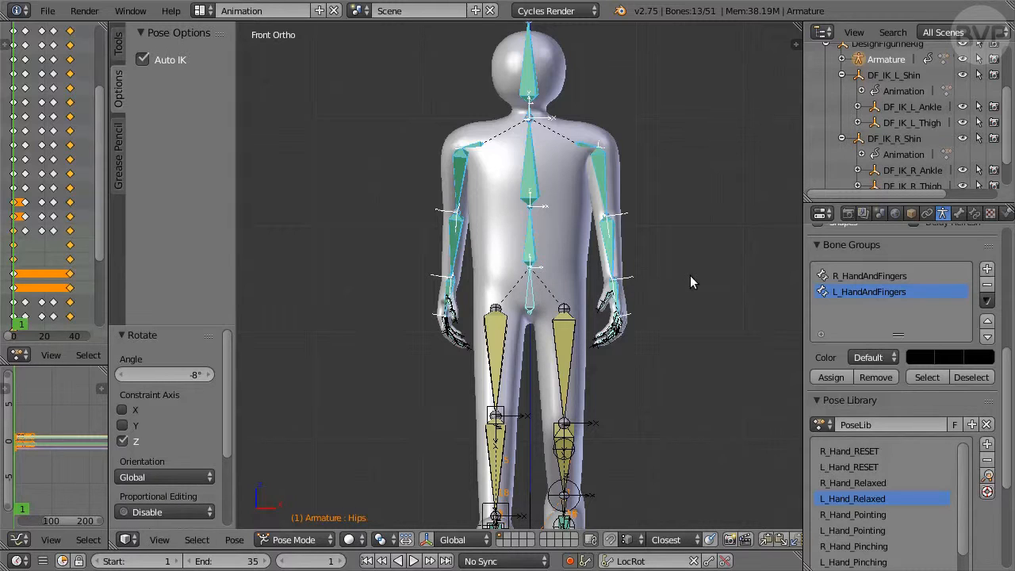
pyautogui.click(235, 539)
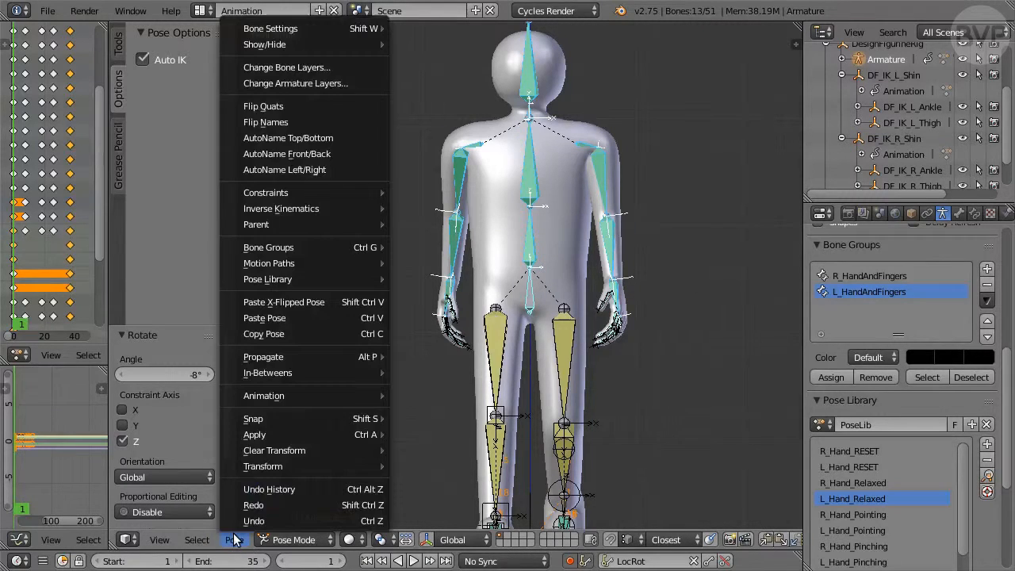
pyautogui.click(307, 333)
# - Paste the copied pose X-flipped onto the upper body and hips on frame 18
pyautogui.click(306, 560)
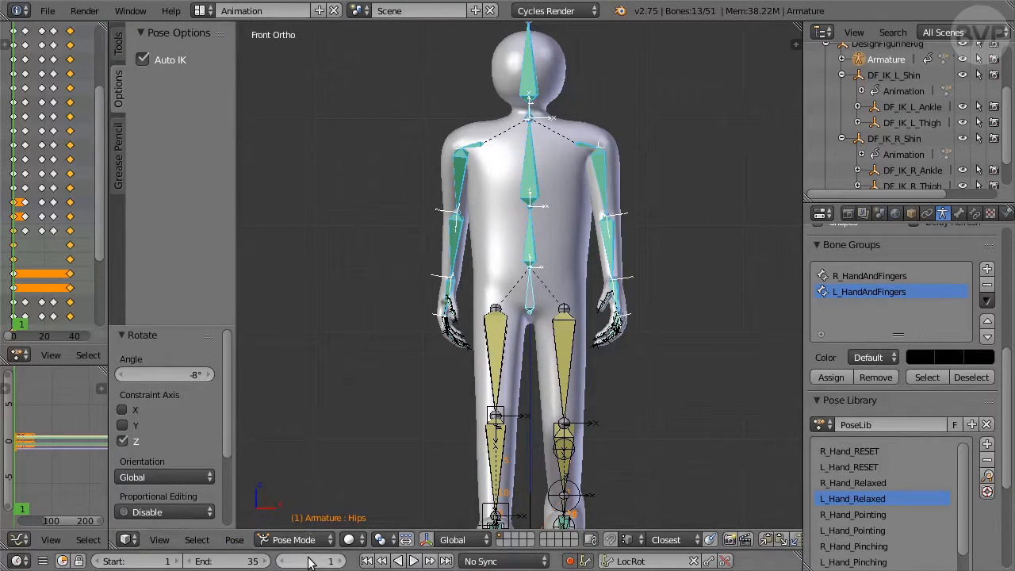
pyautogui.write('8')
pyautogui.press('Return')
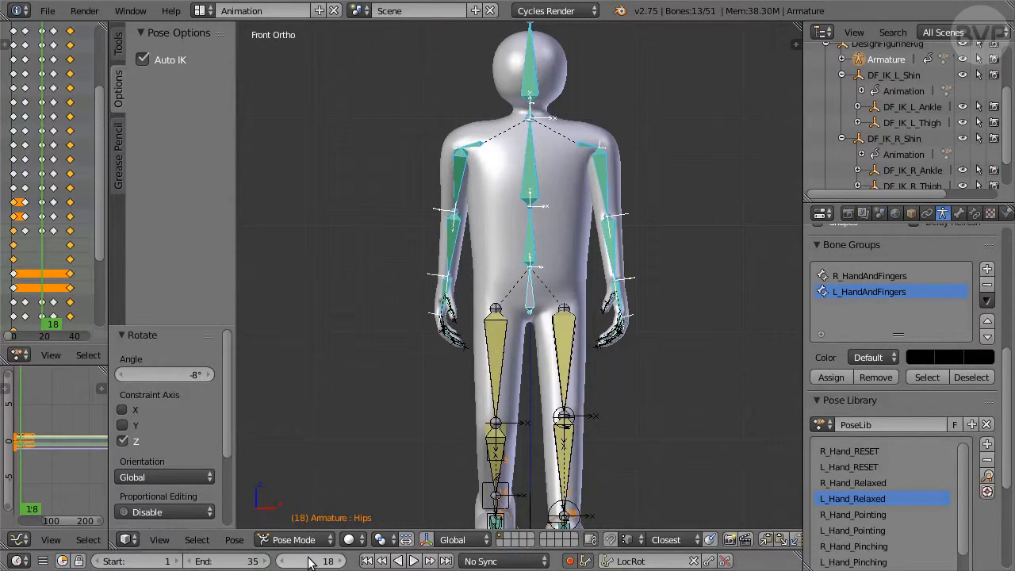
pyautogui.click(234, 540)
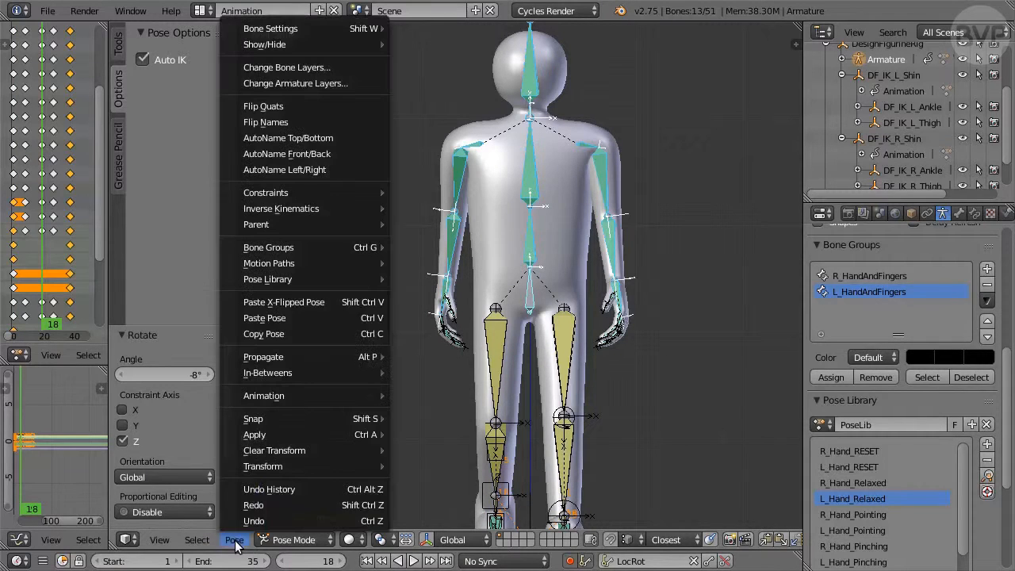
pyautogui.click(345, 302)
# - Delete all of the Armature's keyframes on frame 35 in a maximized Dope Sheet
pyautogui.moveTo(107, 294); pyautogui.dragTo(634, 325)
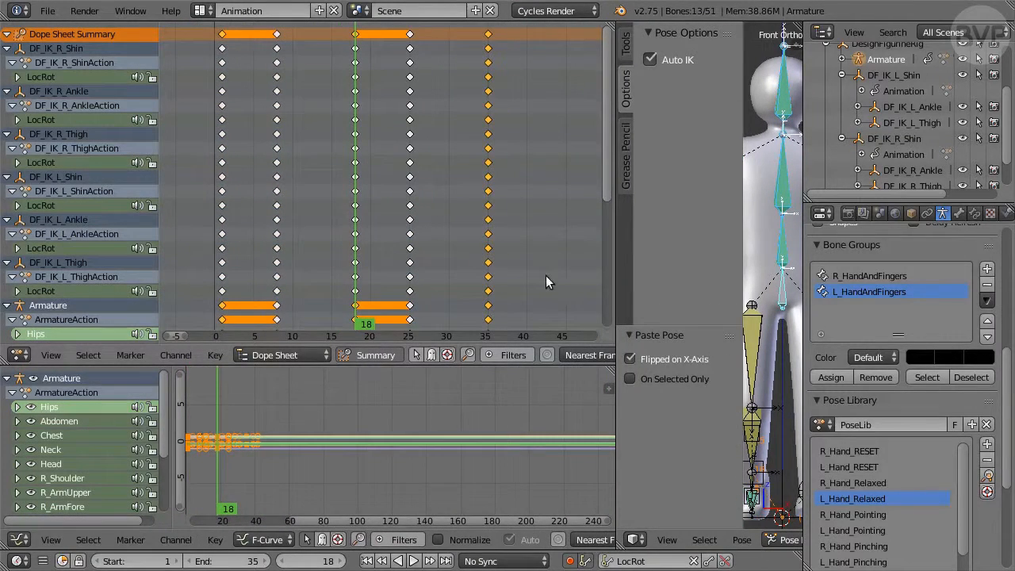
pyautogui.hotkey('ctrl', 'Up')
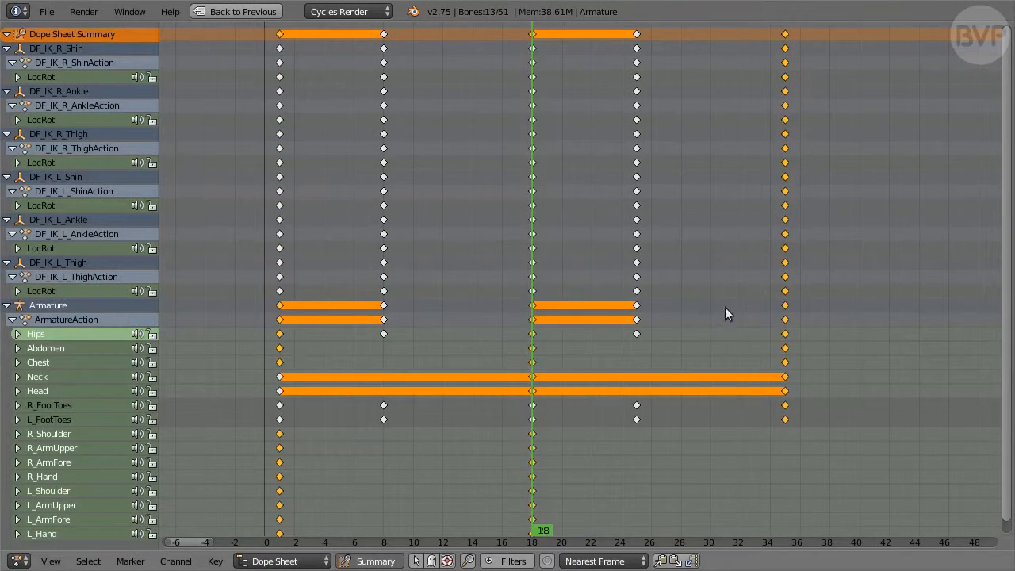
pyautogui.press(']')
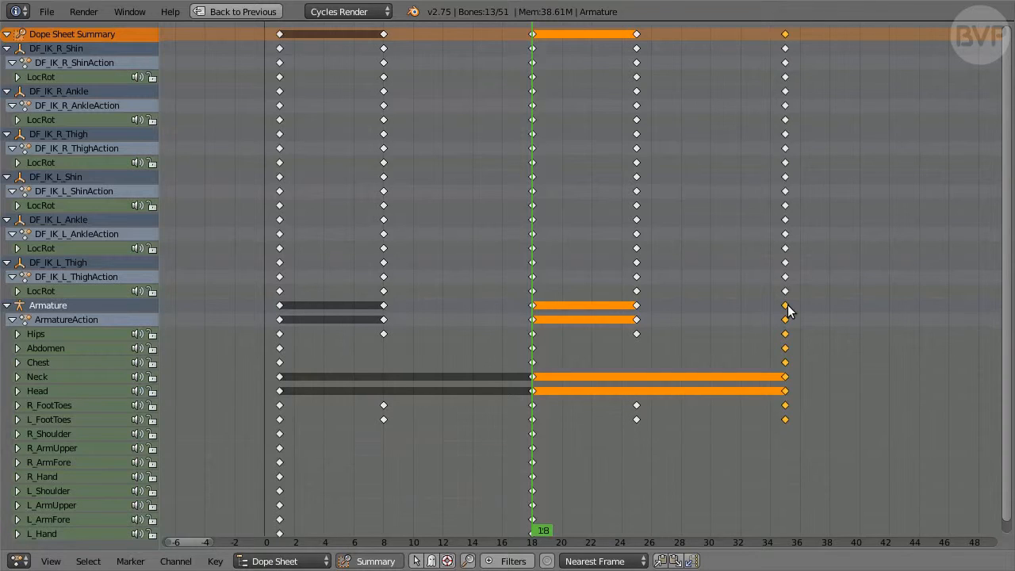
pyautogui.press('x')
pyautogui.click(789, 307)
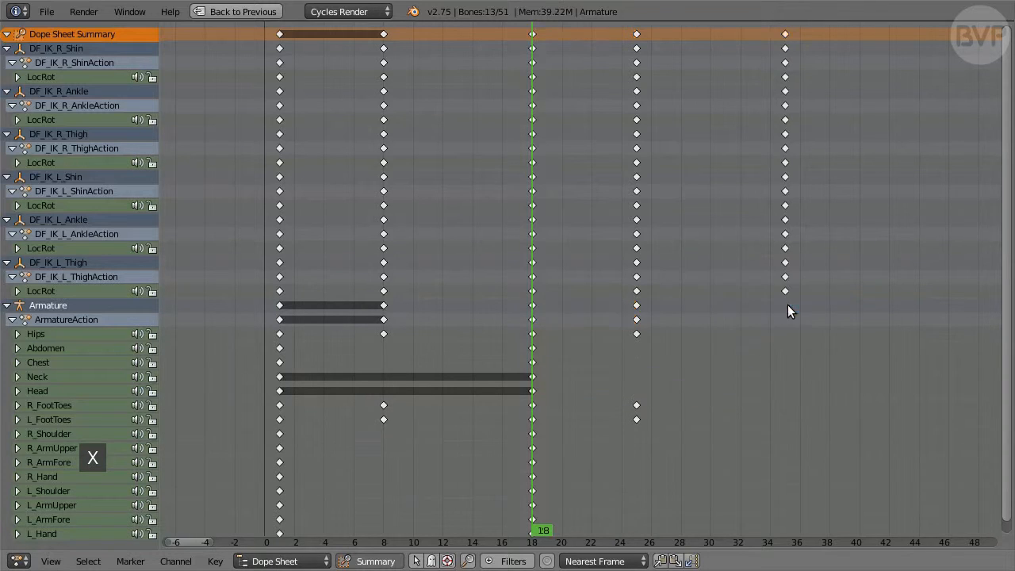
# - Duplicate the Armature's frame 1 keyframes to frame 35 and restore the large 3D view
pyautogui.rightClick(279, 306)
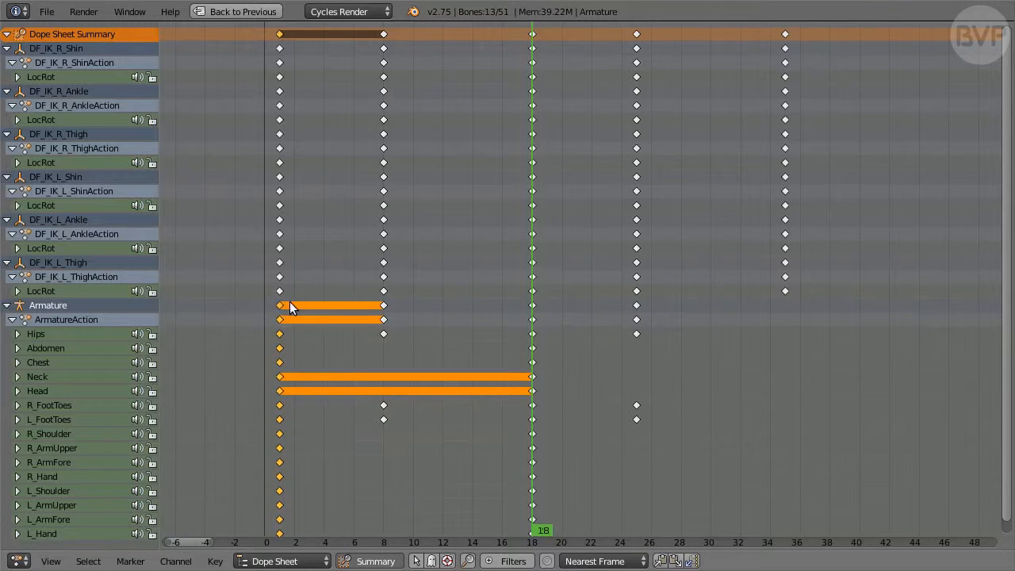
pyautogui.hotkey('shift', 'd')
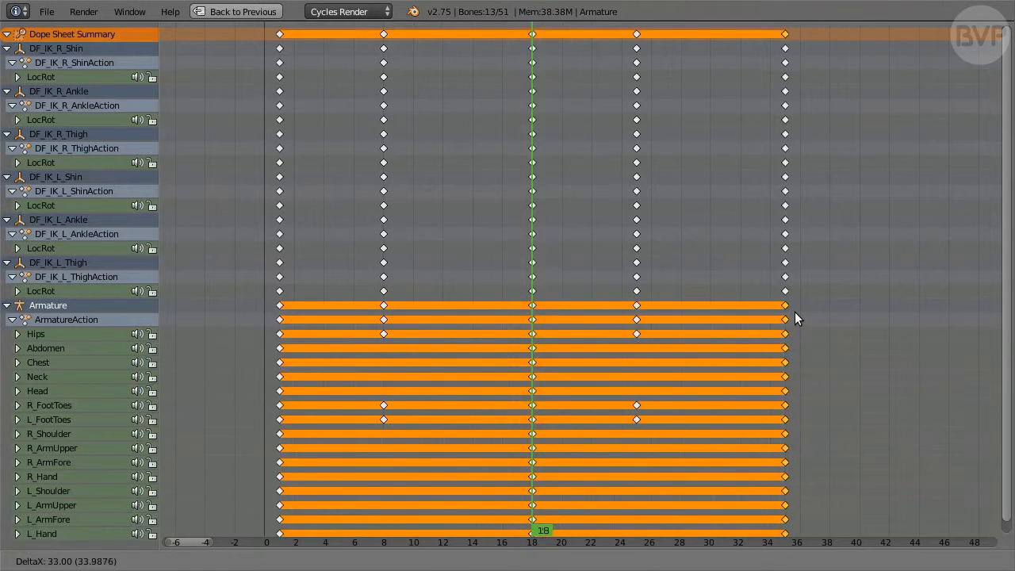
pyautogui.click(796, 314)
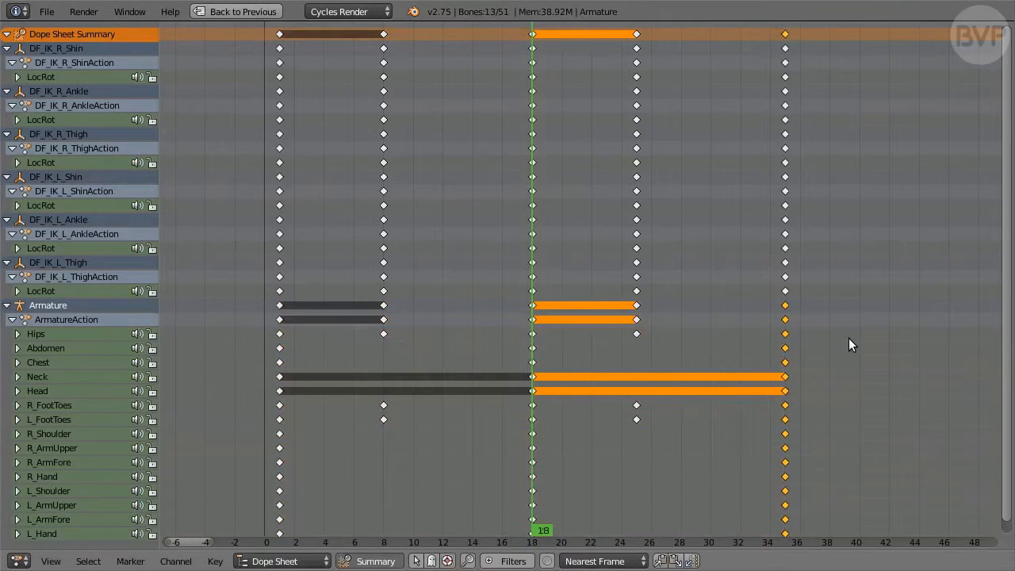
pyautogui.hotkey('ctrl', 'Down')
pyautogui.moveTo(625, 321); pyautogui.dragTo(73, 334)
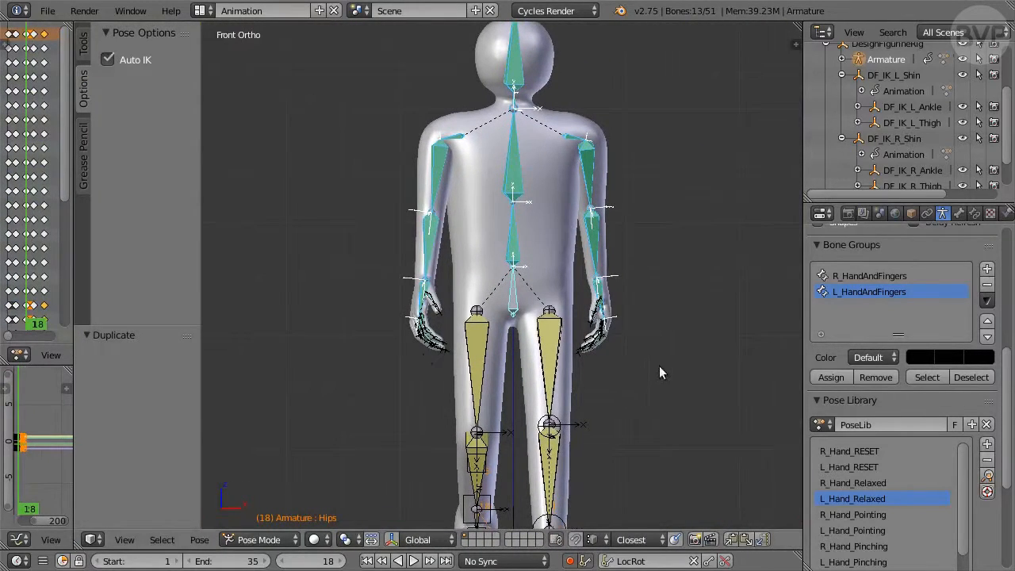
# - Play the walk animation from the first frame in the right side view, ending back on frame 1
pyautogui.press('KP_3')
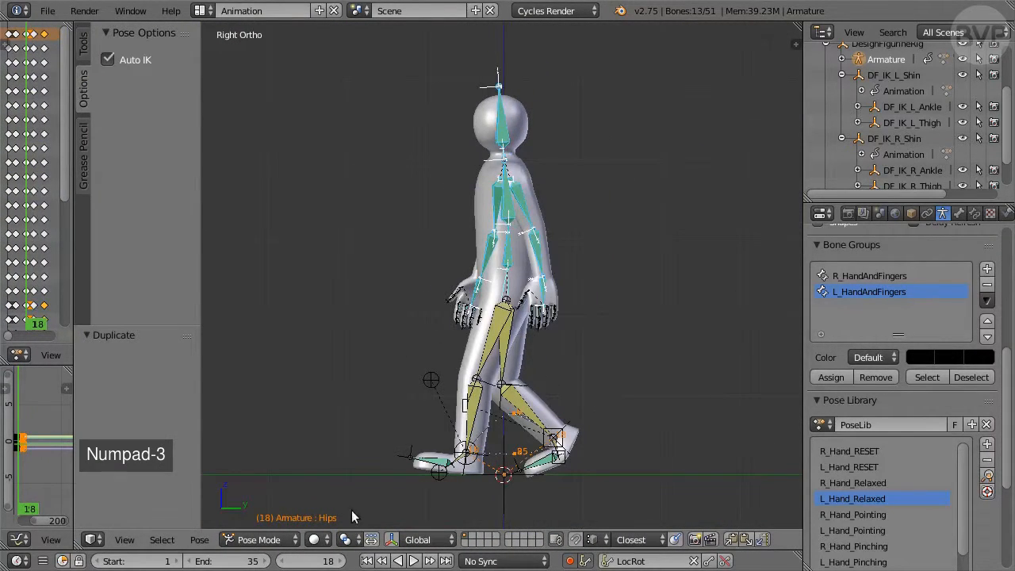
pyautogui.click(367, 561)
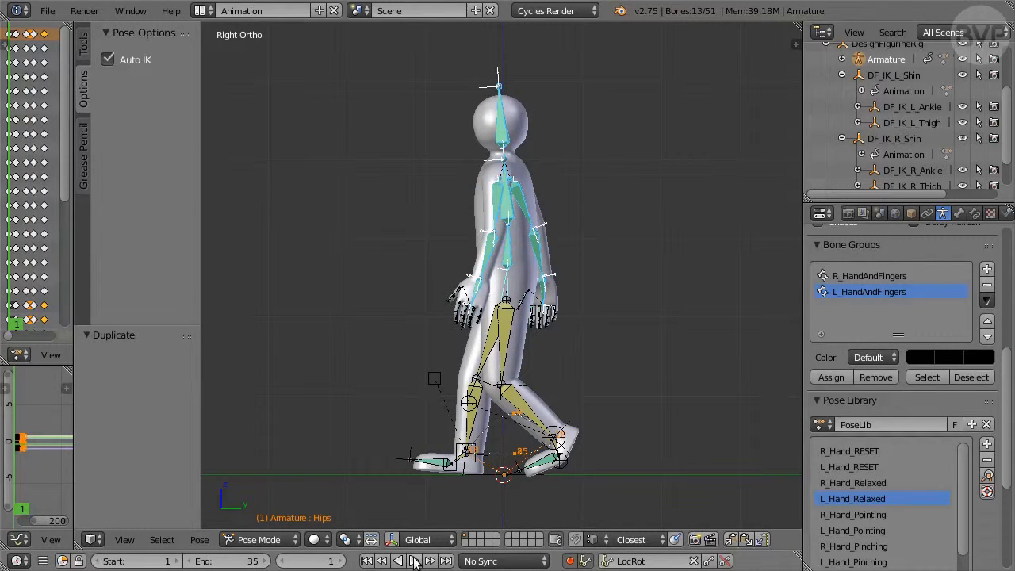
pyautogui.click(414, 560)
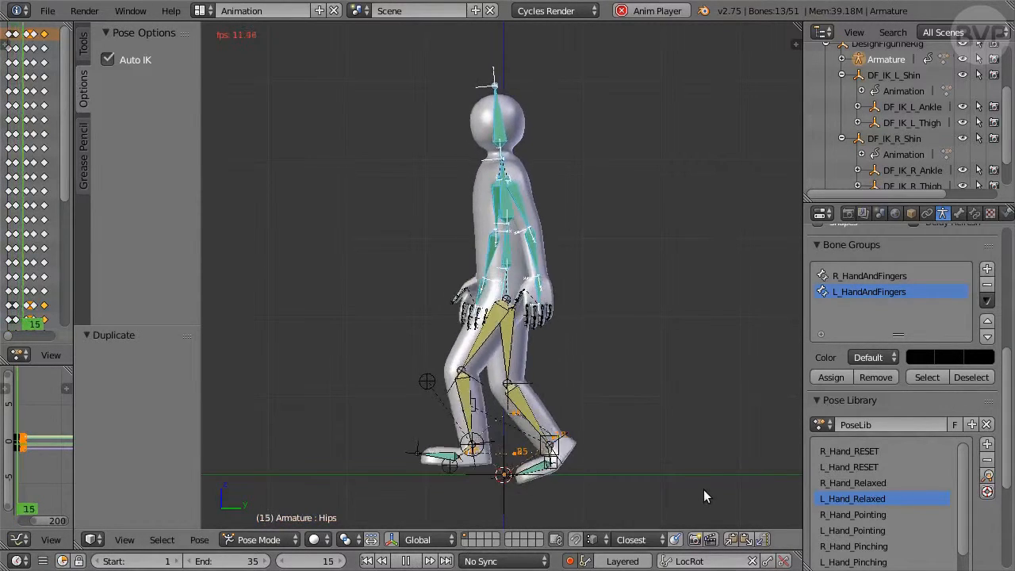
pyautogui.hotkey('alt', 'a')
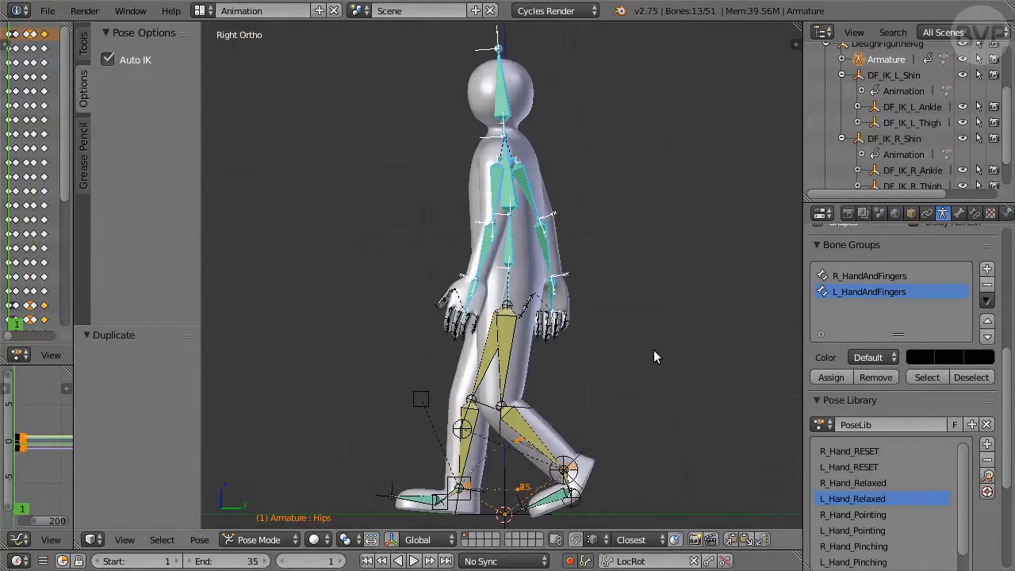
# - Step through the walk cycle frame by frame to examine the upper body's lean, and return to frame 1
pyautogui.press('Right')
pyautogui.press('Right')
pyautogui.press('Right')
pyautogui.press('Right')
pyautogui.press('Right')
pyautogui.press('Right')
pyautogui.press('Right')
pyautogui.press('Right')
pyautogui.press('Right')
pyautogui.press('Right')
pyautogui.press('Right')
pyautogui.press('Right')
pyautogui.press('Right')
pyautogui.press('Right')
pyautogui.press('Right')
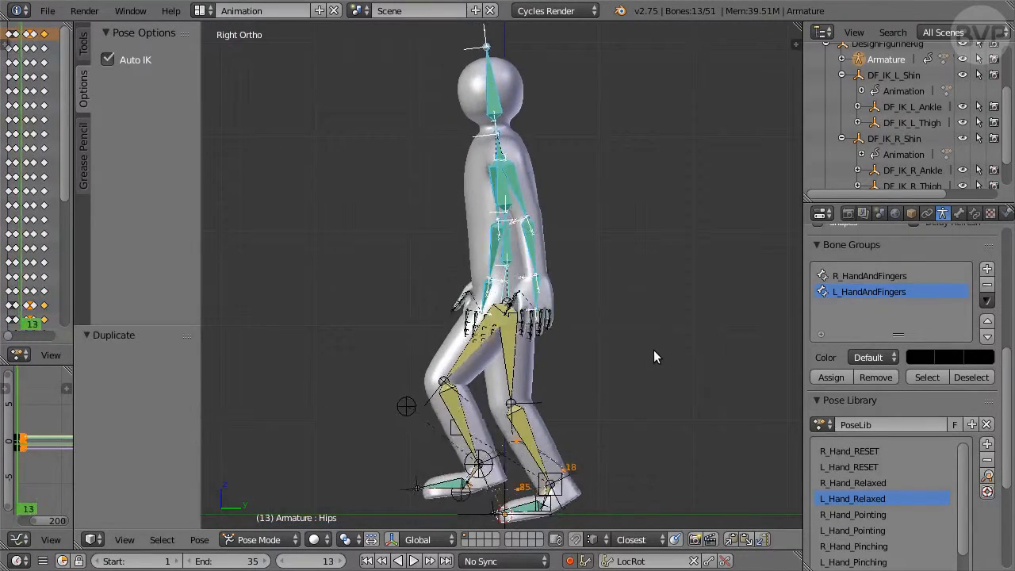
pyautogui.press('Right')
pyautogui.press('Right')
pyautogui.press('Right')
pyautogui.press('Right')
pyautogui.press('Right')
pyautogui.press('Right')
pyautogui.press('Right')
pyautogui.press('Right')
pyautogui.press('Right')
pyautogui.press('Right')
pyautogui.press('Right')
pyautogui.press('Right')
pyautogui.press('Right')
pyautogui.press('Right')
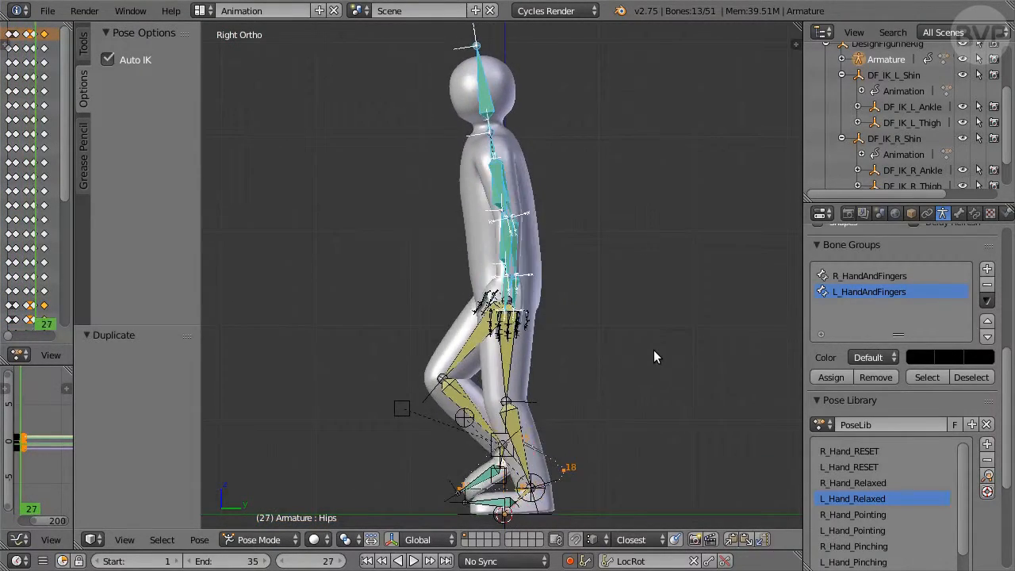
pyautogui.hotkey('shift', 'Left')
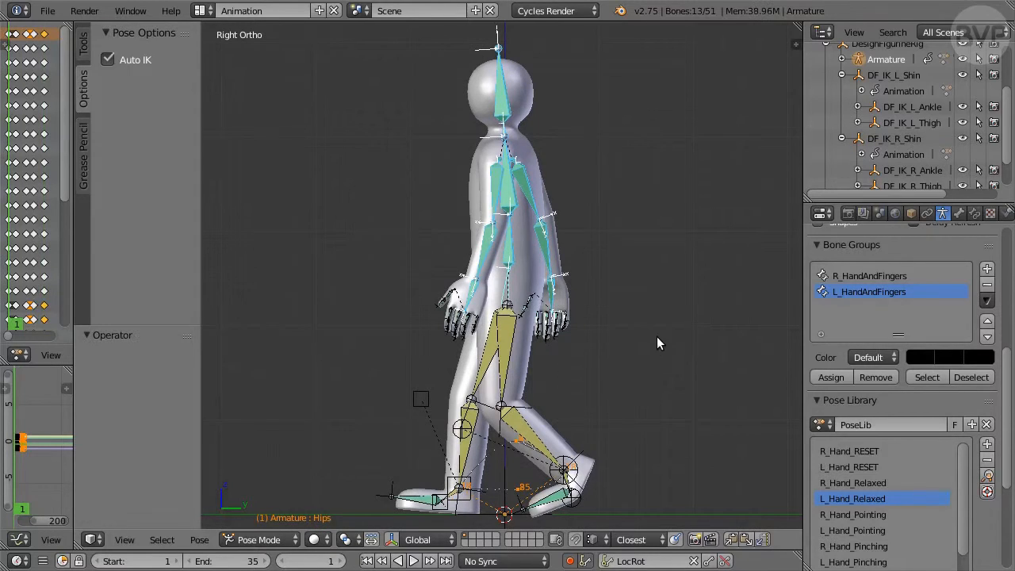
# - Rotate the hips bone 4° on frame 8 in the right side view
pyautogui.rightClick(508, 287)
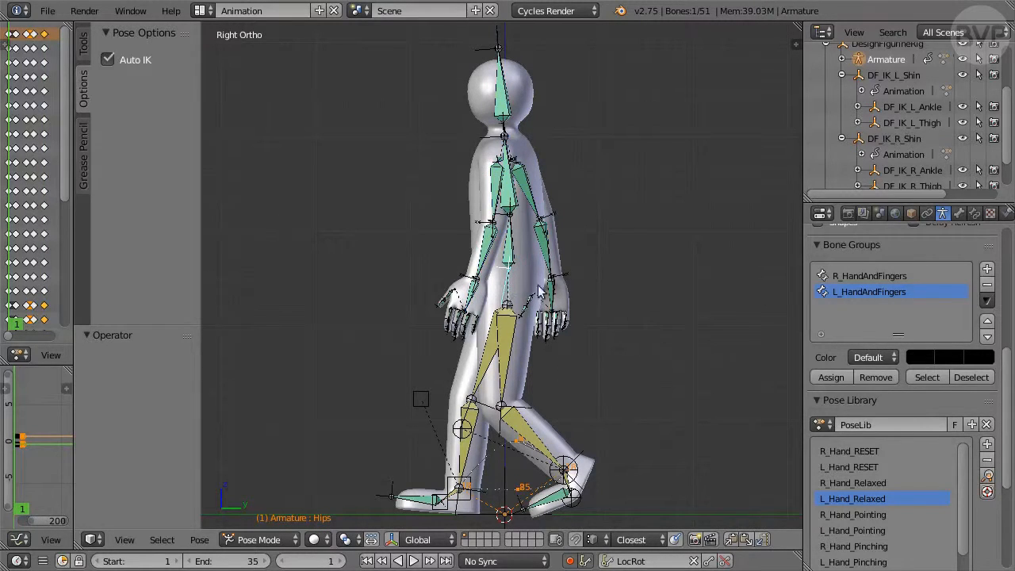
pyautogui.click(315, 560)
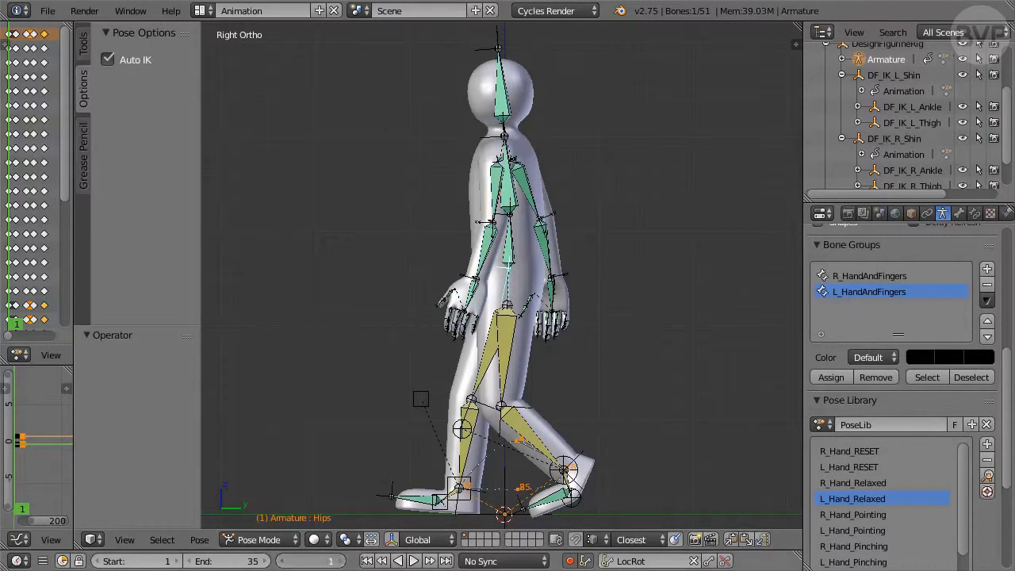
pyautogui.write('8')
pyautogui.press('Return')
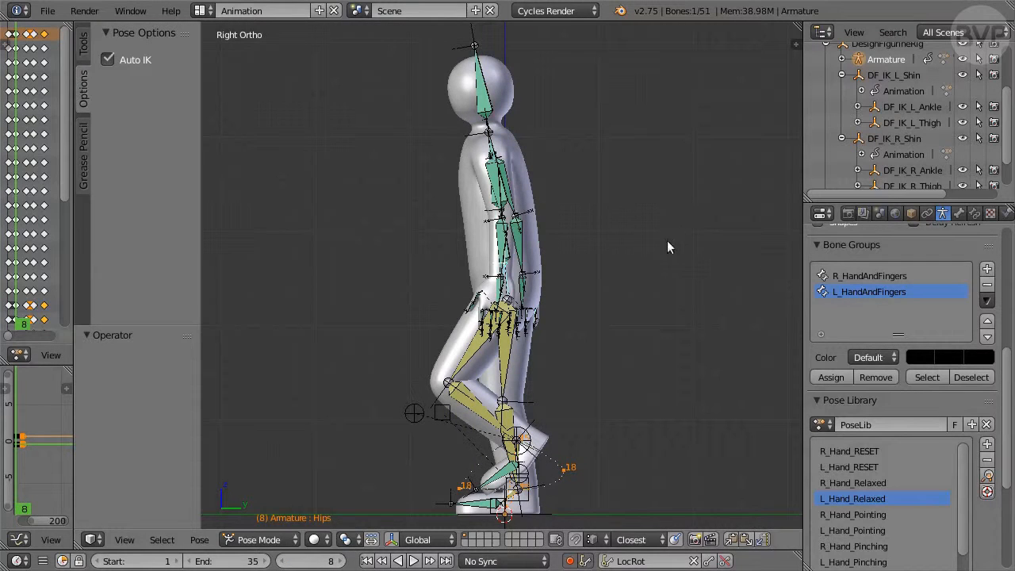
pyautogui.press('r')
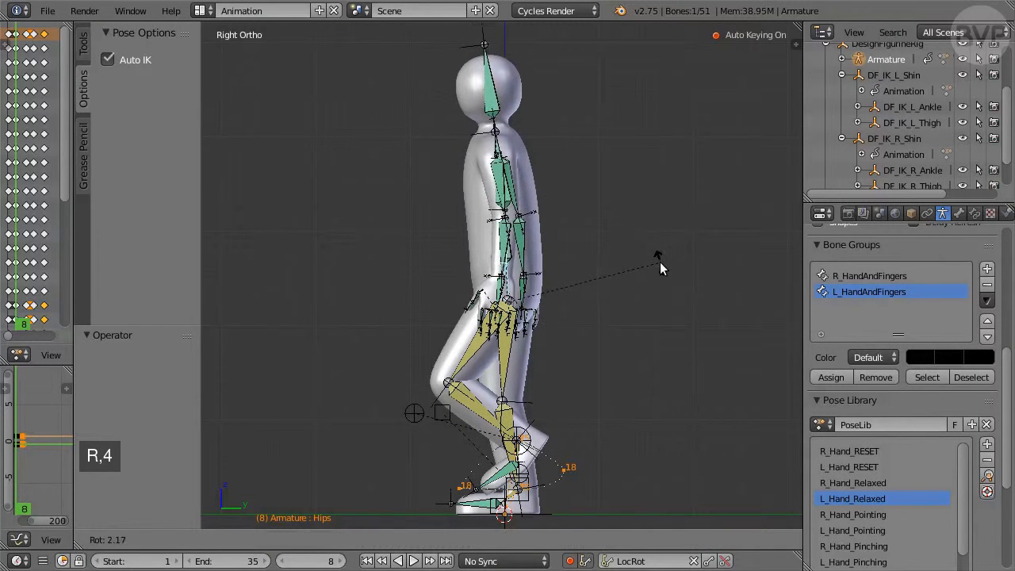
pyautogui.press('4')
pyautogui.press('Return')
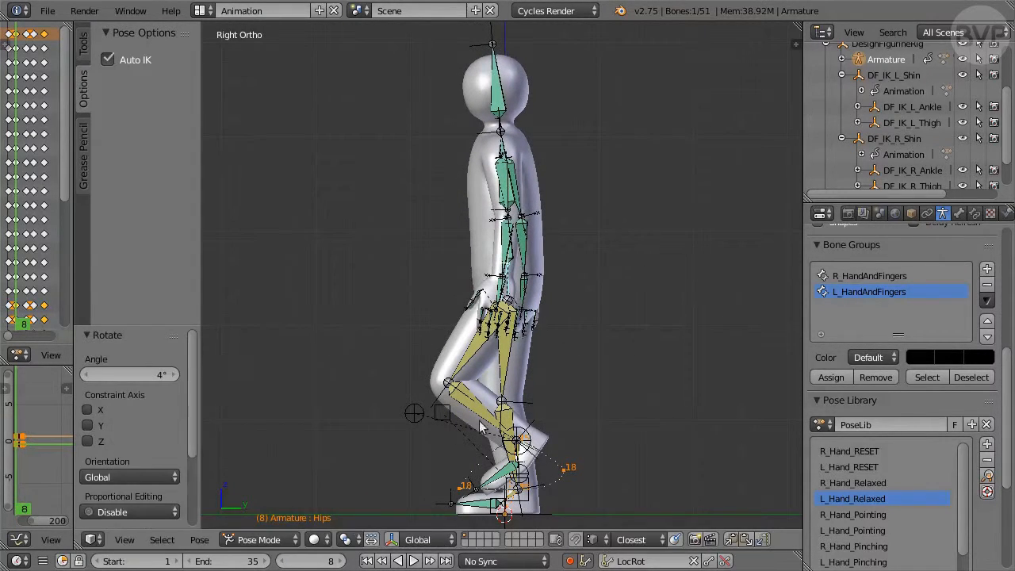
# - Rotate the hips bone 4° on frame 25 in the right side view
pyautogui.click(315, 560)
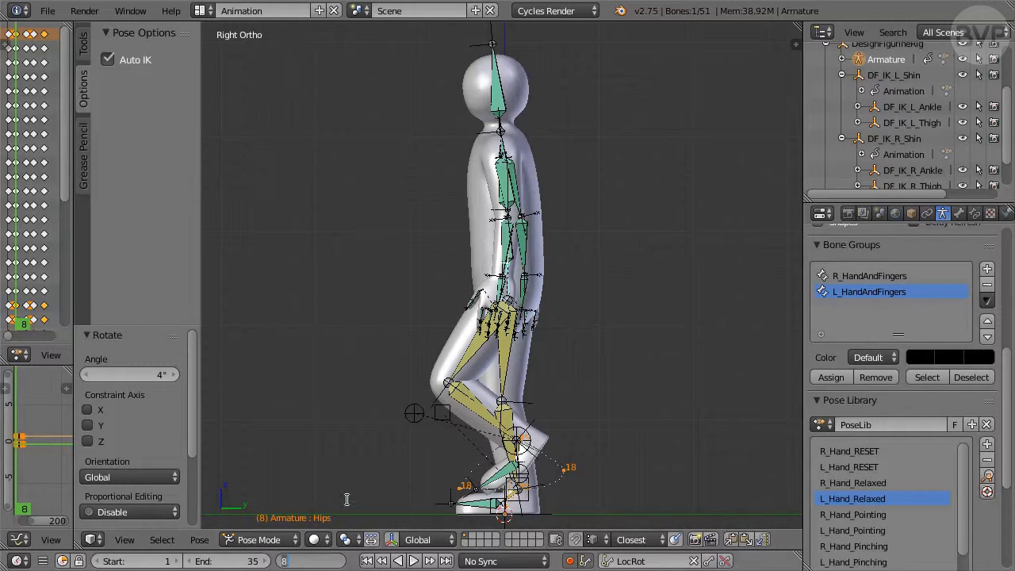
pyautogui.write('25')
pyautogui.press('Return')
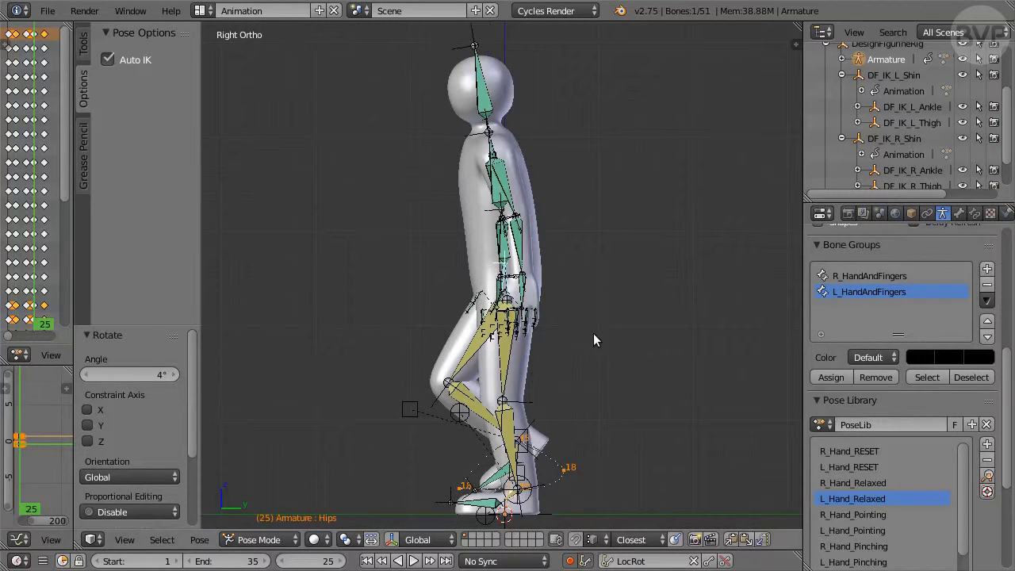
pyautogui.press('r')
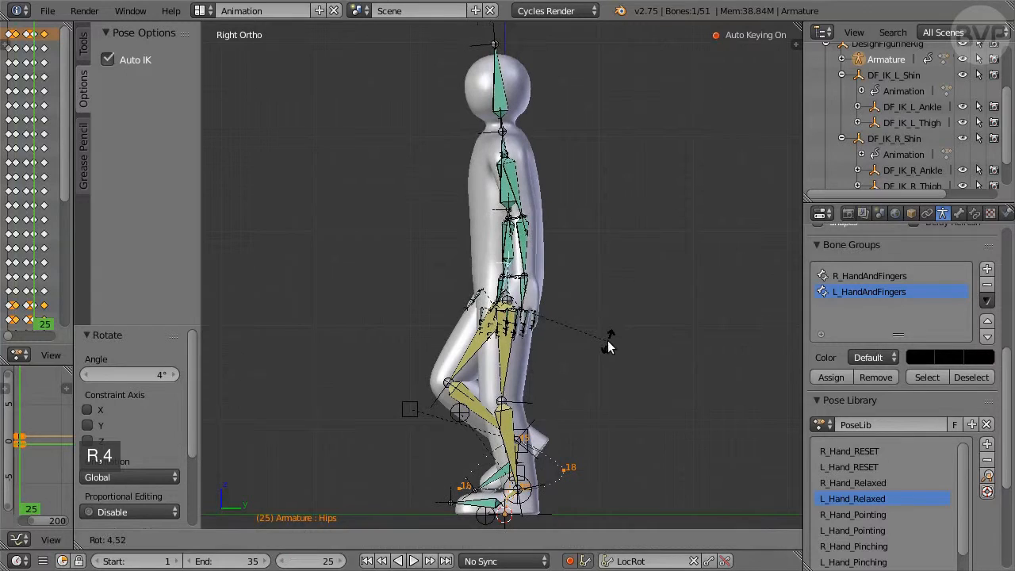
pyautogui.press('Return')
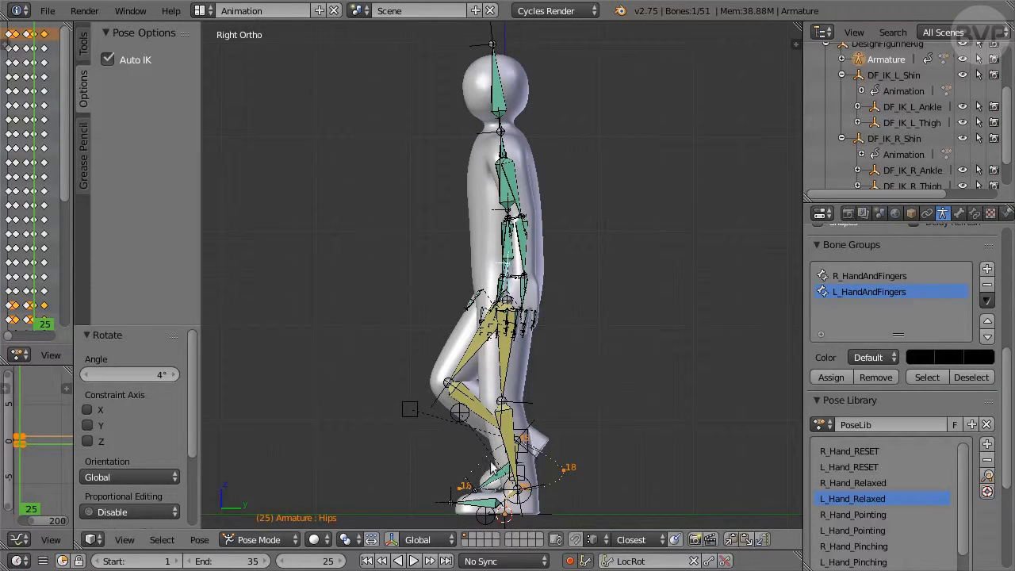
# - Play the walk animation while viewing the figure from an angled perspective, stopping back on frame 1
pyautogui.click(411, 560)
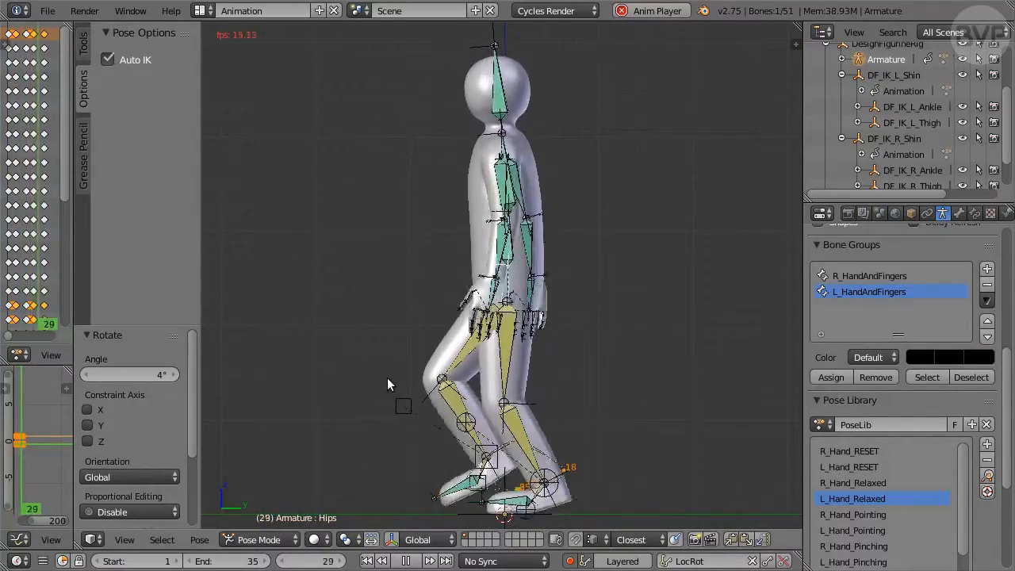
pyautogui.moveTo(355, 363); pyautogui.dragTo(456, 373, button='middle')
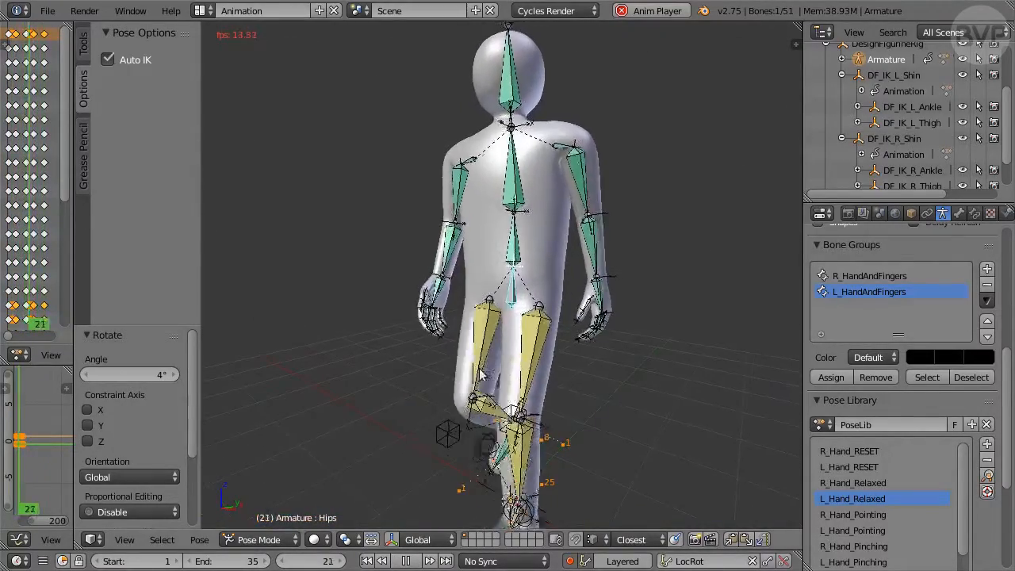
pyautogui.scroll(-2, 468, 374)
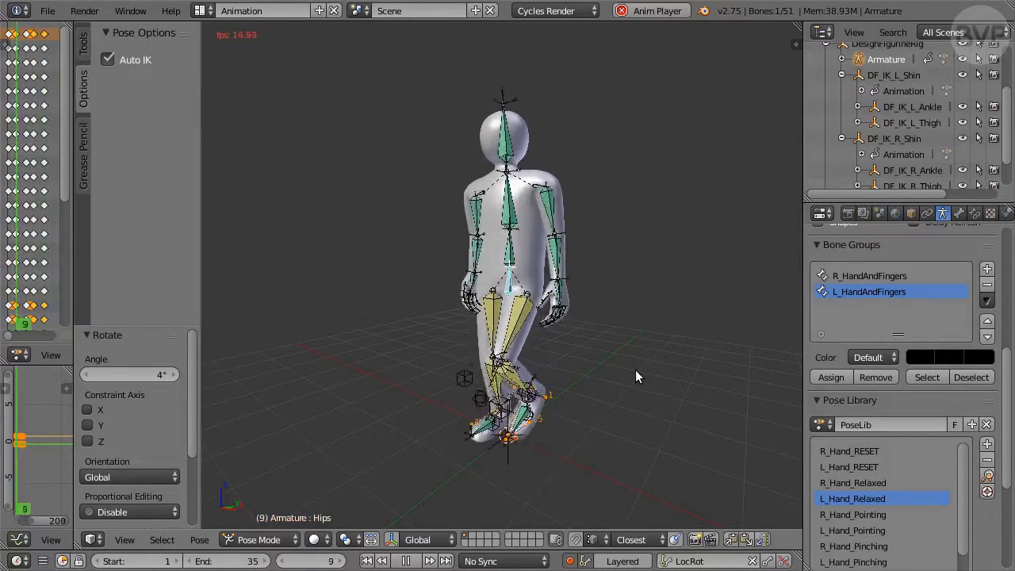
pyautogui.press('Escape')
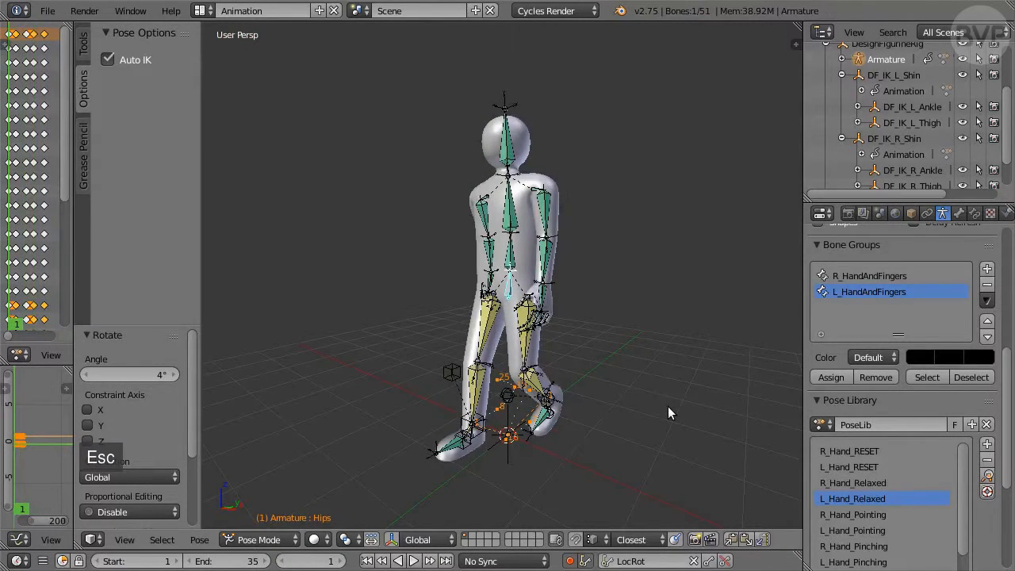
pyautogui.hotkey('shift', 'Left')
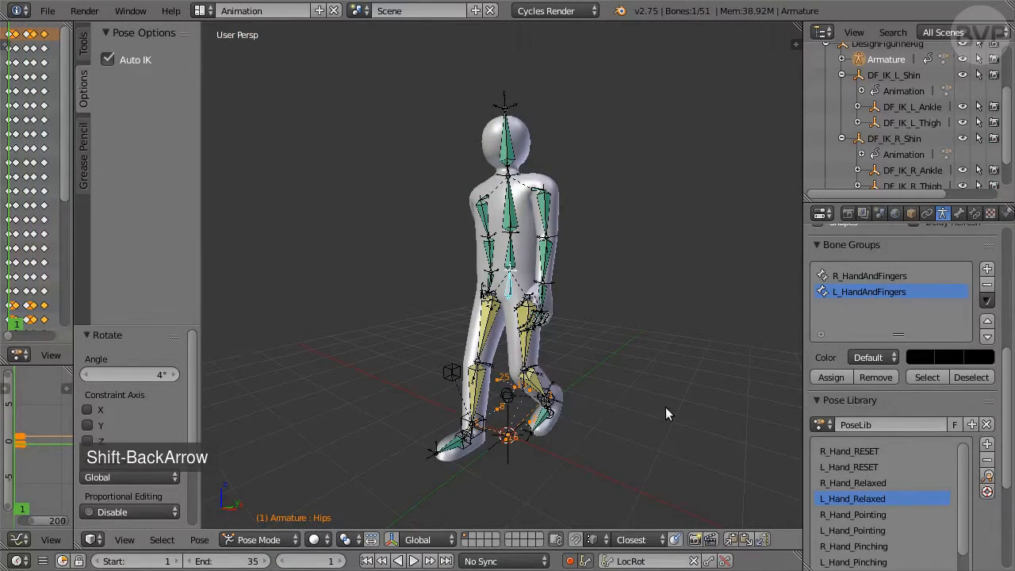
# - Clear the motion paths of the DF_IK_L_Shin and DF_IK_R_Shin objects
pyautogui.click(913, 74)
pyautogui.click(912, 213)
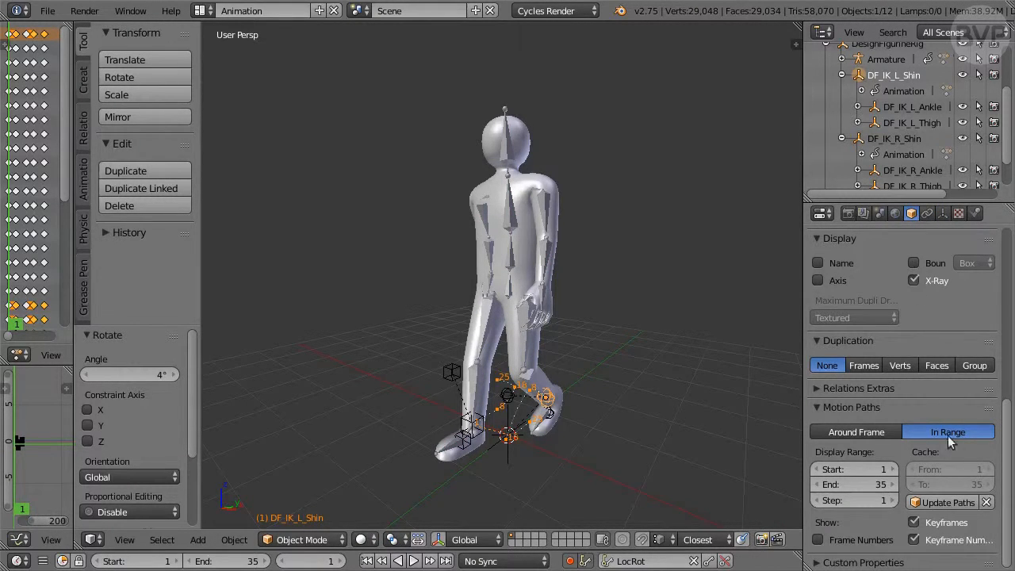
pyautogui.click(985, 503)
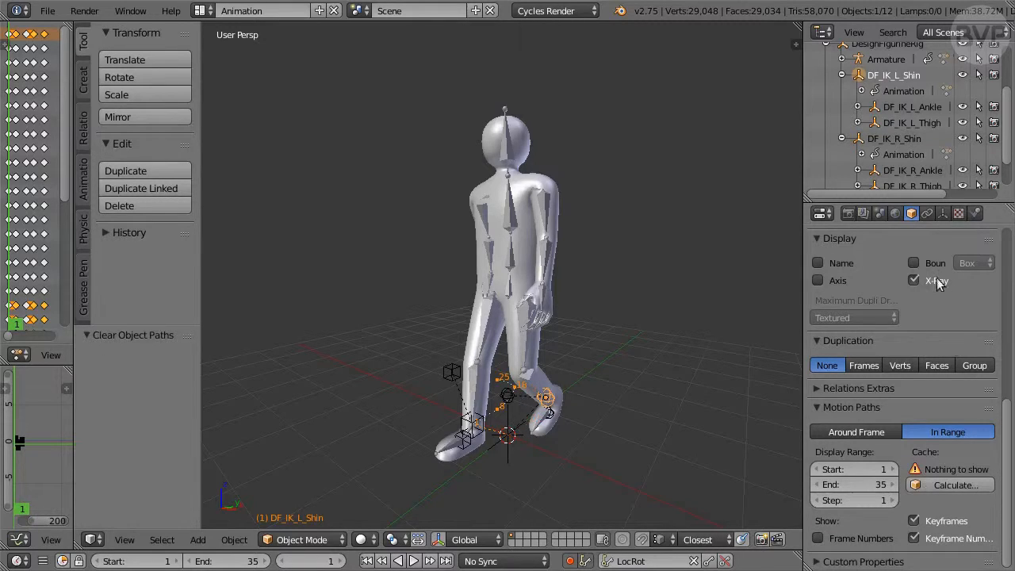
pyautogui.click(909, 142)
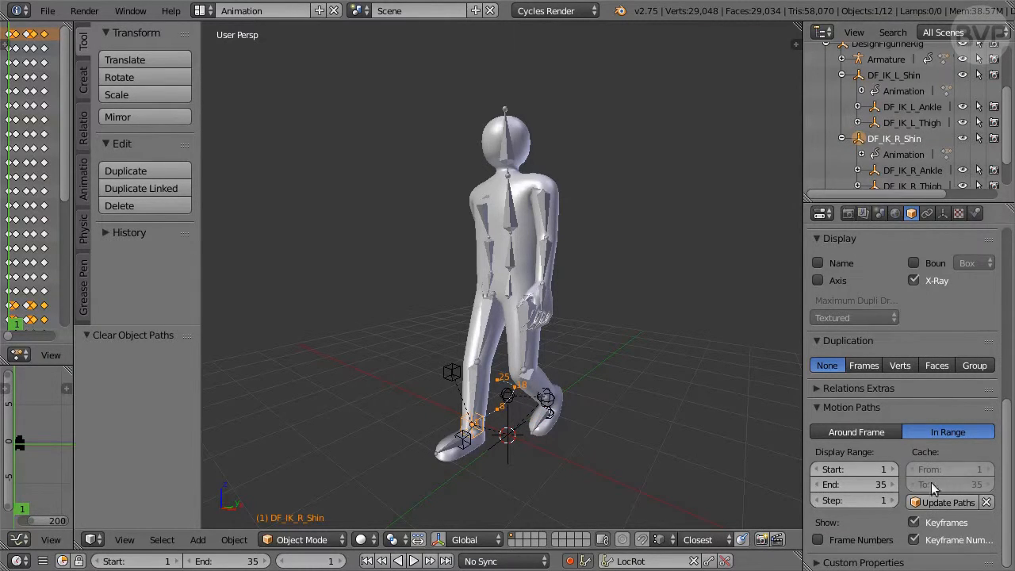
pyautogui.click(987, 502)
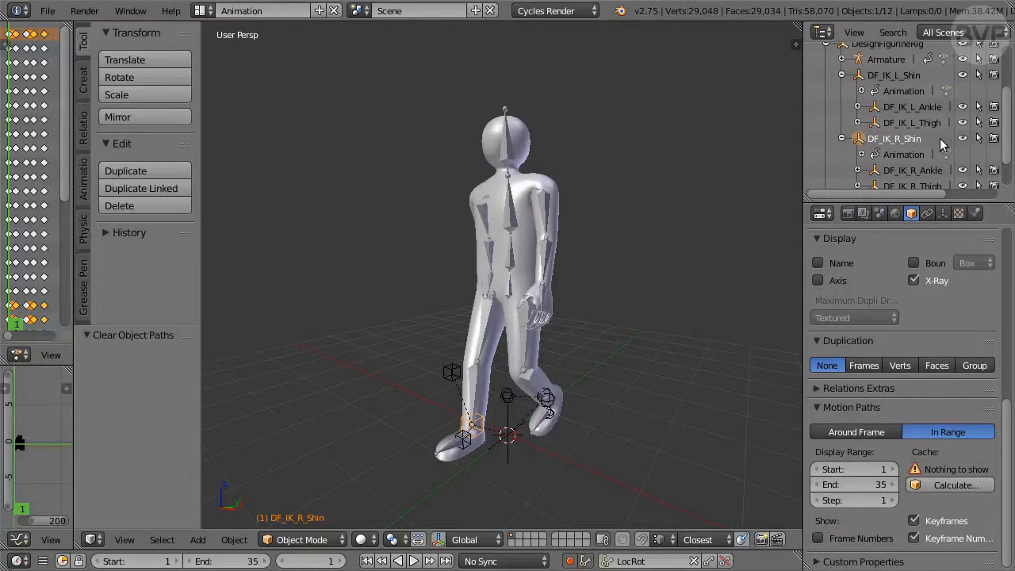
# - Select the DesignFigurineRig object and insert a LocRot keyframe for it on frame 1
pyautogui.scroll(2, 933, 135)
pyautogui.click(909, 71)
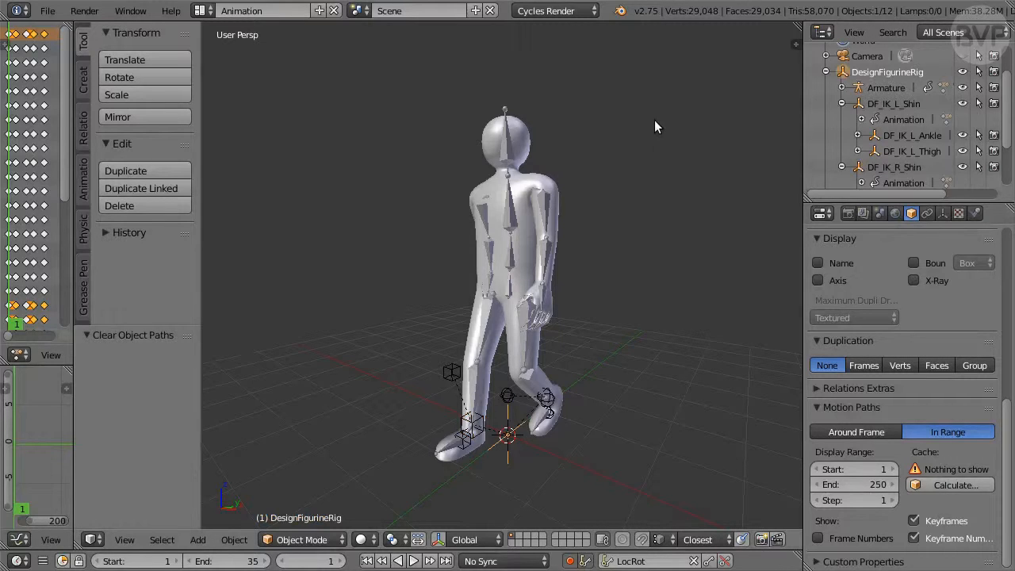
pyautogui.press('i')
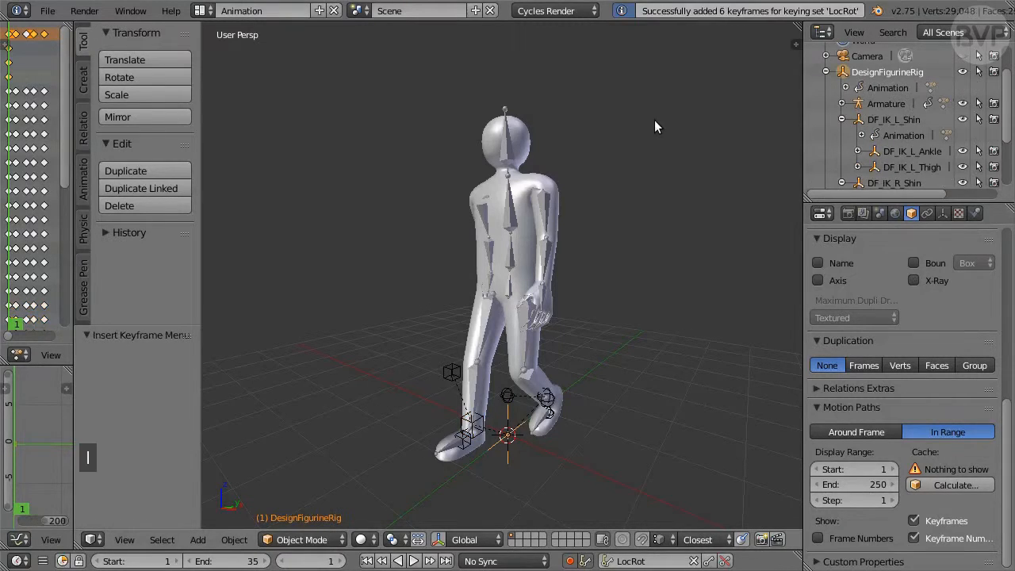
# - Move DesignFigurineRig -3 units along the global Y axis on frame 35 with auto keying
pyautogui.click(446, 561)
pyautogui.press('g')
pyautogui.press('y')
pyautogui.press('-')
pyautogui.press('3')
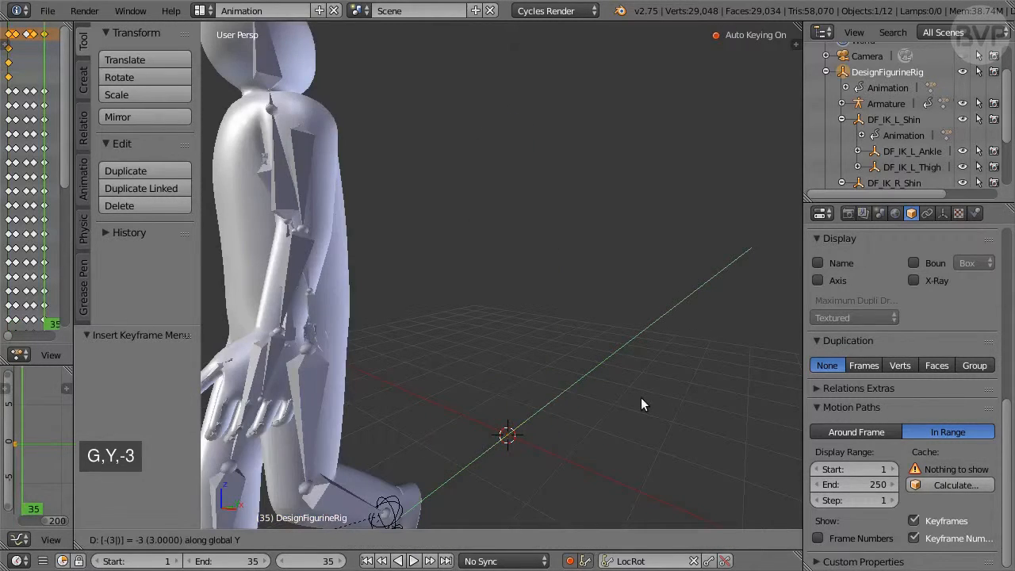
pyautogui.click(640, 405)
# - Play the forward-moving walk in the right side view to check for foot sliding, stopping on frame 1
pyautogui.press('KP_3')
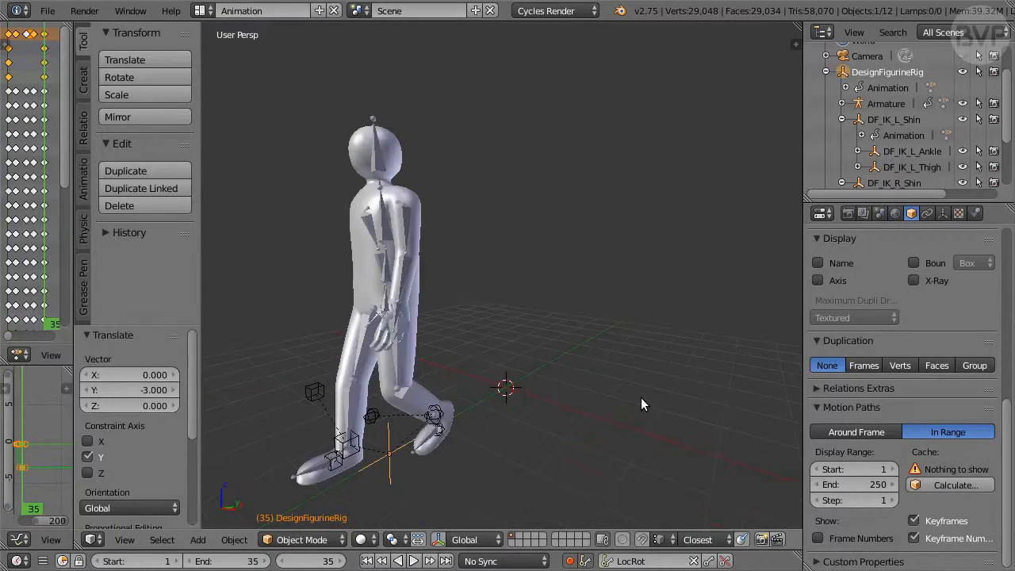
pyautogui.scroll(2, 637, 397)
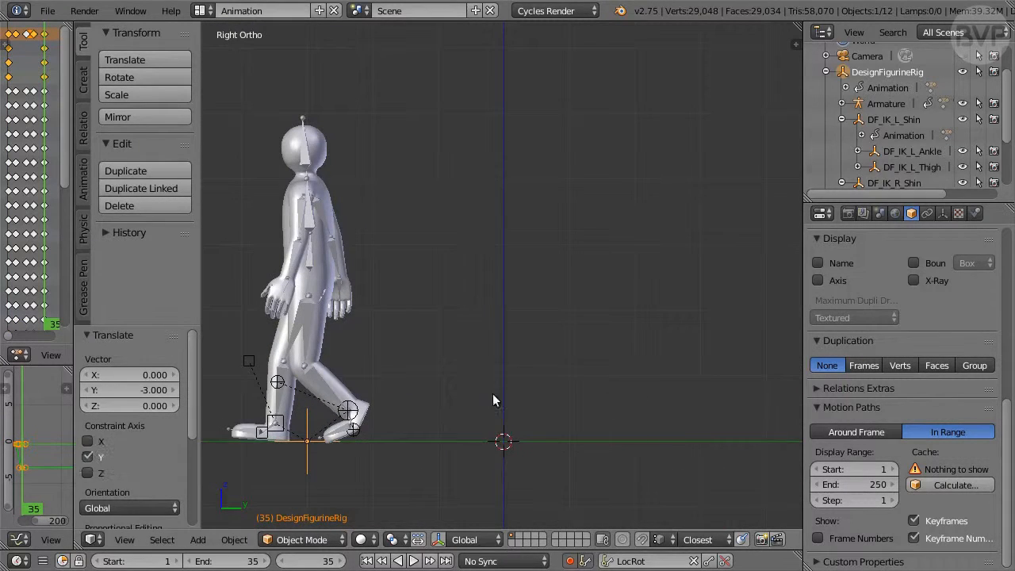
pyautogui.keyDown('shift'); pyautogui.moveTo(493, 393); pyautogui.dragTo(565, 390, button='middle'); pyautogui.keyUp('shift')
pyautogui.scroll(1, 565, 391)
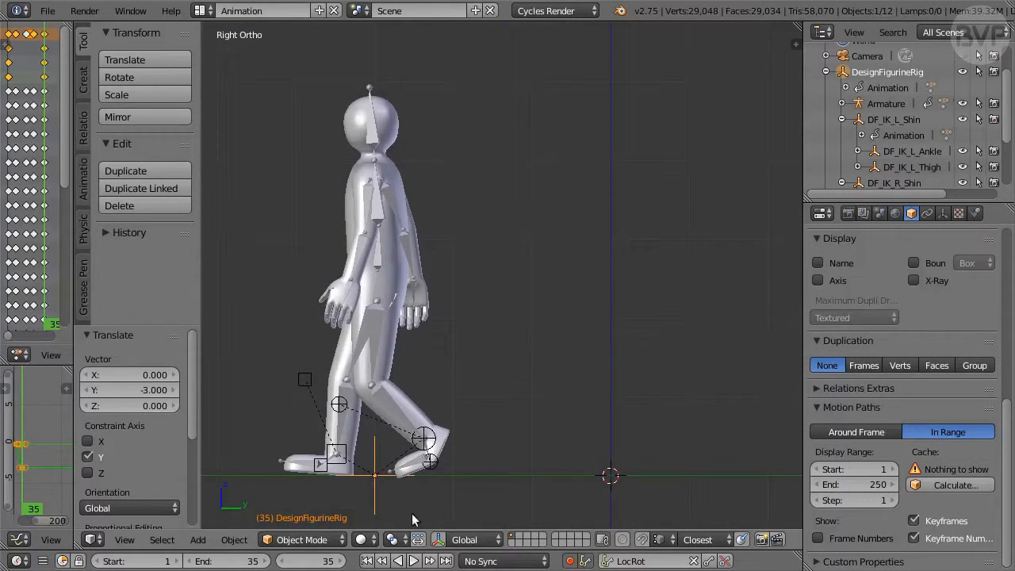
pyautogui.click(413, 561)
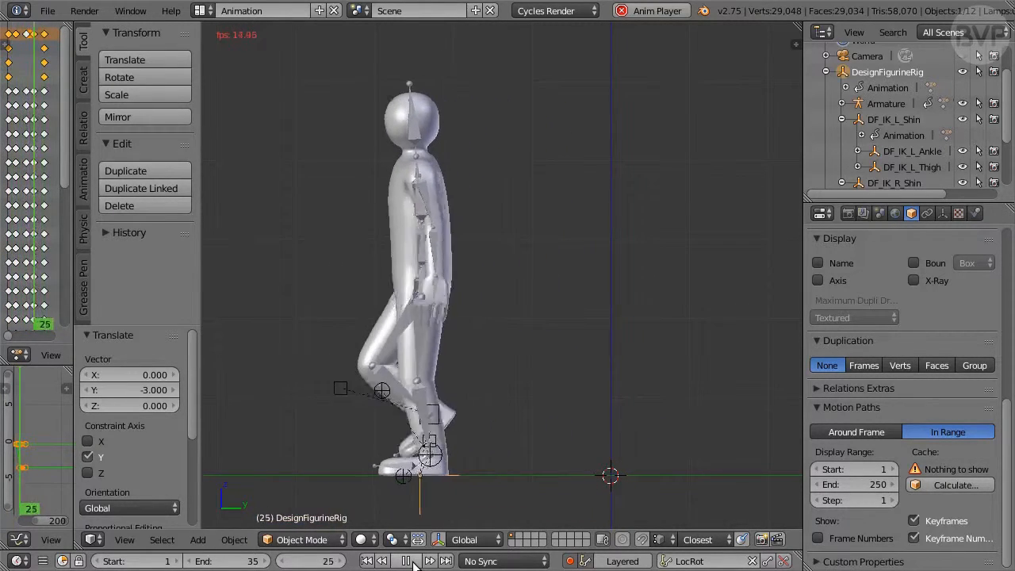
pyautogui.press('Escape')
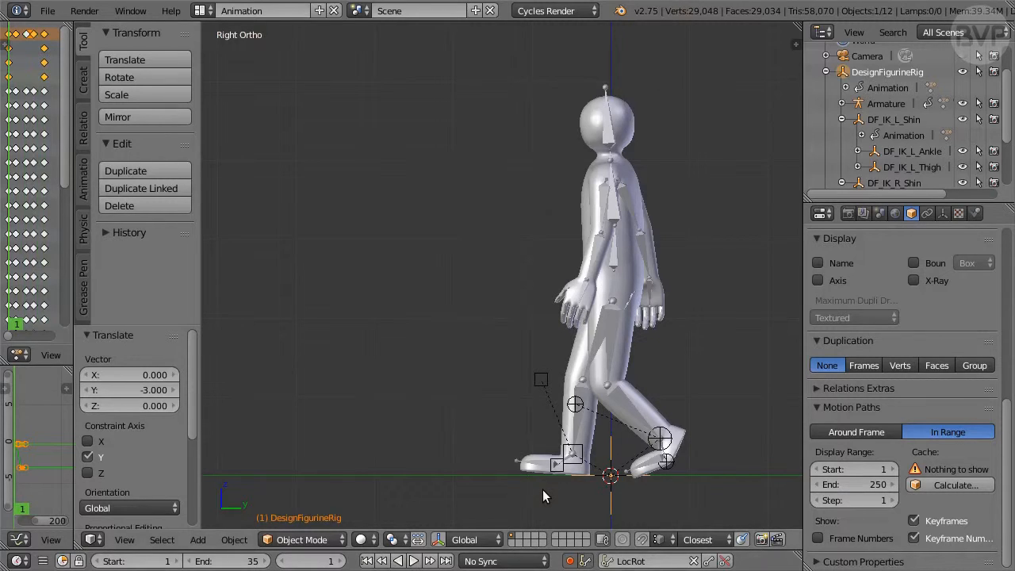
# - Move DesignFigurineRig 0.2 units along the global Y axis on frame 35
pyautogui.hotkey('shift', 'Right')
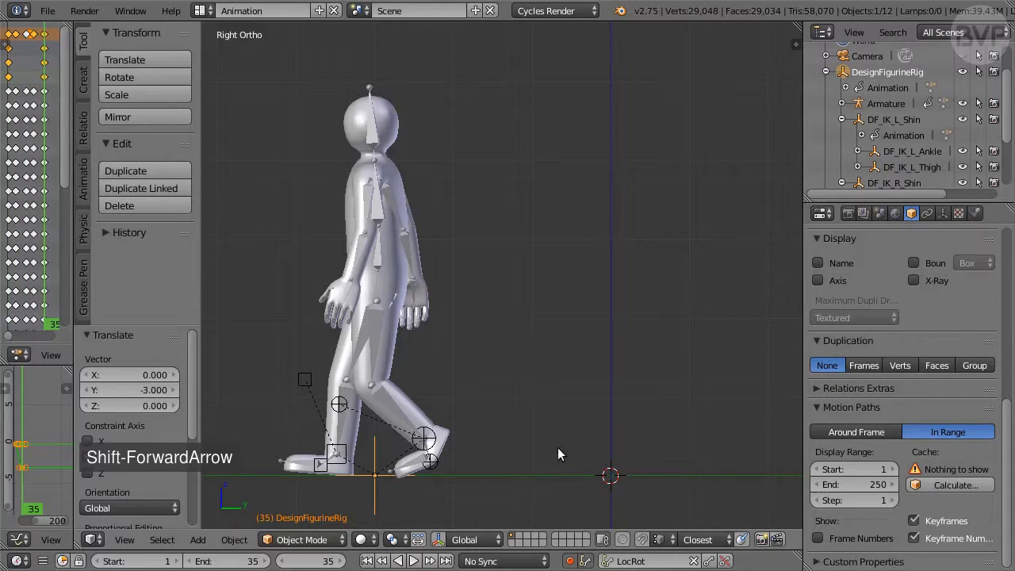
pyautogui.write('gy0.2')
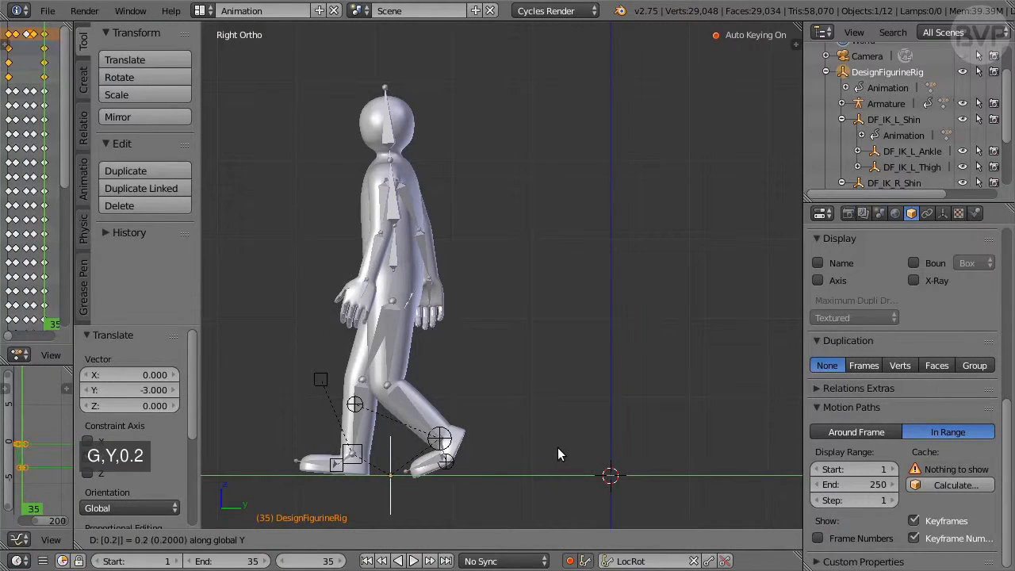
pyautogui.press('Return')
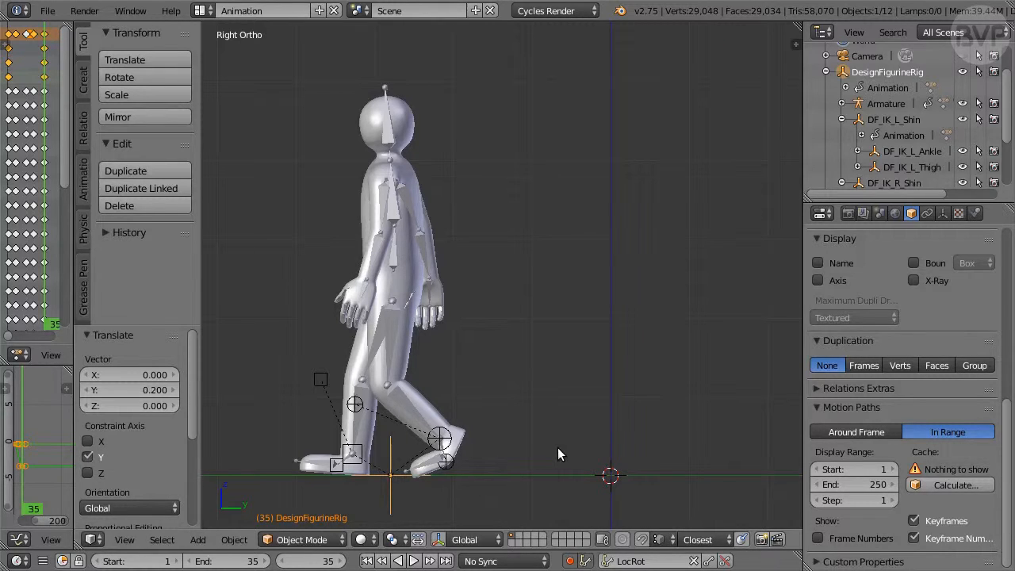
# - Return to frame 1 and enlarge the graph editor by resizing the surrounding areas and narrowing its channel list
pyautogui.hotkey('shift', 'Left')
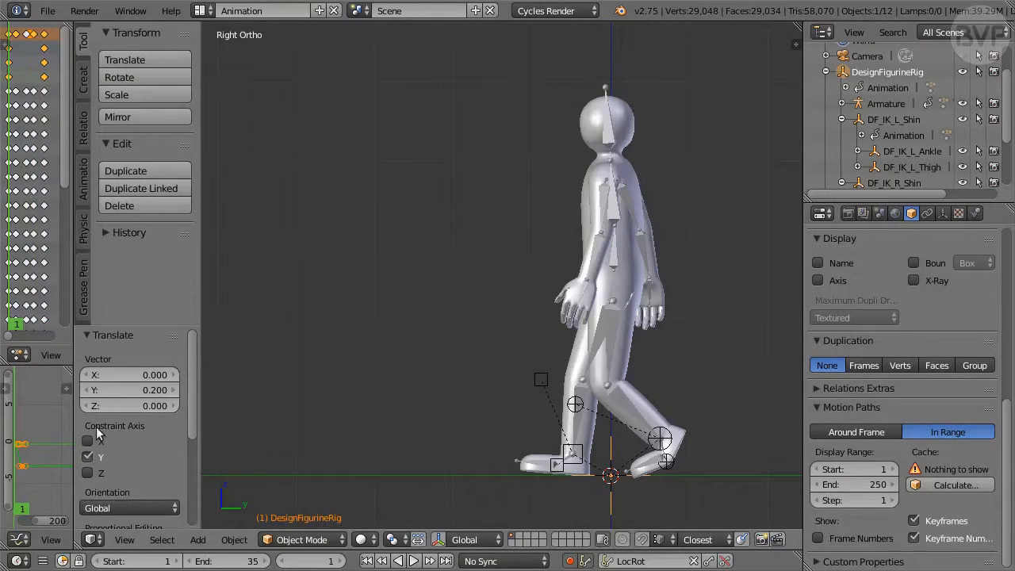
pyautogui.moveTo(74, 420); pyautogui.dragTo(367, 418)
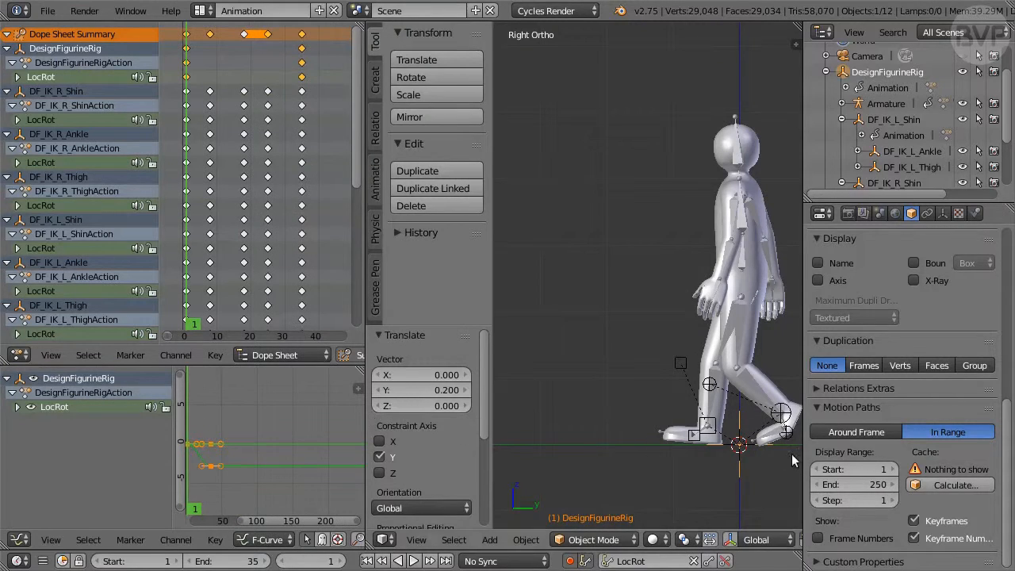
pyautogui.moveTo(804, 460); pyautogui.dragTo(904, 458)
pyautogui.moveTo(364, 408); pyautogui.dragTo(453, 408)
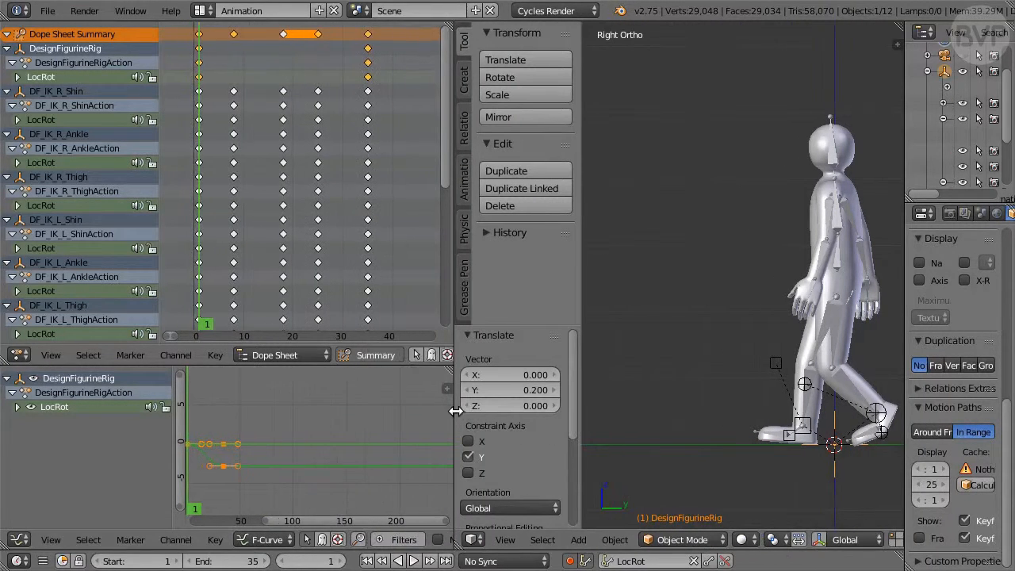
pyautogui.moveTo(352, 367); pyautogui.dragTo(326, 132)
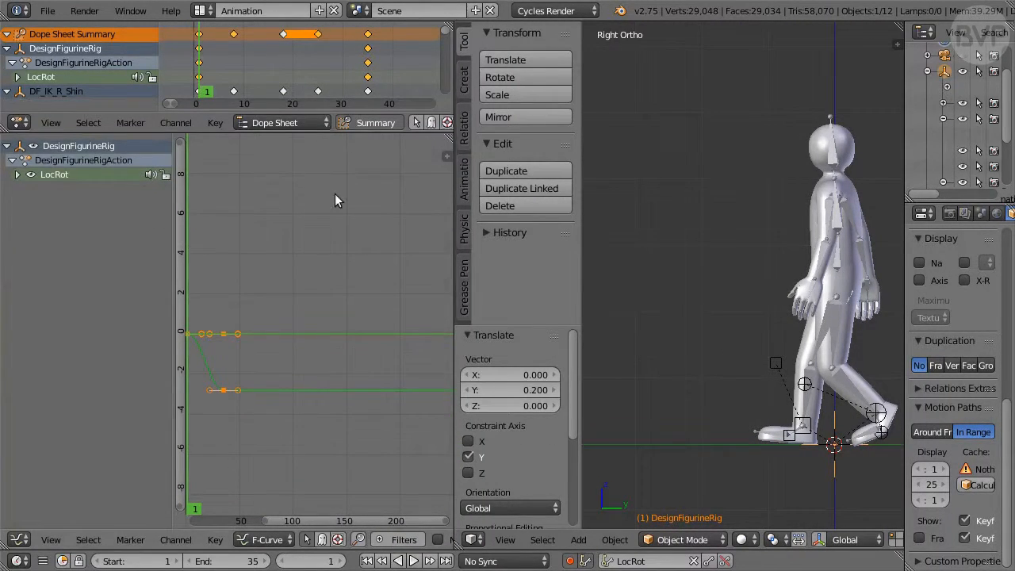
pyautogui.moveTo(178, 215); pyautogui.dragTo(151, 236)
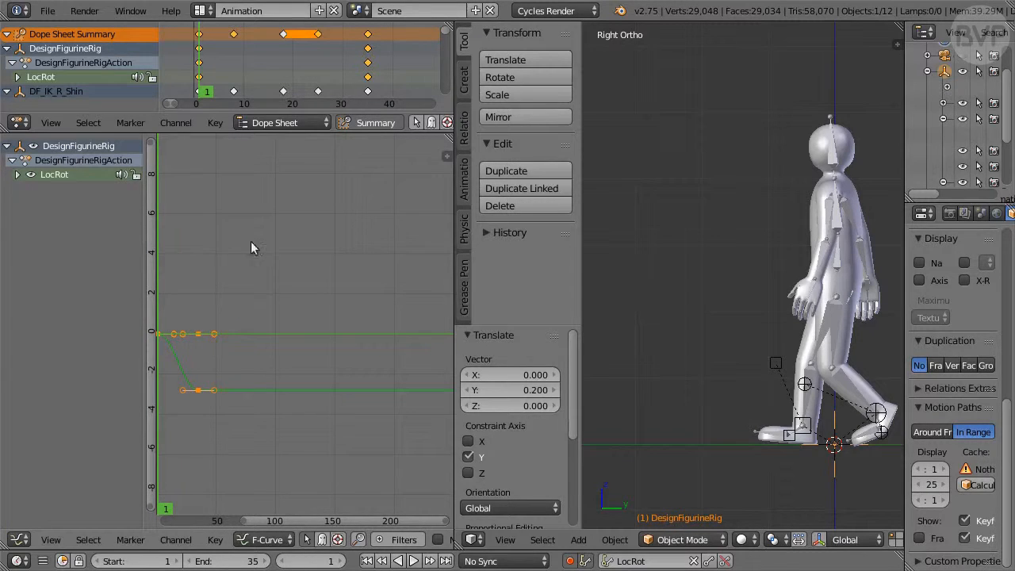
# - Limit the graph display to selected curve keyframes and select DesignFigurineRig's Y Location channel
pyautogui.click(50, 540)
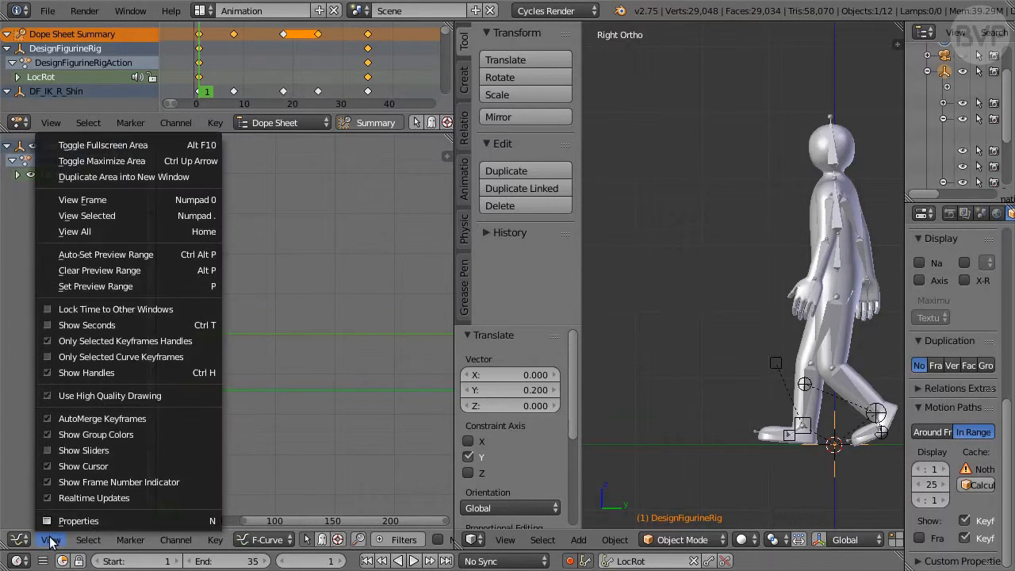
pyautogui.click(120, 358)
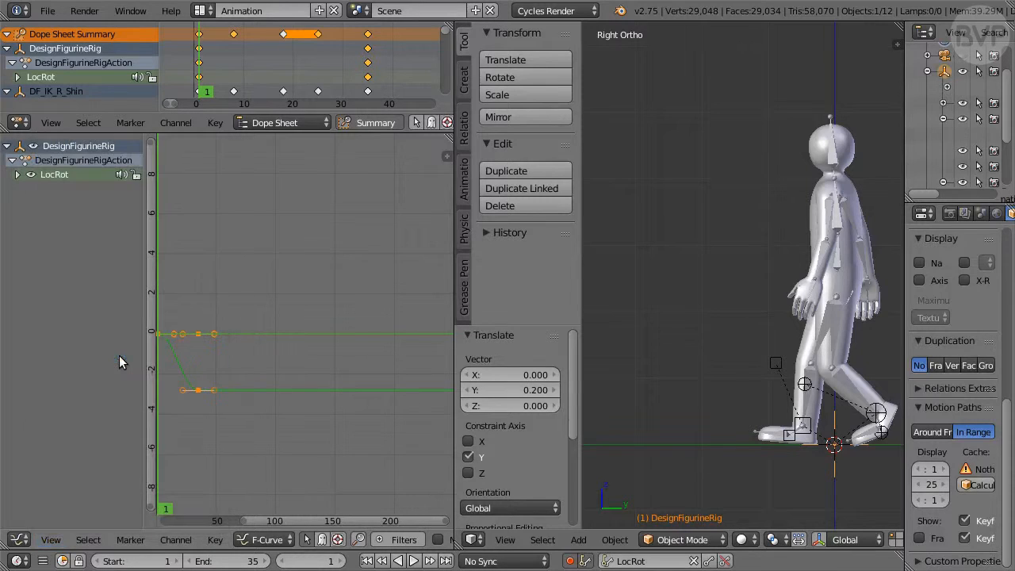
pyautogui.click(17, 176)
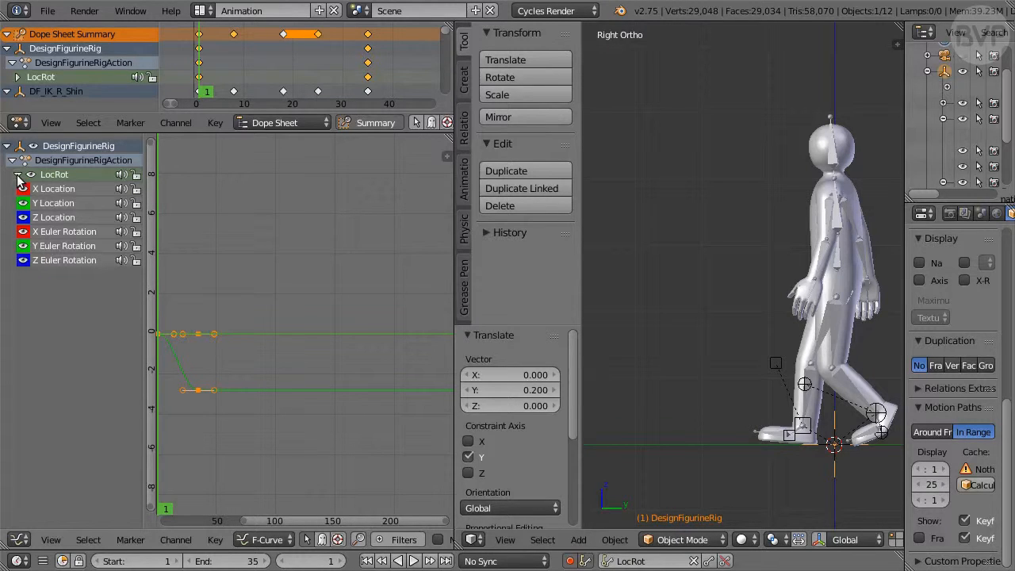
pyautogui.click(51, 204)
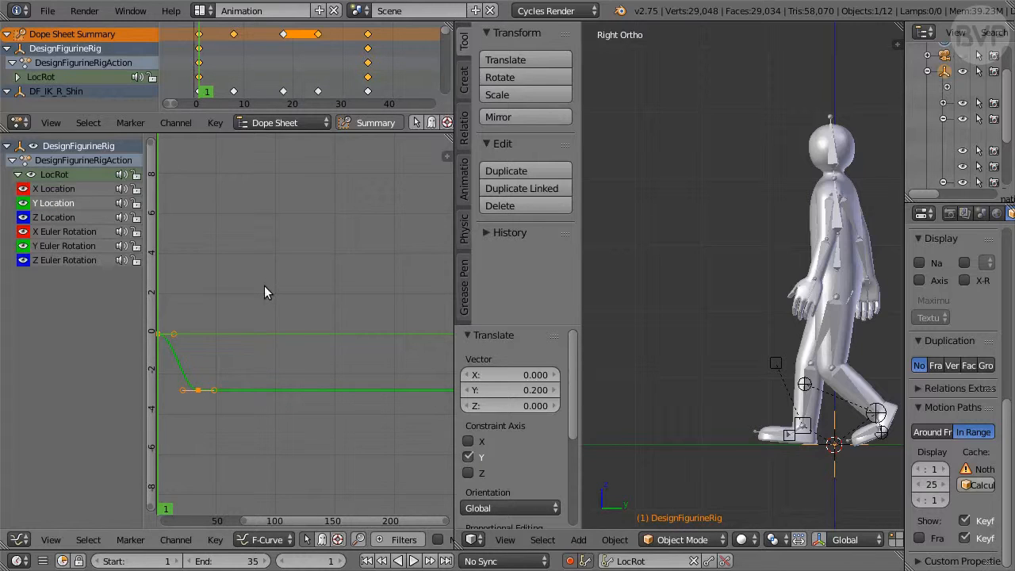
# - Set all keyframes of DesignFigurineRig's Y Location curve to Linear interpolation and play the animation
pyautogui.press('a')
pyautogui.press('a')
pyautogui.press('KP_Decimal')
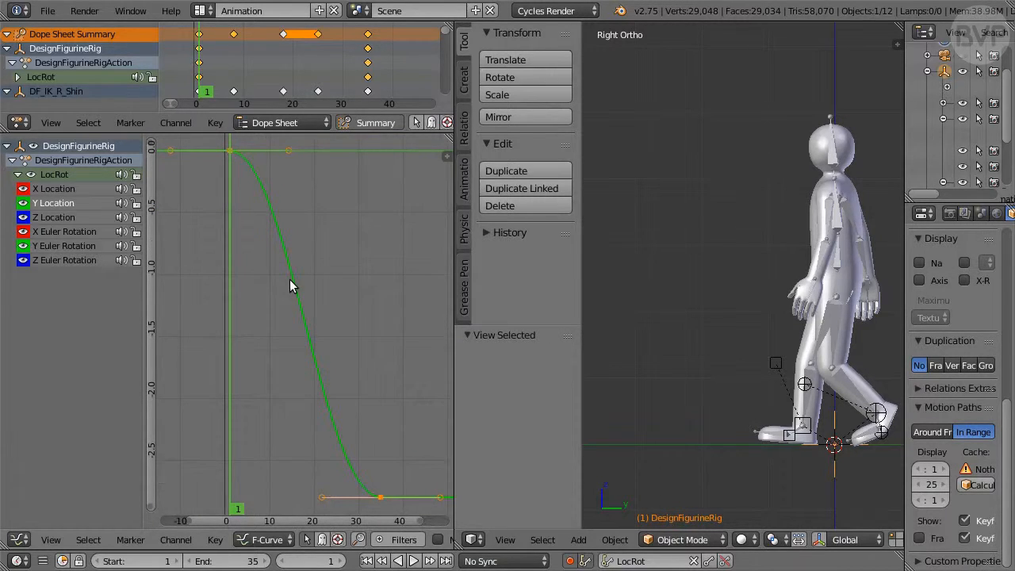
pyautogui.press('t')
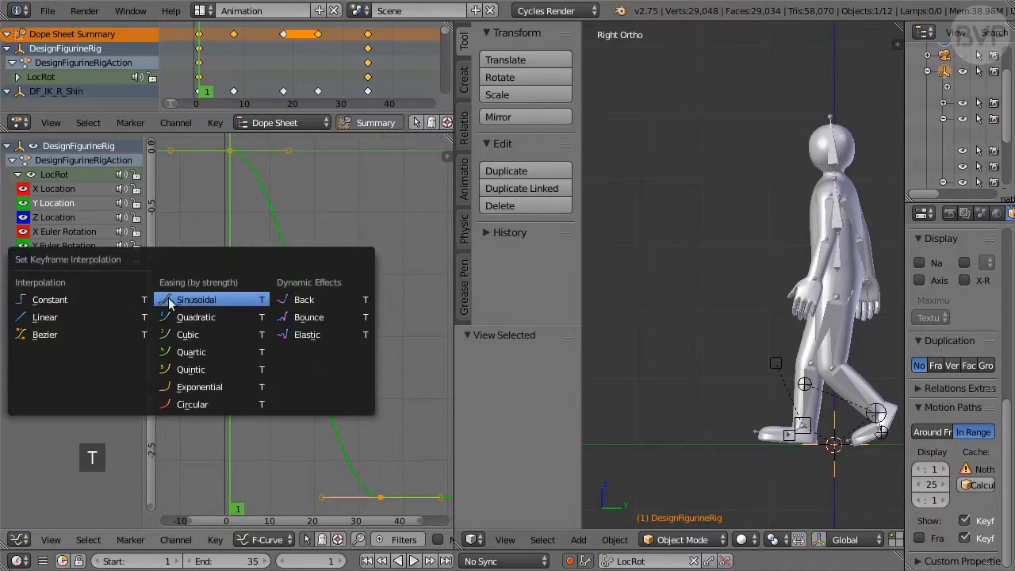
pyautogui.click(93, 317)
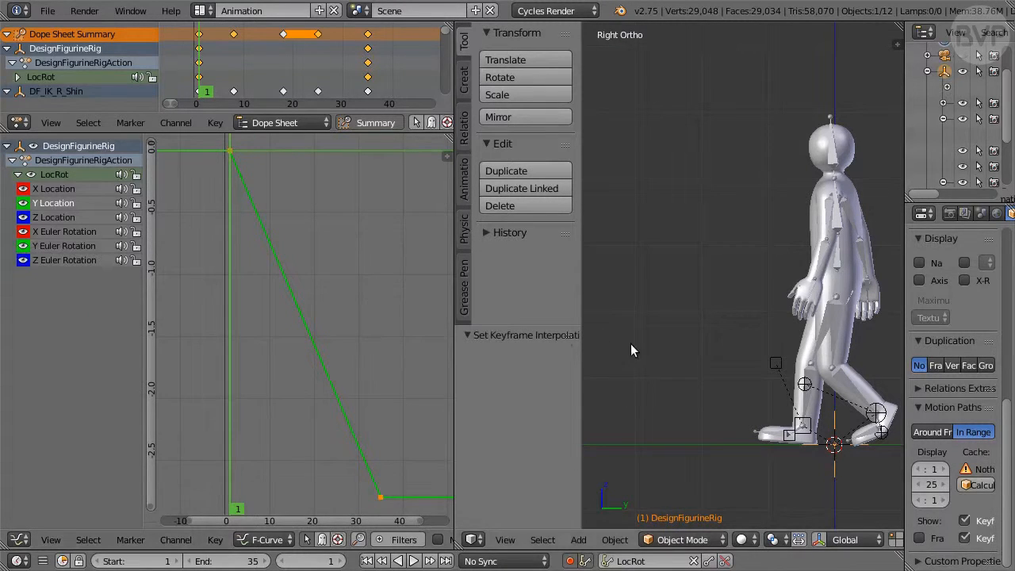
pyautogui.hotkey('alt', 'a')
# - Display the Y Location curve of DF_IK_R_Shin in the graph editor and play the animation briefly
pyautogui.rightClick(810, 436)
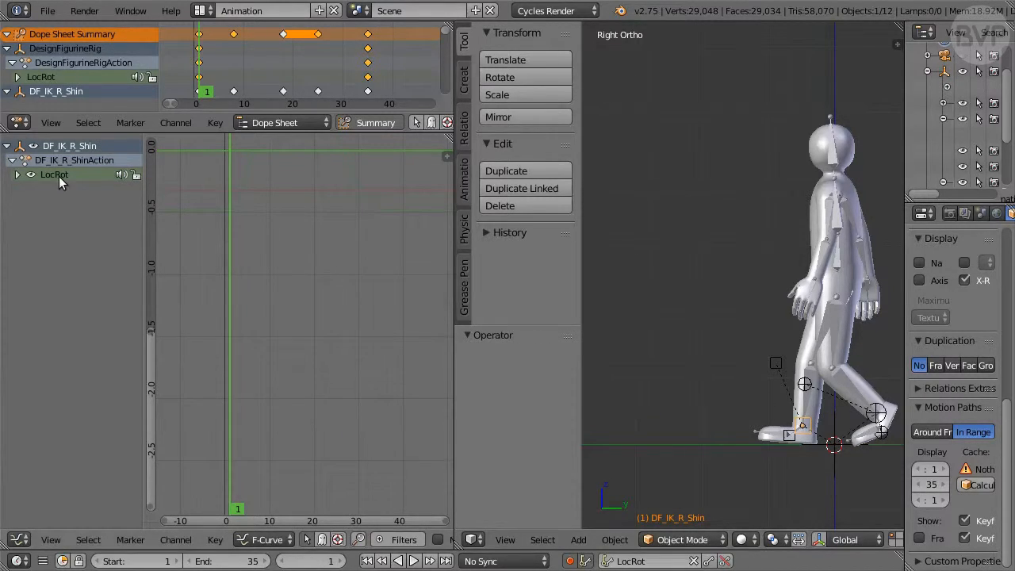
pyautogui.click(58, 176)
pyautogui.click(17, 175)
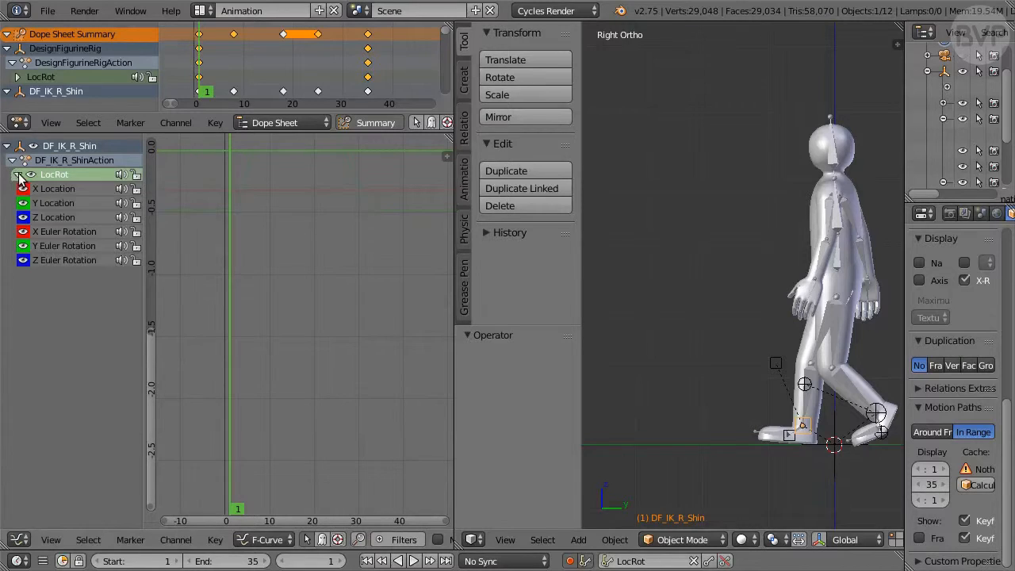
pyautogui.click(67, 203)
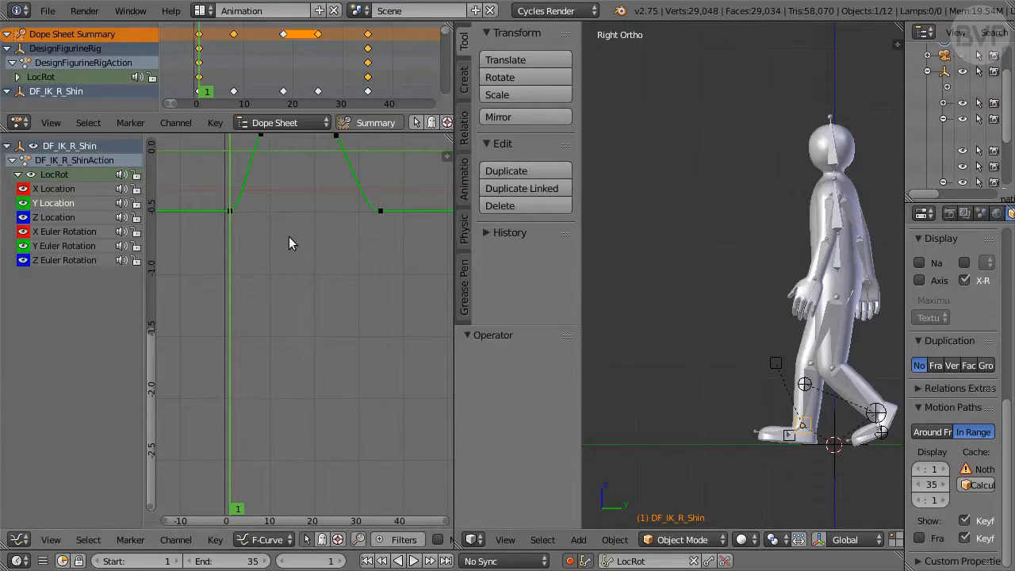
pyautogui.moveTo(289, 236); pyautogui.dragTo(337, 383, button='middle')
pyautogui.scroll(3, 311, 379)
pyautogui.hotkey('alt', 'a')
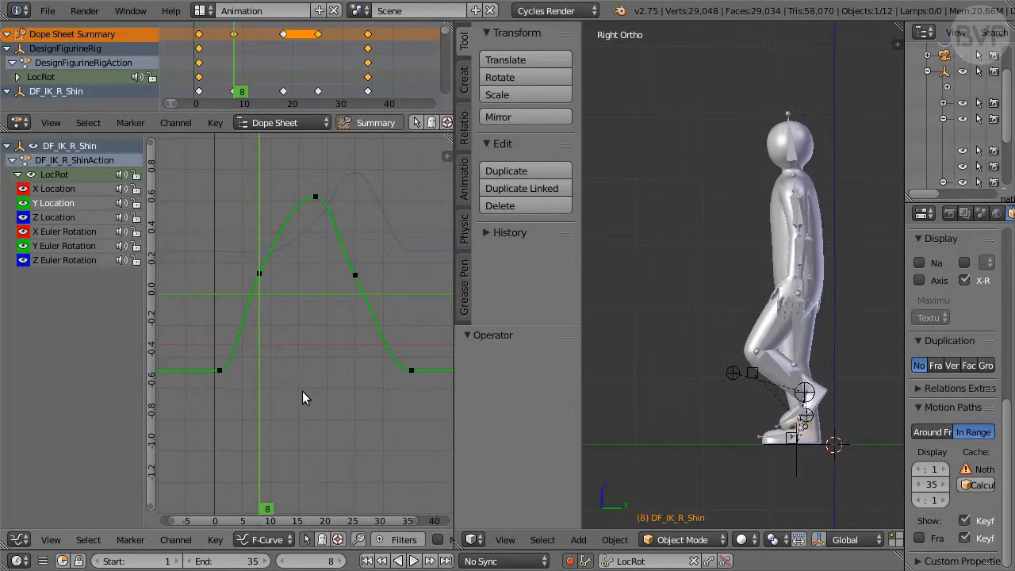
pyautogui.press('Escape')
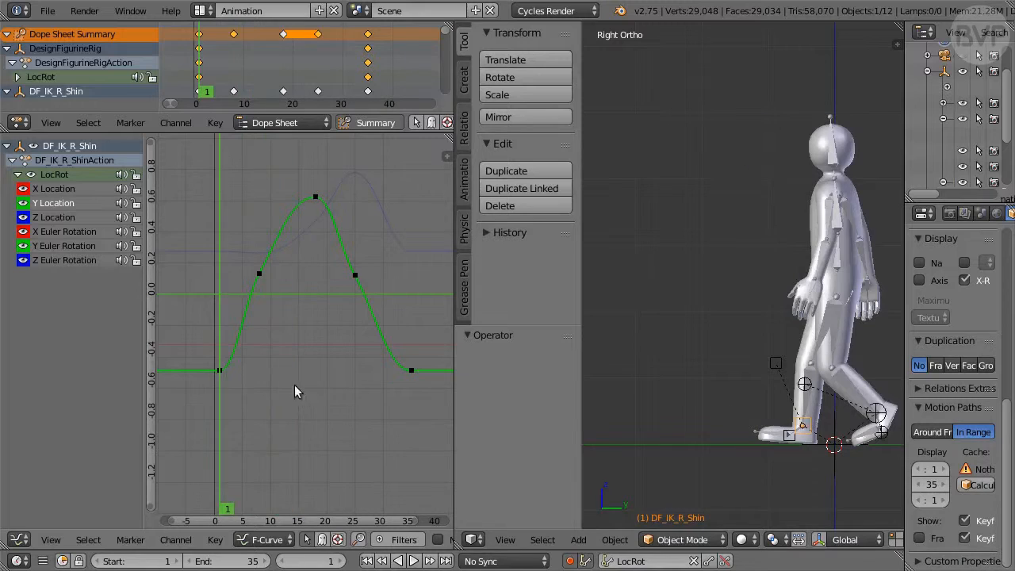
# - Set the handle type of the frame 1 keyframe on DF_IK_R_Shin's Y Location curve to Vector
pyautogui.rightClick(219, 370)
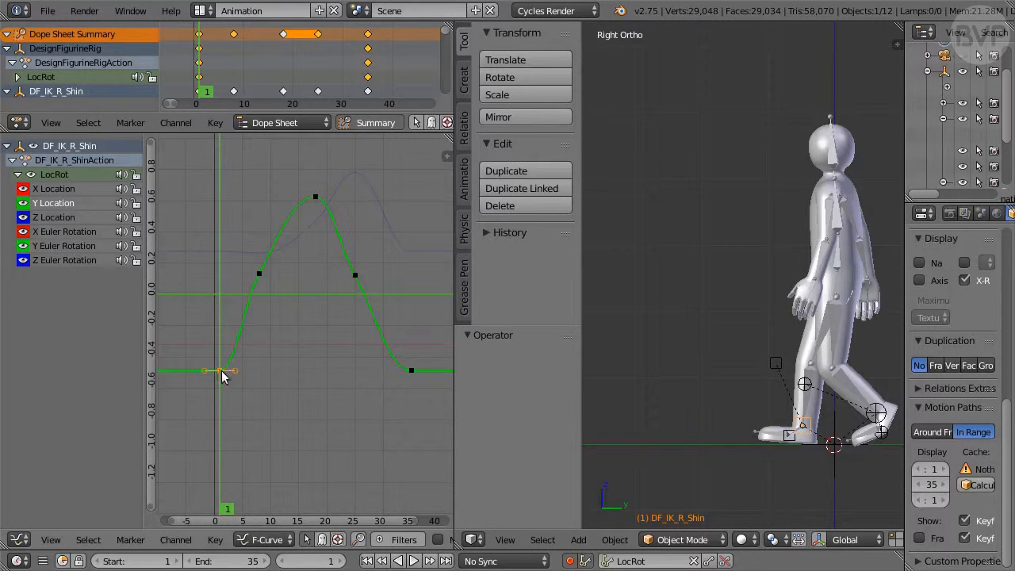
pyautogui.press('v')
pyautogui.click(274, 375)
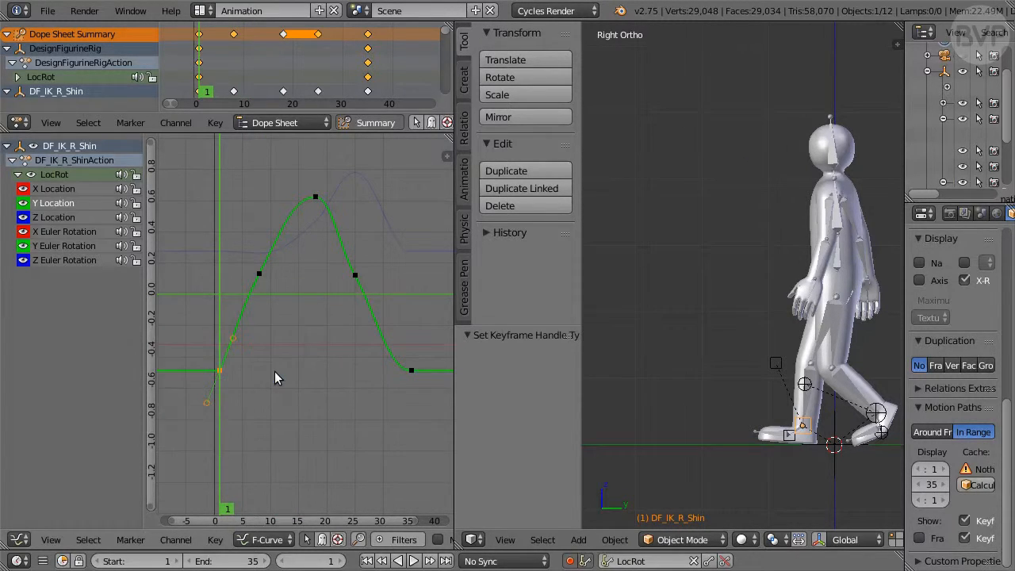
# - Play the animation and examine frames 1 to 13 one by one for sliding of the planted foot
pyautogui.press('Right')
pyautogui.press('Right')
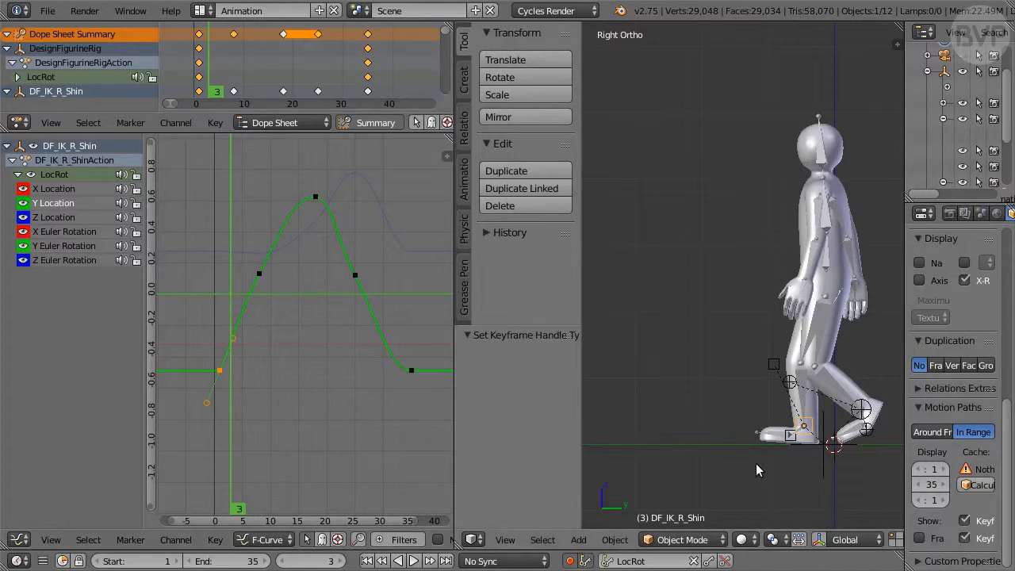
pyautogui.hotkey('alt', 'a')
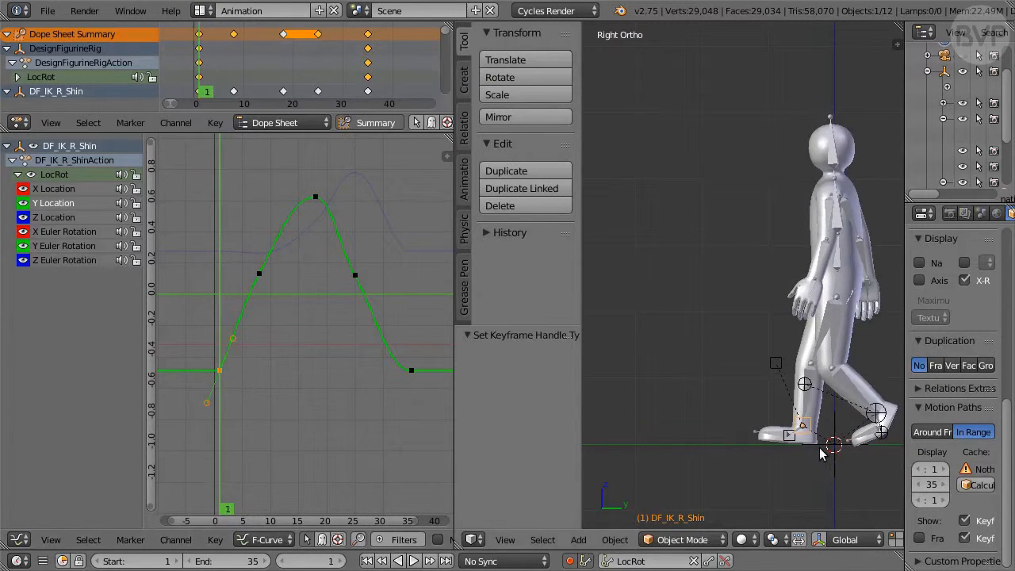
pyautogui.press('Escape')
pyautogui.press('Right')
pyautogui.press('Right')
pyautogui.press('Right')
pyautogui.press('Right')
pyautogui.press('Right')
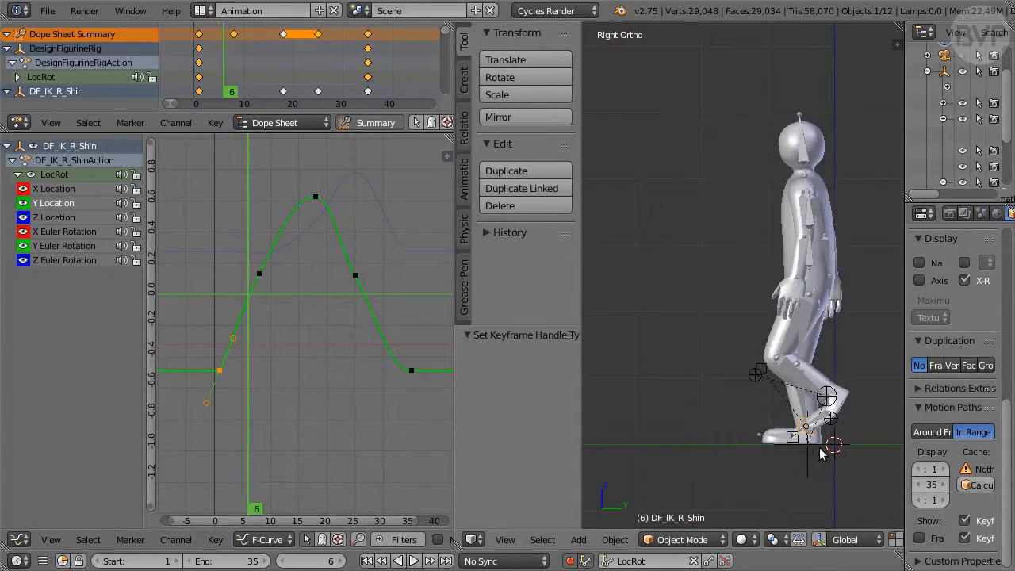
pyautogui.press('Right')
pyautogui.press('Right')
pyautogui.press('Right')
pyautogui.press('Right')
pyautogui.press('Right')
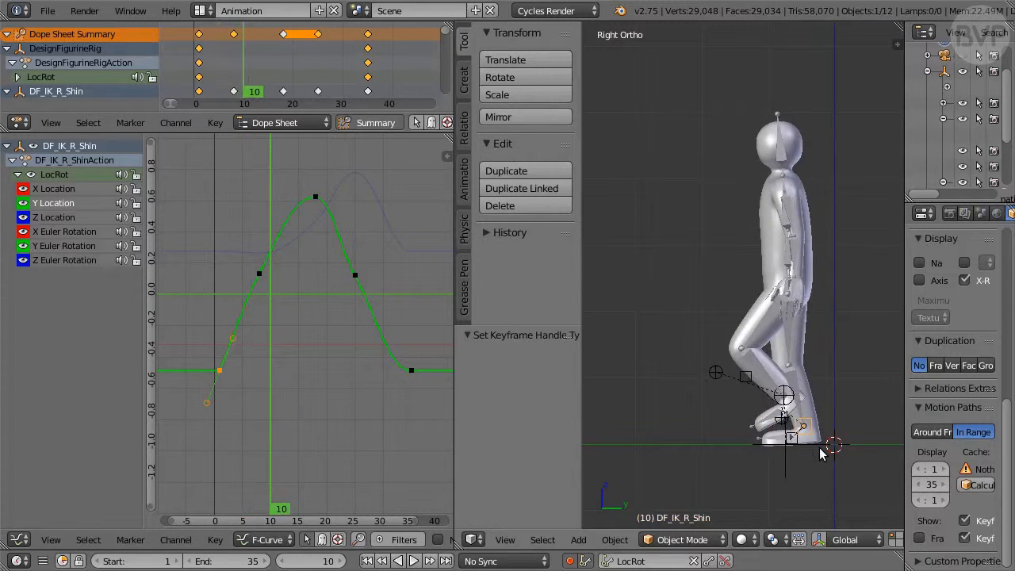
pyautogui.press('Right')
pyautogui.press('Left')
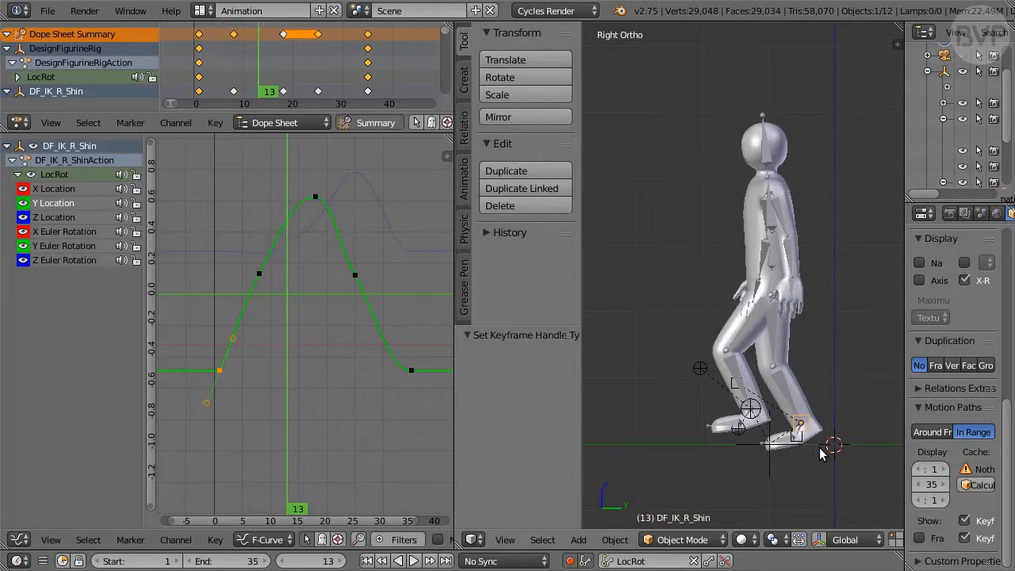
pyautogui.hotkey('shift', 'Left')
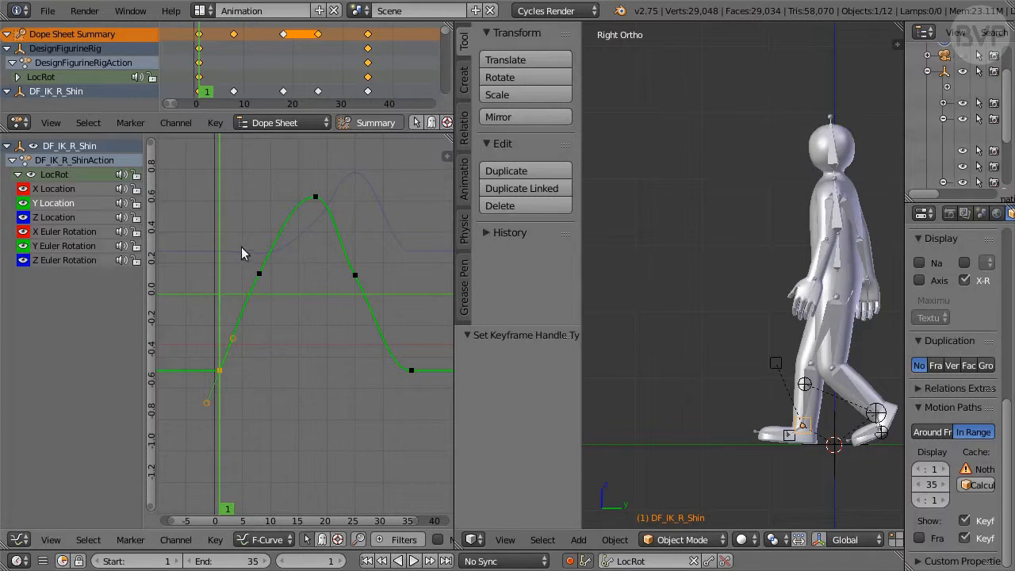
# - Move the incoming handle of the frame 8 keyframe on DF_IK_R_Shin's Y Location curve about 0.5 frames later
pyautogui.click(260, 274)
pyautogui.scroll(2, 259, 304)
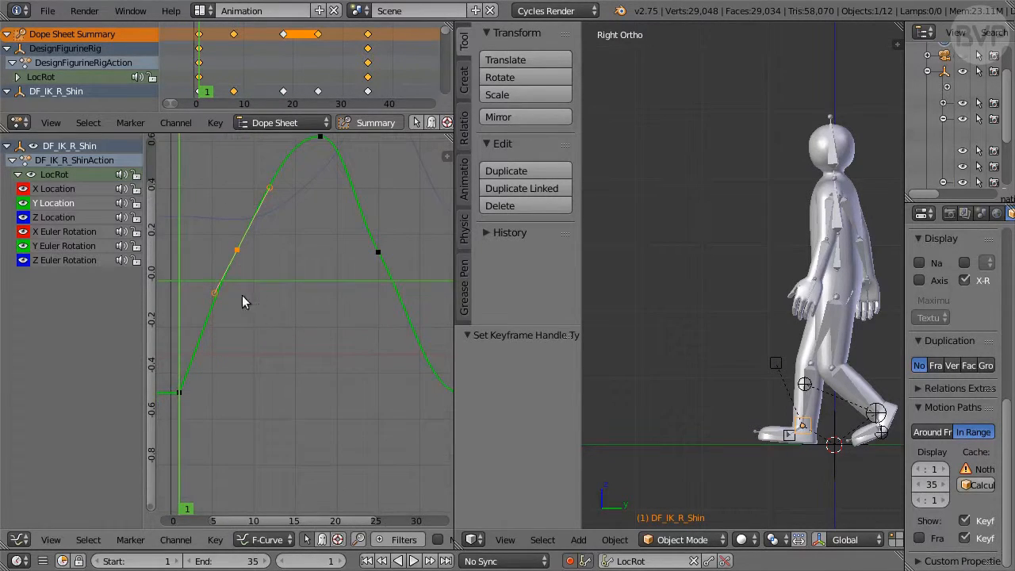
pyautogui.click(214, 293)
pyautogui.press('g')
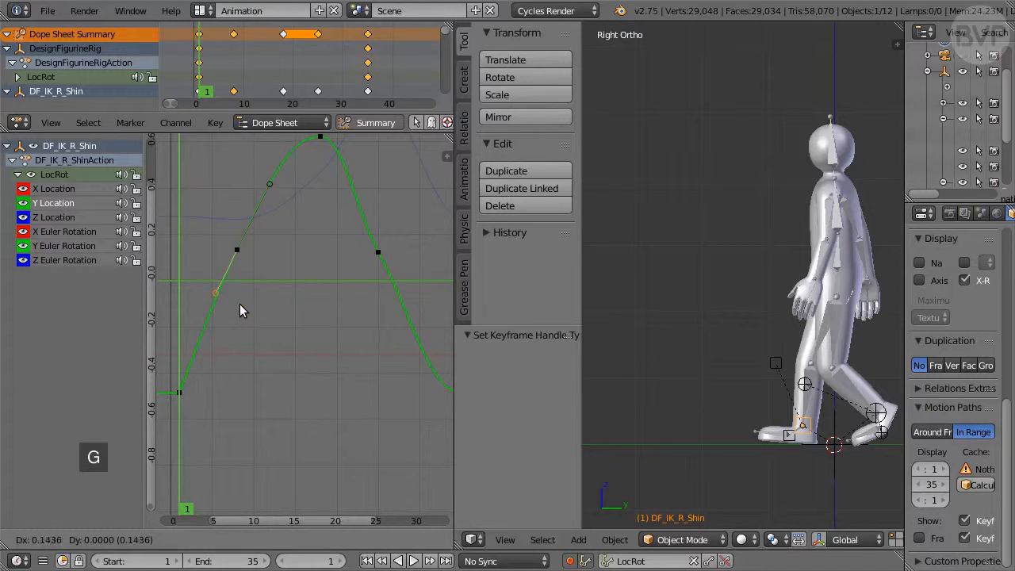
pyautogui.click(272, 313)
# - Step back and forth through frames 1 to 14 to check the planted foot's movement with the adjusted handle
pyautogui.press('Right')
pyautogui.press('Right')
pyautogui.press('Right')
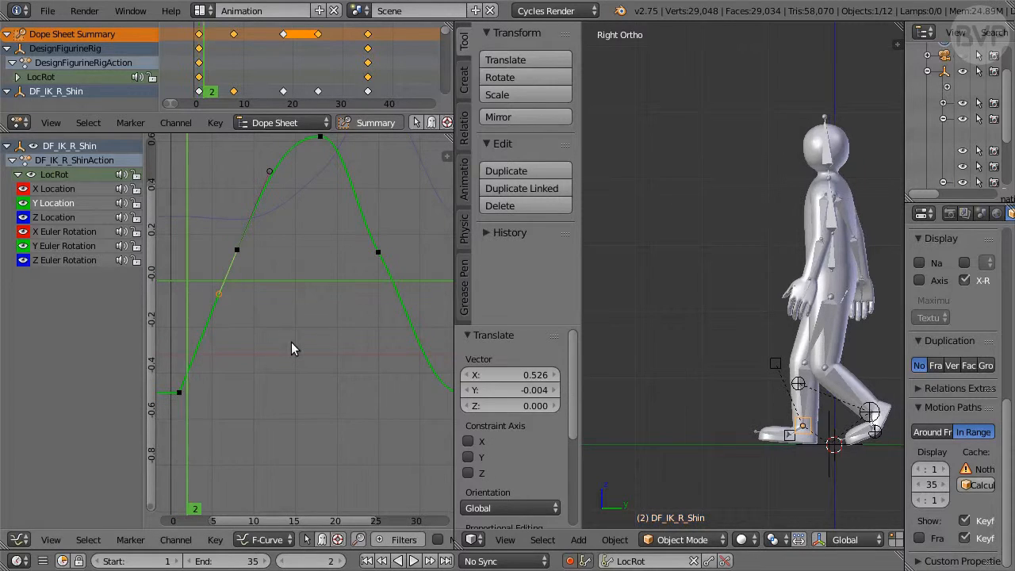
pyautogui.press('Right')
pyautogui.press('Right')
pyautogui.press('Right')
pyautogui.press('Right')
pyautogui.press('Right')
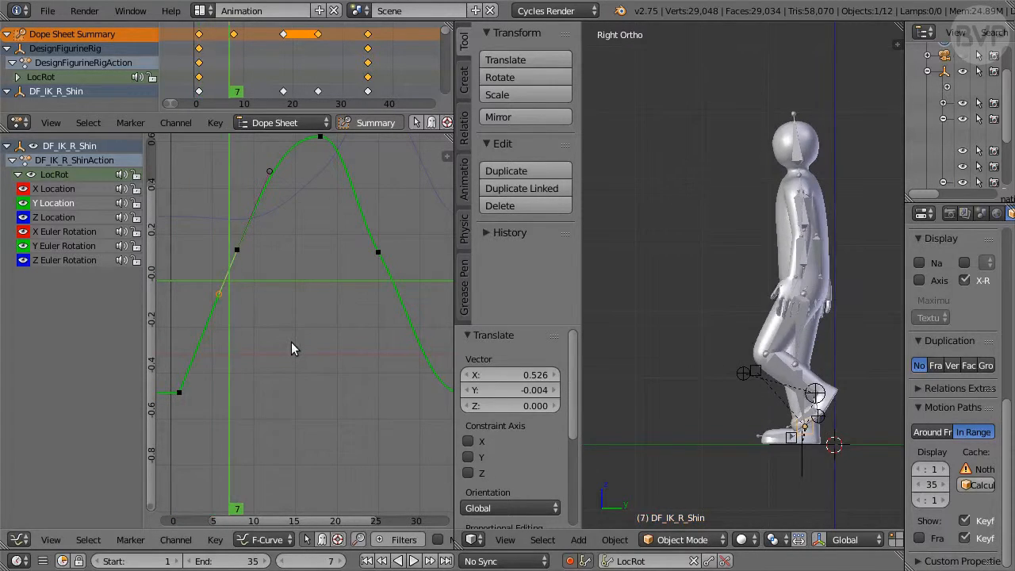
pyautogui.press('Right')
pyautogui.press('Right')
pyautogui.press('Right')
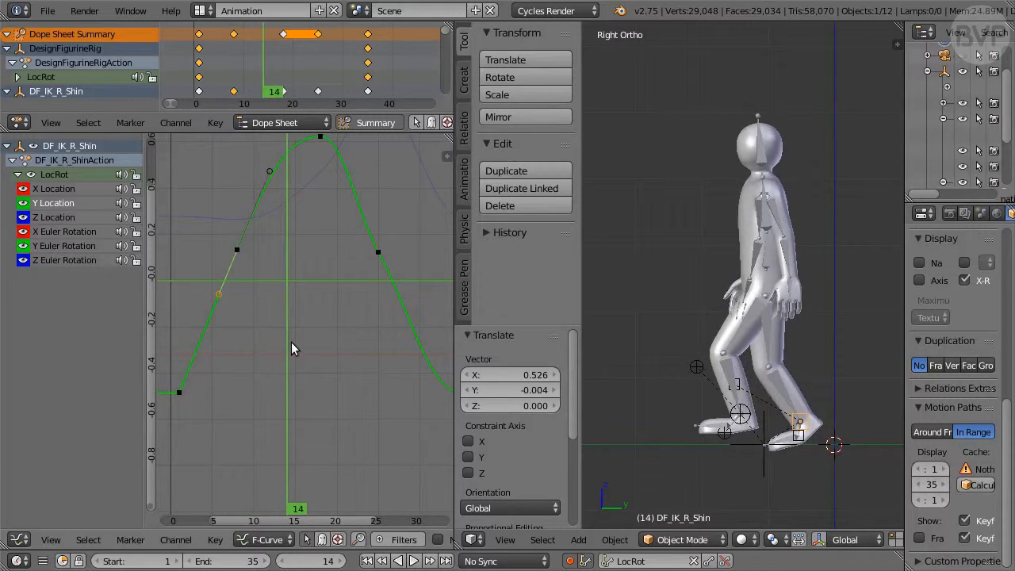
pyautogui.press('Left')
pyautogui.press('Left')
pyautogui.press('Left')
pyautogui.press('Left')
pyautogui.press('Left')
pyautogui.press('Left')
pyautogui.press('Left')
pyautogui.press('Left')
pyautogui.press('Left')
pyautogui.press('Left')
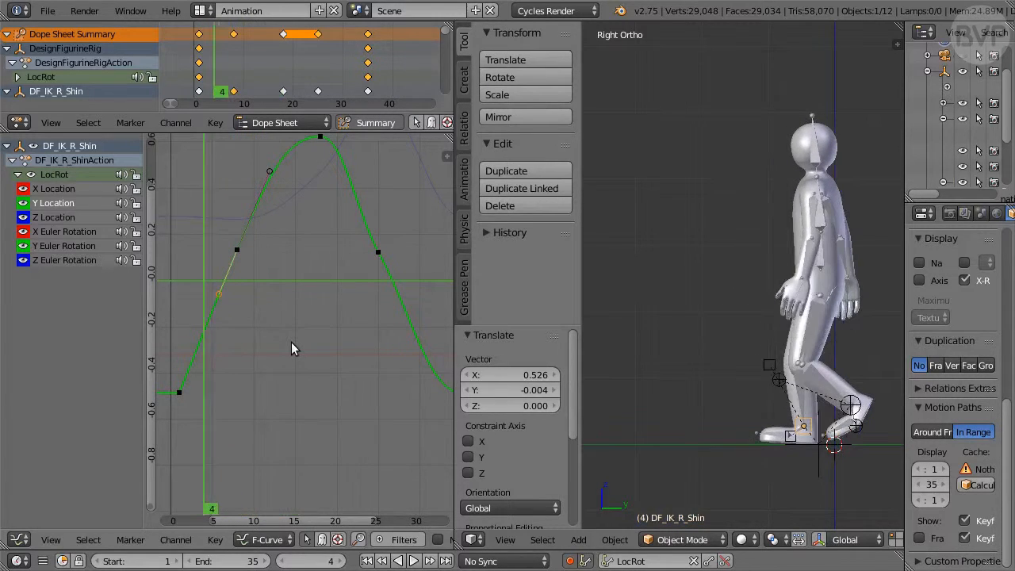
pyautogui.press('Right')
pyautogui.press('Right')
pyautogui.press('Right')
pyautogui.press('Right')
pyautogui.press('Right')
pyautogui.press('Right')
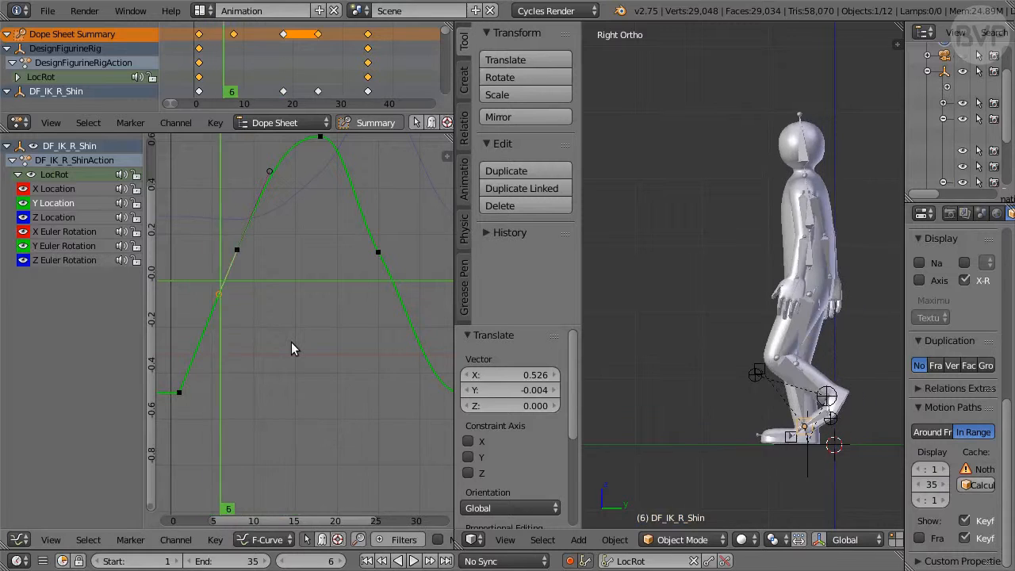
pyautogui.hotkey('shift', 'Left')
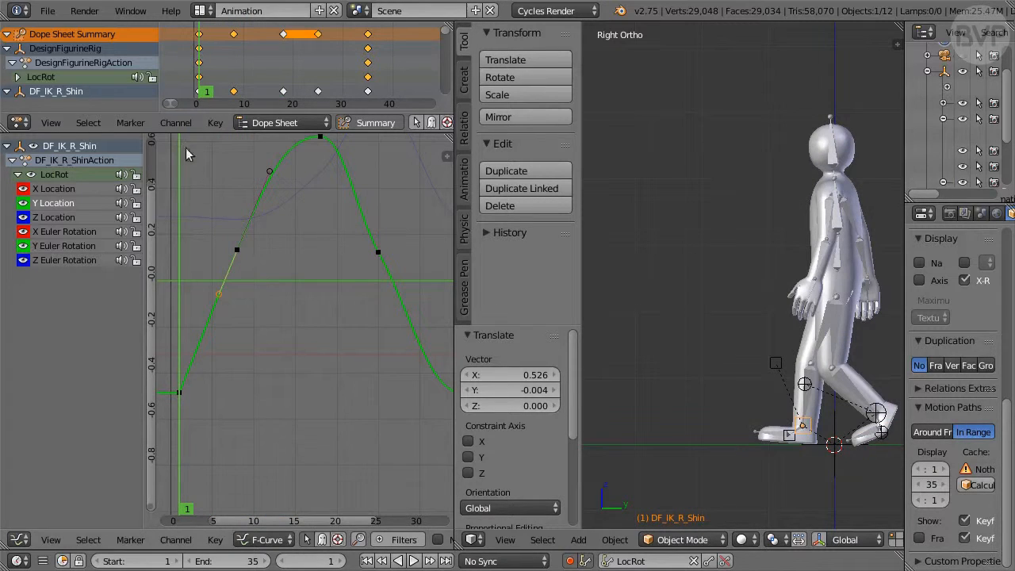
# - Set DesignFigurineRig's Y location to -3 on frame 35, widening the properties area for the entry and narrowing it again
pyautogui.click(89, 45)
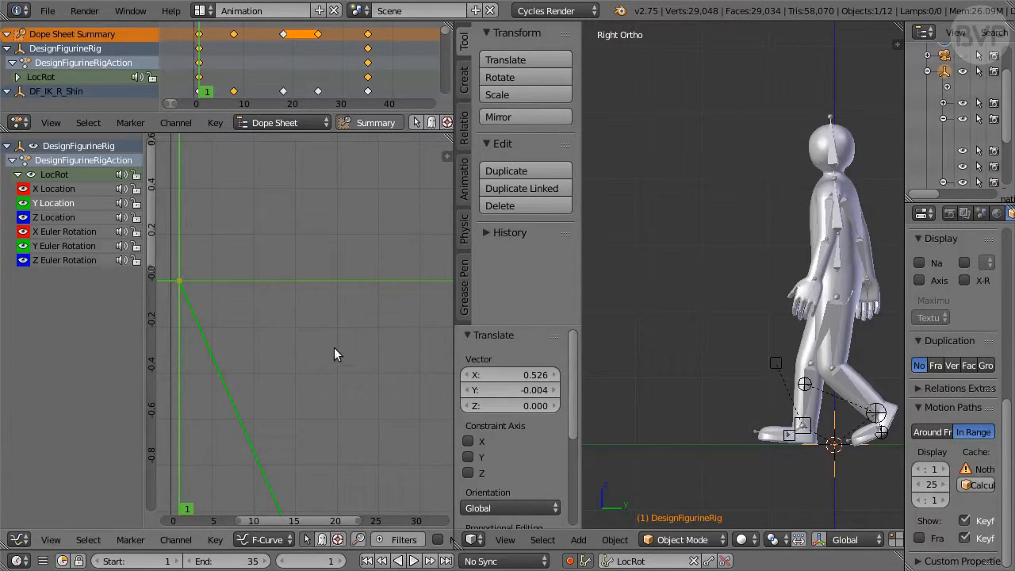
pyautogui.hotkey('shift', 'Right')
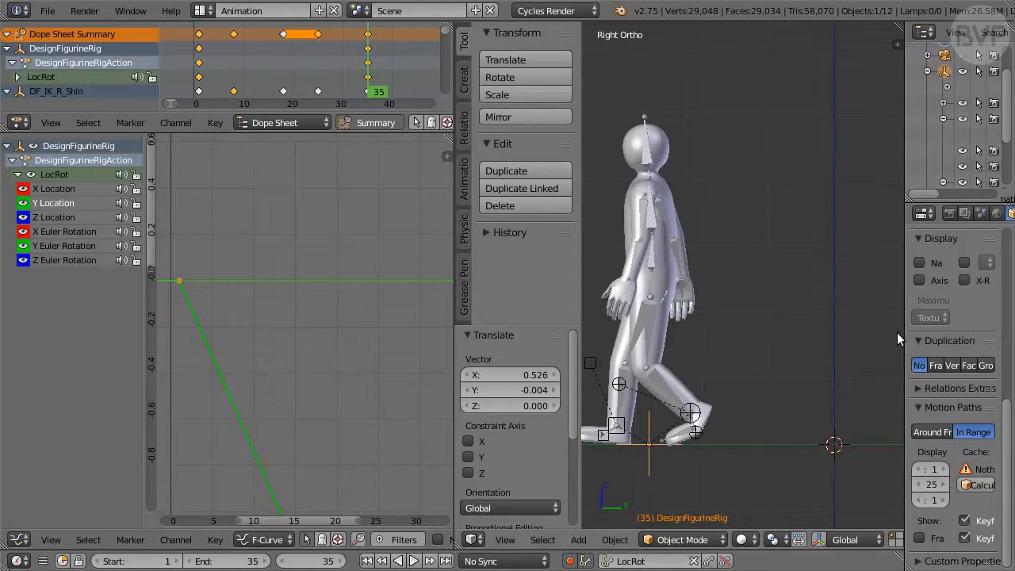
pyautogui.moveTo(904, 332); pyautogui.dragTo(801, 349)
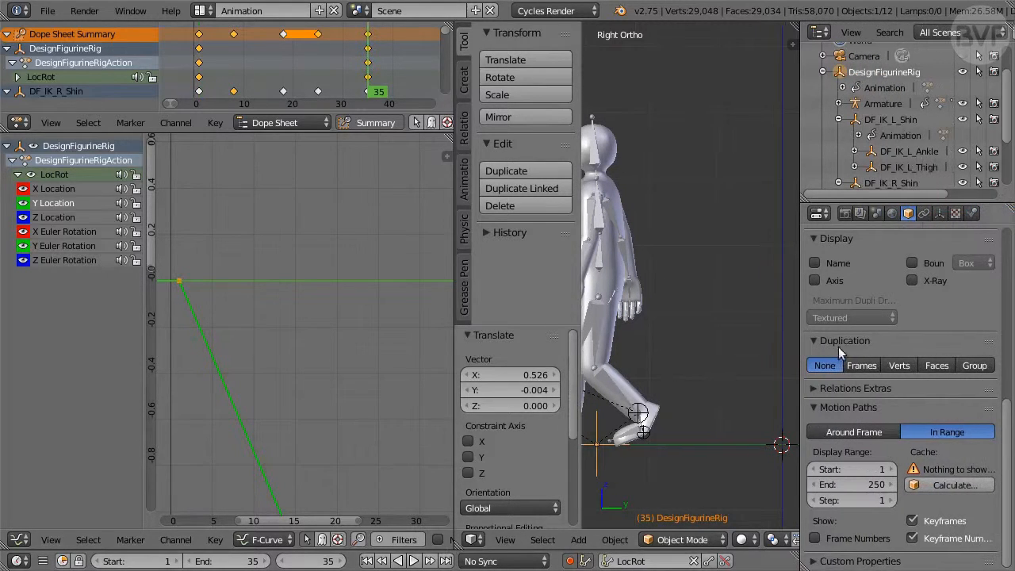
pyautogui.scroll(10, 858, 340)
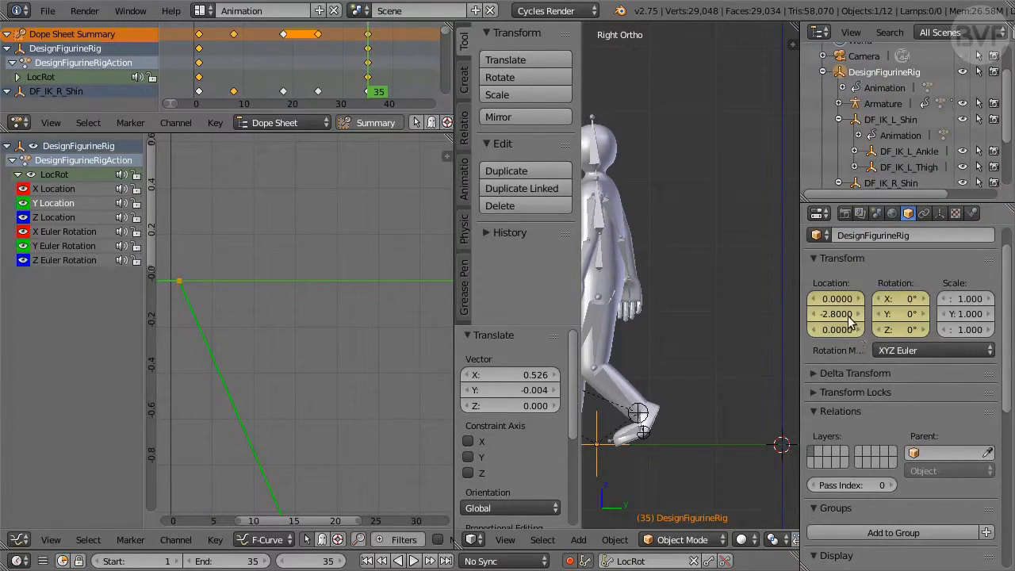
pyautogui.click(843, 313)
pyautogui.press('BackSpace')
pyautogui.write('-3')
pyautogui.press('Return')
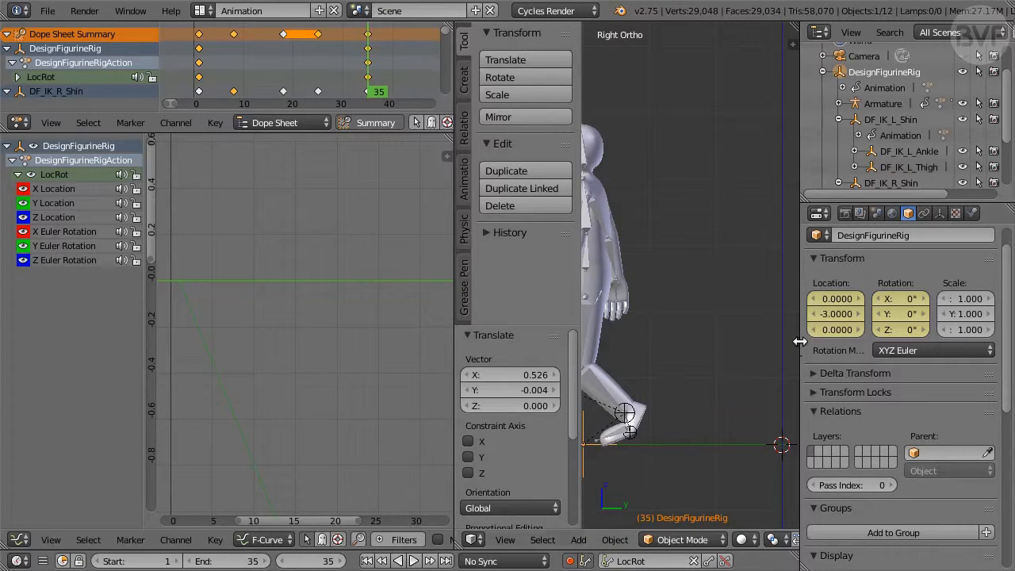
pyautogui.moveTo(800, 341); pyautogui.dragTo(941, 362)
pyautogui.keyDown('shift'); pyautogui.moveTo(756, 337); pyautogui.dragTo(772, 331, button='middle'); pyautogui.keyUp('shift')
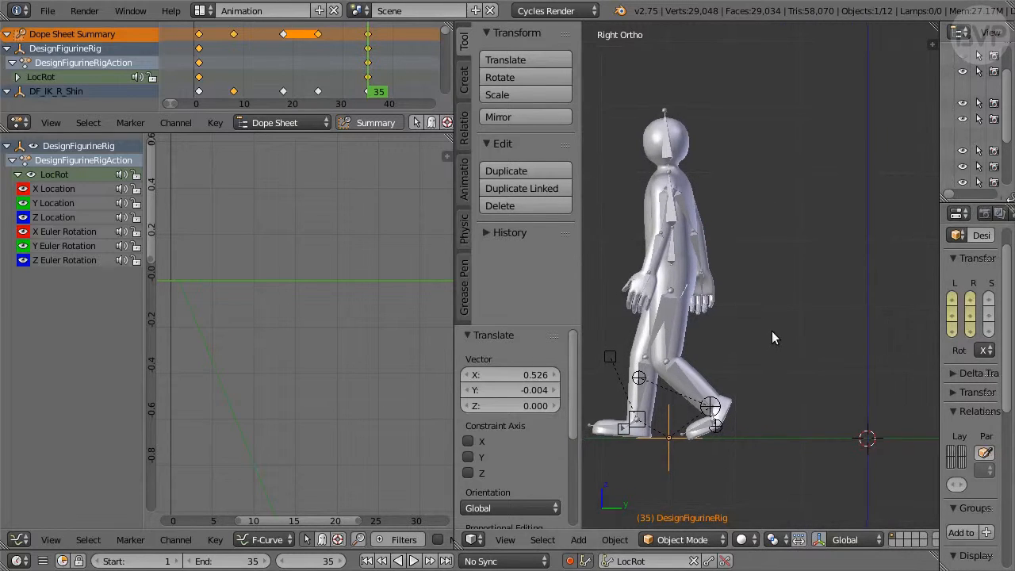
# - Play the walk from frame 1, select DF_IK_R_Shin and step back to frame 1 while watching the planted foot
pyautogui.click(366, 561)
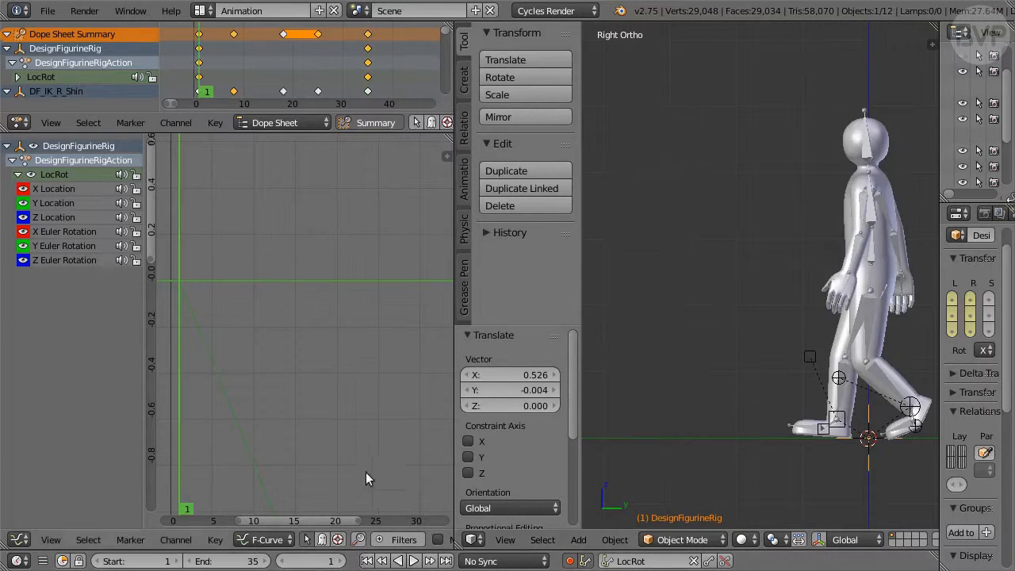
pyautogui.hotkey('alt', 'a')
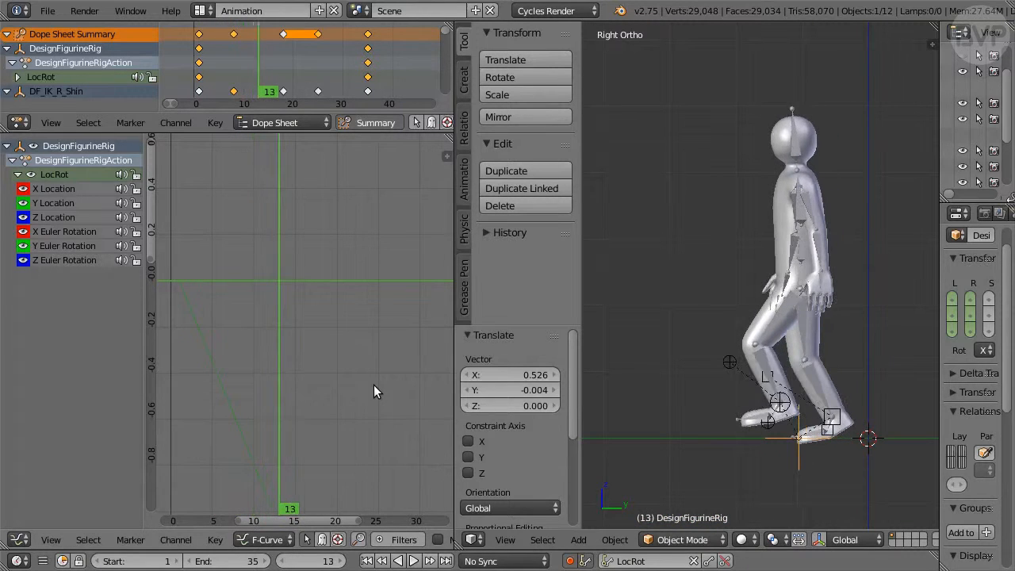
pyautogui.rightClick(843, 425)
pyautogui.press('Left')
pyautogui.press('Left')
pyautogui.press('Left')
pyautogui.press('Left')
pyautogui.press('Left')
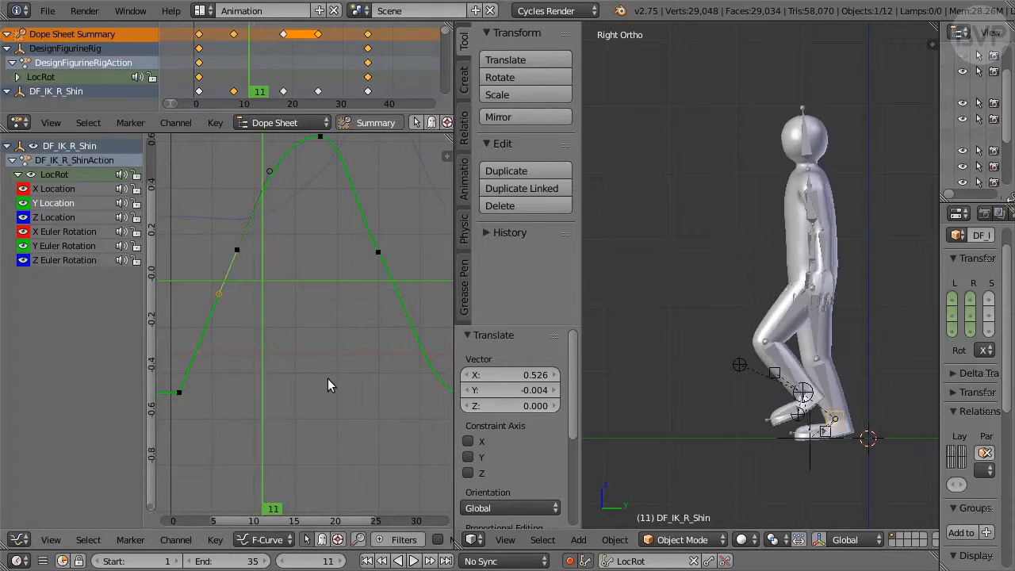
pyautogui.press('Left')
pyautogui.press('Left')
pyautogui.press('Left')
pyautogui.press('Left')
pyautogui.press('Left')
pyautogui.press('Left')
pyautogui.press('Left')
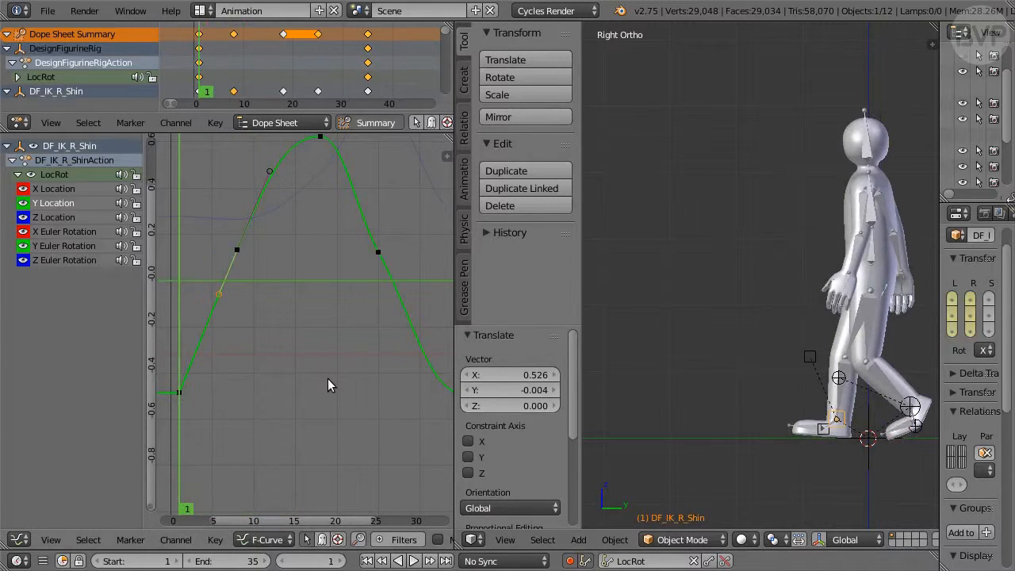
# - Step forward from frame 1 to frame 23 to examine whether the feet slide with the longer rig movement
pyautogui.press('Right')
pyautogui.press('Right')
pyautogui.press('Right')
pyautogui.press('Right')
pyautogui.press('Right')
pyautogui.press('Right')
pyautogui.press('Right')
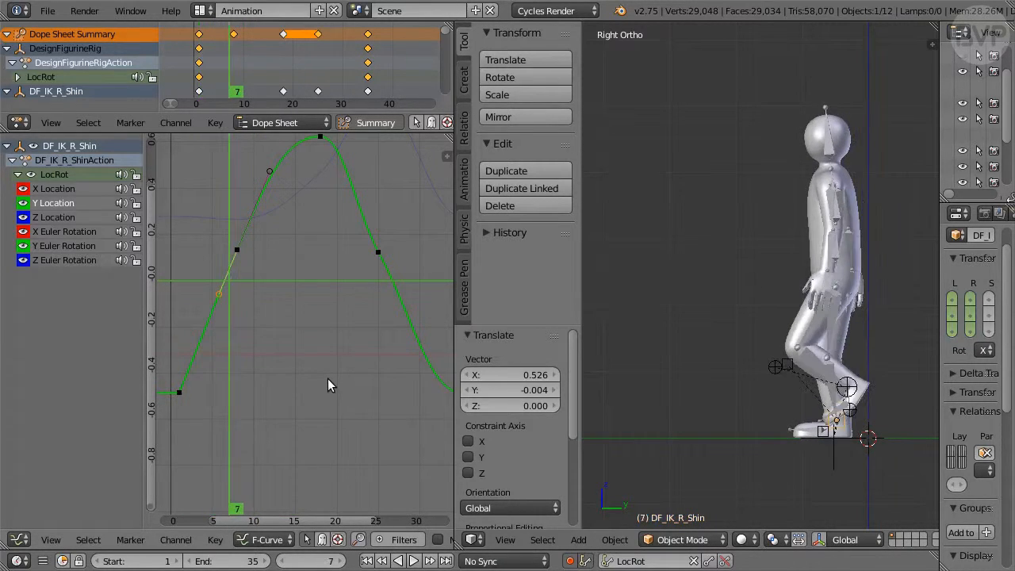
pyautogui.press('Right')
pyautogui.press('Right')
pyautogui.press('Right')
pyautogui.press('Right')
pyautogui.press('Right')
pyautogui.press('Right')
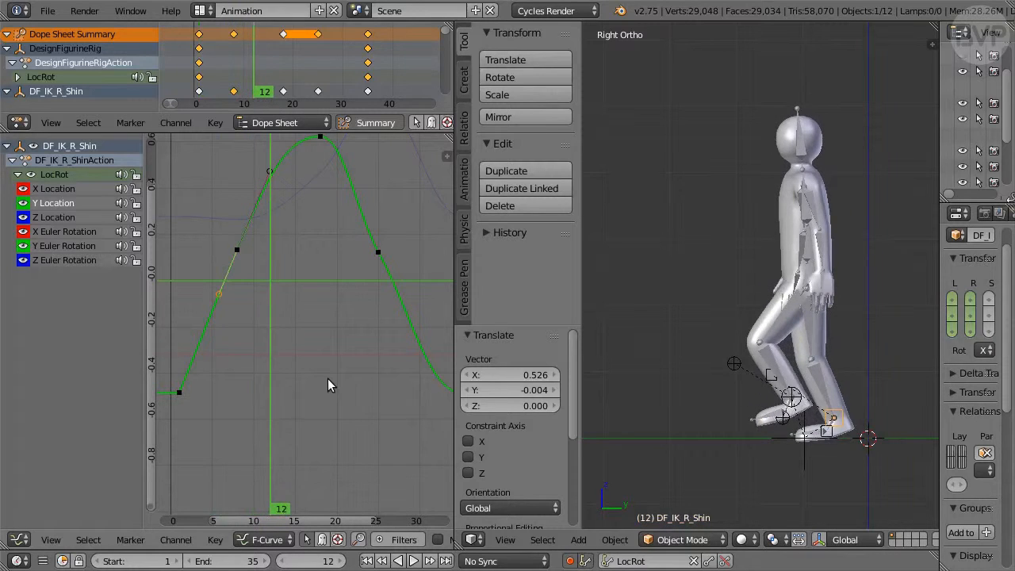
pyautogui.press('Right')
pyautogui.press('Right')
pyautogui.press('Right')
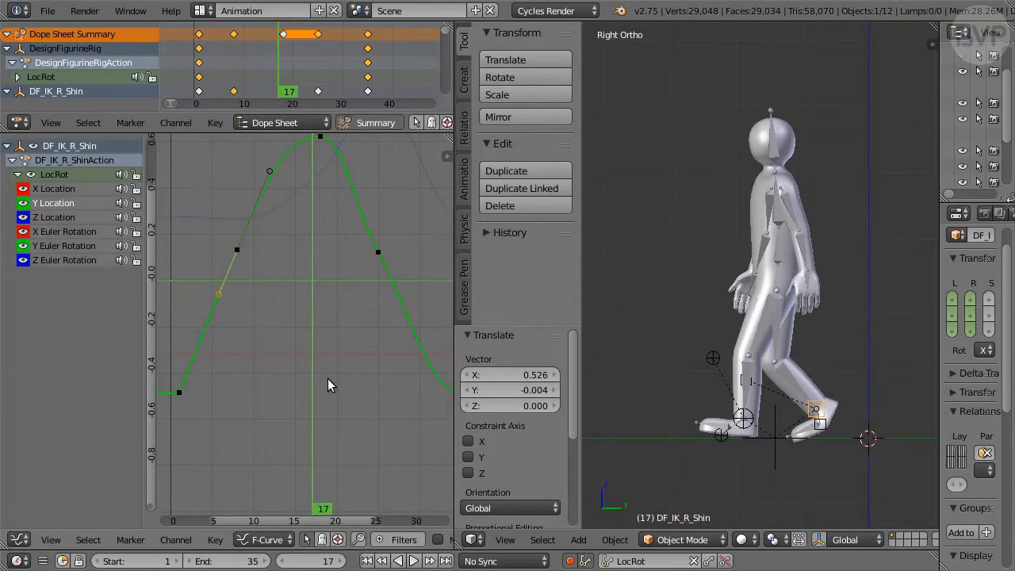
pyautogui.press('Right')
pyautogui.press('Right')
pyautogui.press('Right')
pyautogui.press('Right')
pyautogui.press('Right')
pyautogui.press('Right')
pyautogui.press('Right')
pyautogui.press('Right')
pyautogui.press('Right')
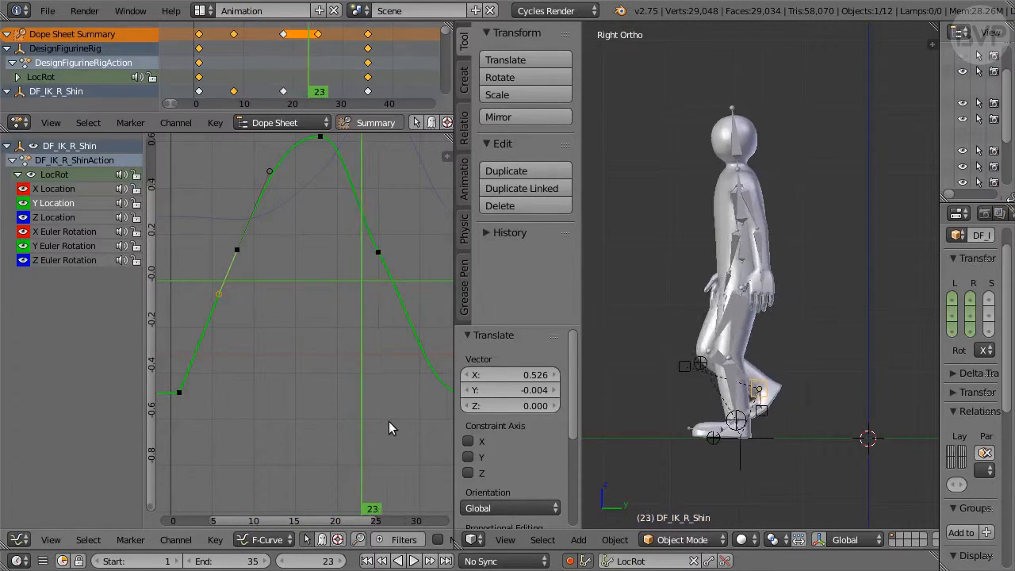
# - Step forward from frame 23 to frame 35 and examine the landing foot against its whole Y Location curve
pyautogui.press('Right')
pyautogui.press('Right')
pyautogui.press('Right')
pyautogui.press('Right')
pyautogui.press('Right')
pyautogui.press('Right')
pyautogui.press('Right')
pyautogui.press('Right')
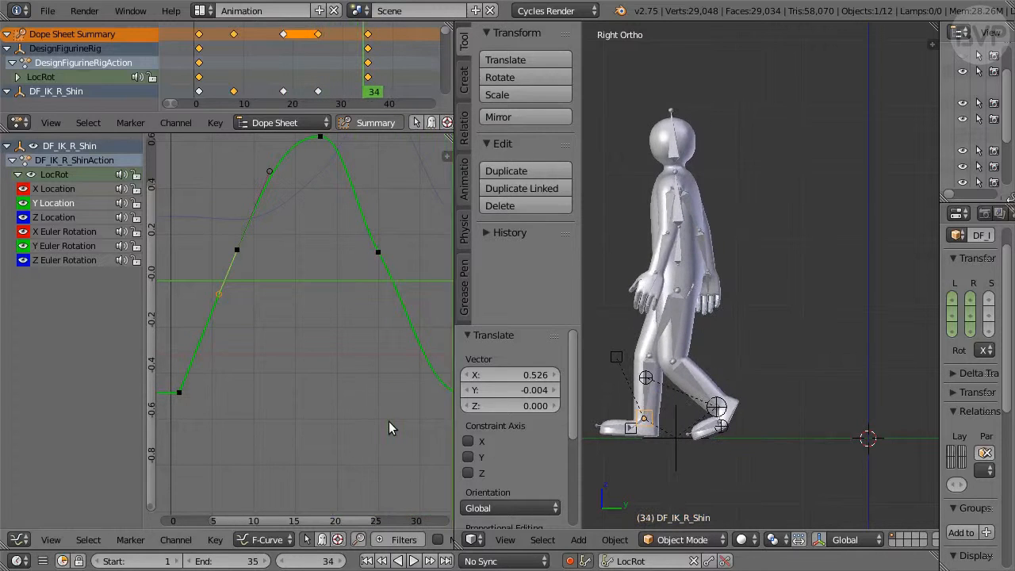
pyautogui.press('Home')
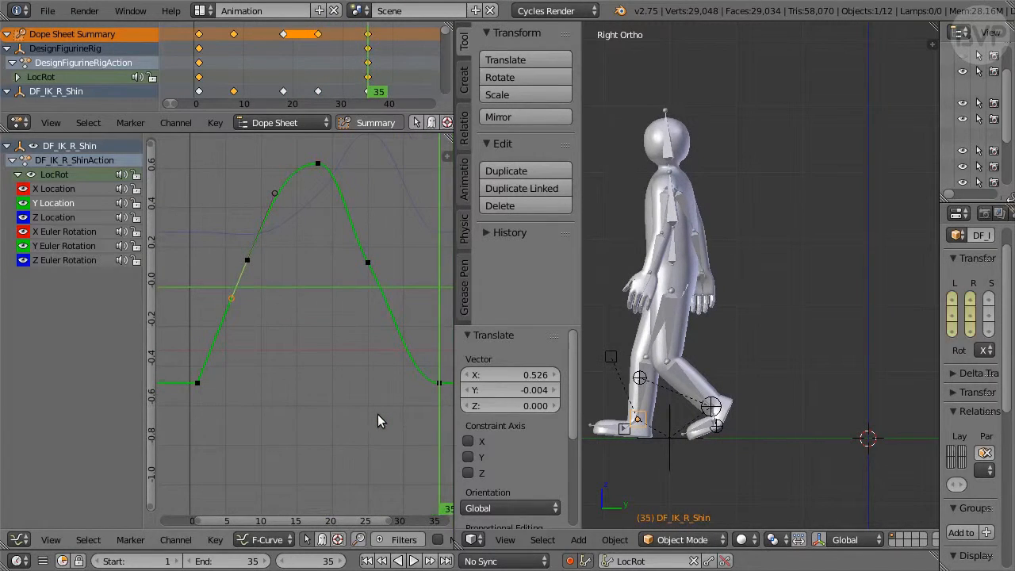
pyautogui.press('Left')
pyautogui.press('Right')
pyautogui.press('Right')
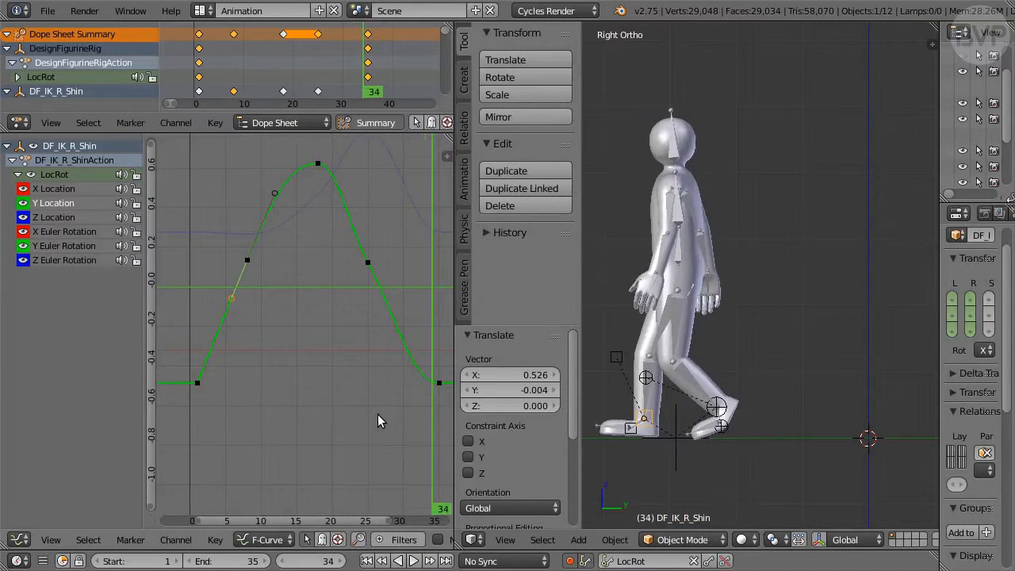
# - Give DF_IK_R_Shin's frame 35 Y Location keyframe Vector handles, then shift its incoming handle about 1.1 frames earlier and 0.11 lower
pyautogui.rightClick(438, 384)
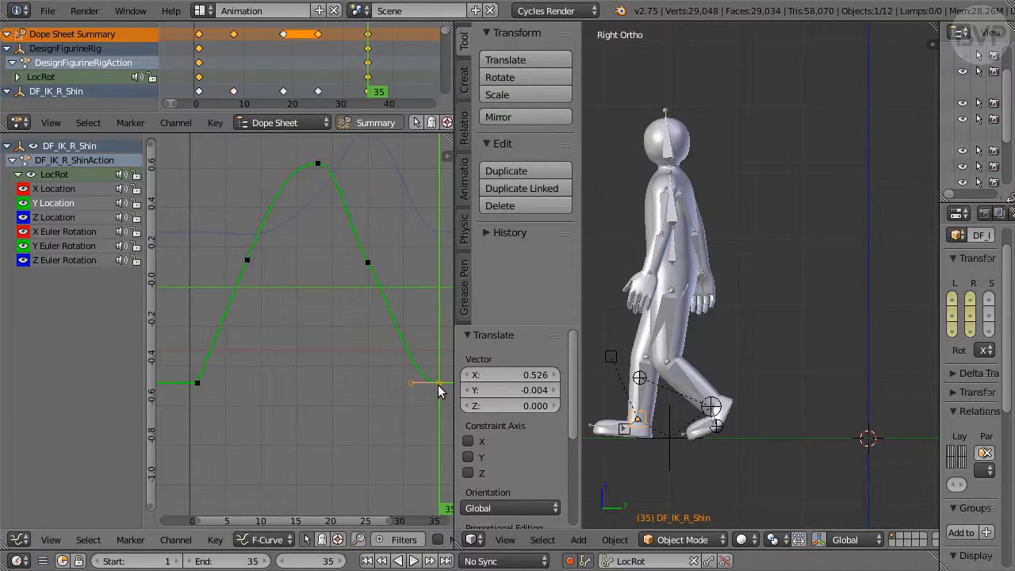
pyautogui.press('v')
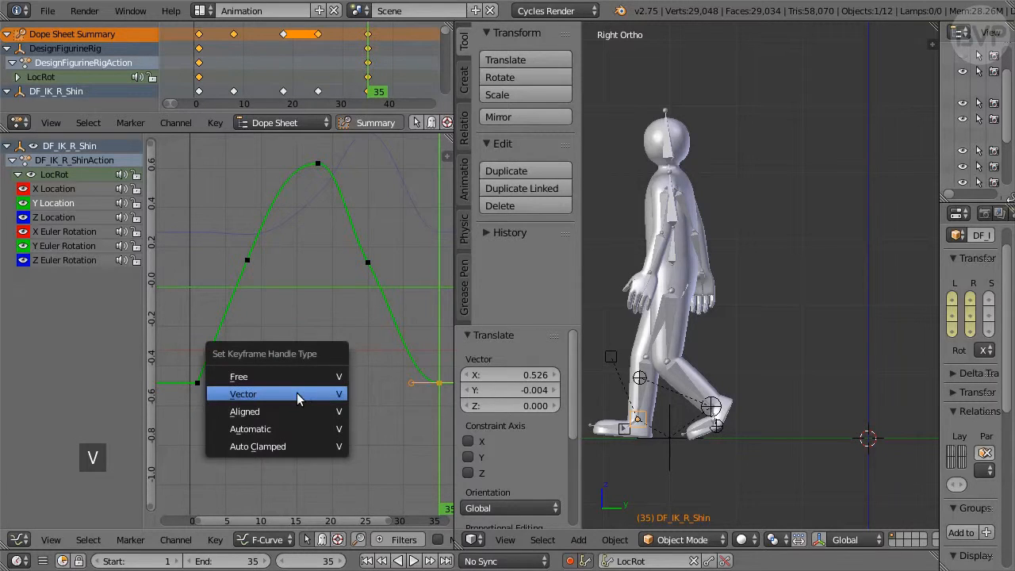
pyautogui.click(299, 394)
pyautogui.rightClick(414, 342)
pyautogui.press('g')
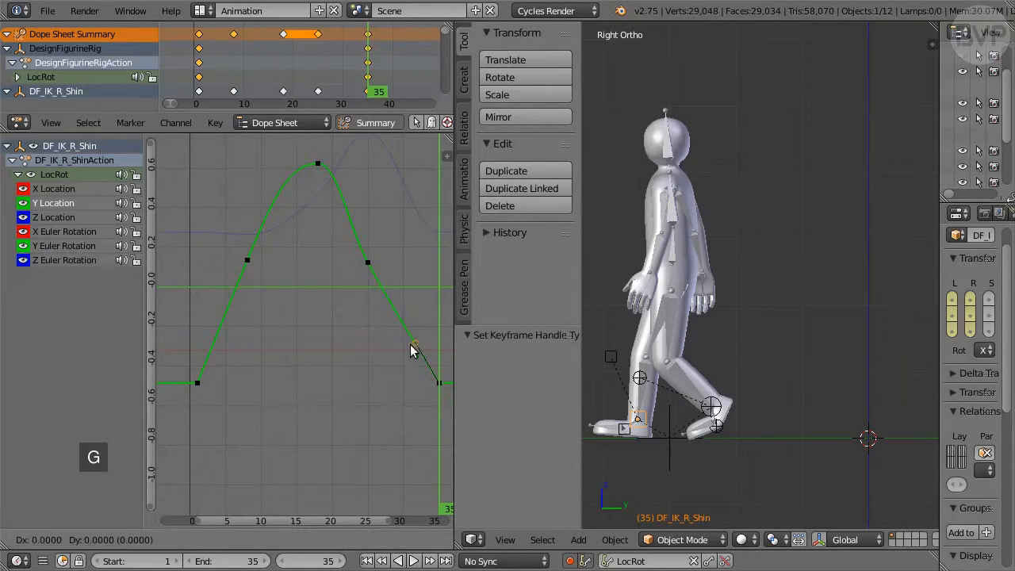
pyautogui.click(406, 370)
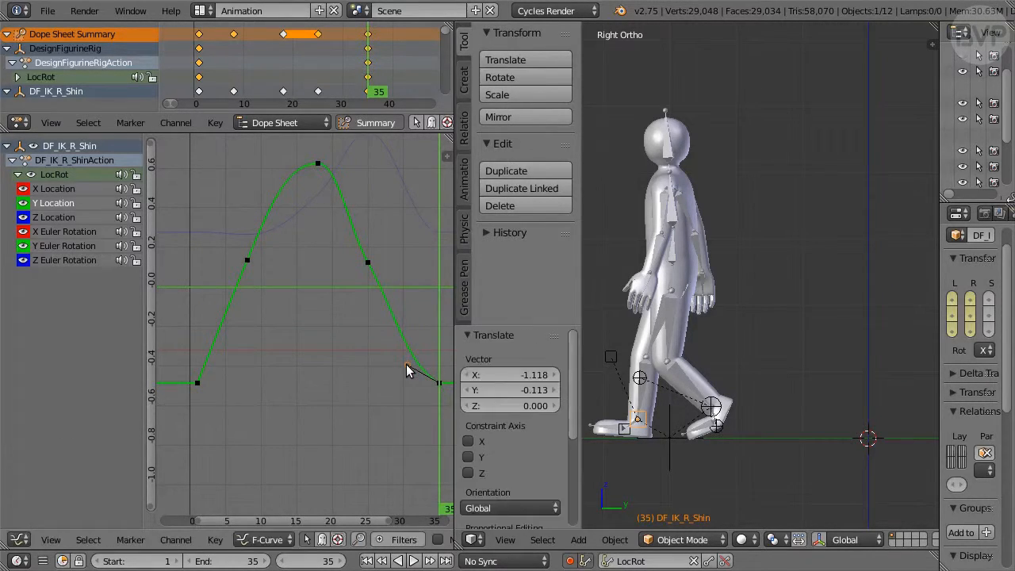
pyautogui.press('Left')
# - Show DF_IK_R_Shin's Z Location curve and set its frame 35 keyframe to the Vector handle type
pyautogui.click(56, 216)
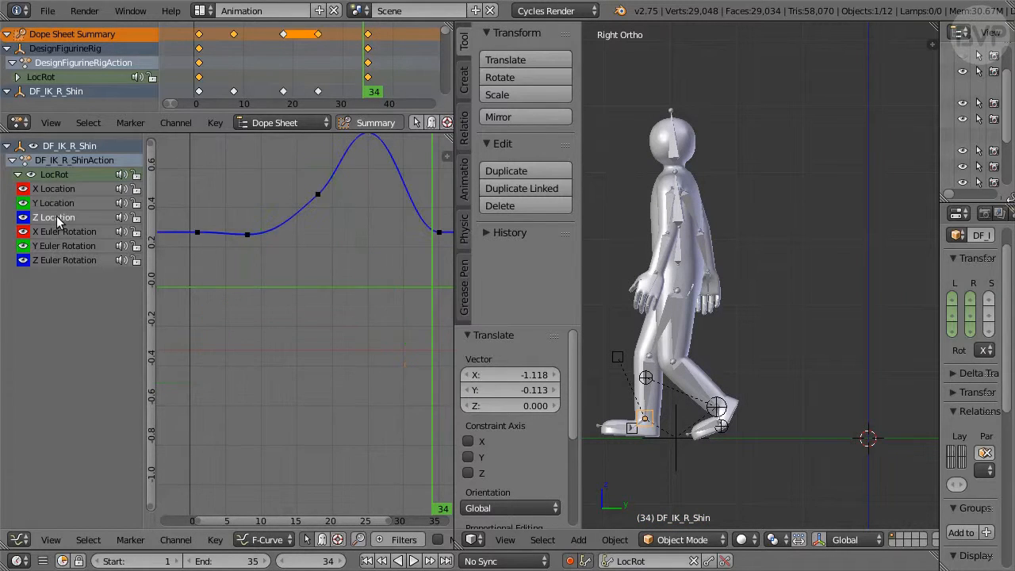
pyautogui.moveTo(286, 290); pyautogui.dragTo(277, 386, button='middle')
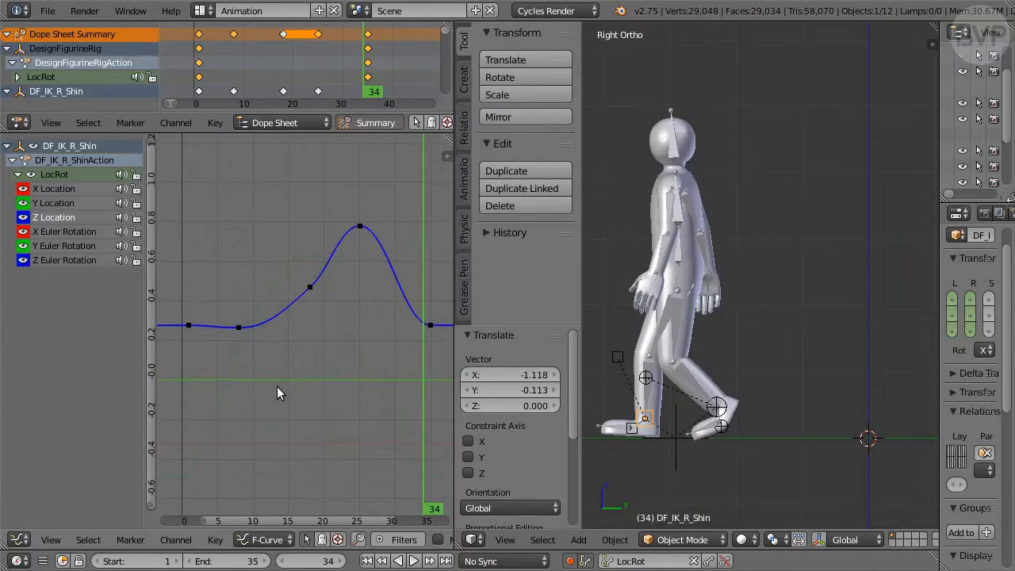
pyautogui.click(433, 331)
pyautogui.press('v')
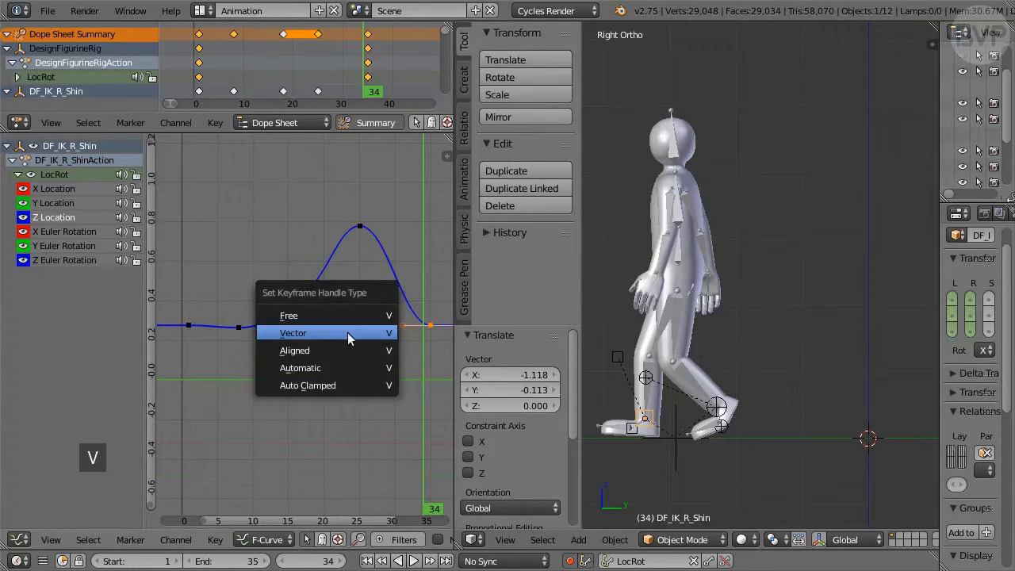
pyautogui.click(337, 333)
# - Step back and forth through the frames just before frame 35 to check how the foot touches down
pyautogui.press('Left')
pyautogui.press('Left')
pyautogui.press('Left')
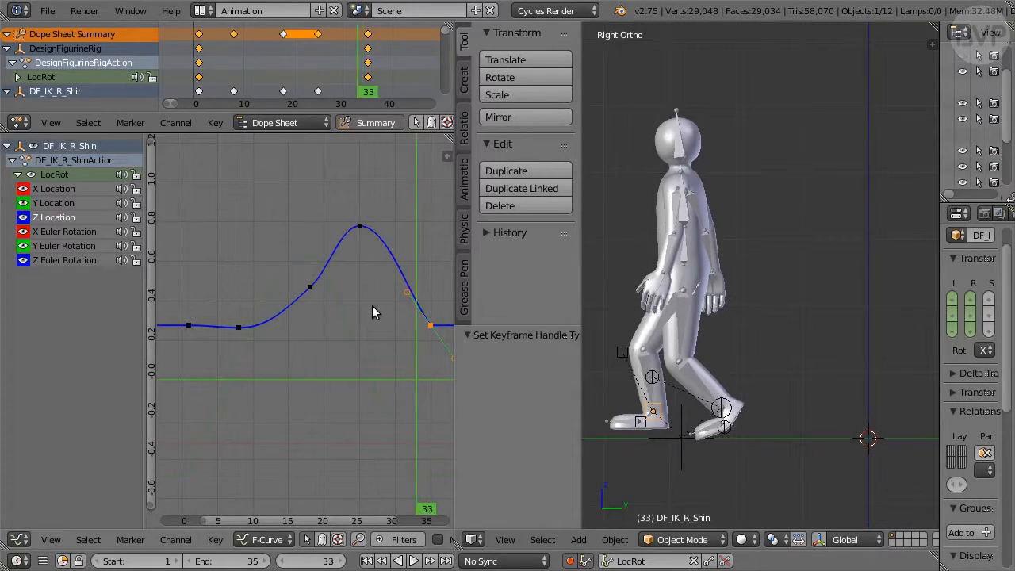
pyautogui.press('Right')
pyautogui.press('Right')
pyautogui.press('Right')
pyautogui.press('Right')
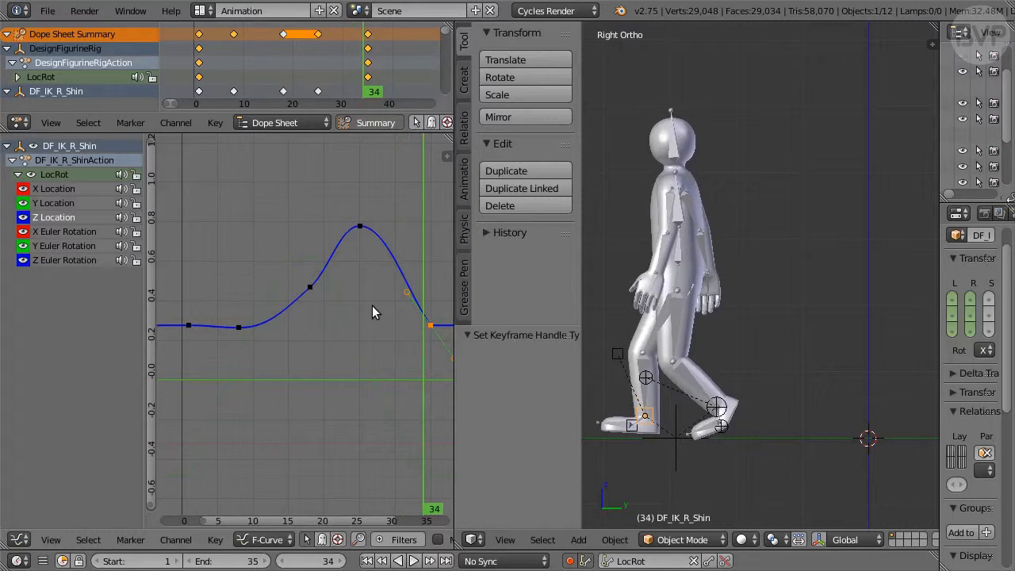
pyautogui.press('Left')
pyautogui.press('Left')
pyautogui.press('Right')
pyautogui.press('Right')
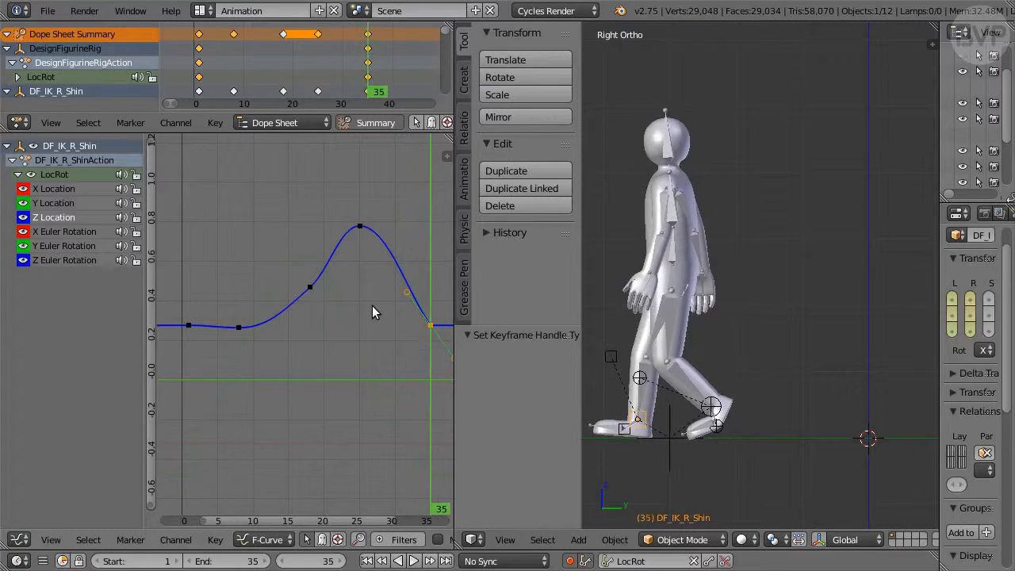
pyautogui.press('Left')
pyautogui.press('Left')
pyautogui.press('Left')
pyautogui.press('Right')
pyautogui.press('Right')
pyautogui.press('Right')
# - Move the incoming handle of the frame 35 Z Location keyframe about 1.1 frames earlier and 0.08 lower
pyautogui.rightClick(407, 294)
pyautogui.press('g')
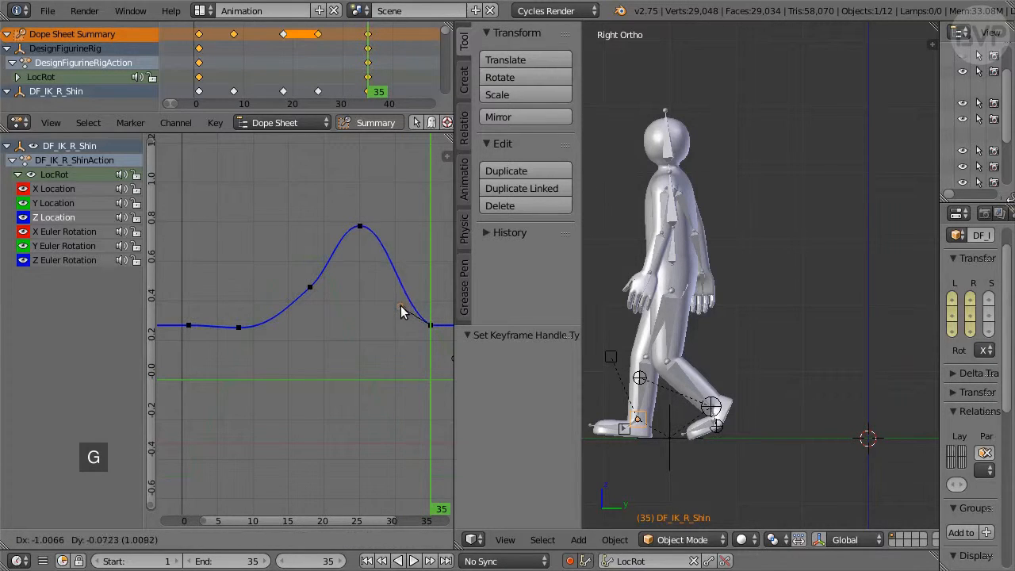
pyautogui.click(399, 308)
# - Step through the walk, including frames 9 to 15, to examine the right foot's movement with the adjusted landing
pyautogui.press('Left')
pyautogui.press('Left')
pyautogui.press('Left')
pyautogui.press('Left')
pyautogui.press('Left')
pyautogui.press('Left')
pyautogui.press('Left')
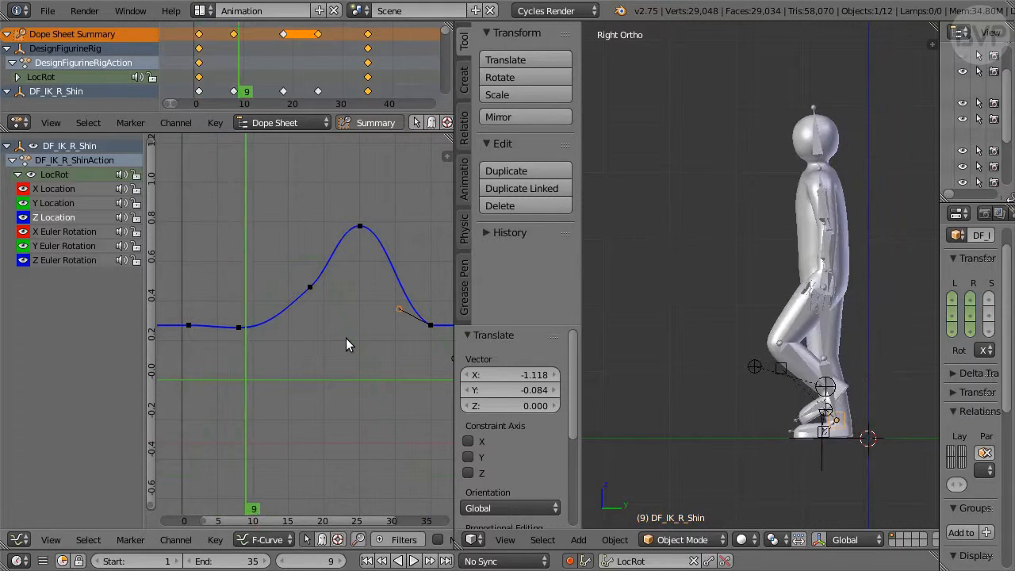
pyautogui.press('Left')
pyautogui.press('Left')
pyautogui.press('Left')
pyautogui.press('Left')
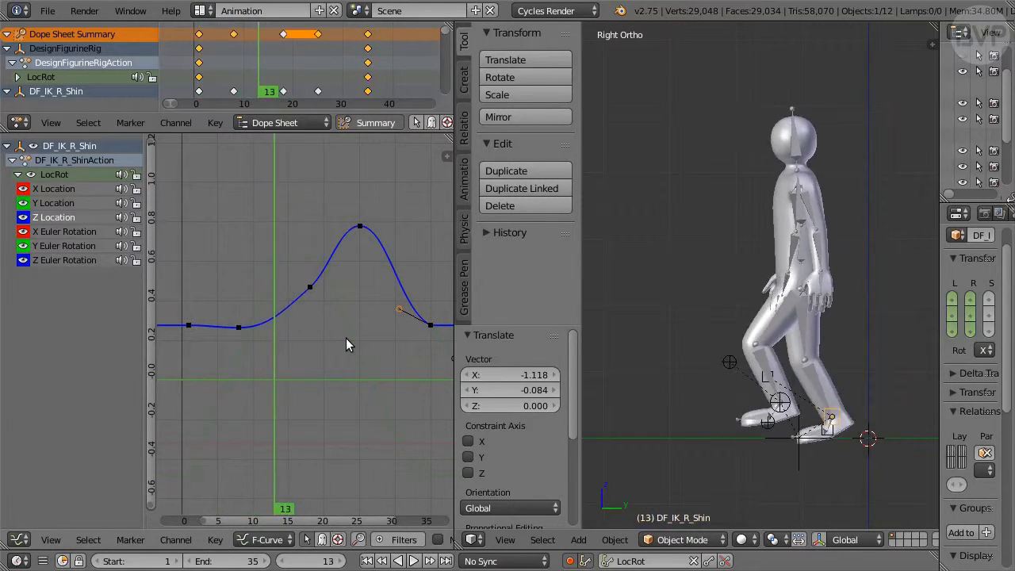
pyautogui.press('Right')
pyautogui.press('Right')
pyautogui.press('Right')
pyautogui.press('Right')
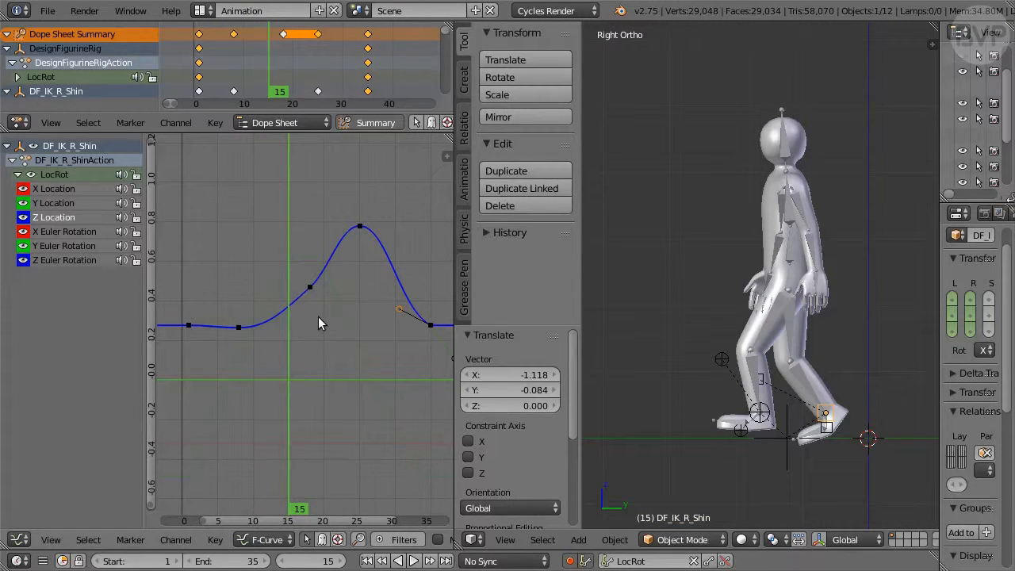
# - Step back and forth between frames 10 and 16 to examine the right foot's lift-off against the Z Location curve
pyautogui.moveTo(318, 316); pyautogui.dragTo(299, 374, button='middle')
pyautogui.scroll(1, 299, 368)
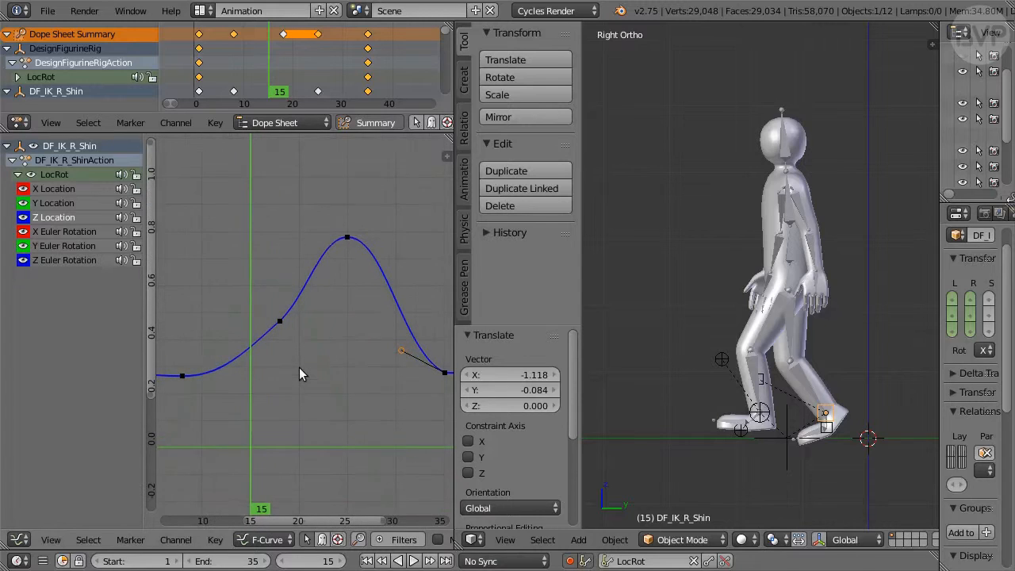
pyautogui.press('Left')
pyautogui.press('Left')
pyautogui.press('Left')
pyautogui.press('Left')
pyautogui.press('Left')
pyautogui.press('Left')
pyautogui.press('Right')
pyautogui.press('Right')
pyautogui.press('Right')
pyautogui.press('Right')
pyautogui.press('Right')
pyautogui.press('Right')
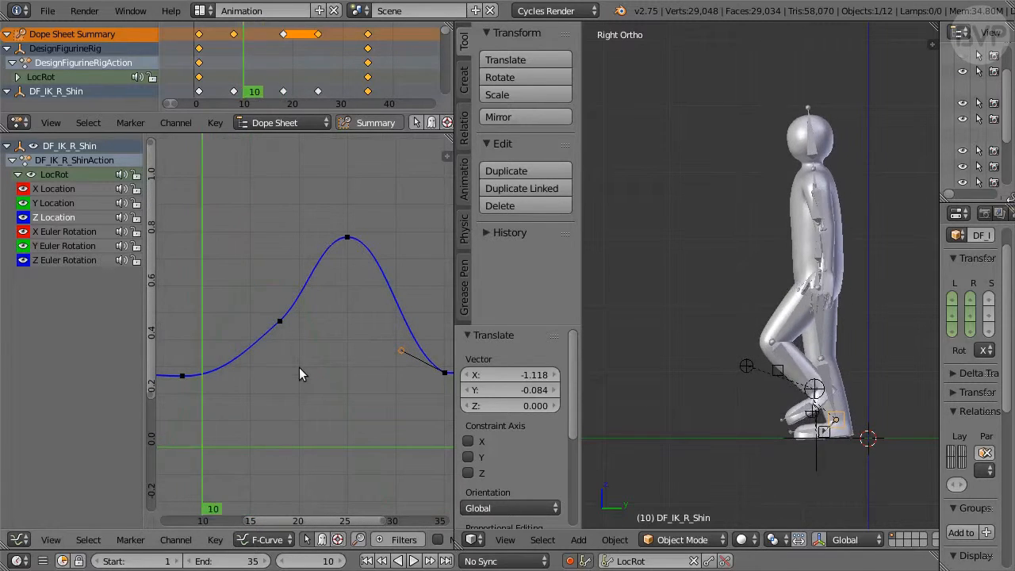
pyautogui.press('Right')
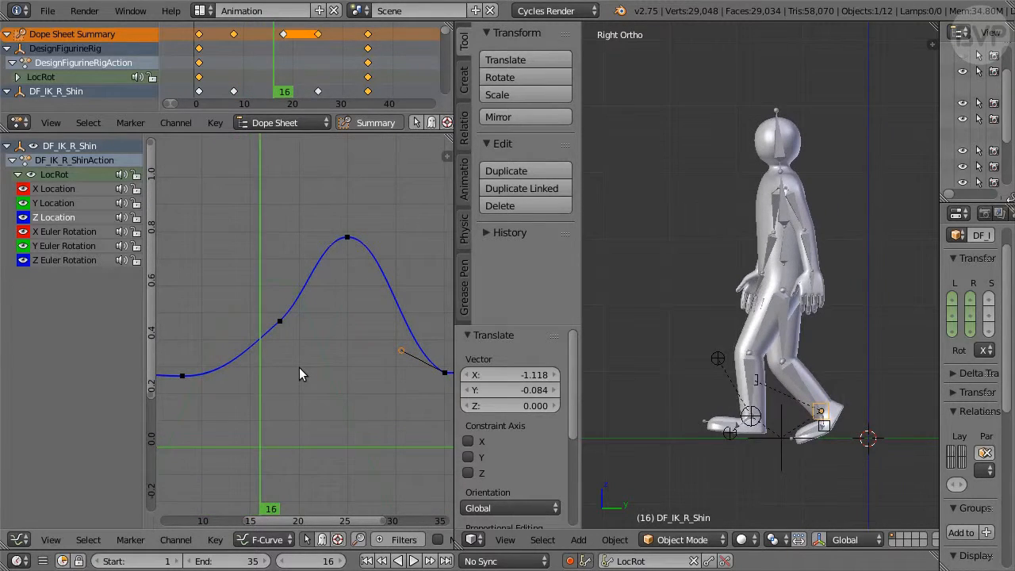
pyautogui.press('Right')
pyautogui.press('Left')
pyautogui.press('Left')
pyautogui.press('Right')
pyautogui.press('Left')
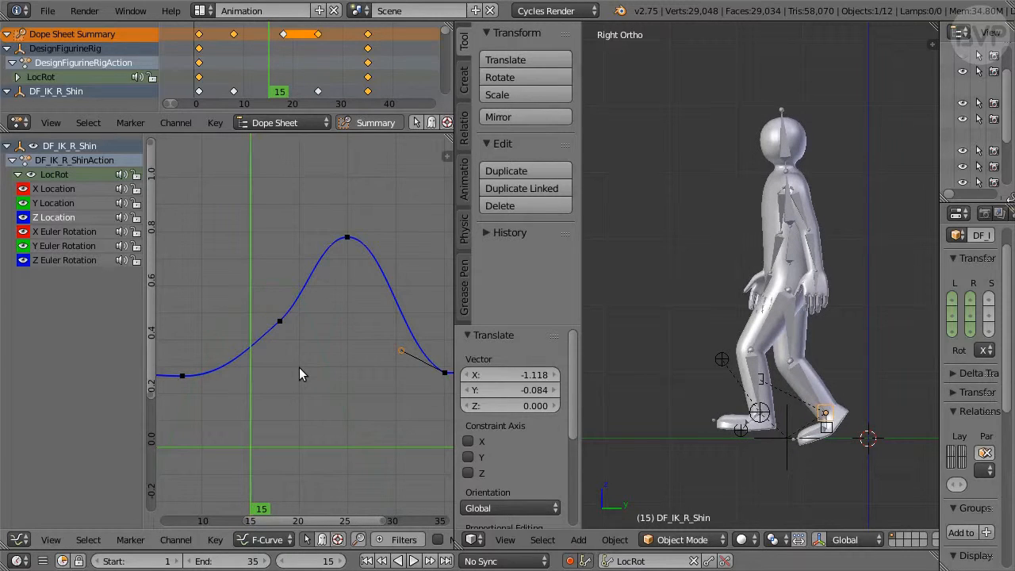
# - Try raising the incoming handle of the frame 18 Z Location keyframe by about 0.12 to make it nearly level
pyautogui.click(280, 321)
pyautogui.click(242, 356)
pyautogui.moveTo(243, 356); pyautogui.dragTo(242, 328)
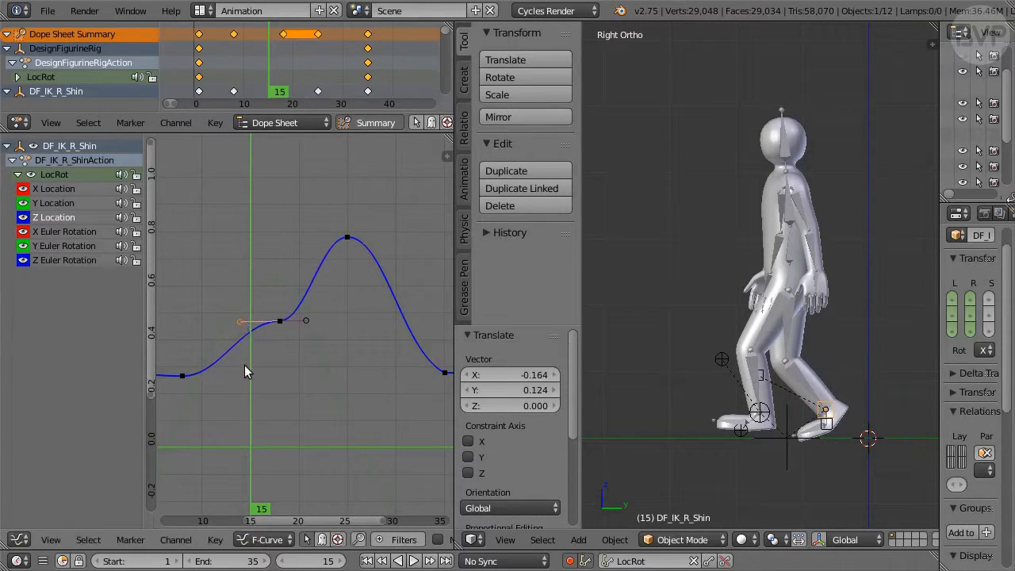
# - Step back and forth between frames 11 and 21 to check the foot's lift-off with the raised handle
pyautogui.press('Left')
pyautogui.press('Left')
pyautogui.press('Left')
pyautogui.press('Left')
pyautogui.press('Left')
pyautogui.press('Right')
pyautogui.press('Right')
pyautogui.press('Right')
pyautogui.press('Right')
pyautogui.press('Right')
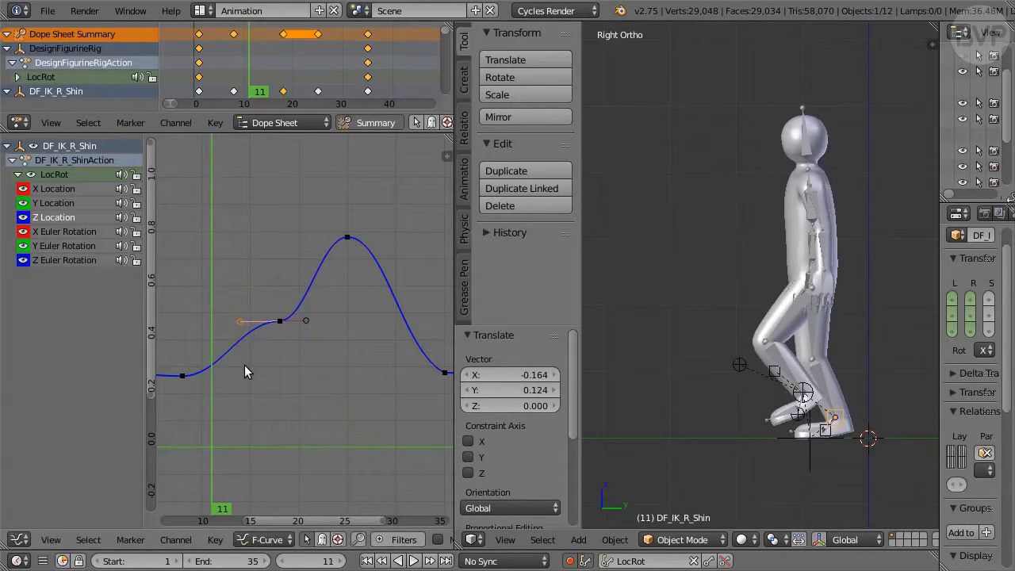
pyautogui.press('Right')
pyautogui.press('Right')
pyautogui.press('Right')
pyautogui.press('Right')
pyautogui.press('Right')
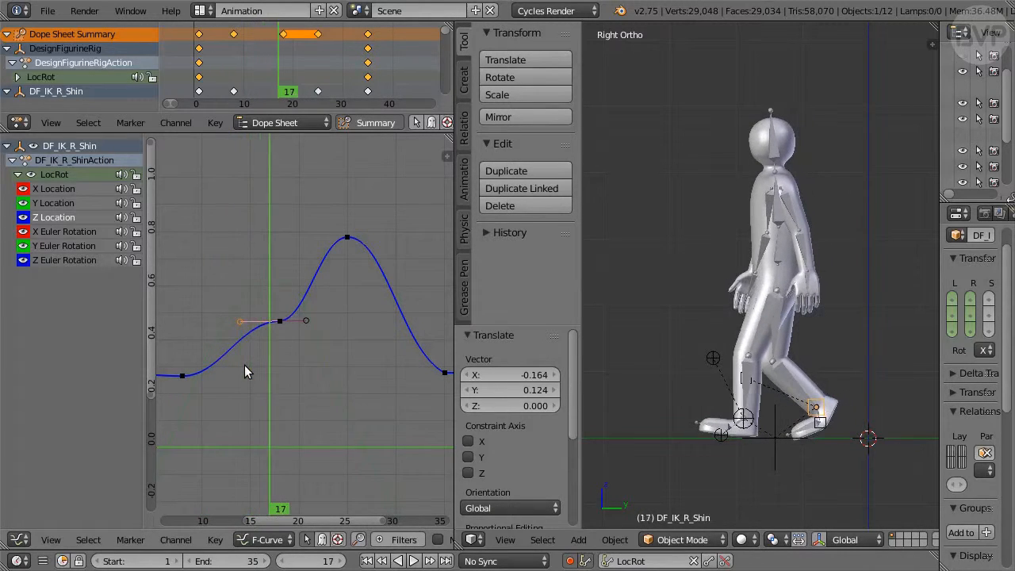
pyautogui.press('Right')
pyautogui.press('Right')
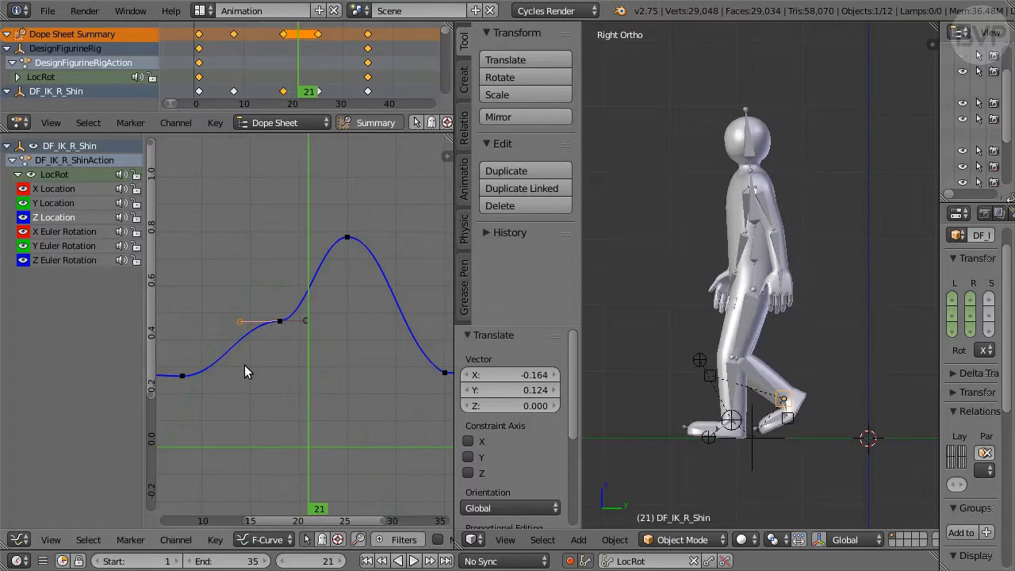
pyautogui.press('Left')
pyautogui.press('Left')
pyautogui.press('Left')
pyautogui.press('Left')
pyautogui.press('Left')
pyautogui.press('Left')
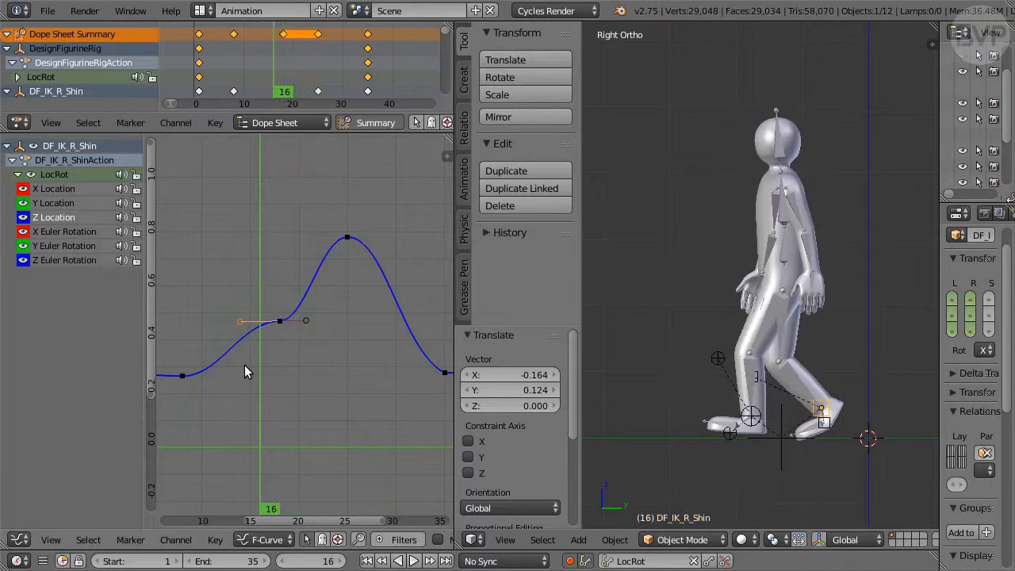
# - Undo the handle change on the frame 18 Z Location keyframe
pyautogui.hotkey('ctrl', 'z')
pyautogui.hotkey('ctrl', 'z')
pyautogui.hotkey('ctrl', 'z')
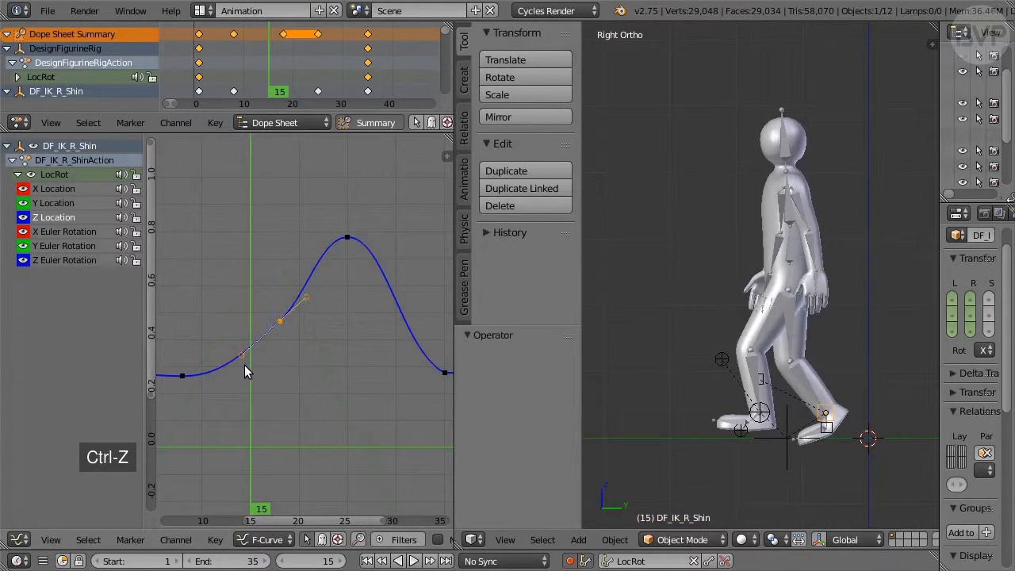
# - Step forward from frame 1 to frame 18 to examine the right foot with the restored Z Location curve
pyautogui.scroll(-2, 311, 379)
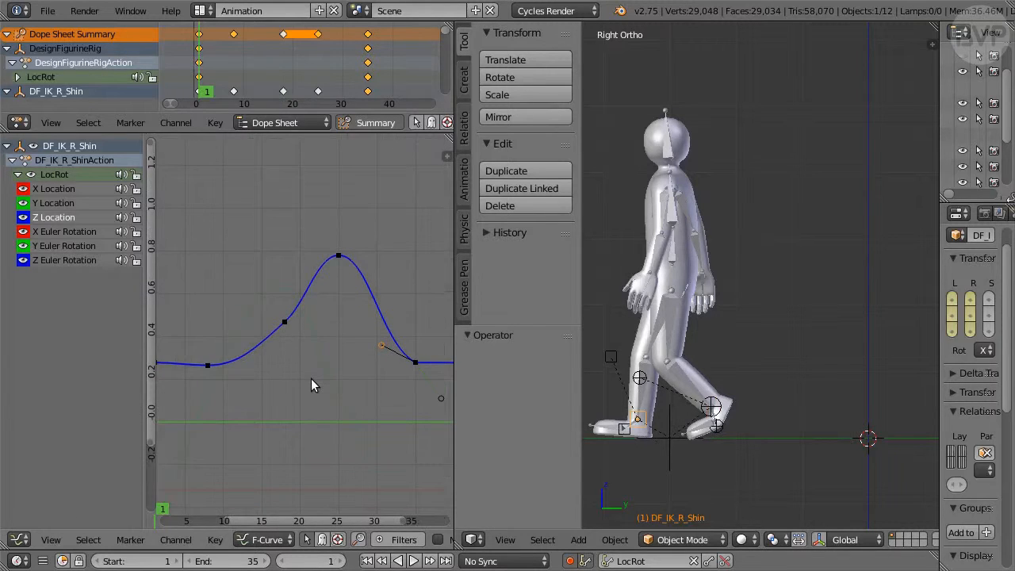
pyautogui.moveTo(311, 378); pyautogui.dragTo(334, 380, button='middle')
pyautogui.press('Right')
pyautogui.press('Right')
pyautogui.press('Right')
pyautogui.press('Right')
pyautogui.press('Right')
pyautogui.press('Right')
pyautogui.press('Right')
pyautogui.press('Right')
pyautogui.press('Right')
pyautogui.press('Right')
pyautogui.press('Right')
pyautogui.press('Right')
pyautogui.press('Right')
pyautogui.press('Right')
pyautogui.press('Right')
pyautogui.press('Right')
pyautogui.press('Right')
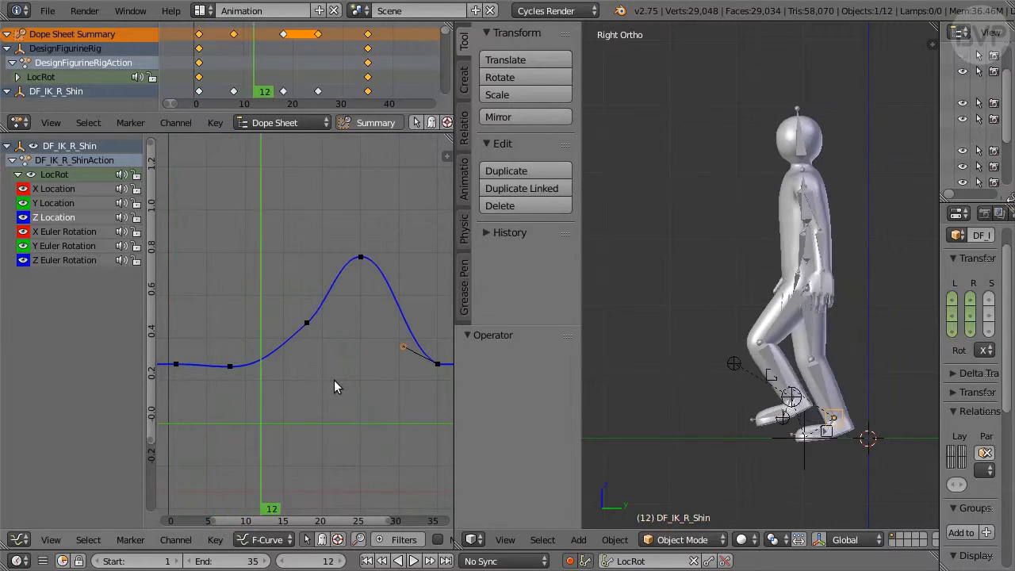
# - Select DF_IK_R_Ankle, expand its LocRot channels and bring its Y Location curve into closer view
pyautogui.rightClick(815, 429)
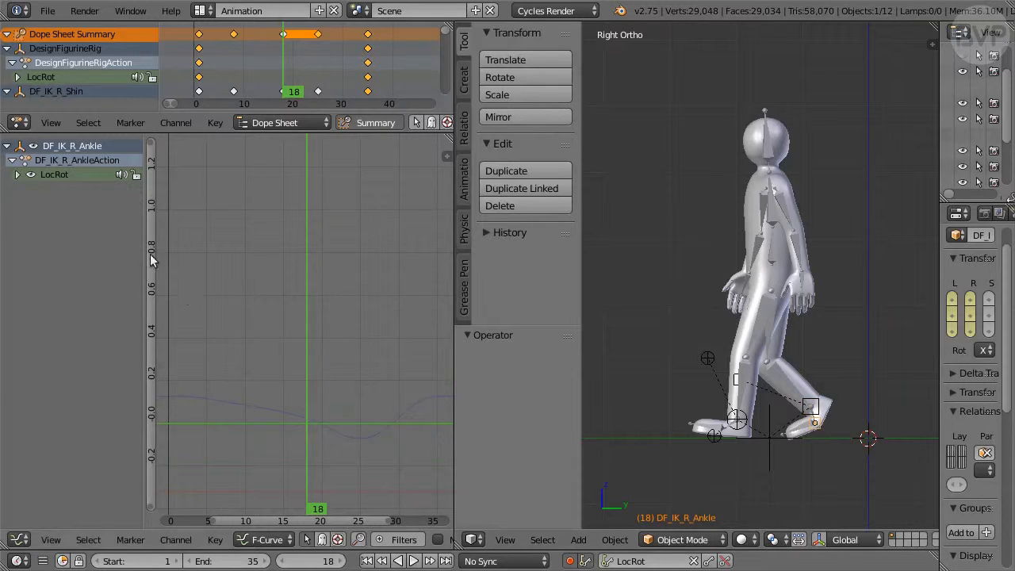
pyautogui.click(17, 174)
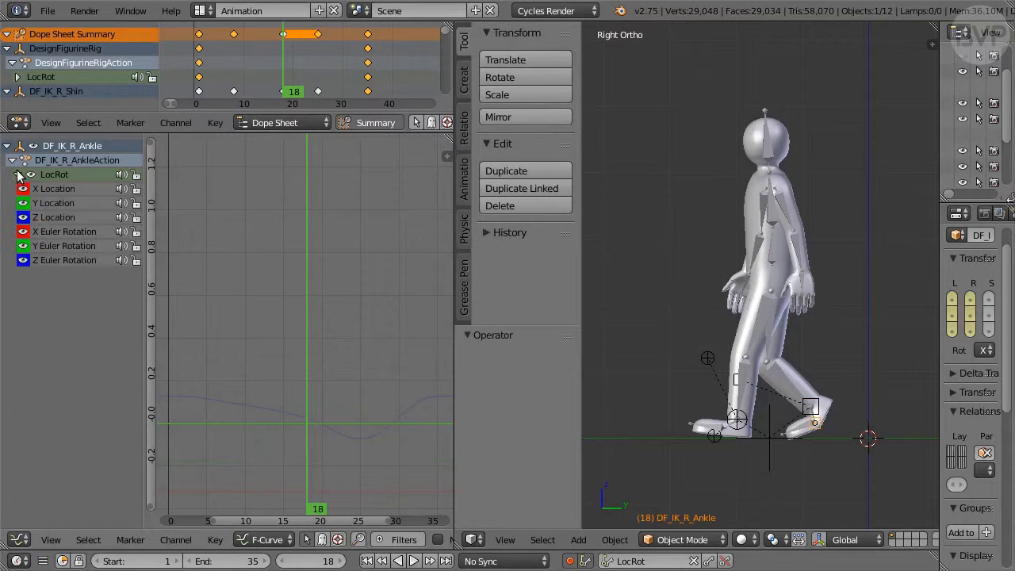
pyautogui.click(61, 204)
pyautogui.press('Home')
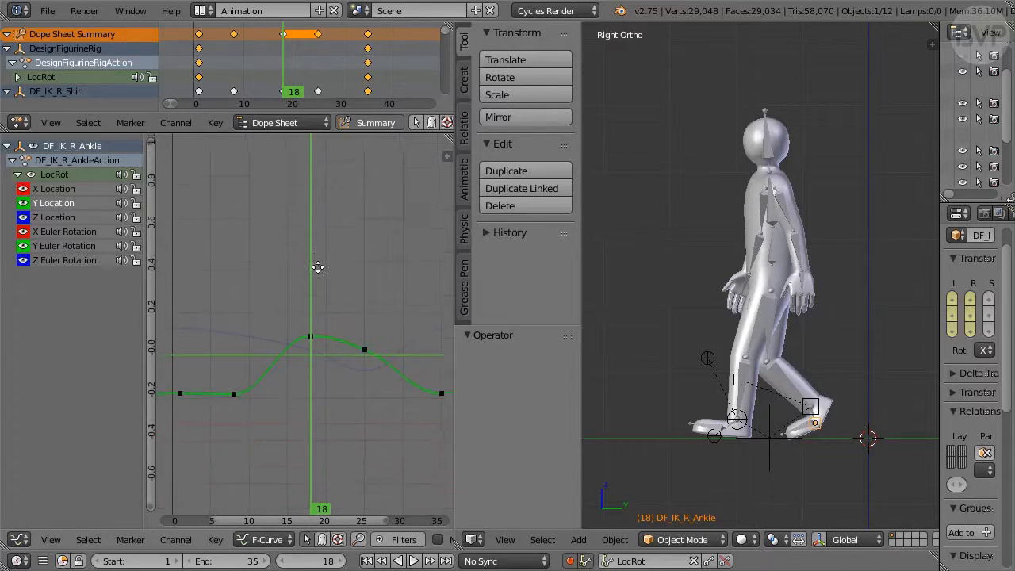
pyautogui.moveTo(149, 145); pyautogui.dragTo(151, 244)
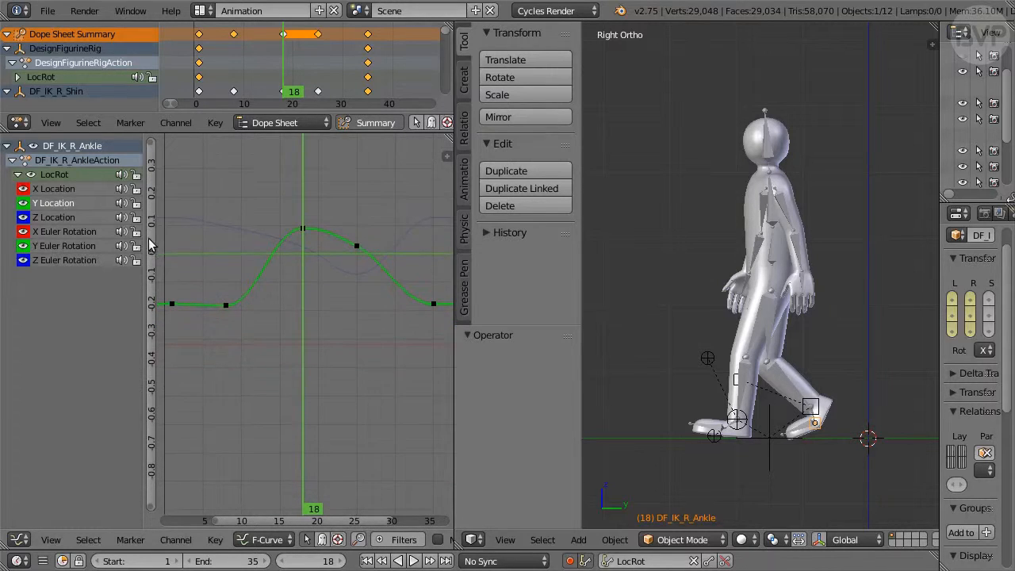
pyautogui.moveTo(276, 372); pyautogui.dragTo(274, 389, button='middle')
# - Step back from frame 18 and around frames 8 to 10 to examine the ankle's movement against its Y Location curve
pyautogui.press('Left')
pyautogui.press('Left')
pyautogui.press('Left')
pyautogui.press('Left')
pyautogui.press('Left')
pyautogui.press('Left')
pyautogui.press('Left')
pyautogui.press('Left')
pyautogui.press('Left')
pyautogui.press('Left')
pyautogui.press('Left')
pyautogui.press('Left')
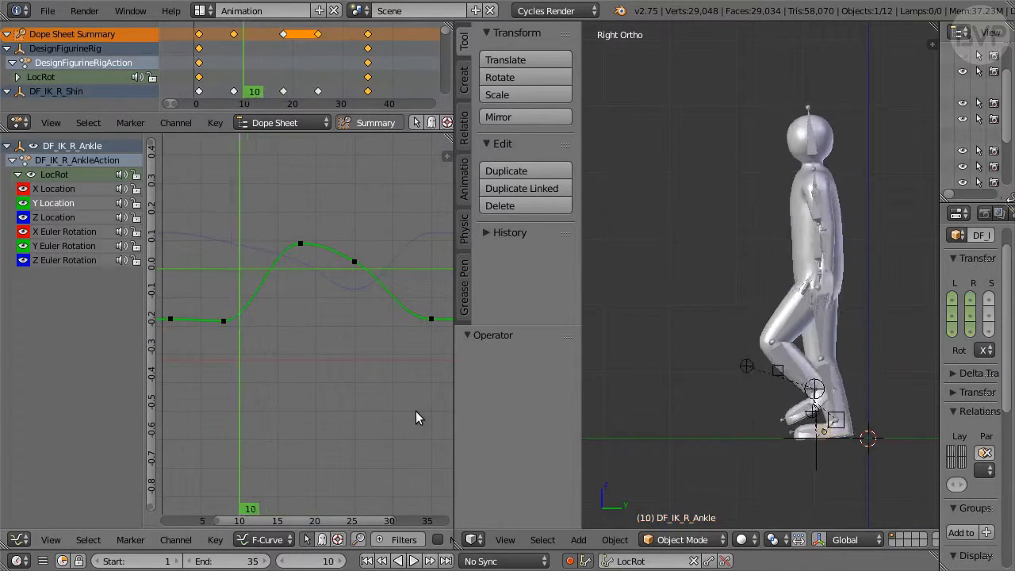
pyautogui.press('Left')
pyautogui.press('Left')
pyautogui.press('Left')
pyautogui.press('Left')
pyautogui.press('Right')
pyautogui.press('Right')
pyautogui.press('Right')
pyautogui.press('Right')
pyautogui.press('Right')
pyautogui.press('Right')
pyautogui.press('Right')
pyautogui.press('Right')
pyautogui.press('Right')
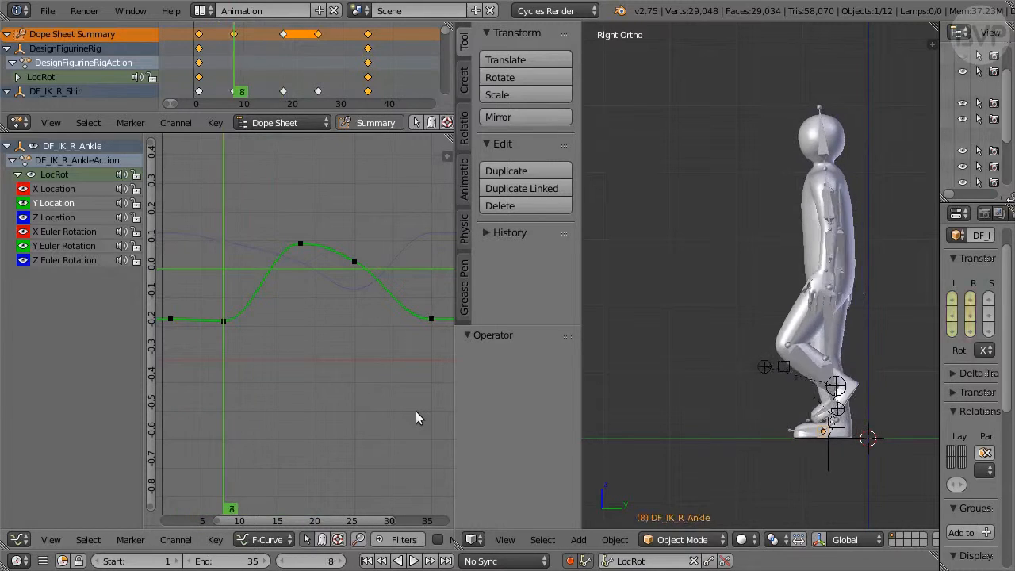
# - Step back and forth from frame 8 to frame 16 to examine the right ankle against its Y Location curve
pyautogui.press('Right')
pyautogui.press('Right')
pyautogui.press('Right')
pyautogui.press('Right')
pyautogui.press('Left')
pyautogui.press('Left')
pyautogui.press('Left')
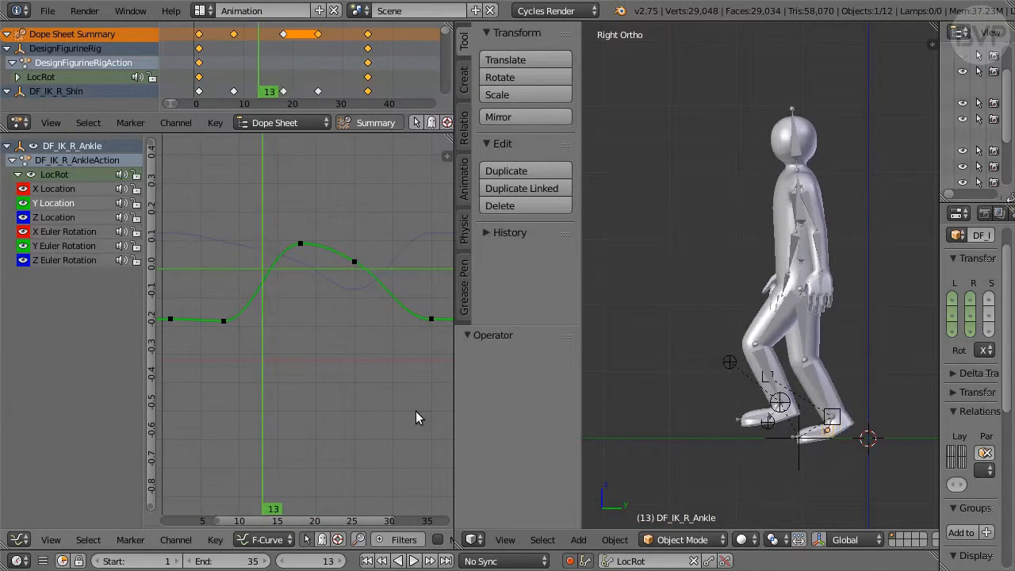
pyautogui.press('Right')
pyautogui.press('Right')
pyautogui.press('Right')
pyautogui.press('Right')
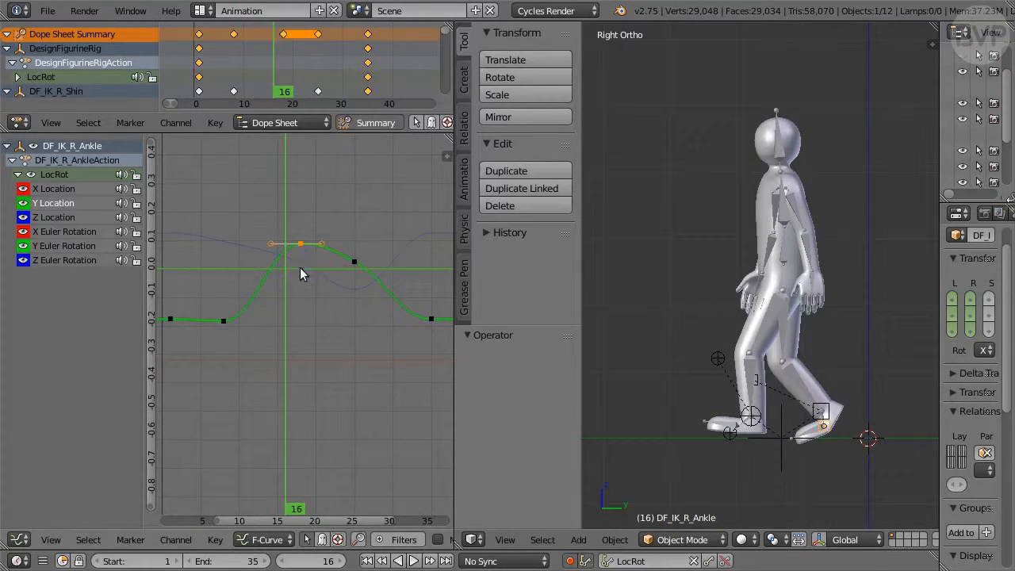
# - Set the frame 18 Y Location keyframe's handles to Free and move its incoming handle 1.242 frames forward and 0.022 down
pyautogui.press('v')
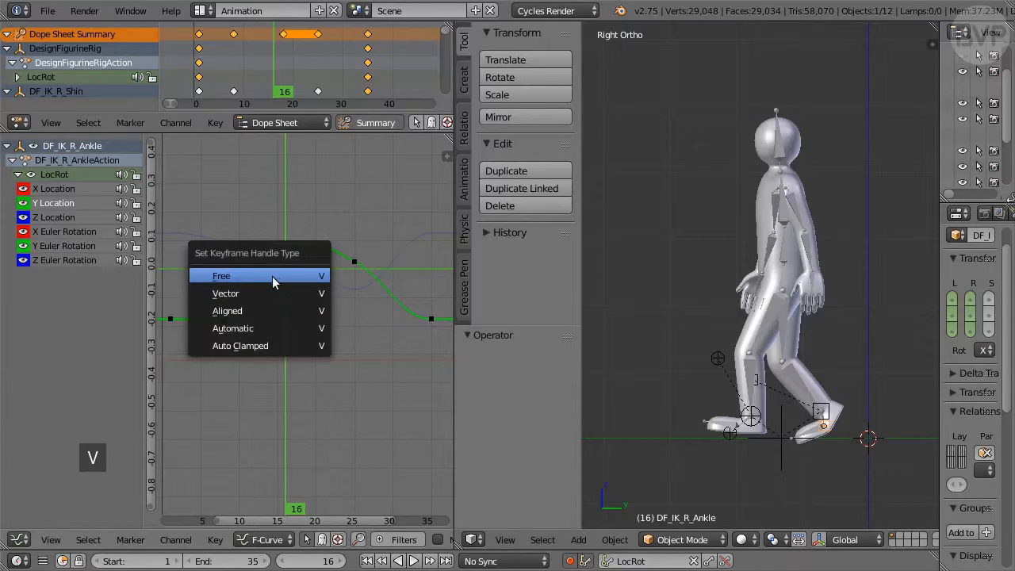
pyautogui.click(295, 275)
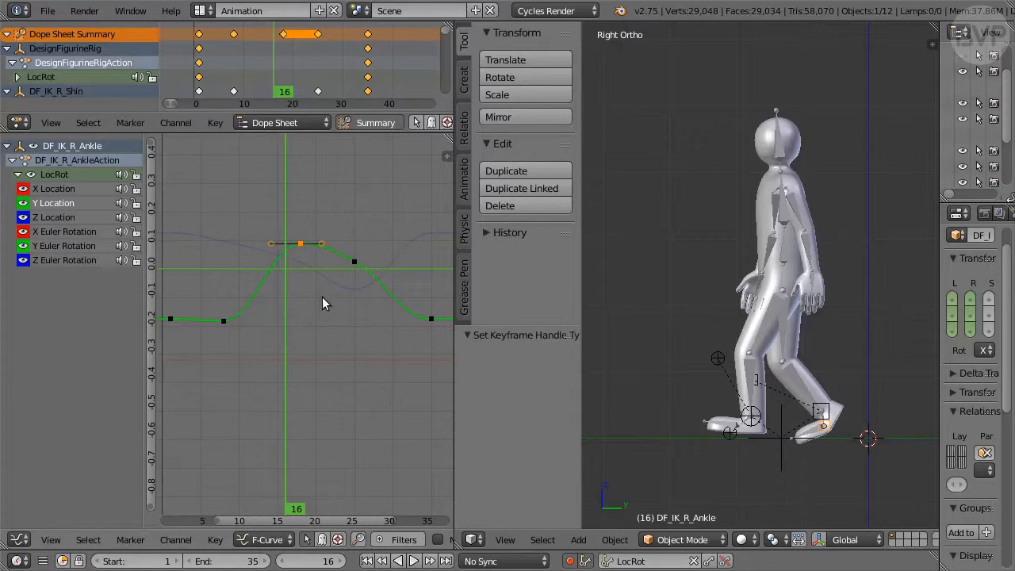
pyautogui.press('g')
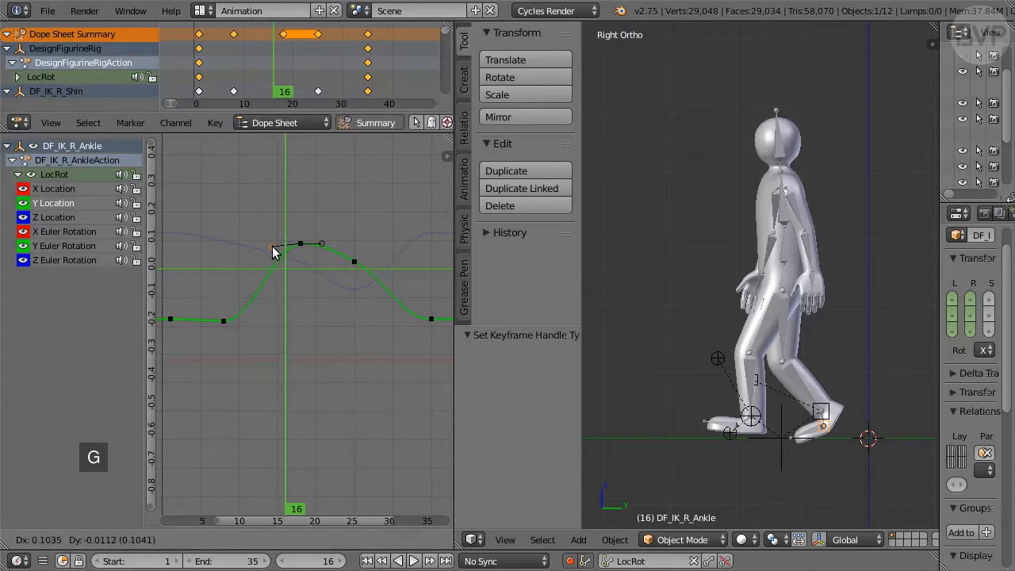
pyautogui.click(283, 252)
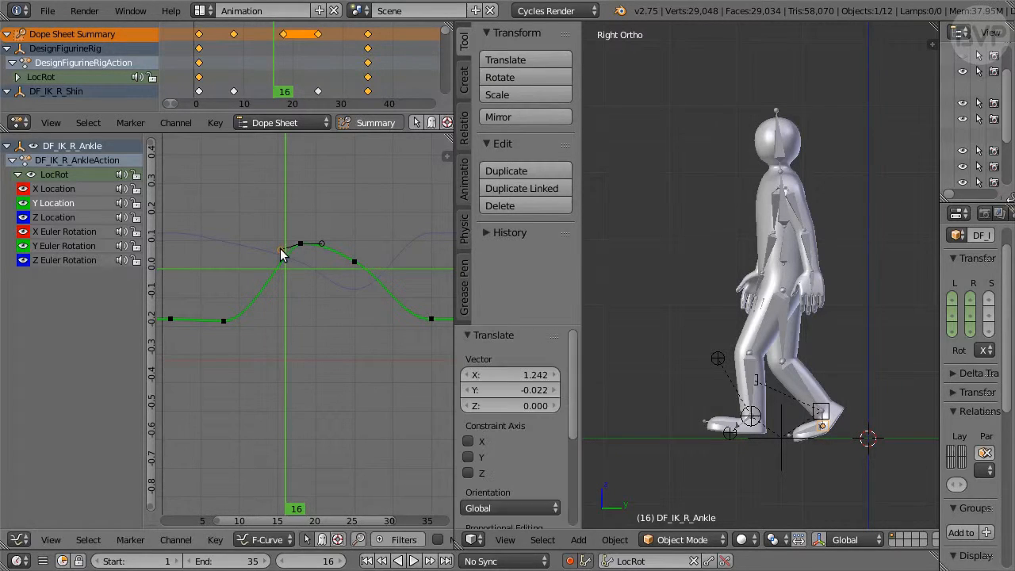
# - Move the outgoing handle of the frame 18 Y Location keyframe 0.621 frames forward and 0.011 up
pyautogui.press('Right')
pyautogui.click(320, 243)
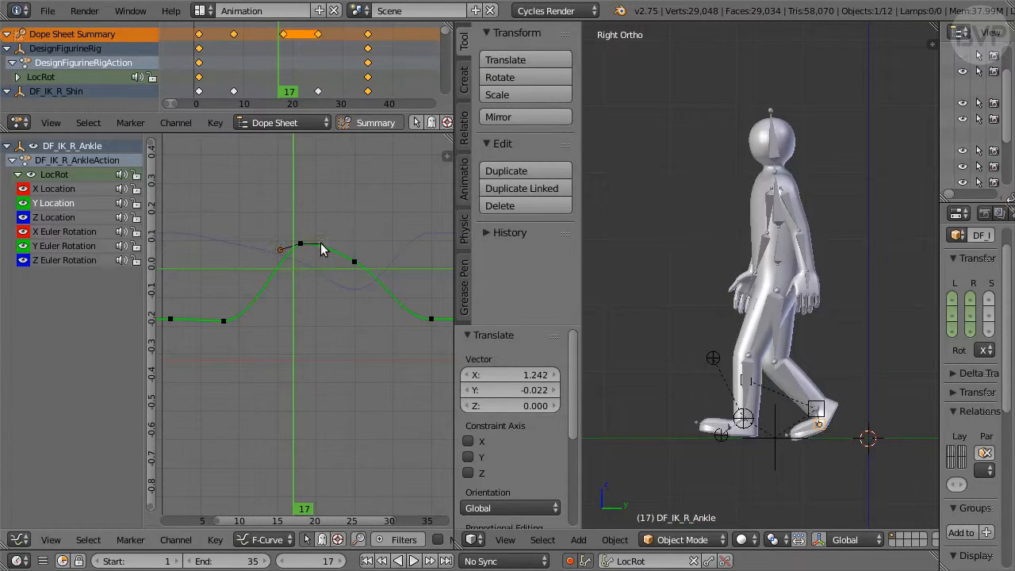
pyautogui.press('g')
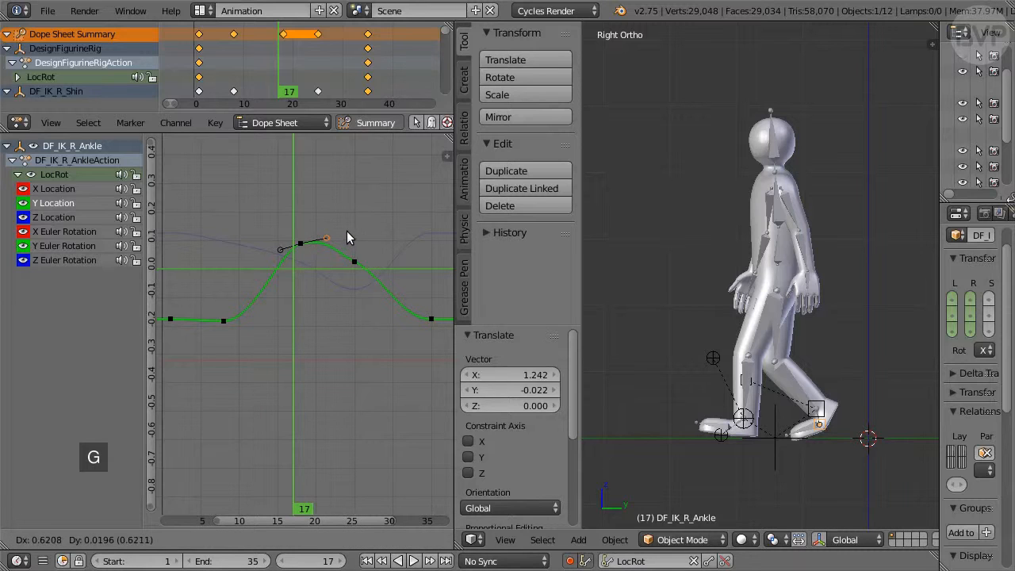
pyautogui.click(346, 233)
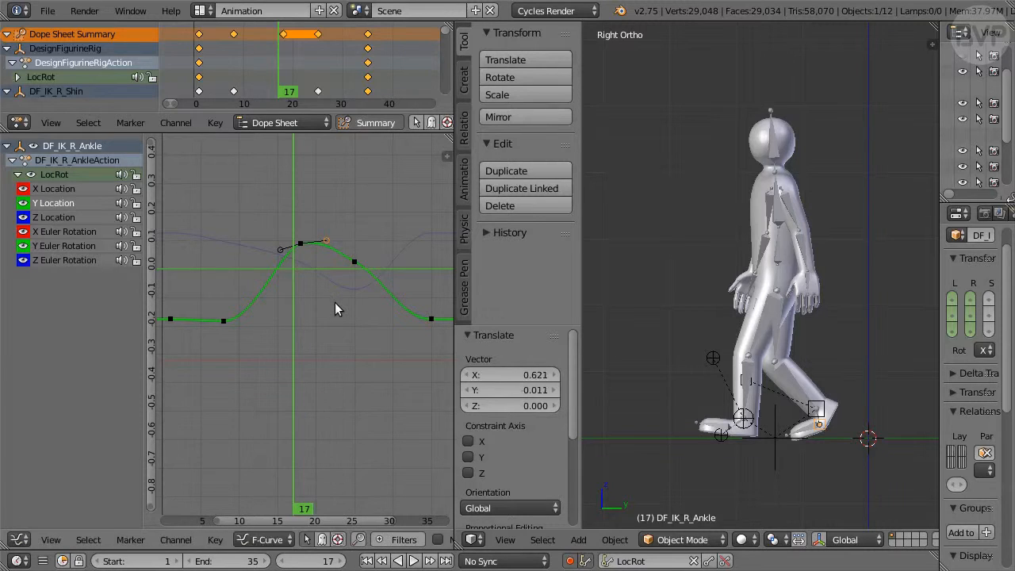
# - Step forward past frame 17, back to frame 12 and on to frame 16 to examine the right ankle with the reshaped curve
pyautogui.press('Right')
pyautogui.press('Right')
pyautogui.press('Right')
pyautogui.press('Right')
pyautogui.press('Left')
pyautogui.press('Left')
pyautogui.press('Left')
pyautogui.press('Left')
pyautogui.press('Left')
pyautogui.press('Left')
pyautogui.press('Left')
pyautogui.press('Left')
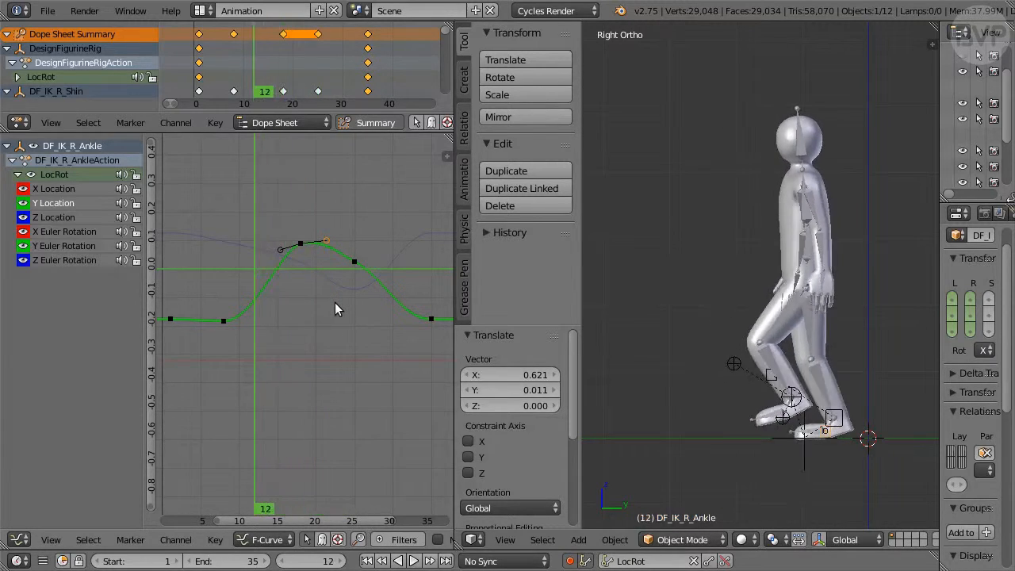
pyautogui.press('Right')
pyautogui.press('Right')
pyautogui.press('Right')
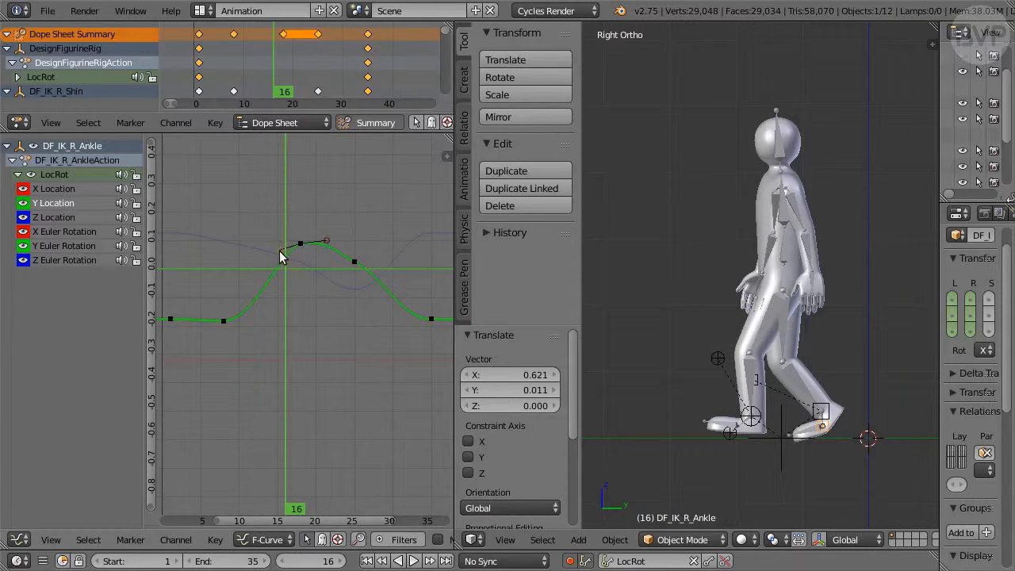
# - Move the incoming handle of the frame 18 Y Location keyframe another 0.207 frames forward and 0.008 down
pyautogui.rightClick(280, 256)
pyautogui.press('g')
pyautogui.click(319, 282)
# - Step back from frame 16, then forward to frame 21 and back to 20 to examine the right foot's sliding
pyautogui.press('Left')
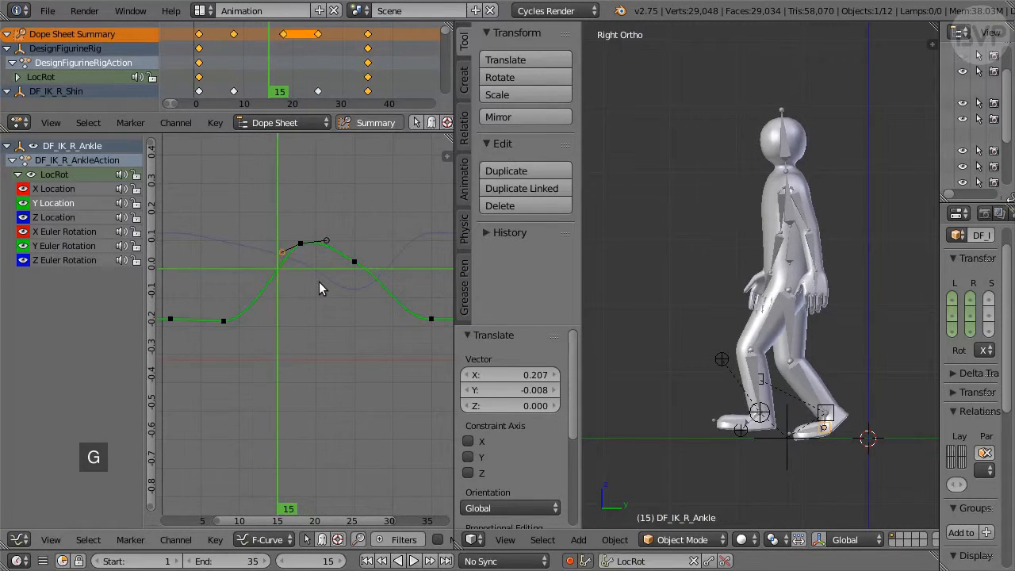
pyautogui.press('Left')
pyautogui.press('Left')
pyautogui.press('Left')
pyautogui.press('Right')
pyautogui.press('Right')
pyautogui.press('Right')
pyautogui.press('Right')
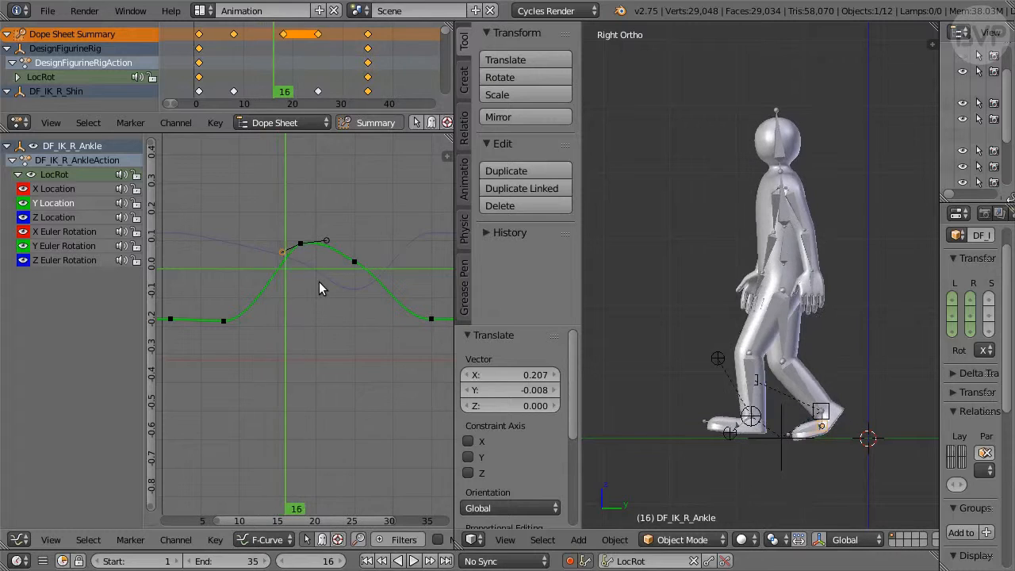
pyautogui.press('Right')
pyautogui.press('Right')
pyautogui.press('Right')
pyautogui.press('Right')
pyautogui.press('Right')
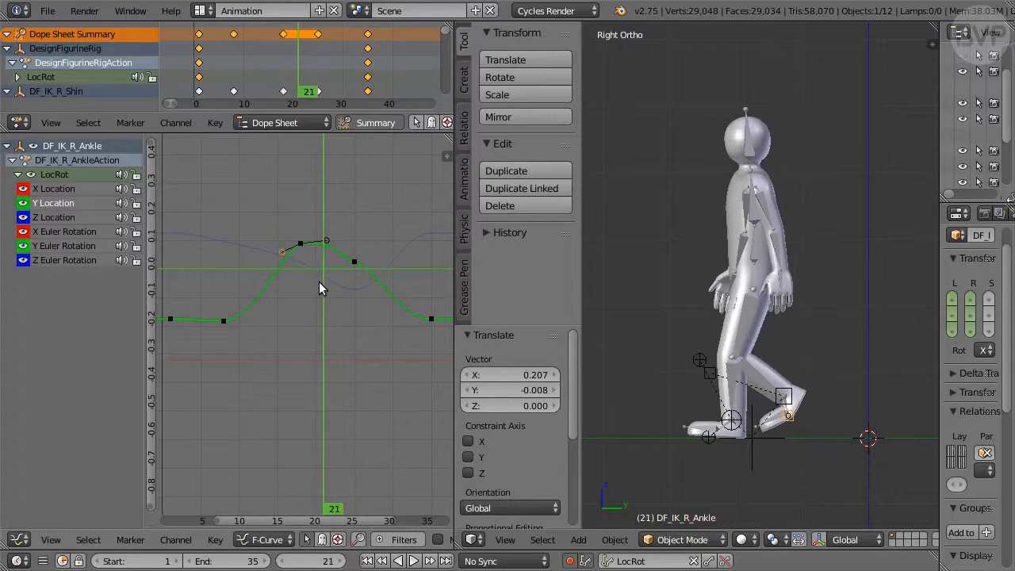
pyautogui.press('Left')
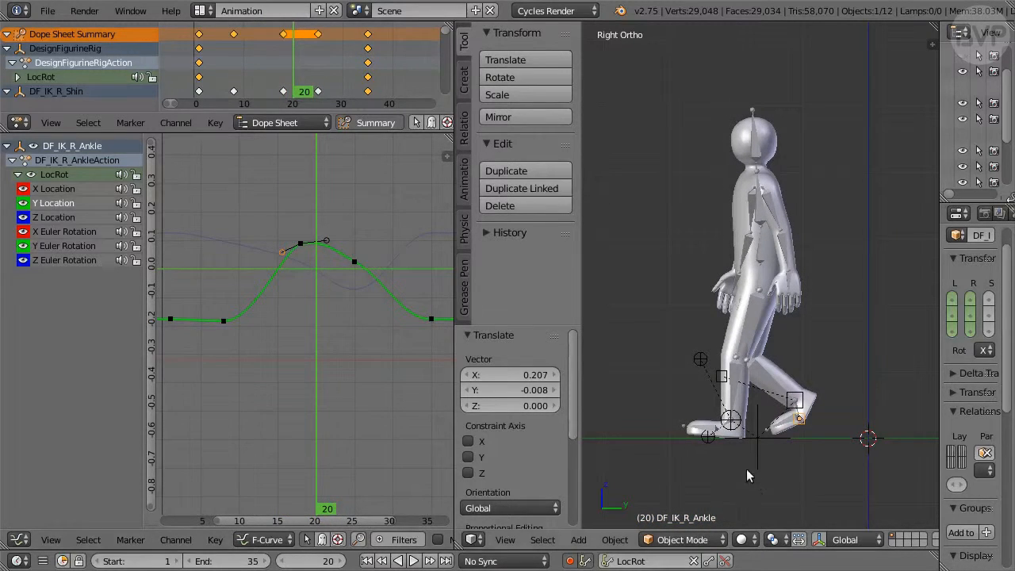
# - Select DF_IK_L_Shin, expand its LocRot channels and bring its whole Y Location curve into view
pyautogui.rightClick(734, 432)
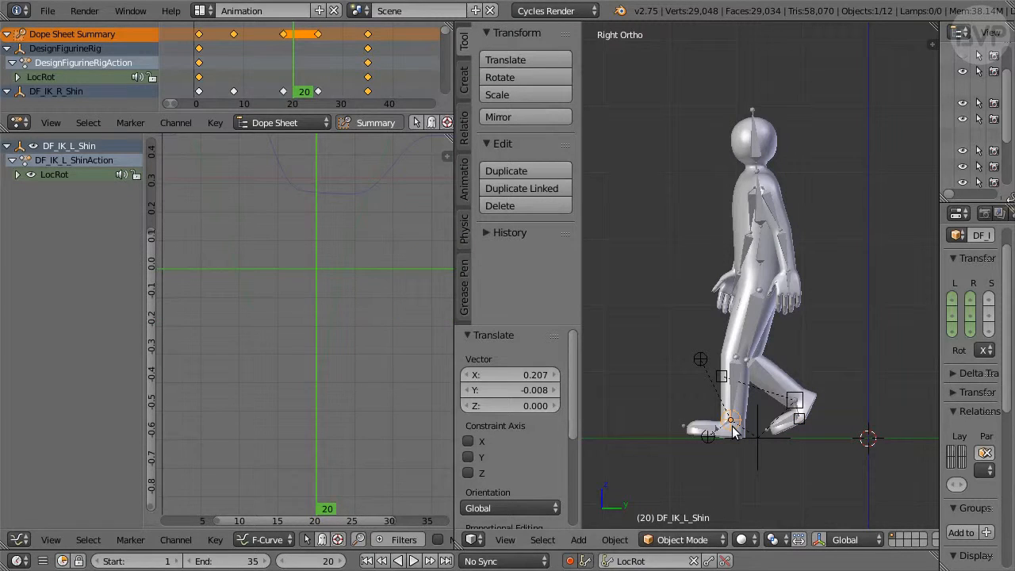
pyautogui.click(16, 176)
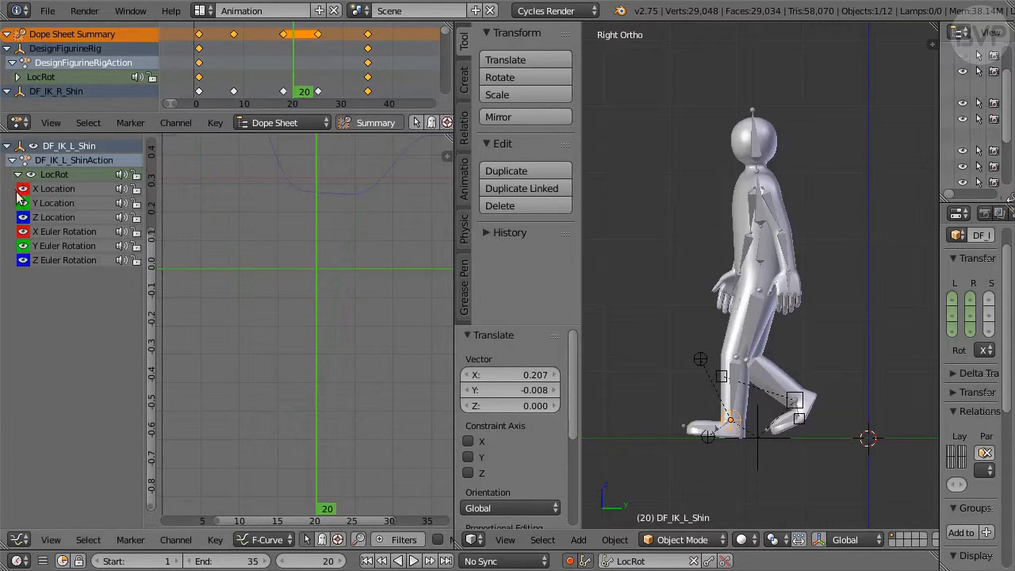
pyautogui.click(48, 203)
pyautogui.moveTo(303, 270); pyautogui.dragTo(302, 347, button='middle')
pyautogui.scroll(-1, 302, 347)
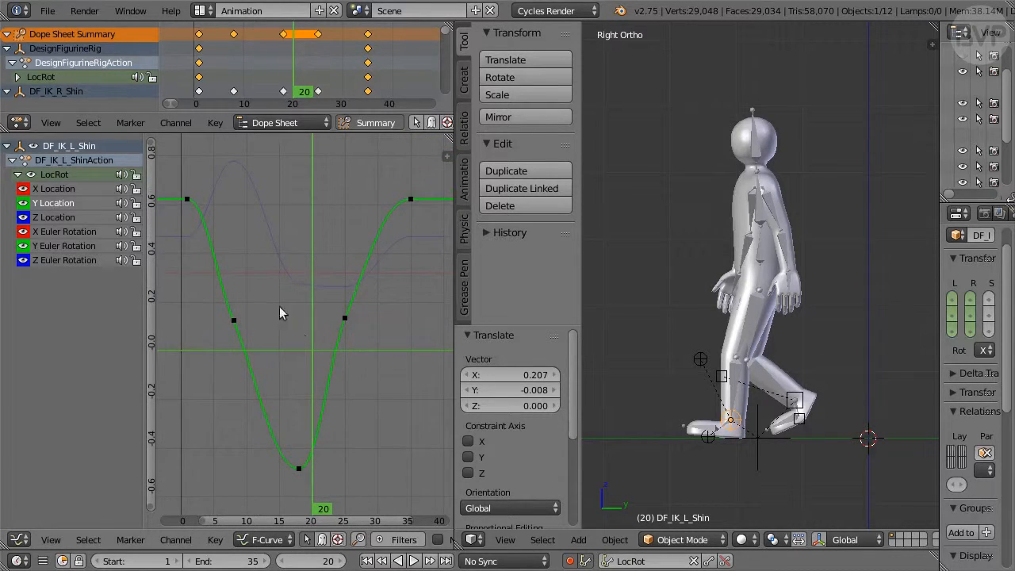
# - Step to frame 23 and set the left shin's frame 1 and frame 18 Y Location keyframe handles to Vector
pyautogui.press('Right')
pyautogui.press('Right')
pyautogui.press('Right')
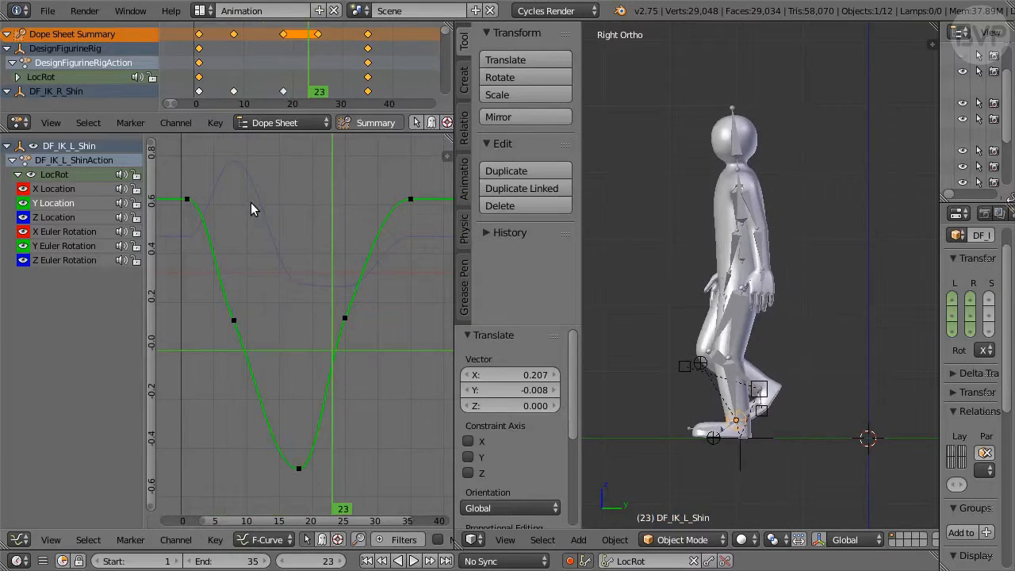
pyautogui.rightClick(187, 200)
pyautogui.press('v')
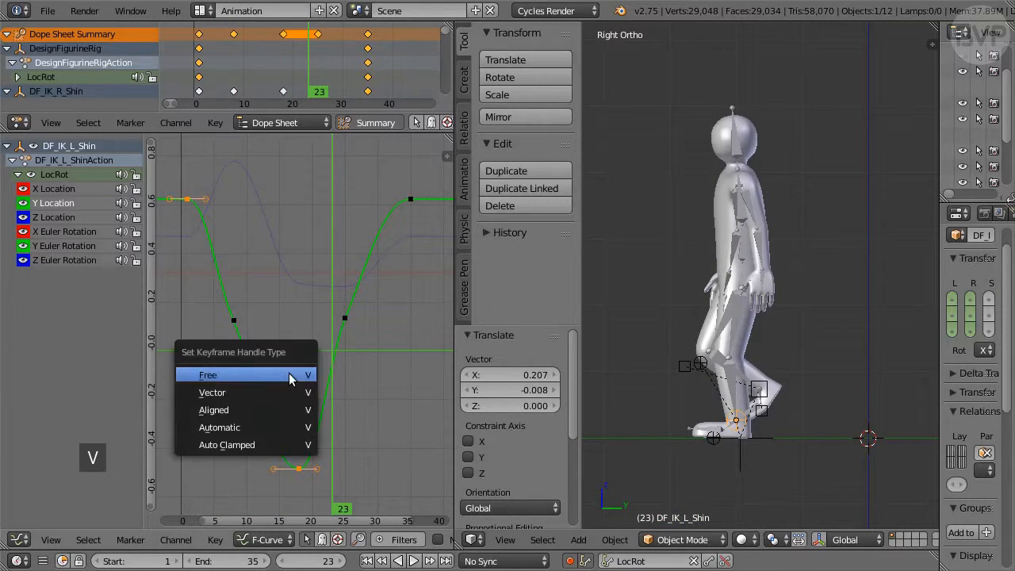
pyautogui.click(278, 391)
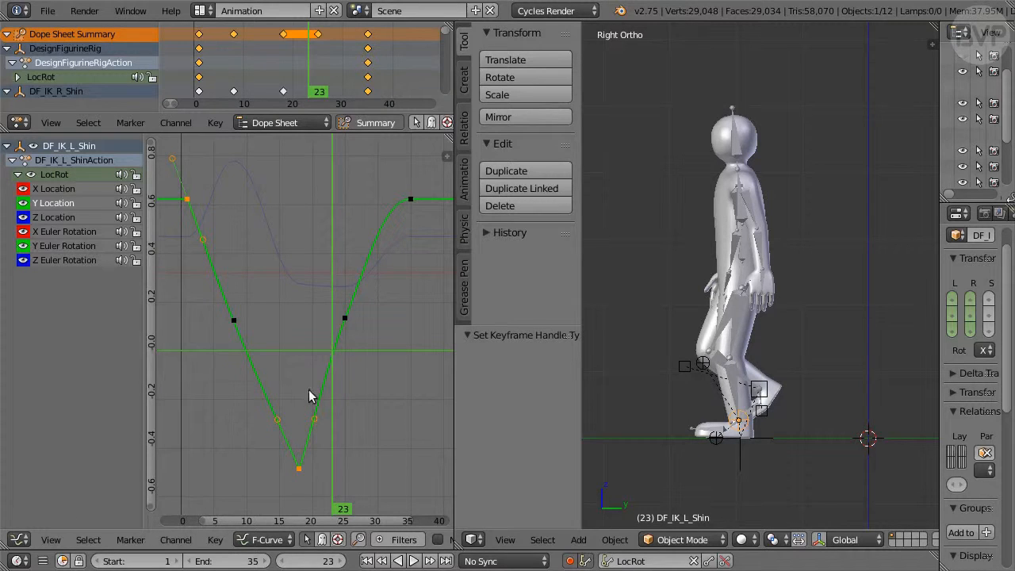
# - Return to frame 1 and step through to frame 26 to examine the left foot's movement with the Vector handles
pyautogui.hotkey('shift', 'Left')
pyautogui.press('Right')
pyautogui.press('Right')
pyautogui.press('Right')
pyautogui.press('Right')
pyautogui.press('Right')
pyautogui.press('Right')
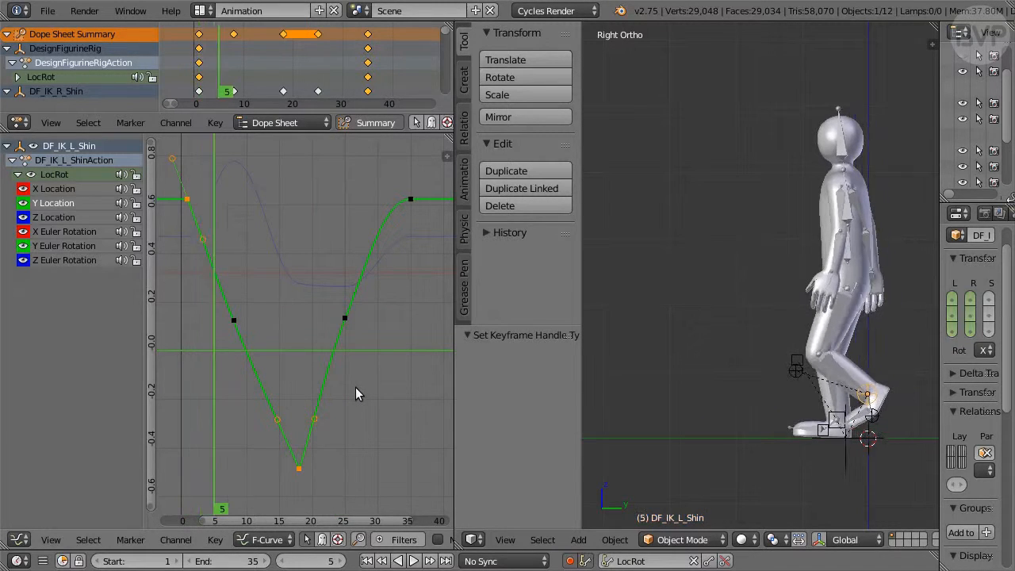
pyautogui.press('Right')
pyautogui.press('Right')
pyautogui.press('Right')
pyautogui.press('Right')
pyautogui.press('Right')
pyautogui.press('Right')
pyautogui.press('Right')
pyautogui.press('Right')
pyautogui.press('Right')
pyautogui.press('Right')
pyautogui.press('Right')
pyautogui.press('Right')
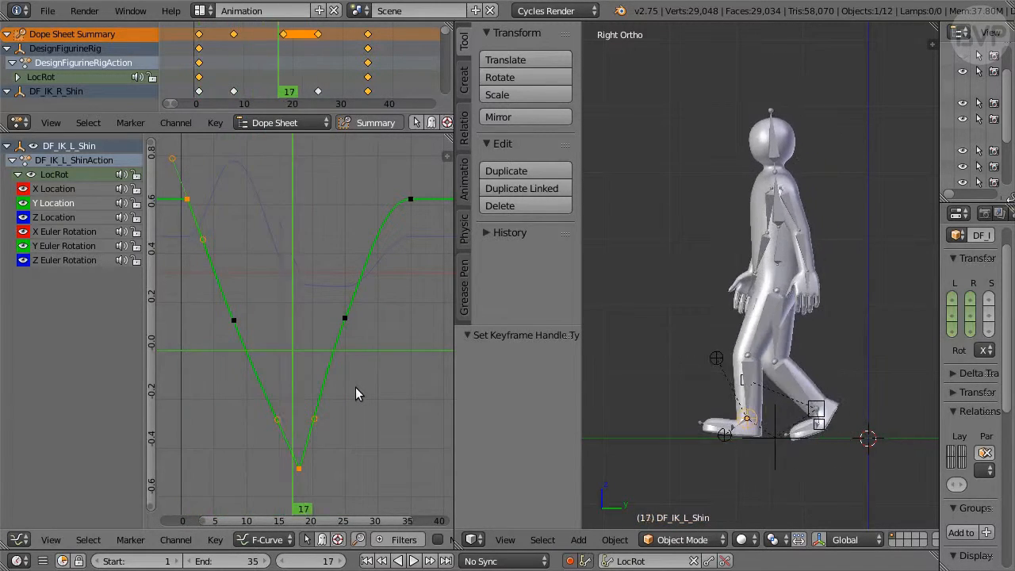
pyautogui.press('Right')
pyautogui.press('Right')
pyautogui.press('Right')
pyautogui.press('Right')
pyautogui.press('Right')
pyautogui.press('Right')
pyautogui.press('Right')
pyautogui.press('Right')
pyautogui.press('Right')
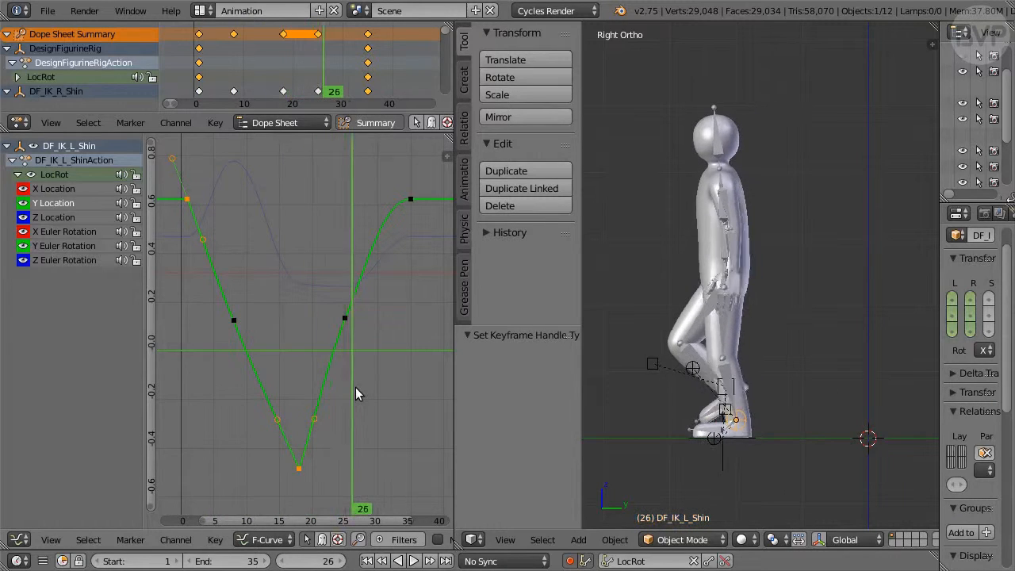
# - Step back from frame 26 and forward again to frame 24 to examine the planted left foot's sliding
pyautogui.press('Left')
pyautogui.press('Left')
pyautogui.press('Left')
pyautogui.press('Left')
pyautogui.press('Left')
pyautogui.press('Left')
pyautogui.press('Left')
pyautogui.press('Left')
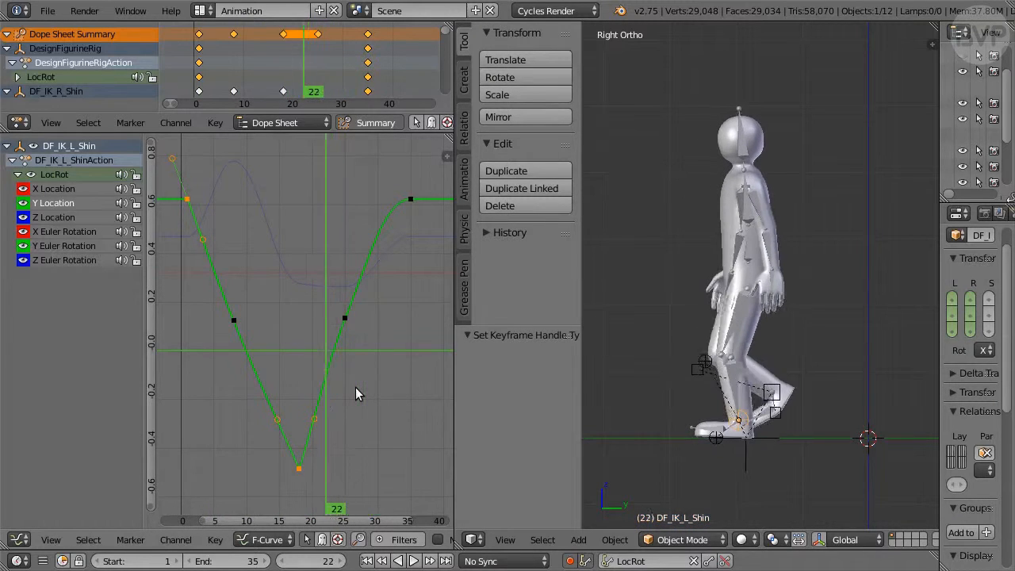
pyautogui.press('Left')
pyautogui.press('Left')
pyautogui.press('Right')
pyautogui.press('Right')
pyautogui.press('Right')
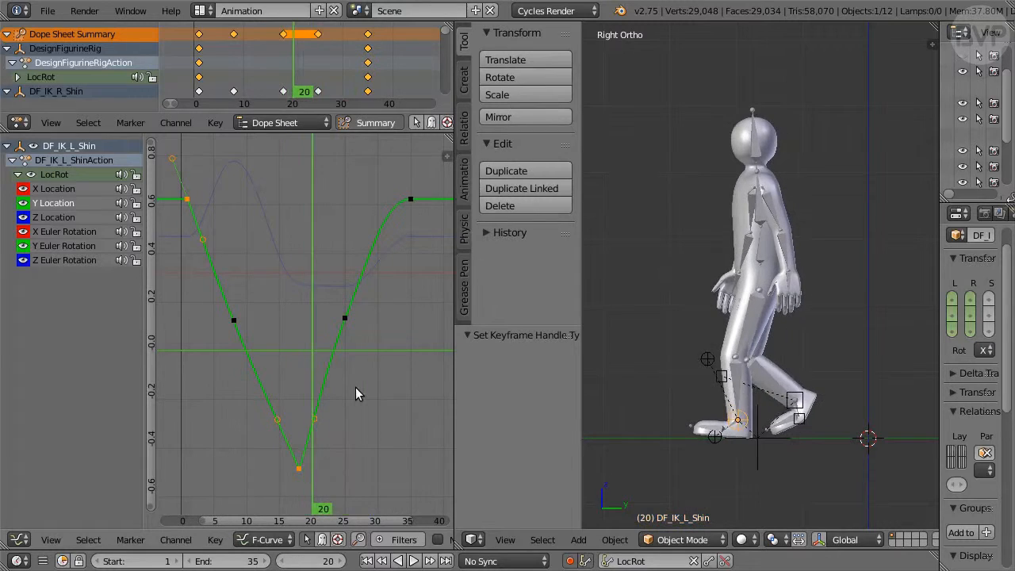
pyautogui.press('Right')
pyautogui.press('Right')
pyautogui.press('Right')
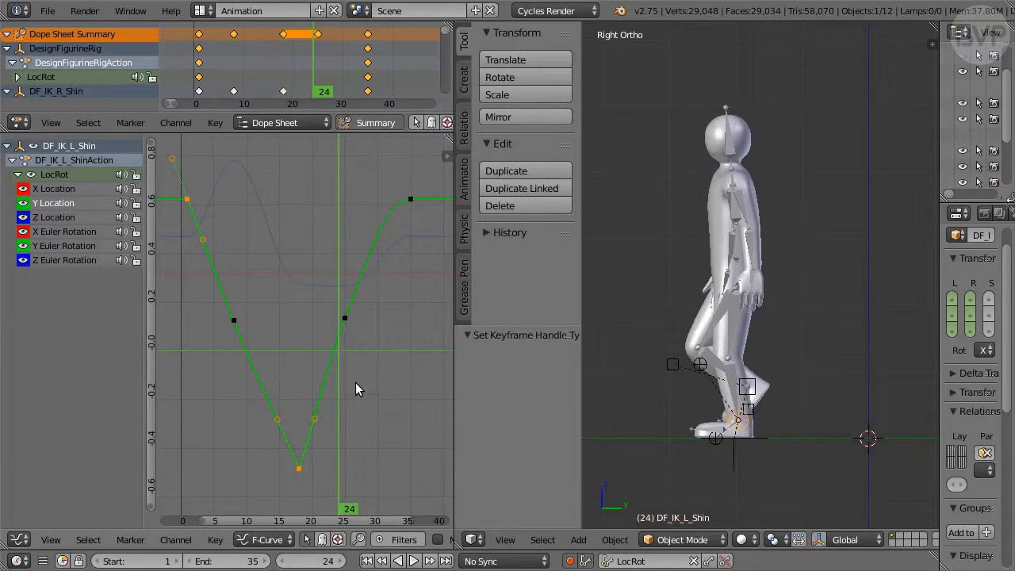
# - Move the incoming handle of the left shin's frame 25 Y Location keyframe 0.629 frames forward and 0.002 down
pyautogui.rightClick(344, 318)
pyautogui.scroll(2, 356, 349)
pyautogui.rightClick(337, 378)
pyautogui.press('g')
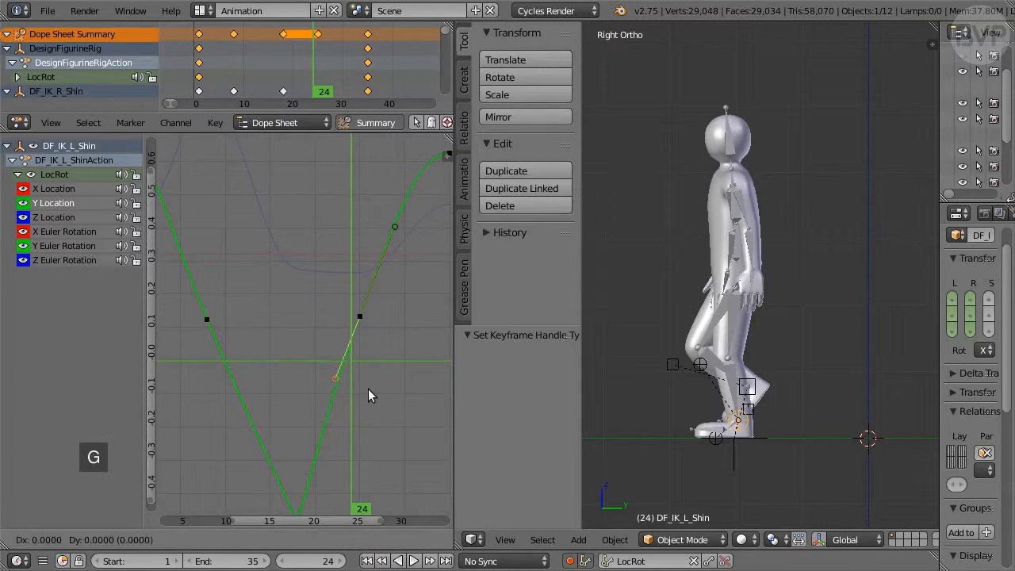
pyautogui.click(424, 401)
pyautogui.scroll(-4, 422, 398)
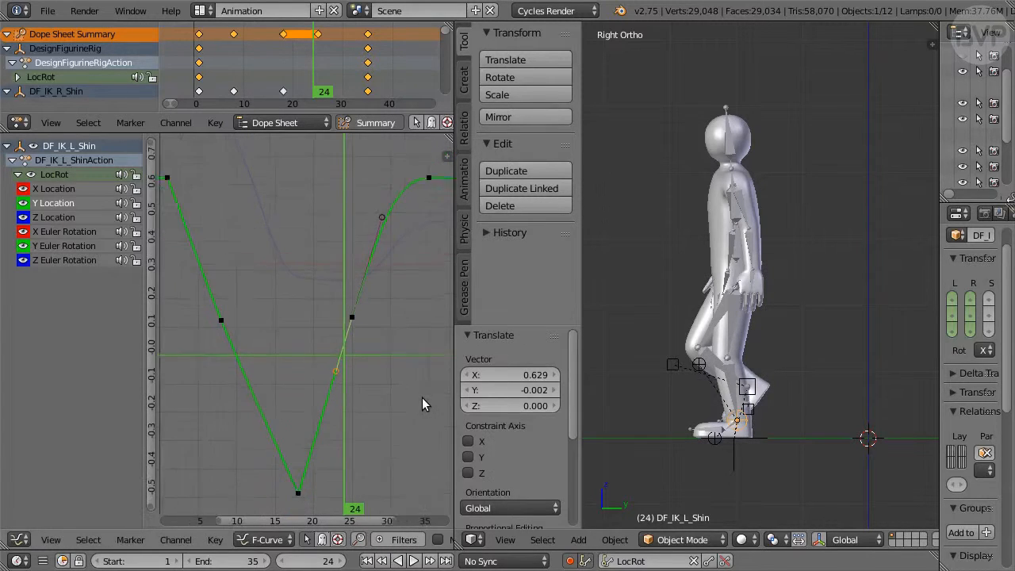
# - Scrub back and forth through the walk cycle to examine the left foot with the adjusted Y Location curve
pyautogui.keyDown('alt'); pyautogui.scroll(9, 422, 397); pyautogui.keyUp('alt')
pyautogui.keyDown('alt'); pyautogui.scroll(-9, 422, 398); pyautogui.keyUp('alt')
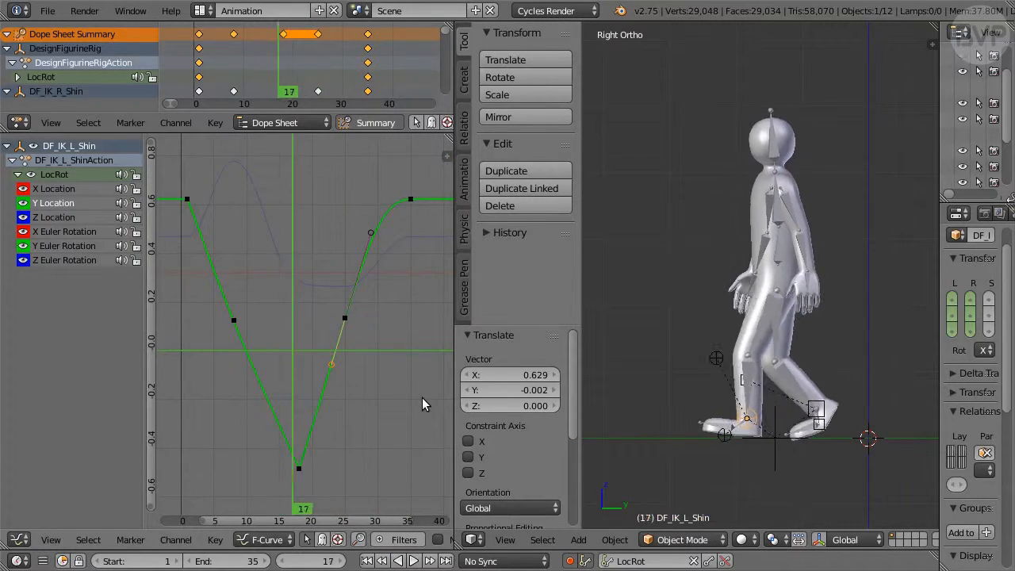
pyautogui.keyDown('alt'); pyautogui.scroll(-6, 422, 397); pyautogui.keyUp('alt')
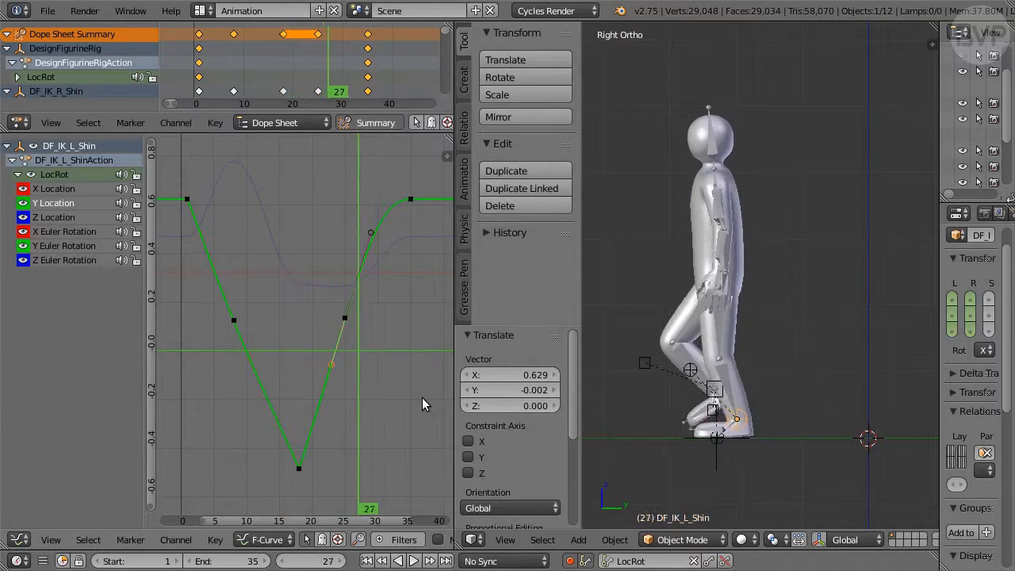
# - Show the left shin's Z Location curve and bring it into closer view
pyautogui.click(67, 213)
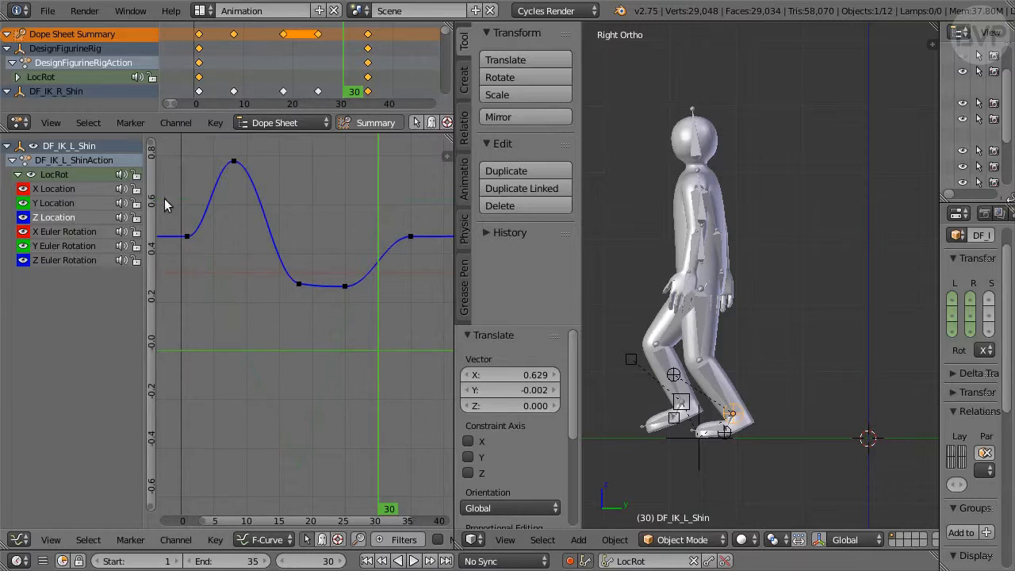
pyautogui.moveTo(153, 143); pyautogui.dragTo(151, 216)
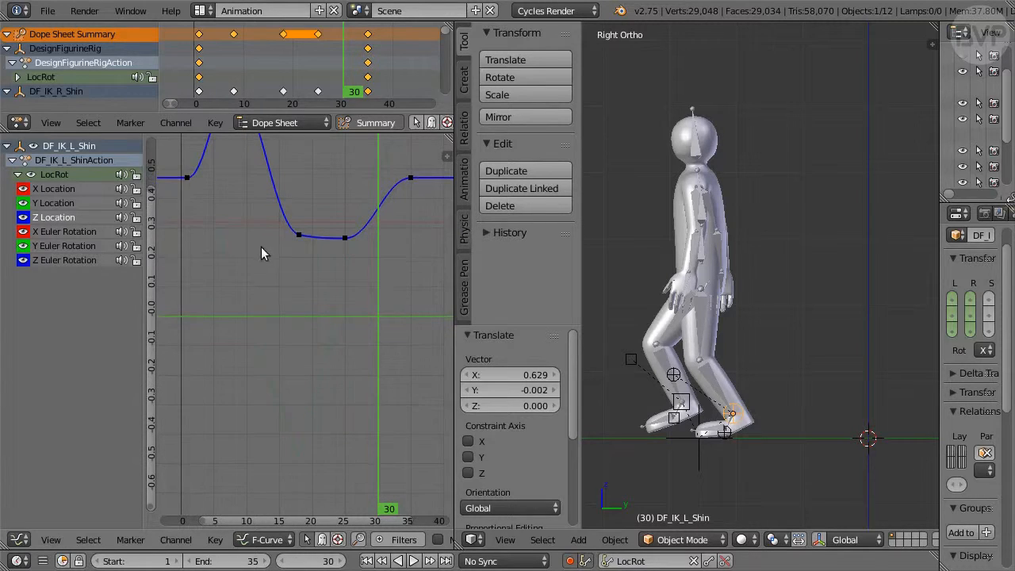
pyautogui.moveTo(277, 250); pyautogui.dragTo(286, 376, button='middle')
# - Return to frame 1 and step back and forth to frame 2 to examine the left foot at the loop's start
pyautogui.hotkey('shift', 'Left')
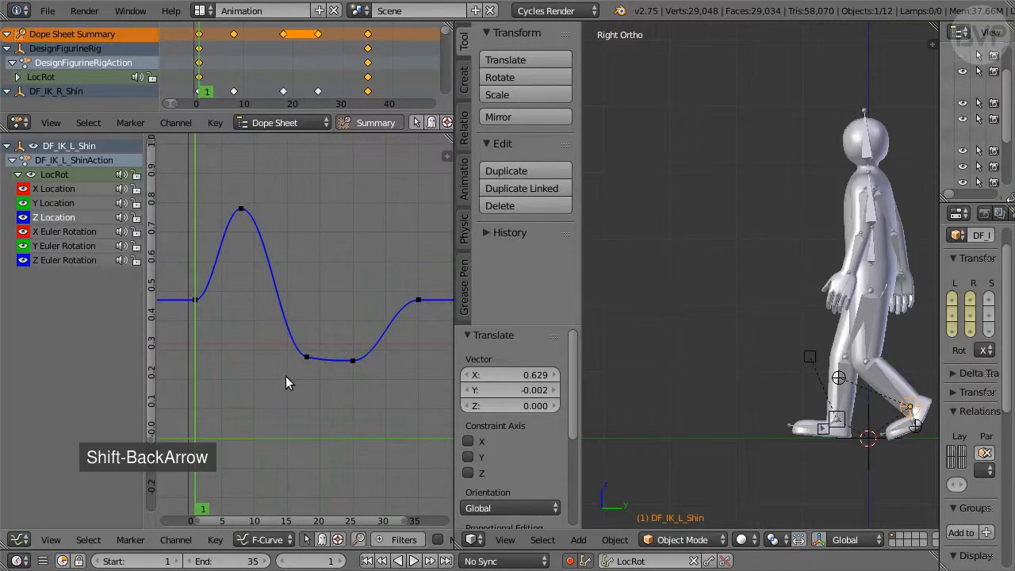
pyautogui.press('Right')
pyautogui.press('Left')
pyautogui.press('Left')
pyautogui.press('Right')
pyautogui.press('Right')
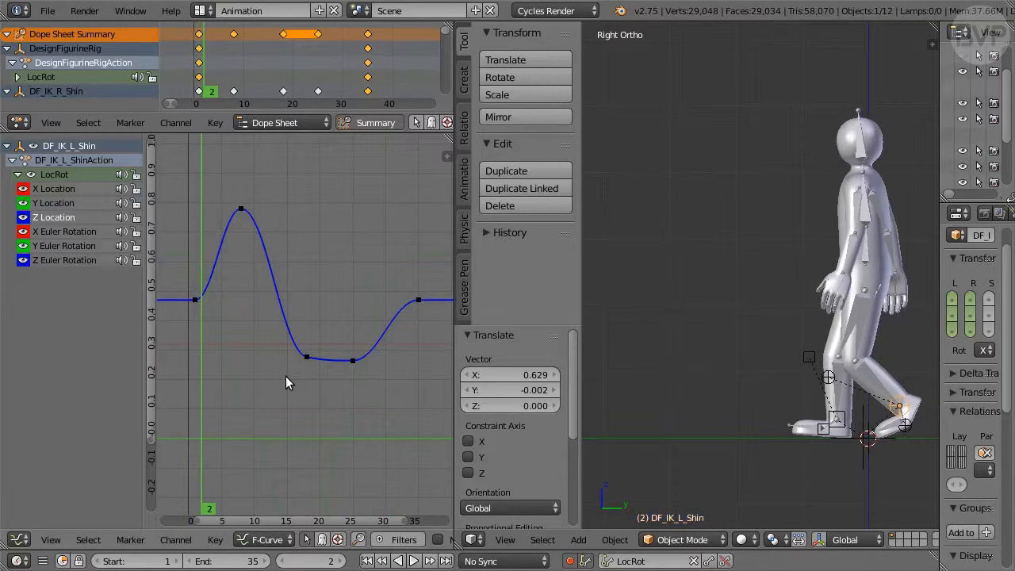
pyautogui.press('Left')
pyautogui.press('Left')
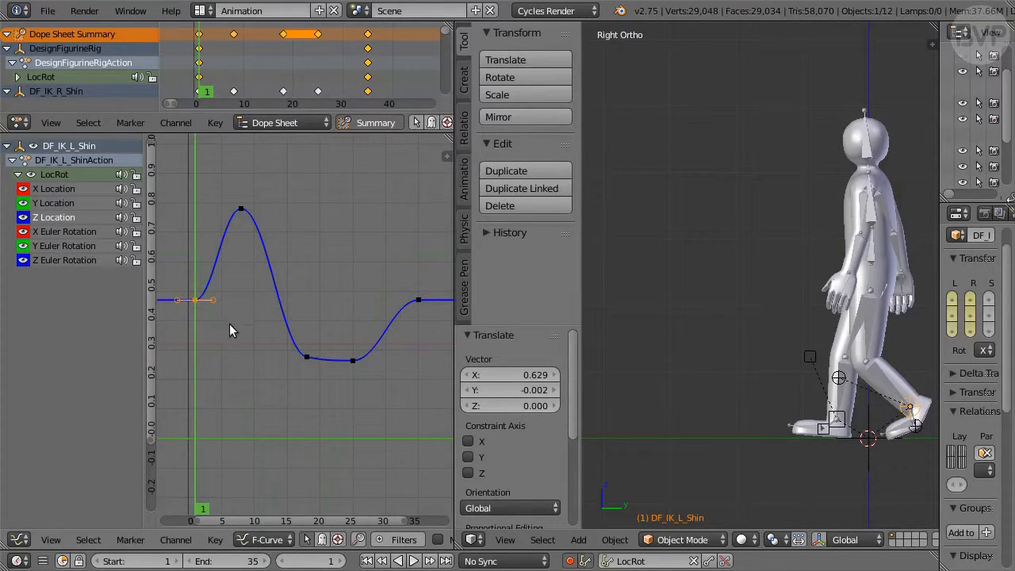
# - Set the left shin's frame 1 Z Location keyframe to Vector handles and check the motion over the first frames
pyautogui.press('v')
pyautogui.click(201, 325)
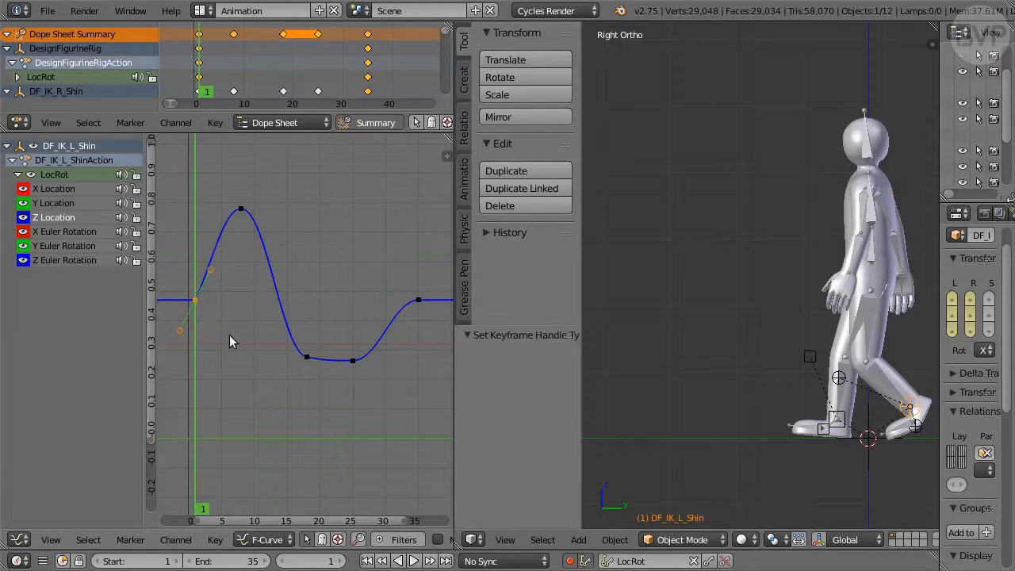
pyautogui.press('Right')
pyautogui.press('Right')
pyautogui.press('Left')
pyautogui.press('Left')
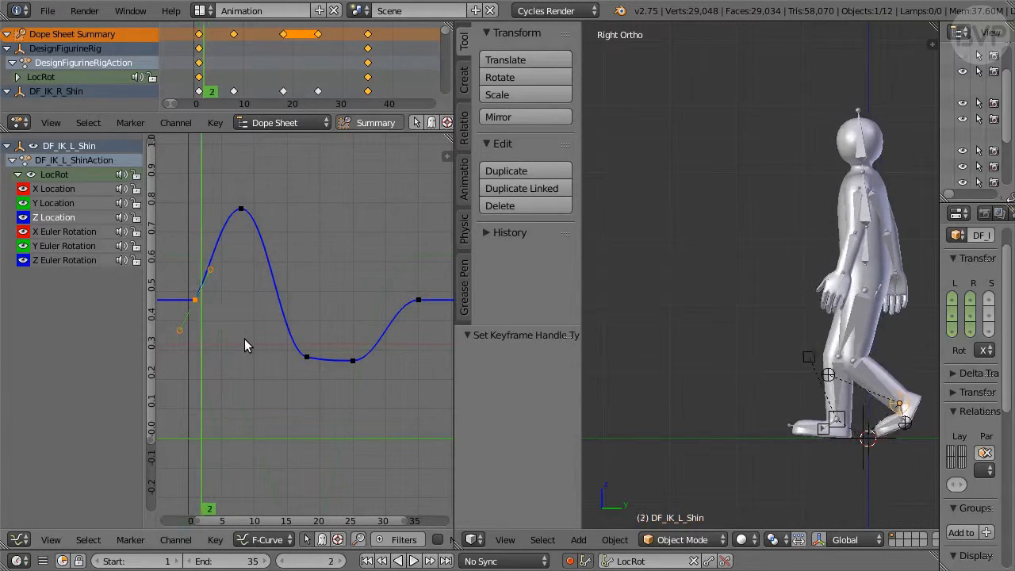
# - Step through the walk from frame 1 to frame 17 to examine how the left foot lifts and lands
pyautogui.press('Left')
pyautogui.press('Right')
pyautogui.press('Right')
pyautogui.press('Right')
pyautogui.press('Right')
pyautogui.press('Right')
pyautogui.press('Right')
pyautogui.press('Right')
pyautogui.press('Right')
pyautogui.press('Right')
pyautogui.press('Right')
pyautogui.press('Right')
pyautogui.press('Right')
pyautogui.press('Right')
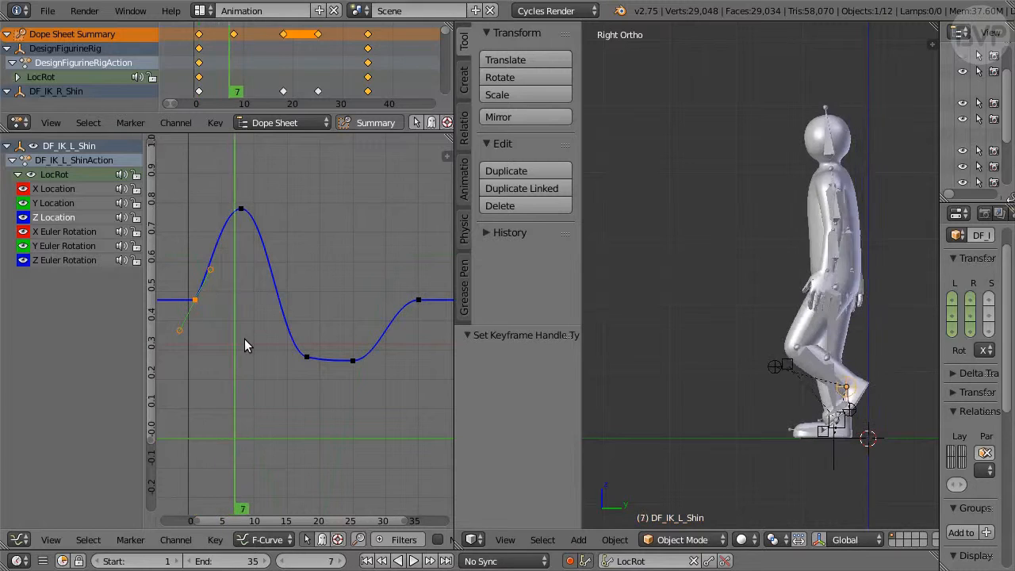
pyautogui.press('Right')
pyautogui.press('Right')
pyautogui.press('Right')
pyautogui.press('Right')
pyautogui.press('Right')
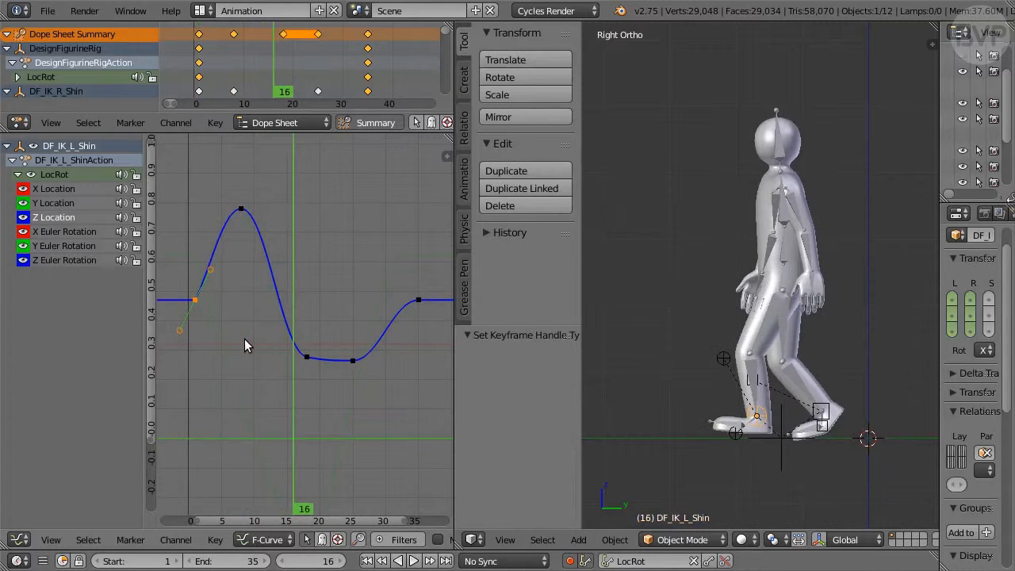
pyautogui.press('Left')
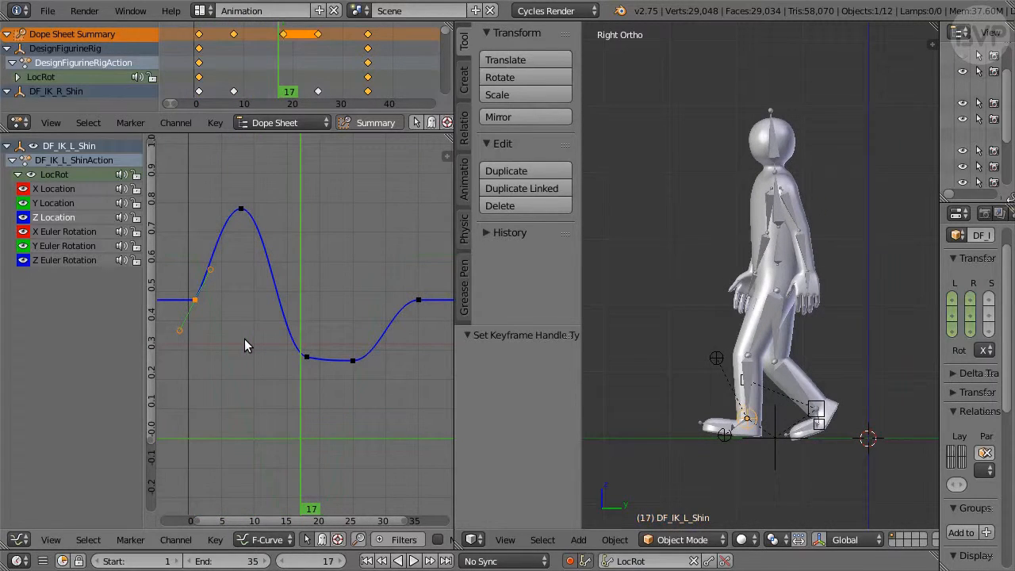
# - Set the left shin's frame 18 Z Location keyframe to Vector handles, then move its incoming handle 1.209 frames back and 0.102 down
pyautogui.rightClick(307, 360)
pyautogui.press('v')
pyautogui.click(283, 371)
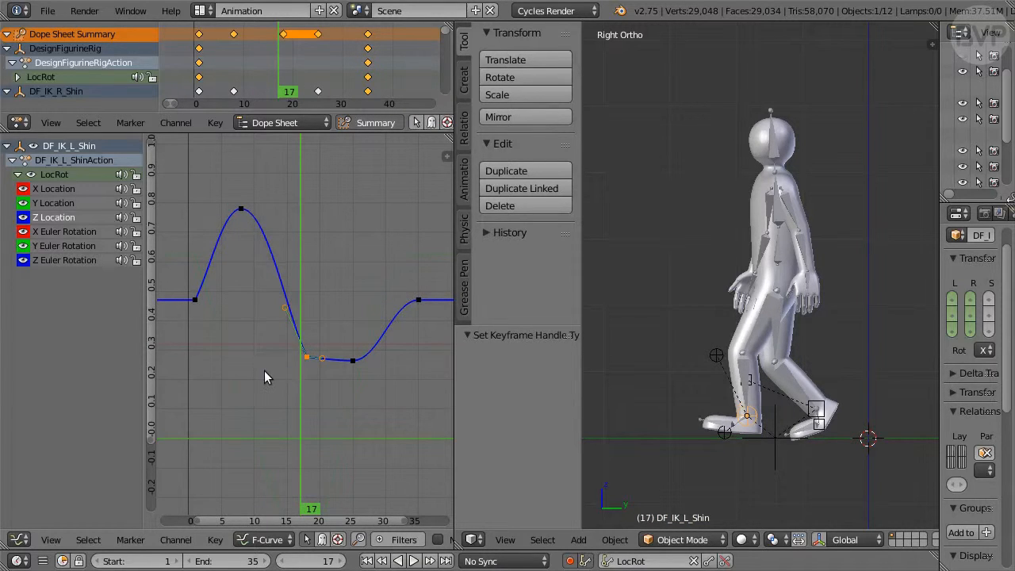
pyautogui.press('Right')
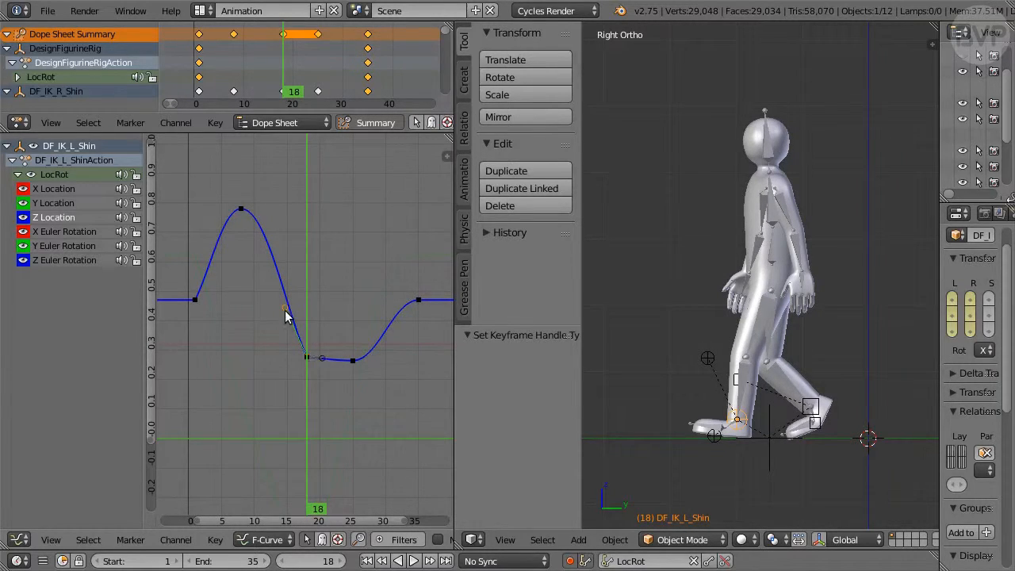
pyautogui.press('g')
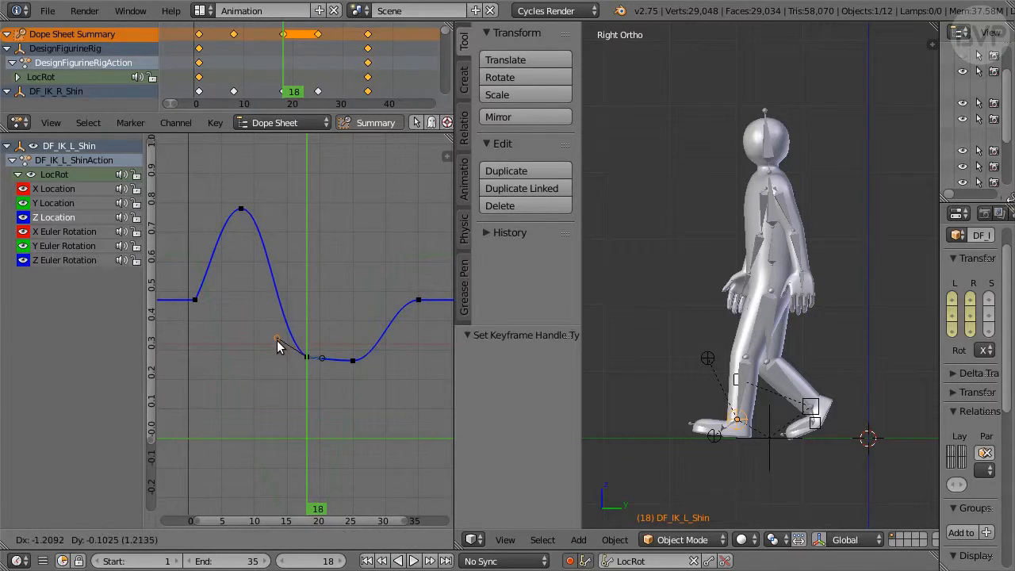
pyautogui.click(277, 340)
# - Move the same incoming Z Location handle 0.121 frames forward and 0.011 up, checking the foot back to frame 15
pyautogui.press('Left')
pyautogui.press('g')
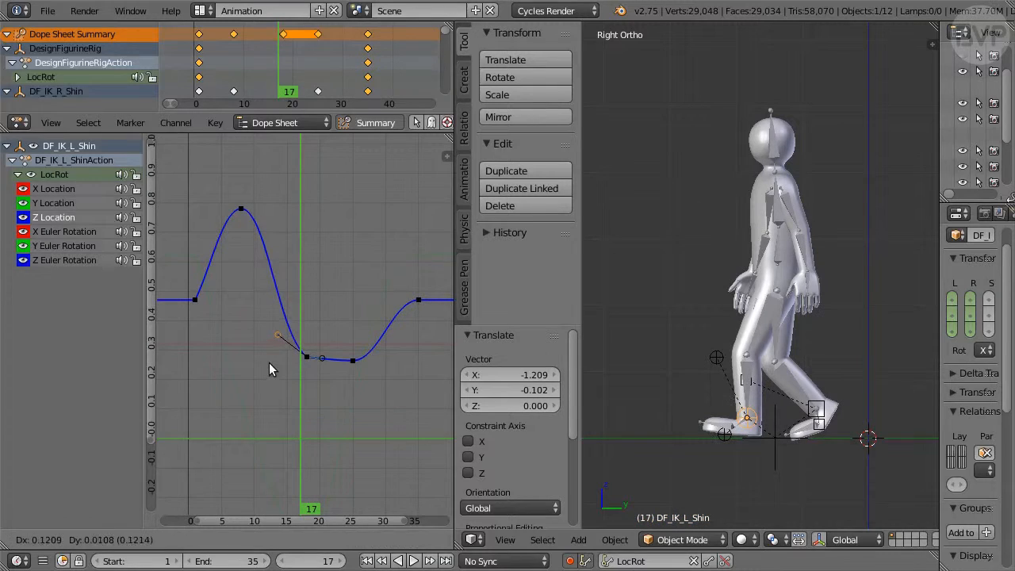
pyautogui.click(269, 362)
pyautogui.press('Left')
pyautogui.press('Left')
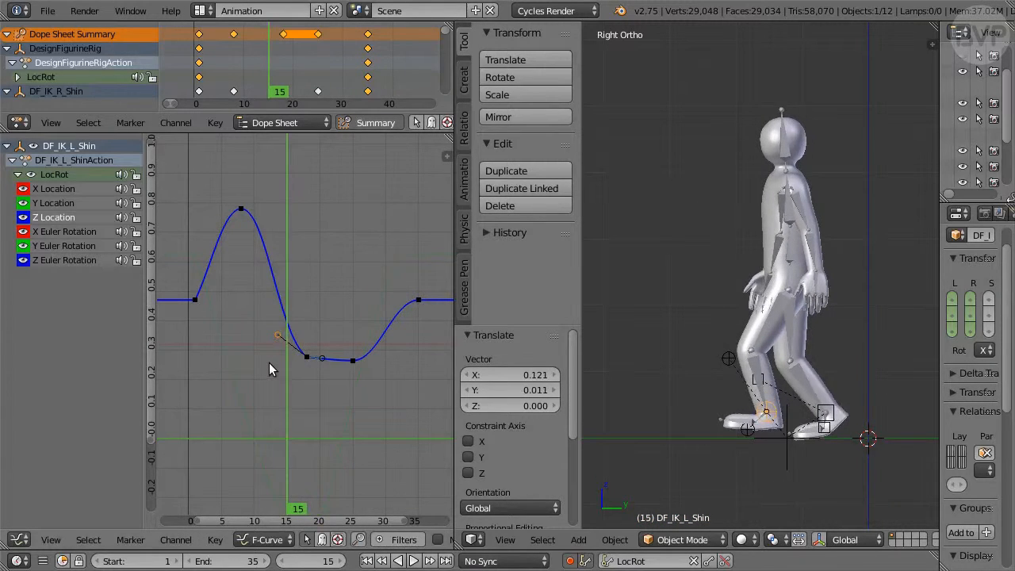
# - Step around frame 15 and onward to frame 32 to examine the left foot's landing and ground contact
pyautogui.press('Right')
pyautogui.press('Right')
pyautogui.press('Right')
pyautogui.press('Left')
pyautogui.press('Left')
pyautogui.press('Left')
pyautogui.press('Right')
pyautogui.press('Right')
pyautogui.press('Right')
pyautogui.press('Right')
pyautogui.press('Right')
pyautogui.press('Right')
pyautogui.press('Right')
pyautogui.press('Right')
pyautogui.press('Right')
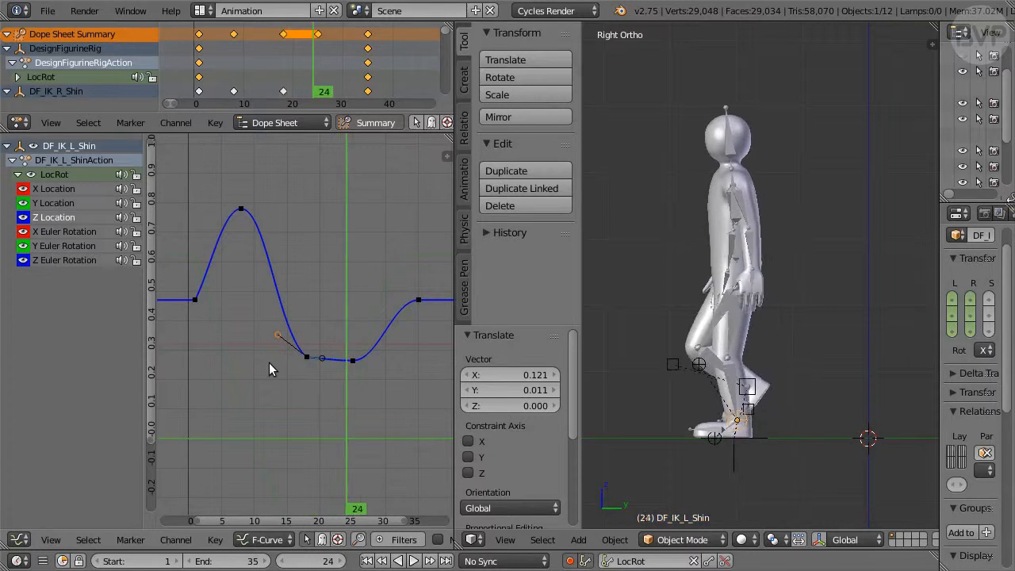
pyautogui.press('Right')
pyautogui.press('Right')
pyautogui.press('Right')
pyautogui.press('Right')
pyautogui.press('Right')
pyautogui.press('Right')
pyautogui.press('Right')
pyautogui.press('Right')
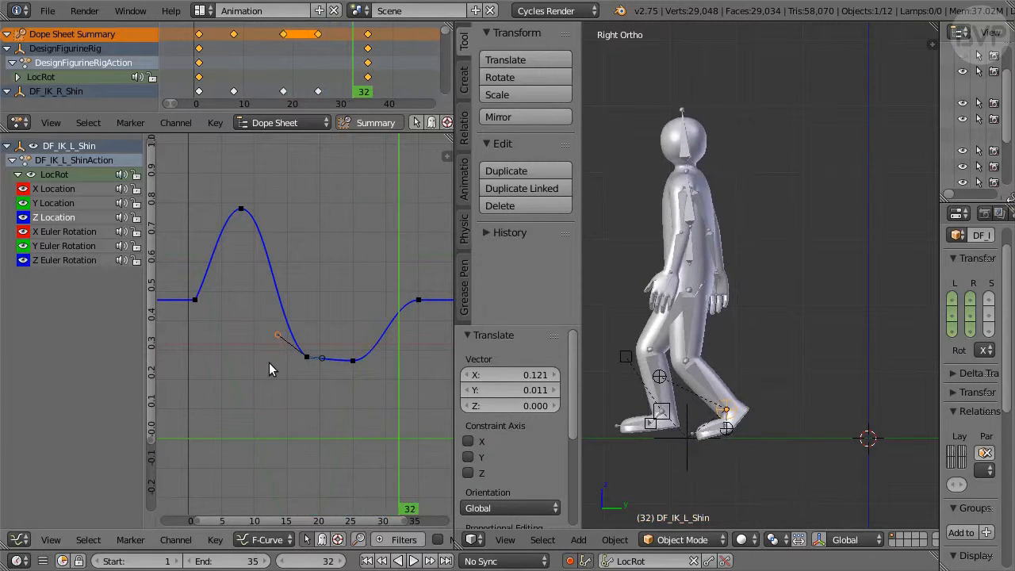
# - Step back and forth across the end of the loop, finishing on frame 34, to examine the left foot's motion there
pyautogui.press('Right')
pyautogui.press('Right')
pyautogui.press('Right')
pyautogui.press('Right')
pyautogui.press('Right')
pyautogui.press('Right')
pyautogui.press('Left')
pyautogui.press('Left')
pyautogui.press('Left')
pyautogui.press('Left')
pyautogui.press('Left')
pyautogui.press('Left')
pyautogui.press('Right')
pyautogui.press('Right')
pyautogui.press('Right')
pyautogui.press('Right')
pyautogui.press('Left')
pyautogui.press('Left')
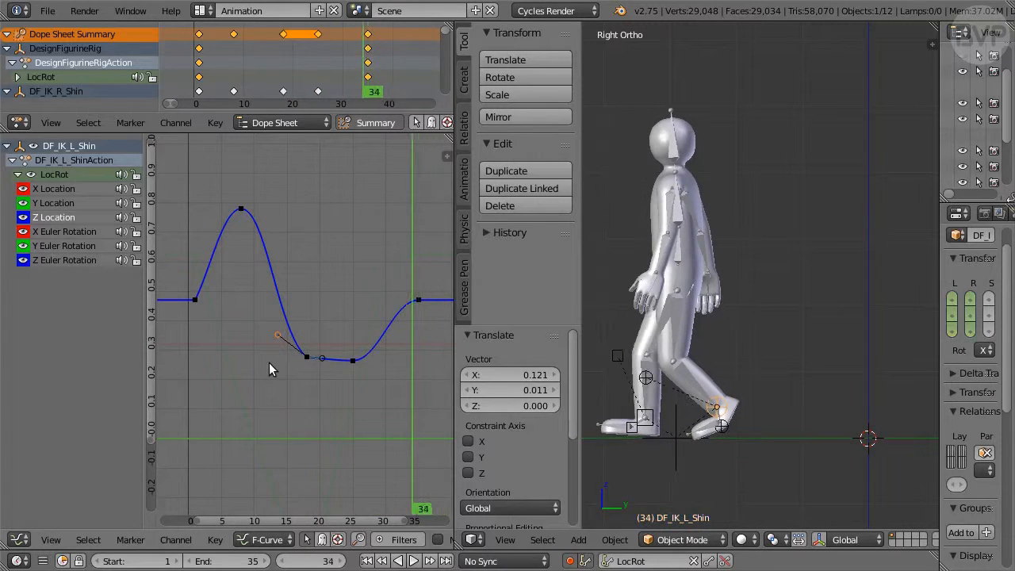
pyautogui.press('Left')
pyautogui.press('Left')
pyautogui.press('Right')
pyautogui.press('Right')
# - Set the left shin's last Z Location keyframe to Vector handles and scrub the final frames up to 35 to check the foot
pyautogui.press('v')
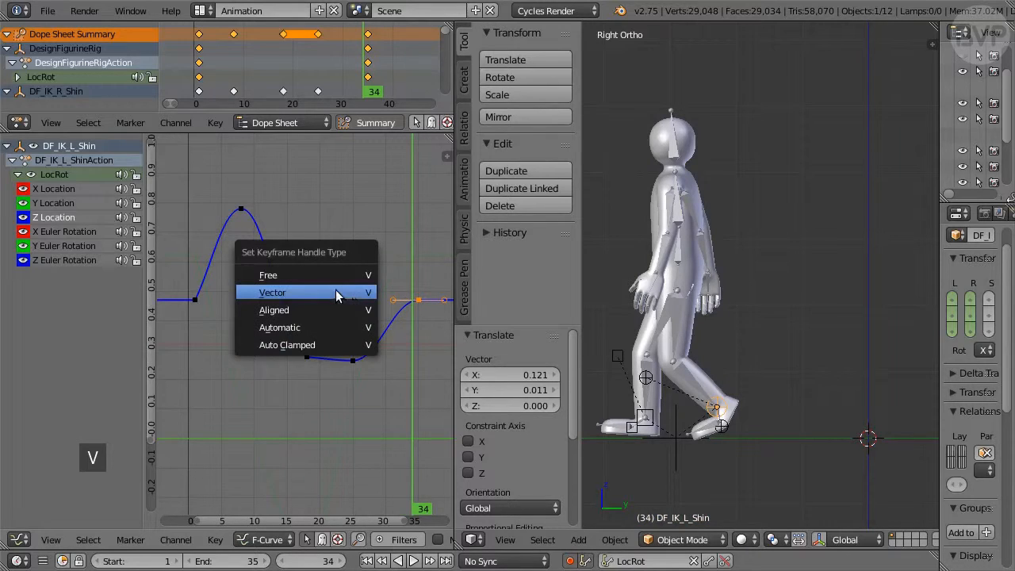
pyautogui.click(321, 294)
pyautogui.press('Left')
pyautogui.press('Left')
pyautogui.press('Left')
pyautogui.press('Left')
pyautogui.press('Left')
pyautogui.press('Left')
pyautogui.press('Left')
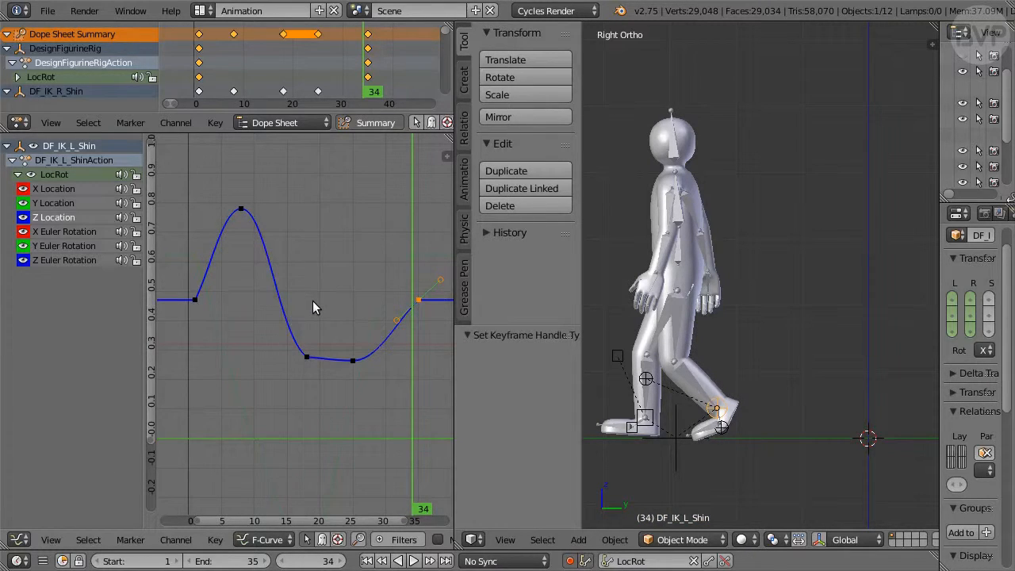
pyautogui.press('Right')
pyautogui.press('Right')
pyautogui.press('Right')
pyautogui.press('Right')
pyautogui.press('Right')
pyautogui.press('Right')
pyautogui.press('Right')
pyautogui.press('Right')
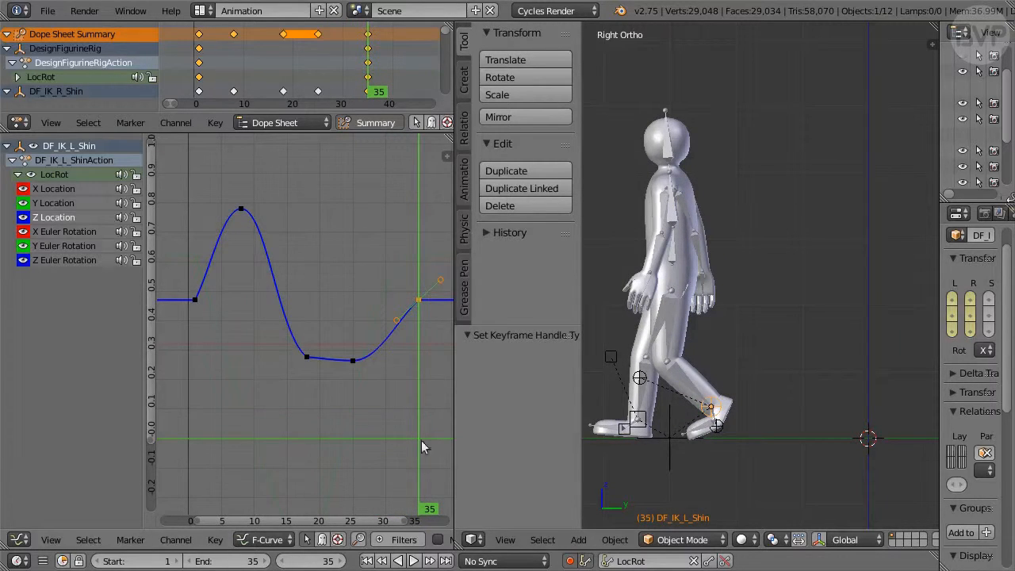
# - Select the left ankle control and show its Y Location curve, bringing the whole dip into view
pyautogui.rightClick(716, 431)
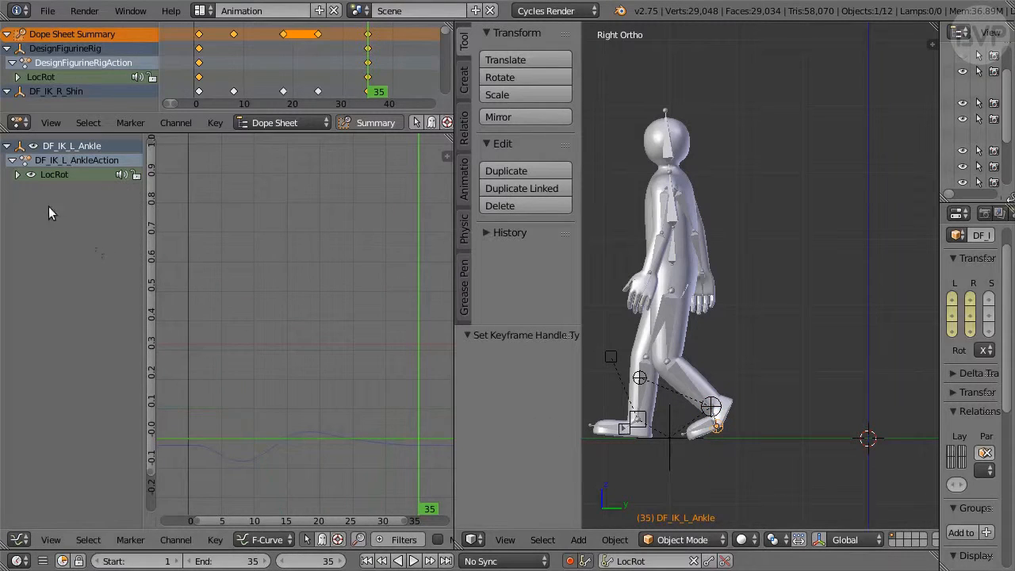
pyautogui.click(16, 174)
pyautogui.click(48, 203)
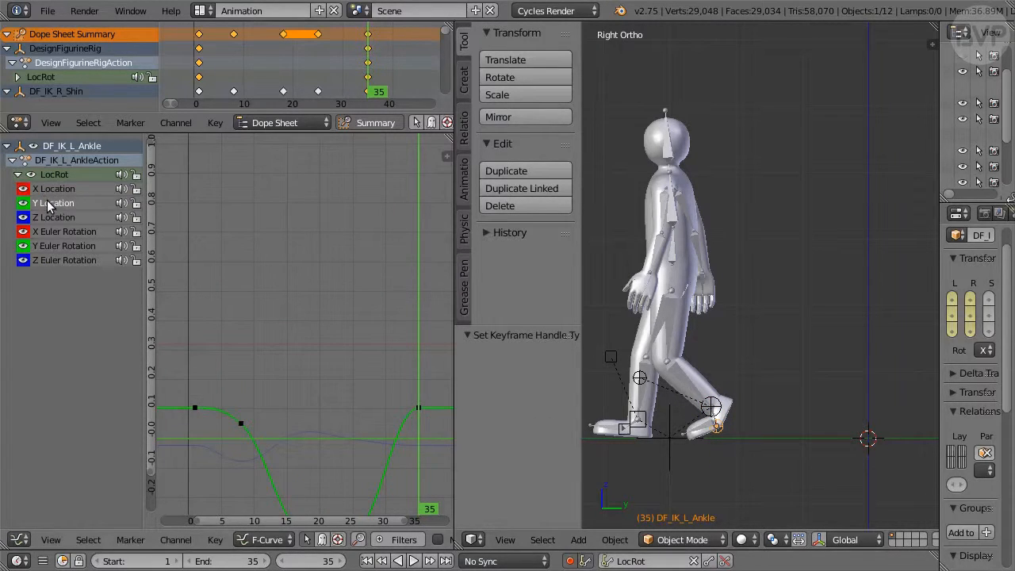
pyautogui.moveTo(257, 355); pyautogui.dragTo(256, 236, button='middle')
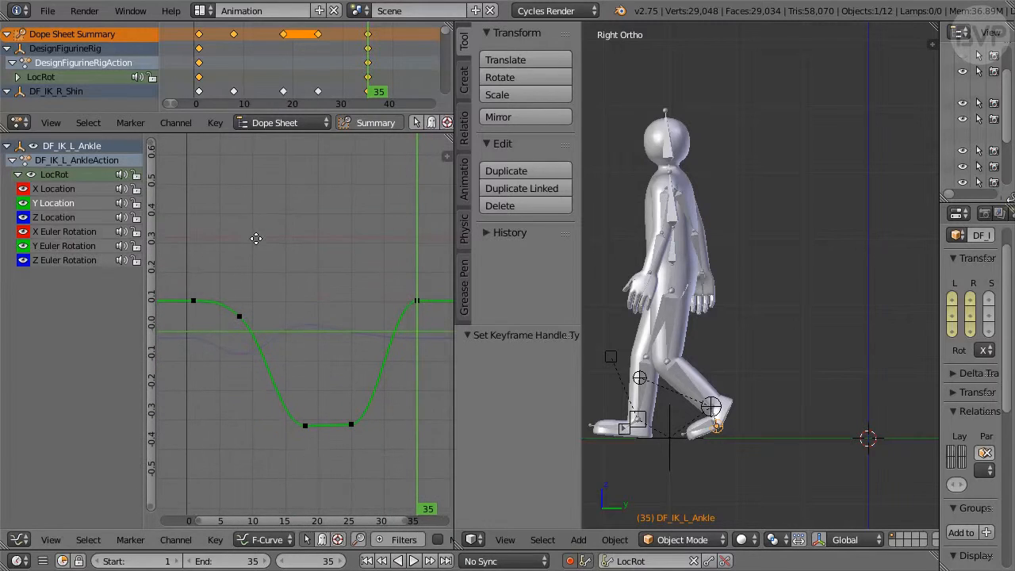
# - Set the left ankle's frame 35 Y Location keyframe to Free handles and move its incoming handle 0.121 frames forward and 0.059 down
pyautogui.press('Left')
pyautogui.press('Left')
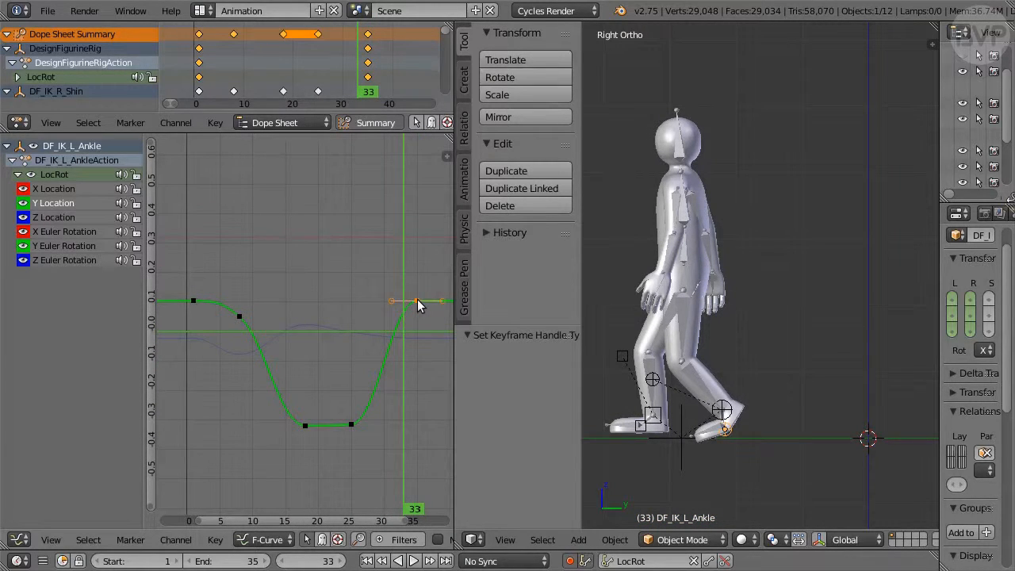
pyautogui.press('v')
pyautogui.click(349, 242)
pyautogui.press('g')
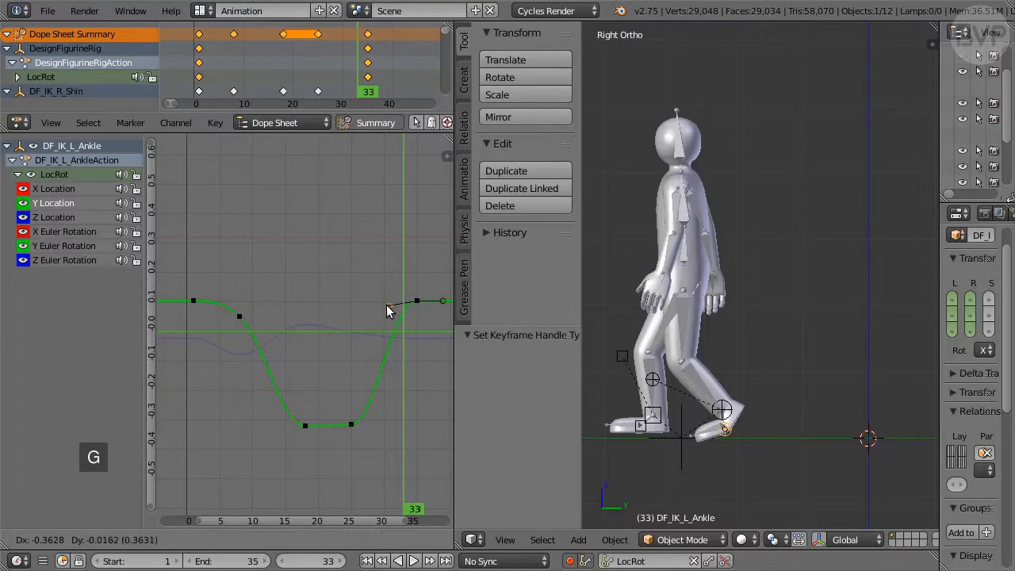
pyautogui.click(390, 327)
# - At frame 29, move the outgoing handle of the left ankle's frame 25 Y Location keyframe 1.242 frames back, keeping its height
pyautogui.press('Left')
pyautogui.press('Left')
pyautogui.press('Left')
pyautogui.press('Left')
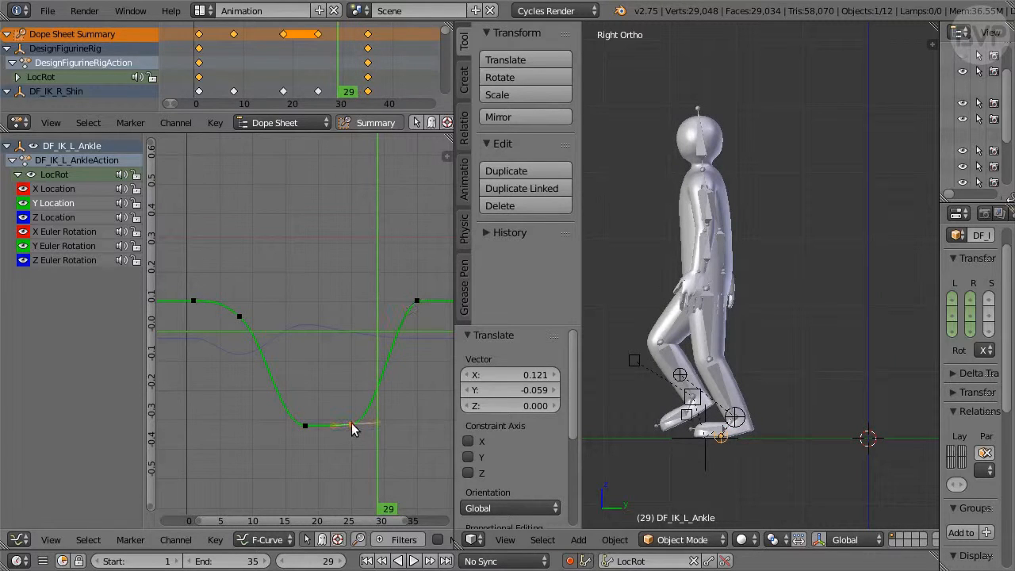
pyautogui.scroll(2, 406, 423)
pyautogui.moveTo(406, 423); pyautogui.dragTo(368, 413, button='middle')
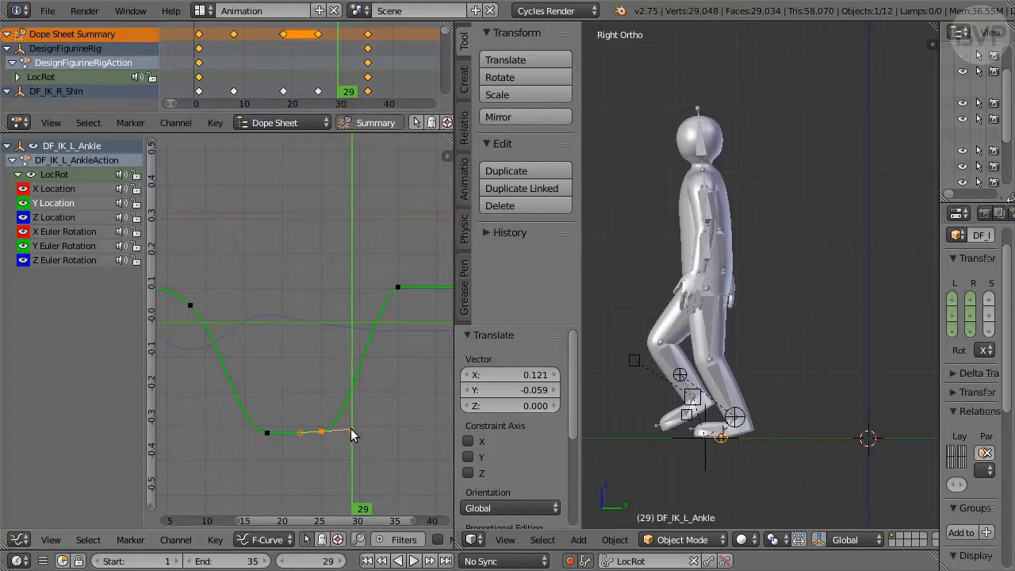
pyautogui.click(350, 429)
pyautogui.press('g')
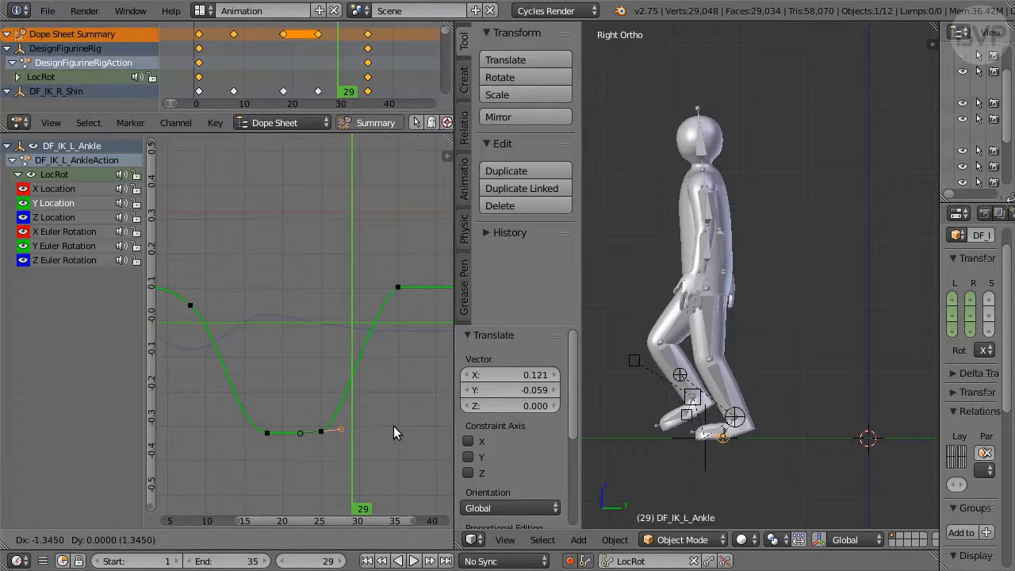
pyautogui.click(394, 426)
# - Play the walk cycle from frame 1 and examine it in perspective from several angles in a maximized 3D view, then stop playback
pyautogui.hotkey('shift', 'Left')
pyautogui.press('Home')
pyautogui.hotkey('alt', 'a')
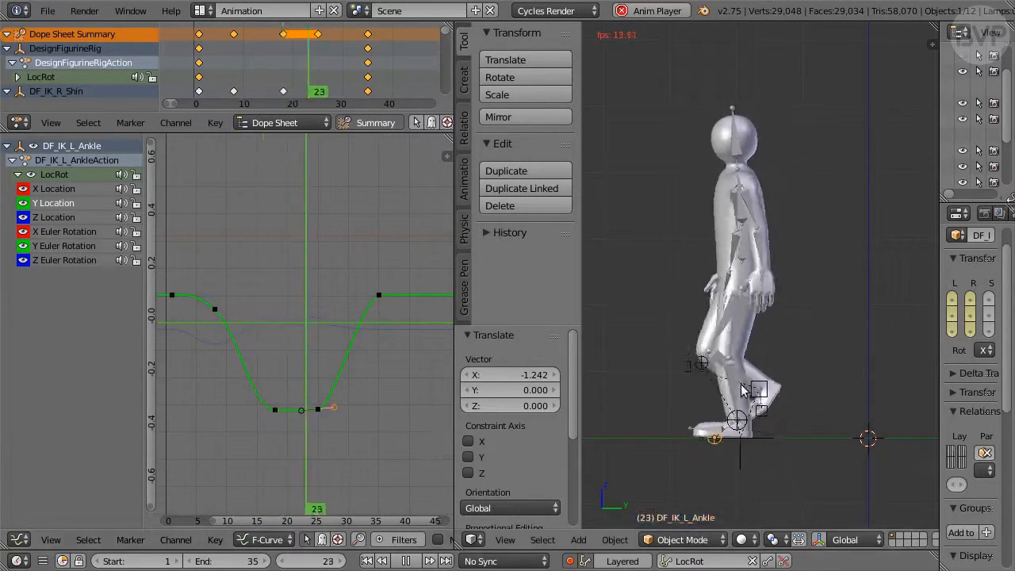
pyautogui.moveTo(745, 384); pyautogui.dragTo(833, 379, button='middle')
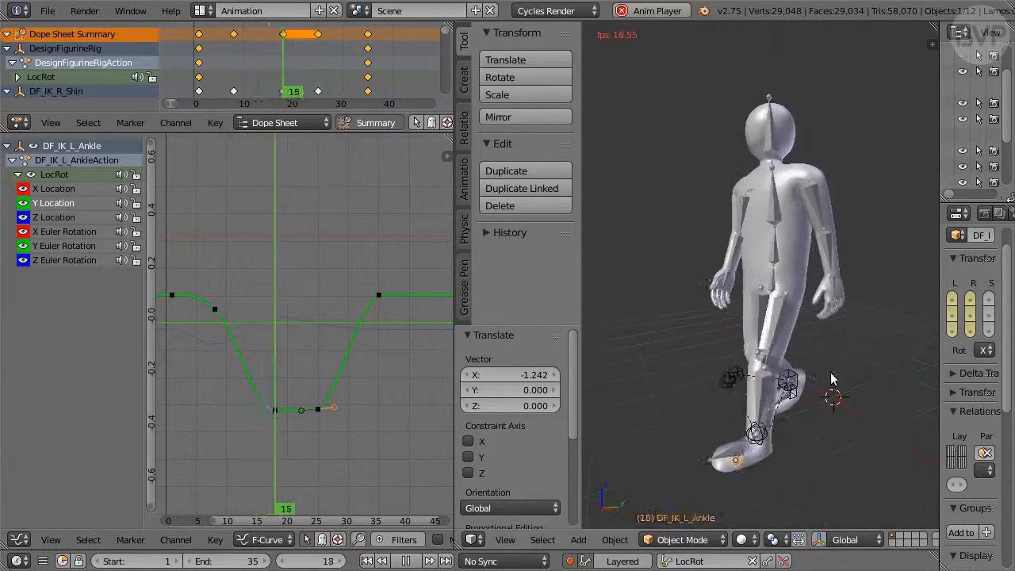
pyautogui.scroll(-2, 831, 371)
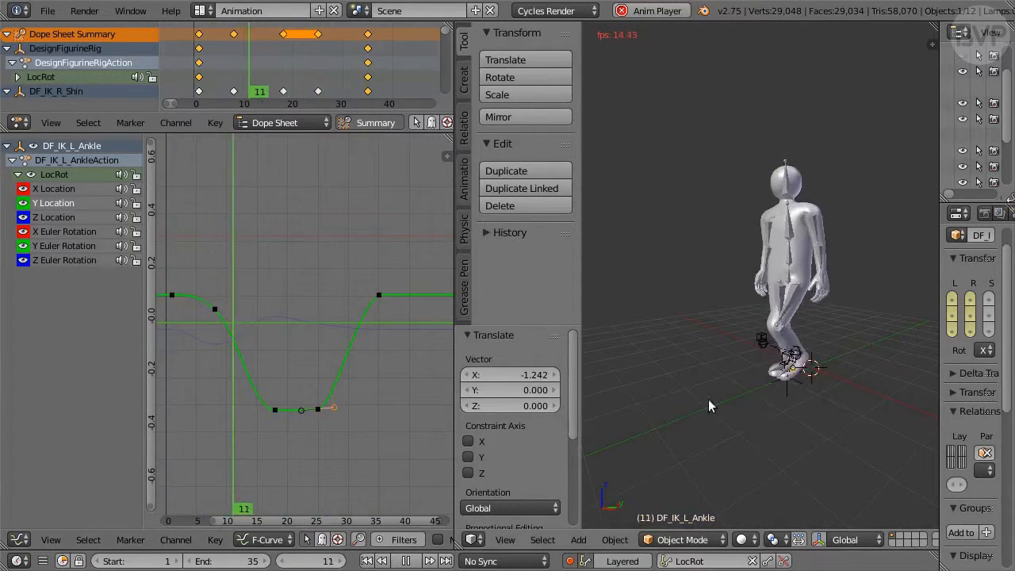
pyautogui.keyDown('shift'); pyautogui.moveTo(689, 397); pyautogui.dragTo(721, 392, button='middle'); pyautogui.keyUp('shift')
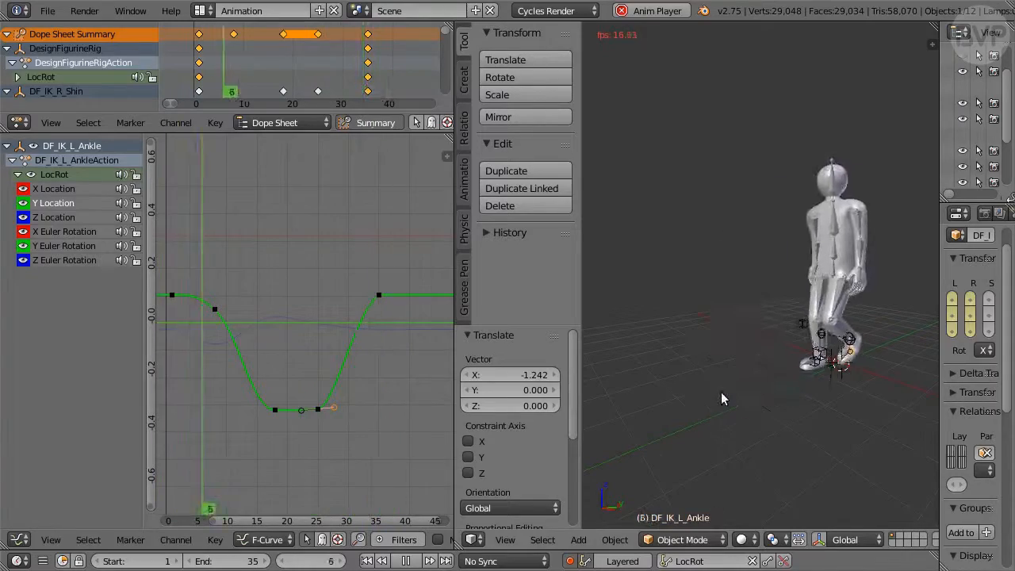
pyautogui.hotkey('ctrl', 'Up')
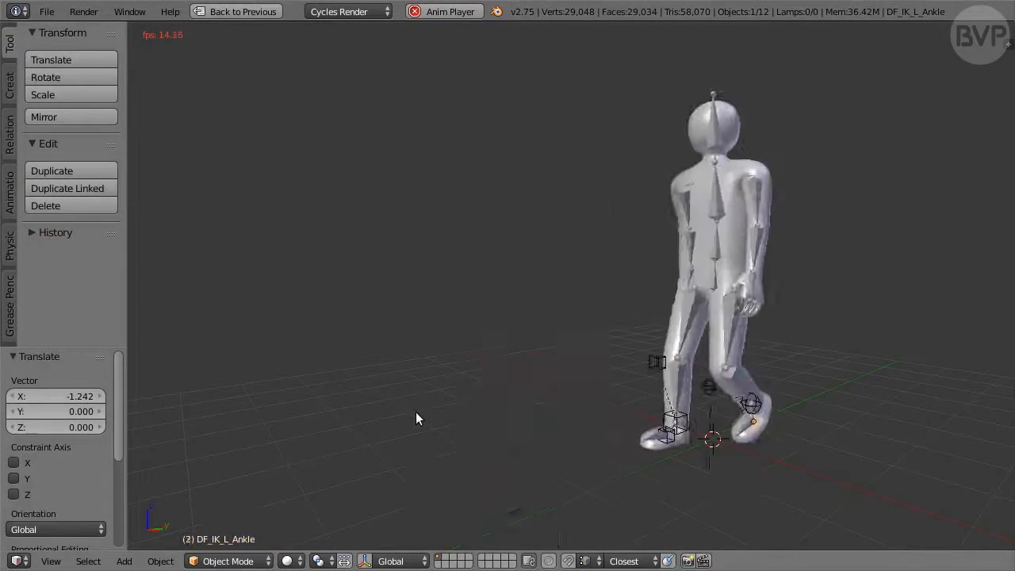
pyautogui.moveTo(417, 413); pyautogui.dragTo(911, 463, button='middle')
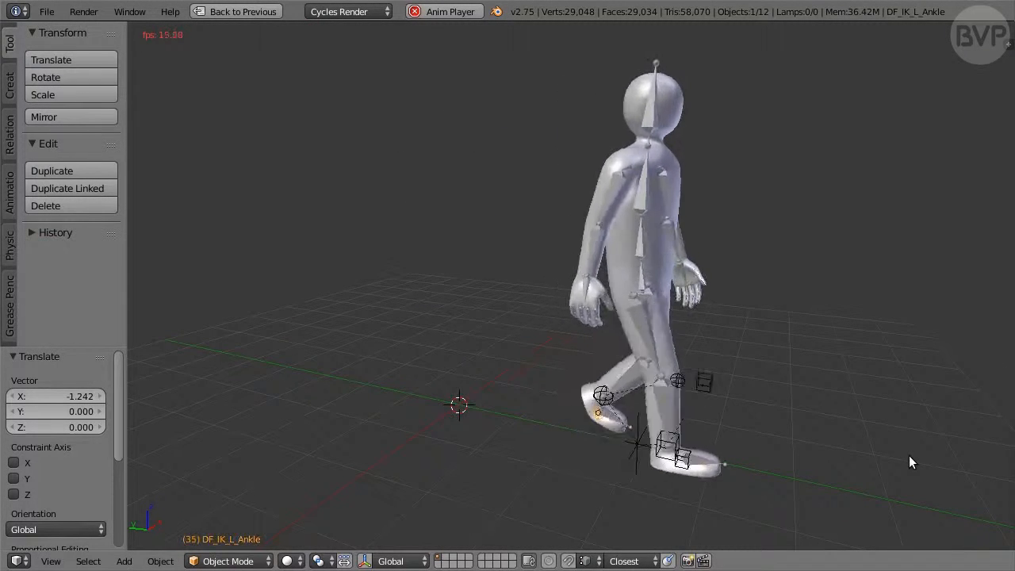
pyautogui.press('Escape')
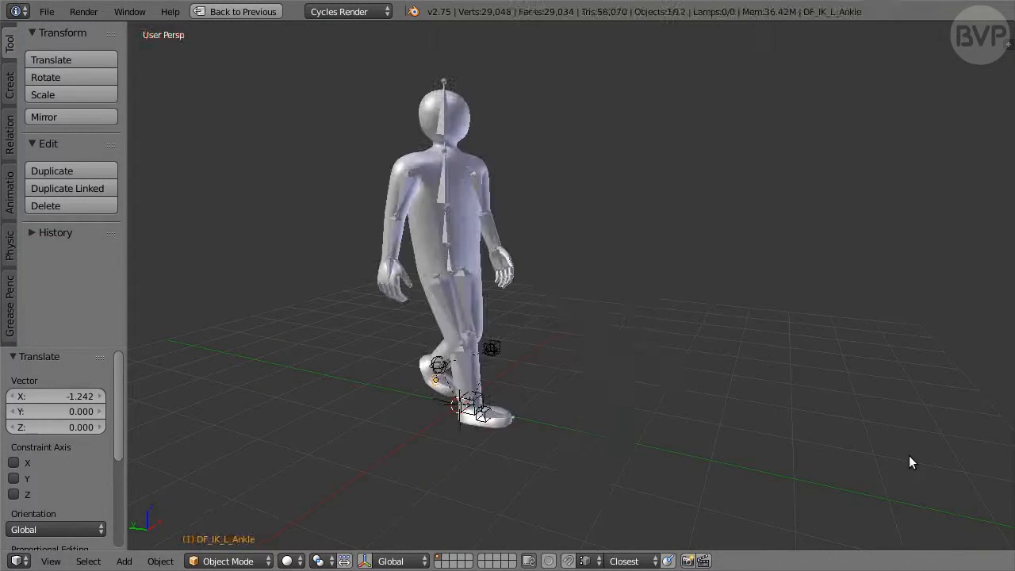
# - Restore the multi-editor layout and bring the figure into closer view from the right side
pyautogui.hotkey('ctrl', 'Up')
pyautogui.press('KP_3')
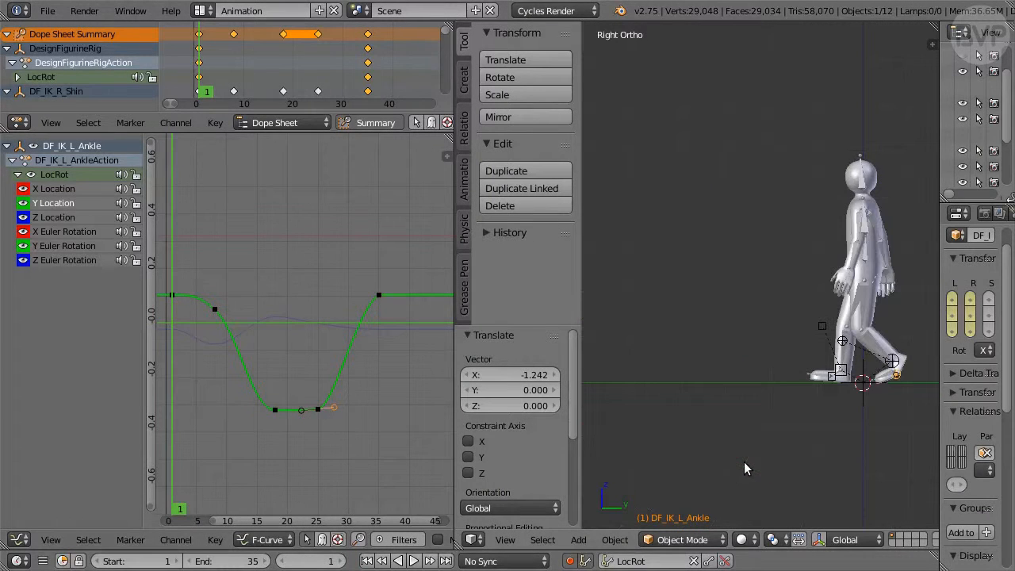
pyautogui.keyDown('shift'); pyautogui.moveTo(828, 421); pyautogui.dragTo(740, 444, button='middle'); pyautogui.keyUp('shift')
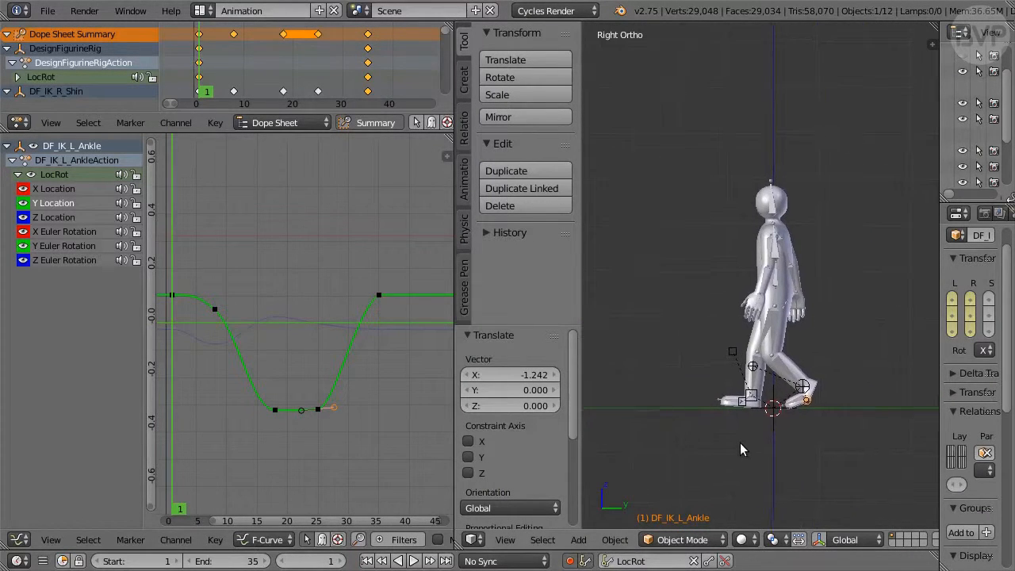
pyautogui.scroll(2, 740, 450)
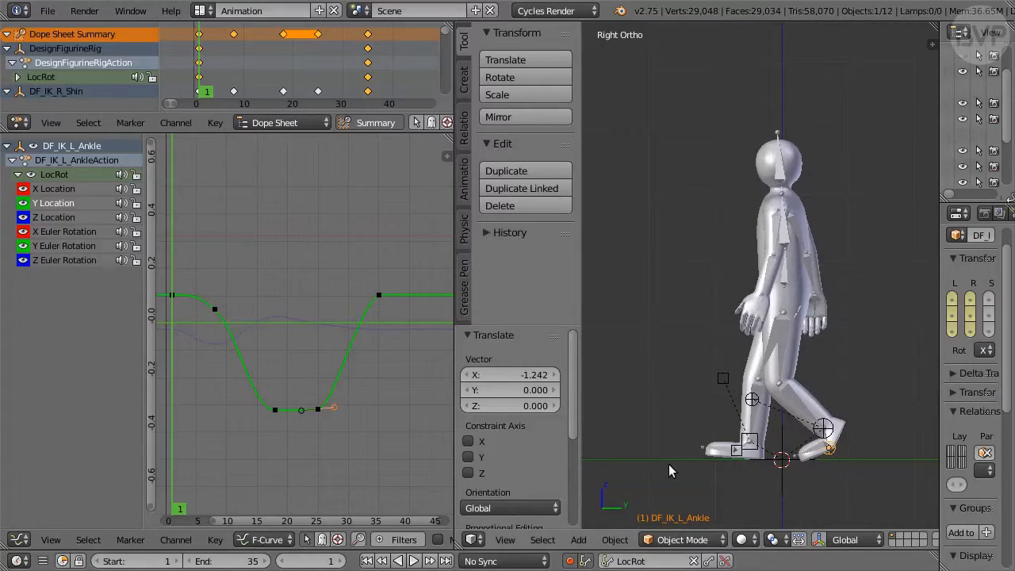